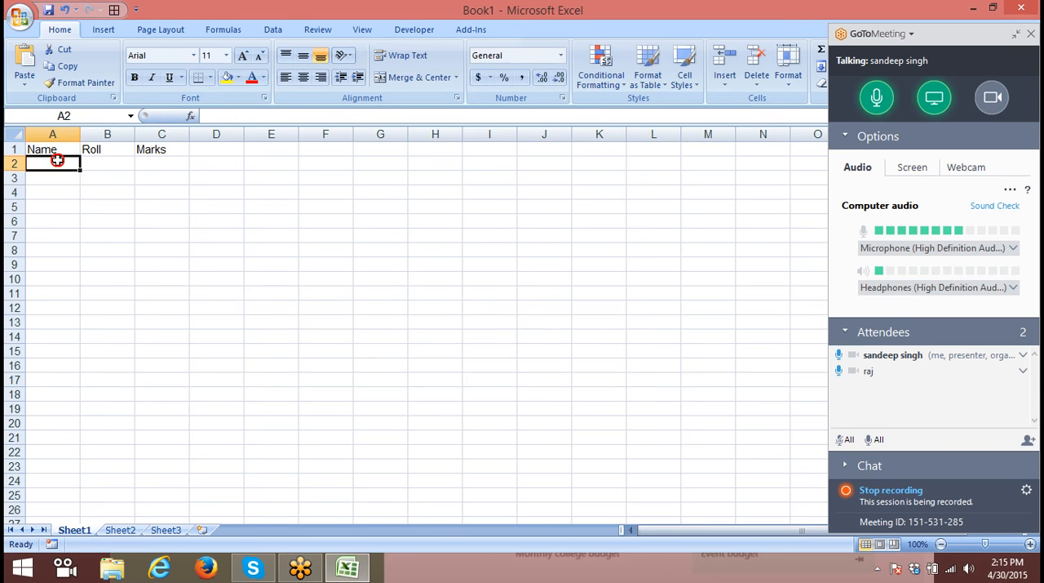
- Enter a student's first name in A2 and fill the custom name list down to A8
type("Ravi")
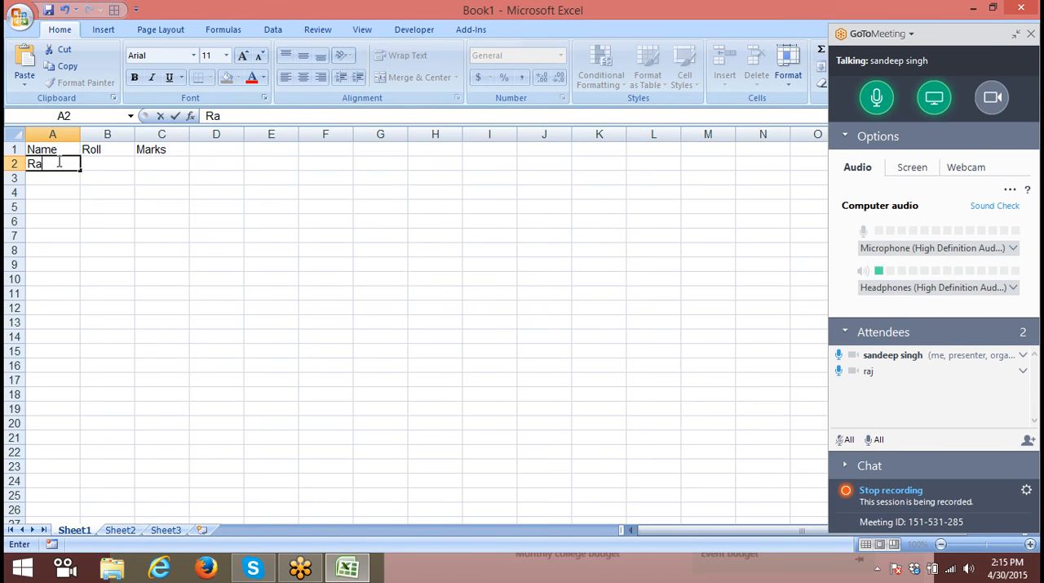
left_click(37, 179)
left_click(37, 164)
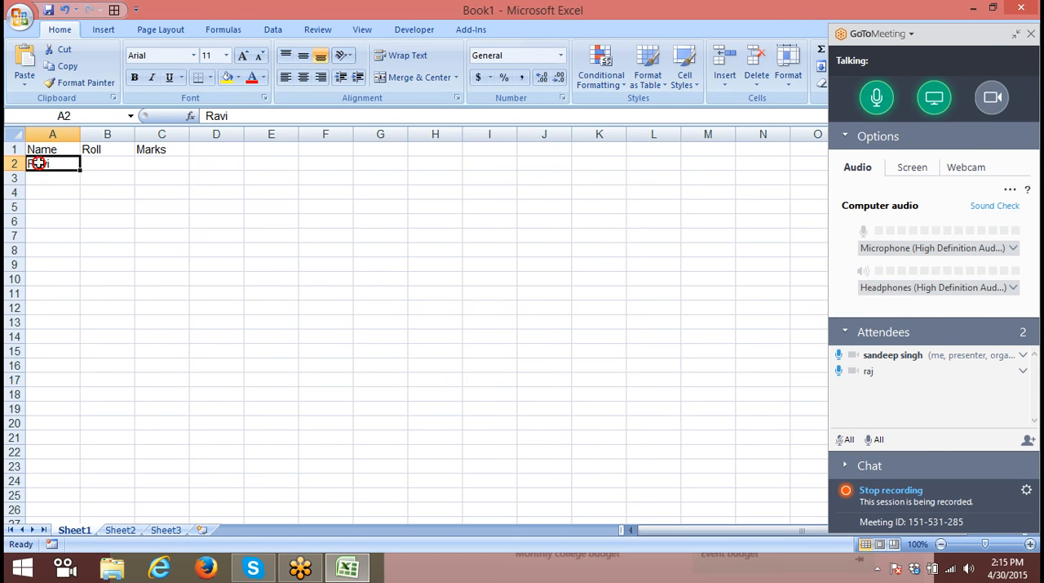
left_click_drag(79, 171, 80, 257)
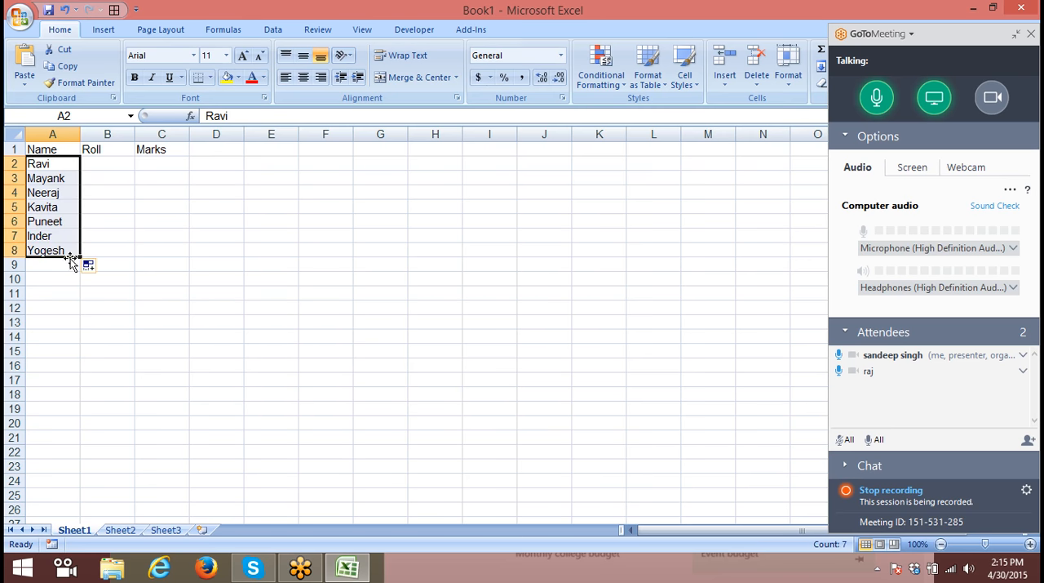
- Enter the roll numbers 1, 2 and 3 in cells B2 to B4
left_click(96, 165)
type("1")
key("Return")
type("2")
key("Return")
type("3")
key("Up")
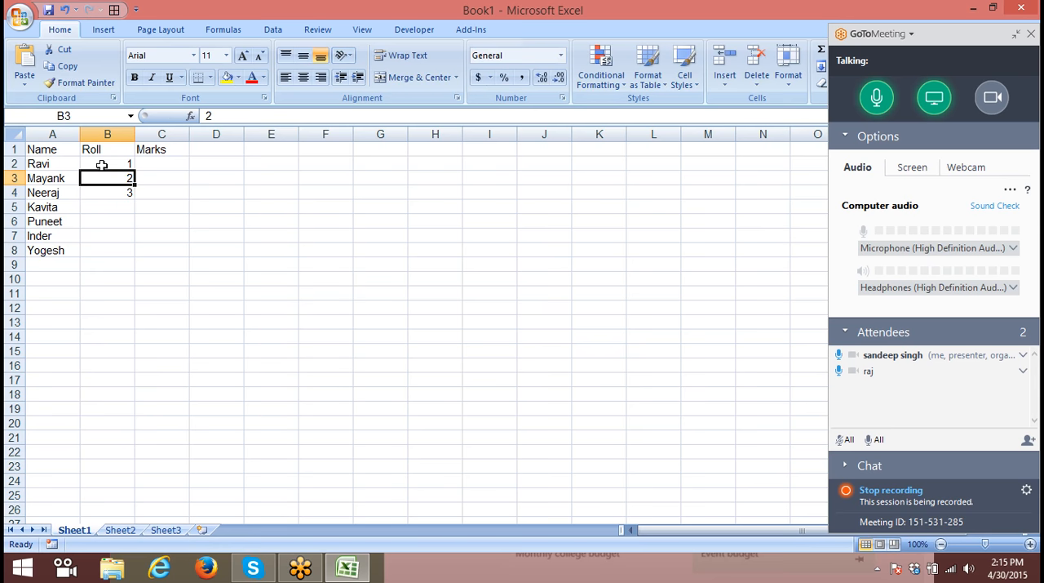
- Replace the roll number in B3 with the formula =B2+1 and fill it down to B8
type("=")
left_click(102, 166)
type("+1")
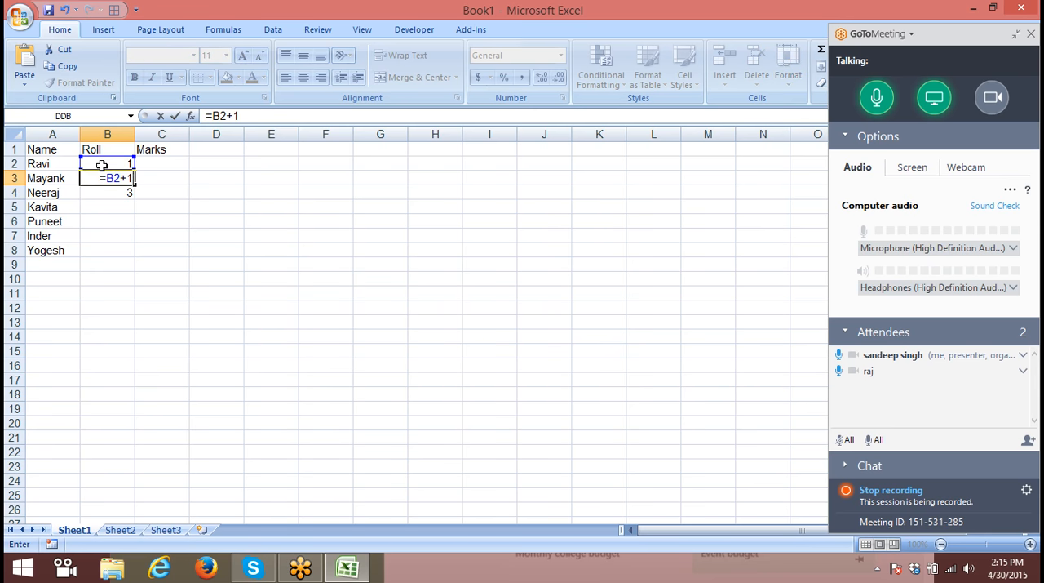
key("Return")
left_click(97, 176)
left_click_drag(135, 185, 108, 255)
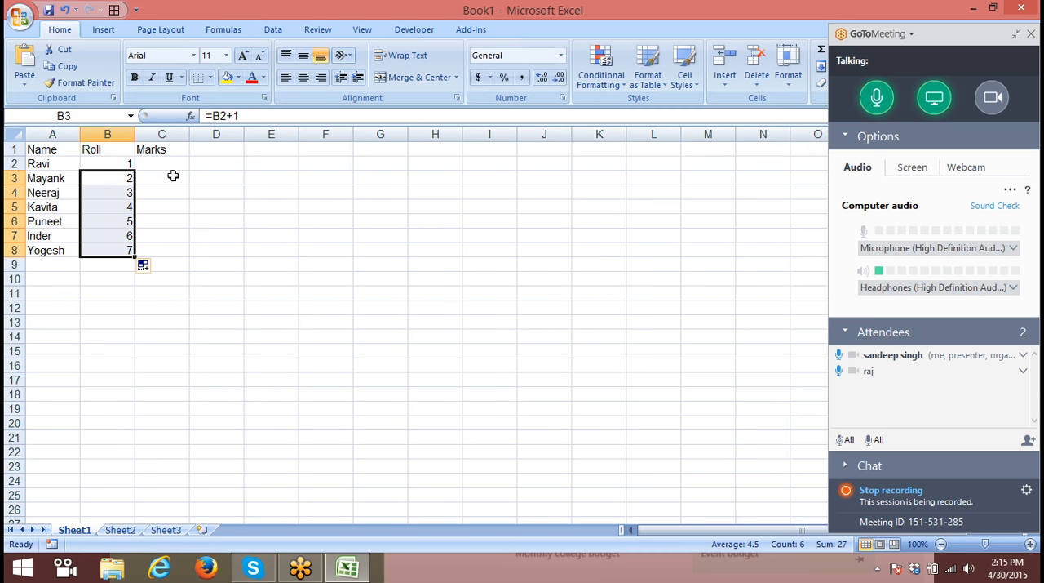
- Enter the formula =RANDBETWEEN(10,90) in C2 to generate the first random mark
left_click(166, 164)
type("=ra")
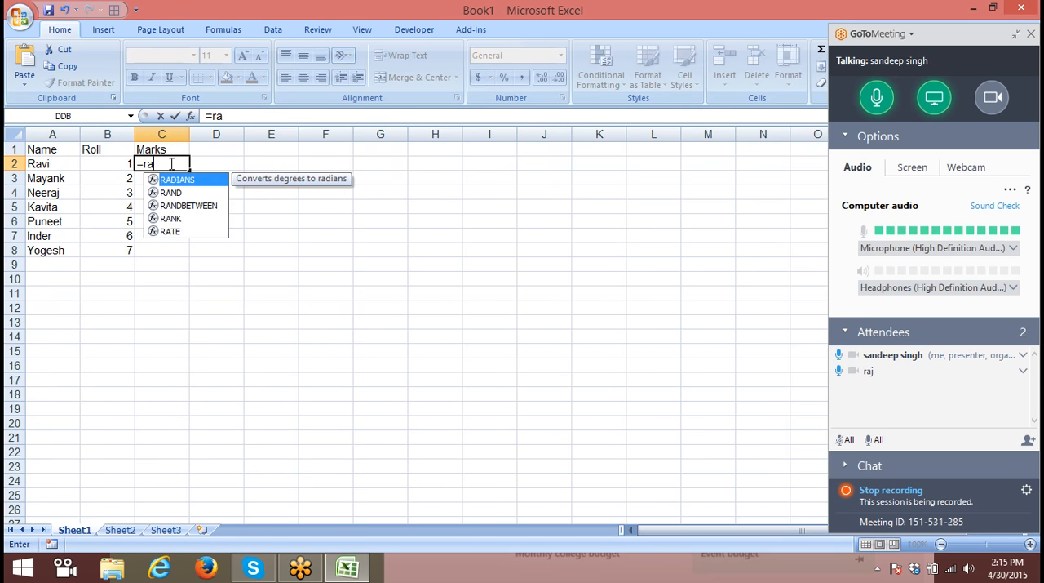
key("Down")
key("Down")
key("Tab")
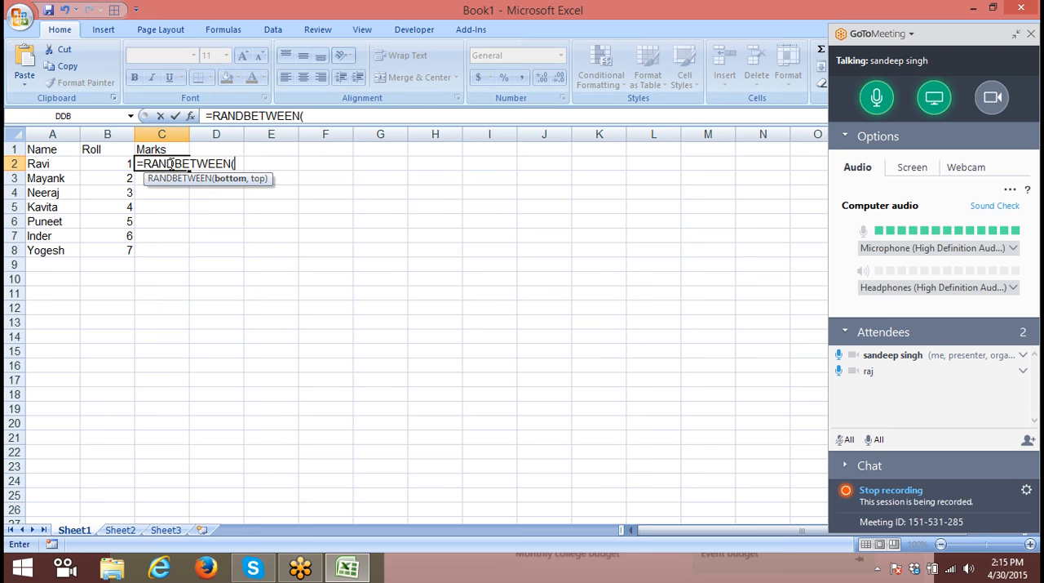
type("10,90")
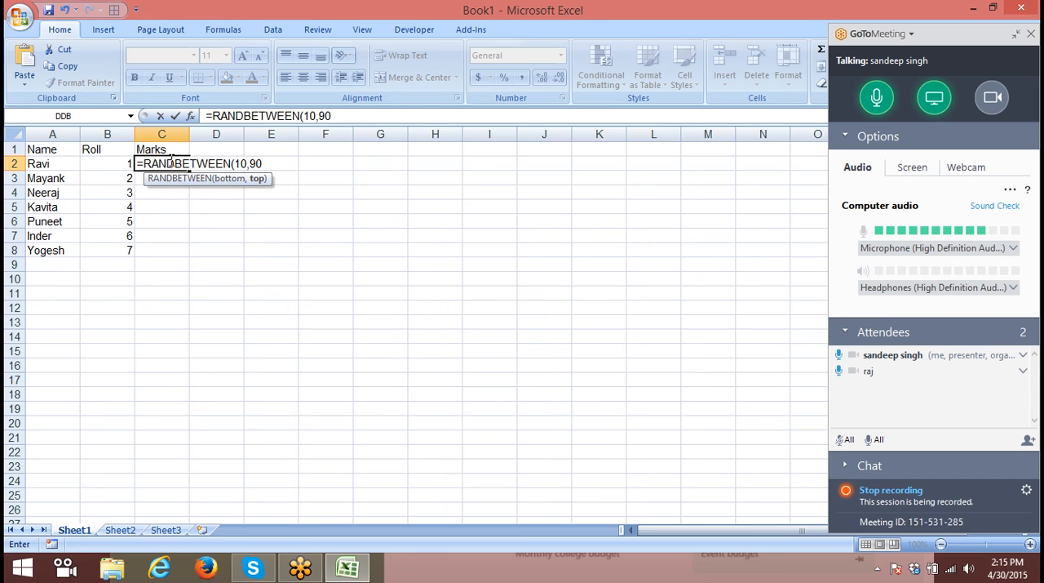
type(")")
key("Return")
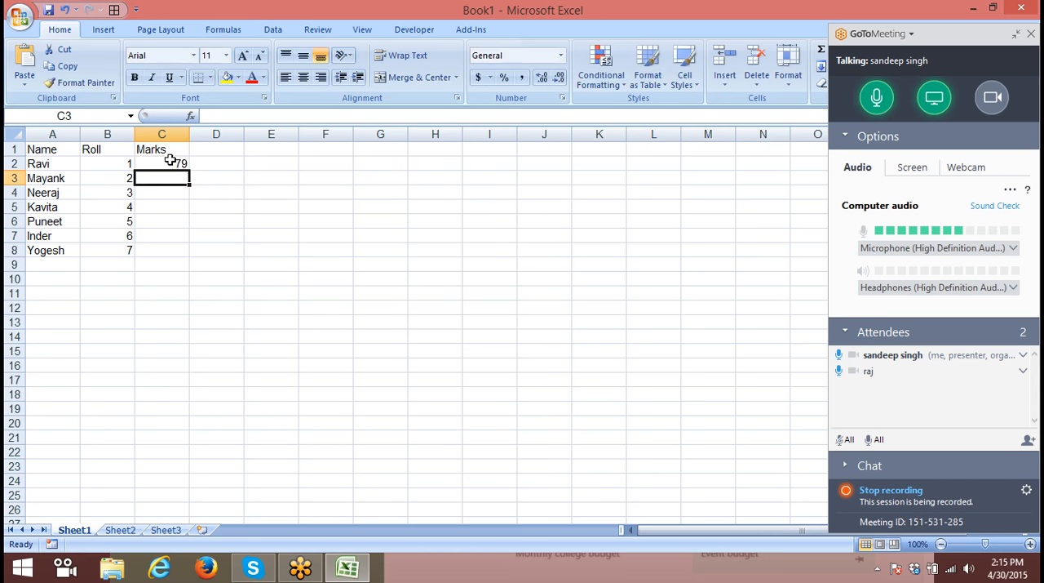
- Fill the random marks formula from C2 down to C8 and copy the filled range
left_click_drag(169, 161, 163, 250)
key("ctrl+d")
key("ctrl+c")
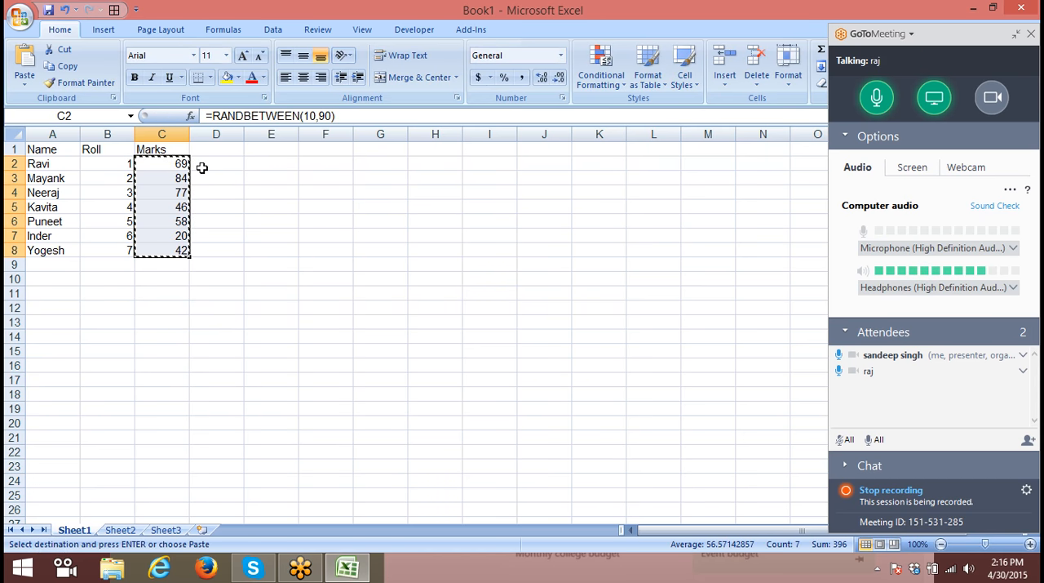
- Format the whole table A1:C8 with a yellow fill and All Borders
left_click(210, 77)
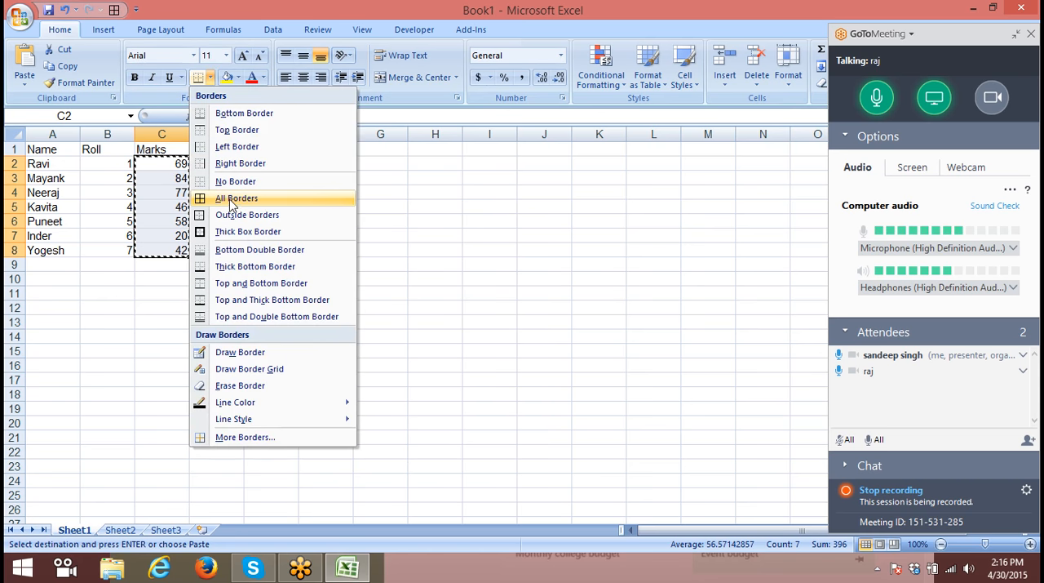
left_click(70, 145)
left_click_drag(57, 149, 157, 250)
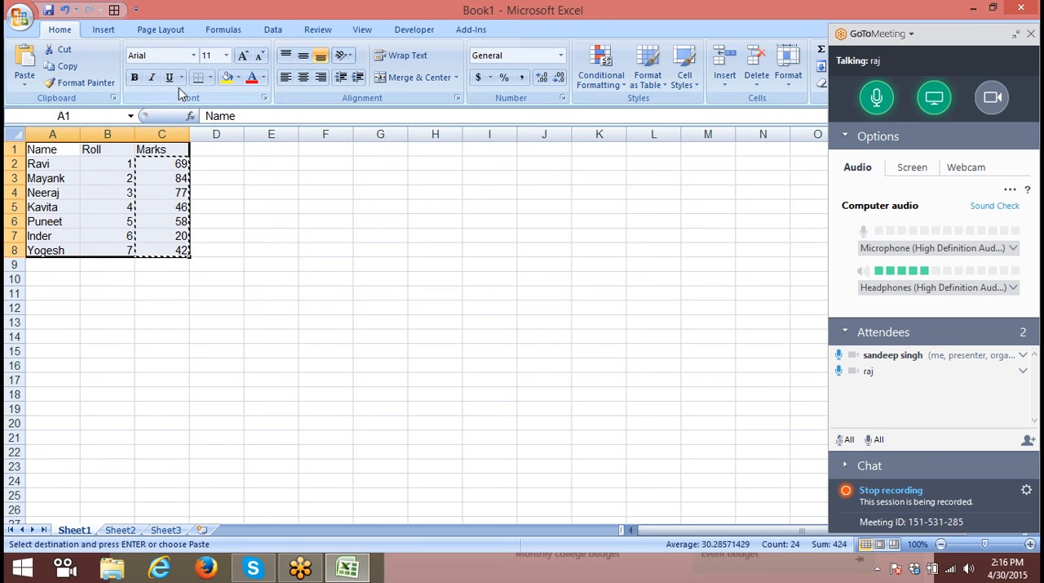
left_click(237, 76)
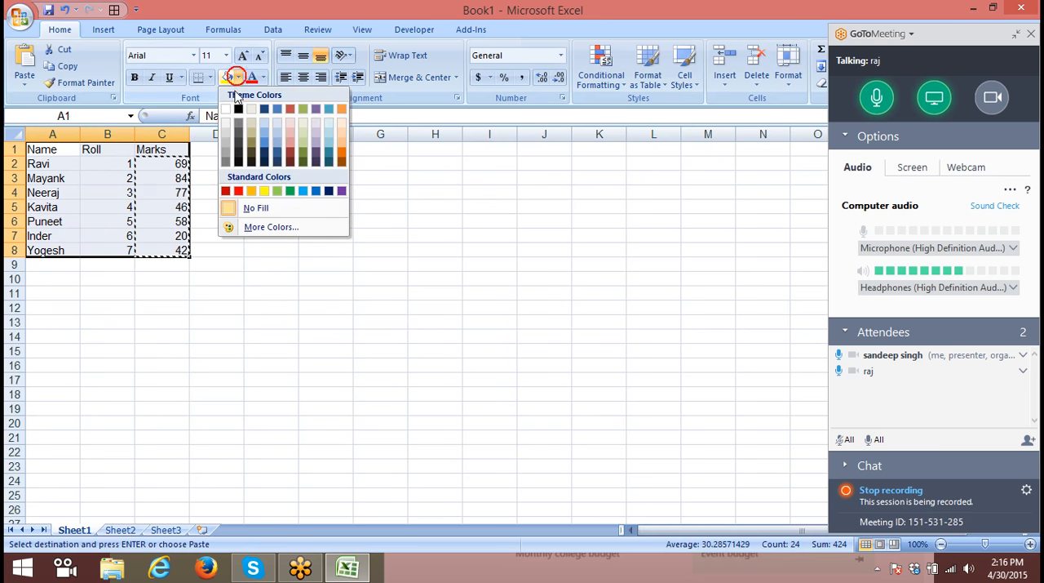
left_click(264, 191)
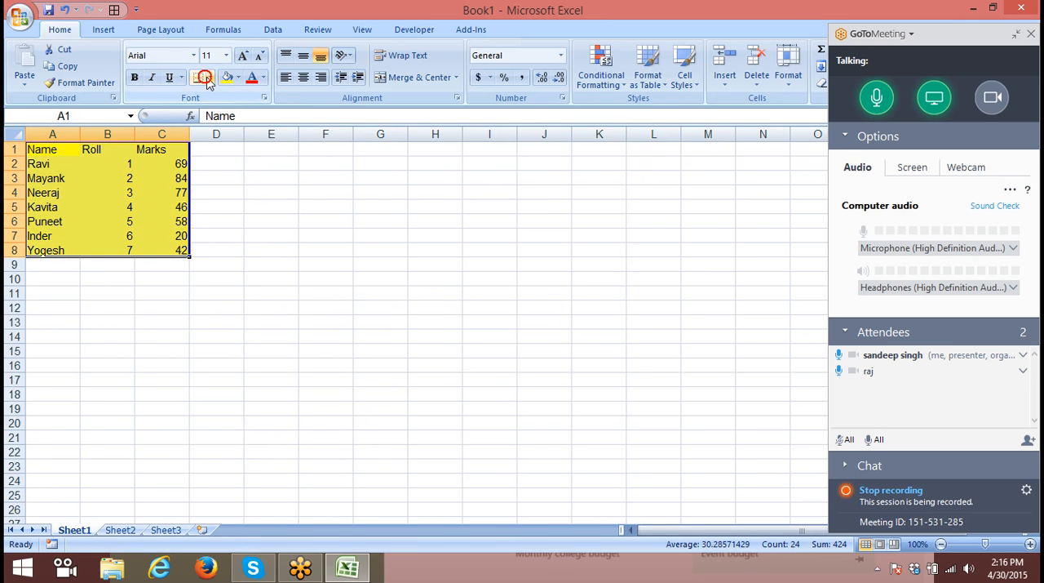
left_click(211, 78)
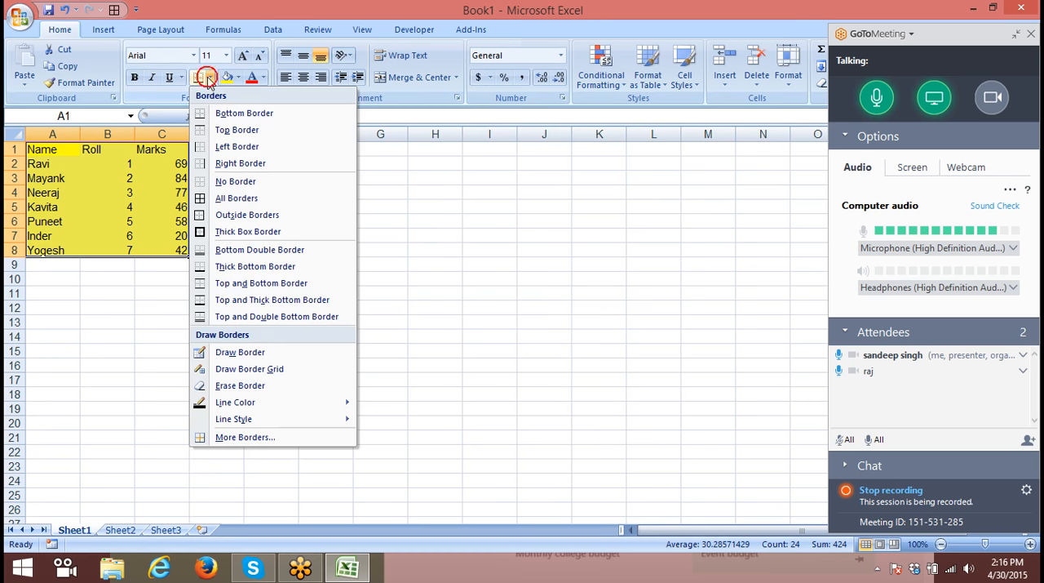
left_click(235, 198)
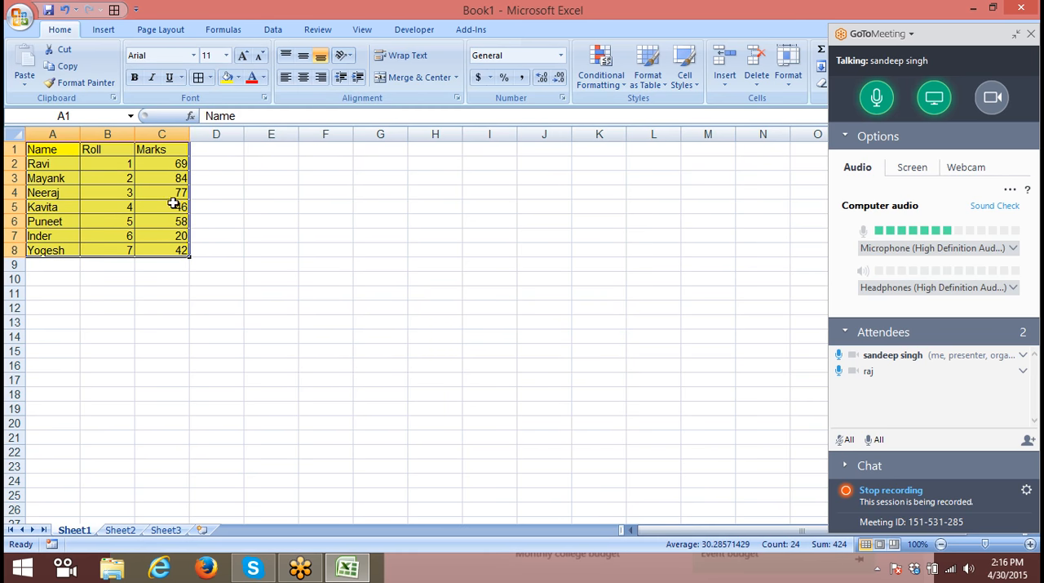
- Copy the formatted table A1:C8, including its header row
left_click(253, 206)
left_click_drag(57, 145, 152, 245)
key("ctrl+c")
- Paste the copied table at F1 with a regular paste, and undo that paste
left_click(350, 155)
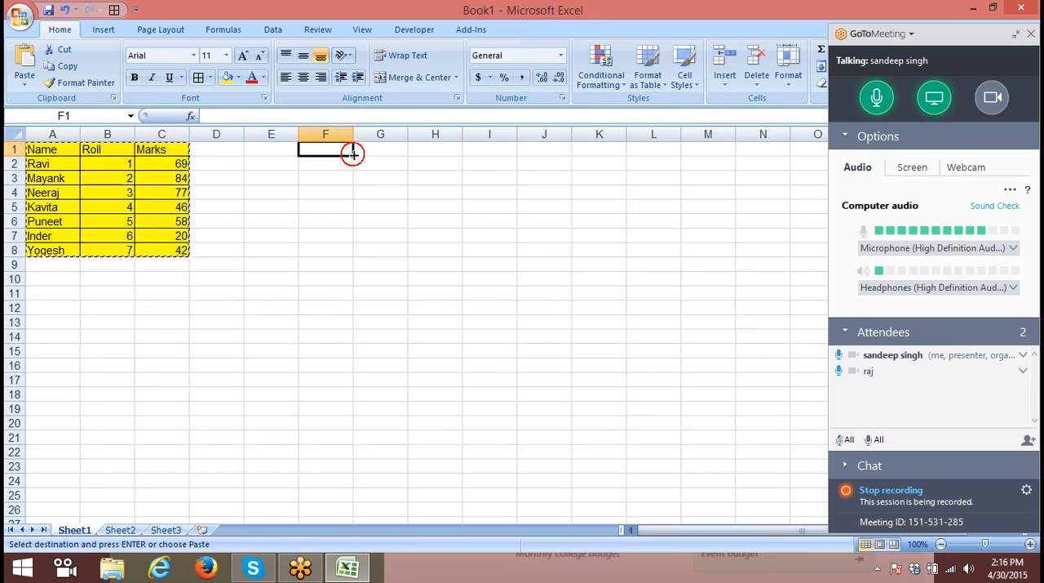
key("ctrl+v")
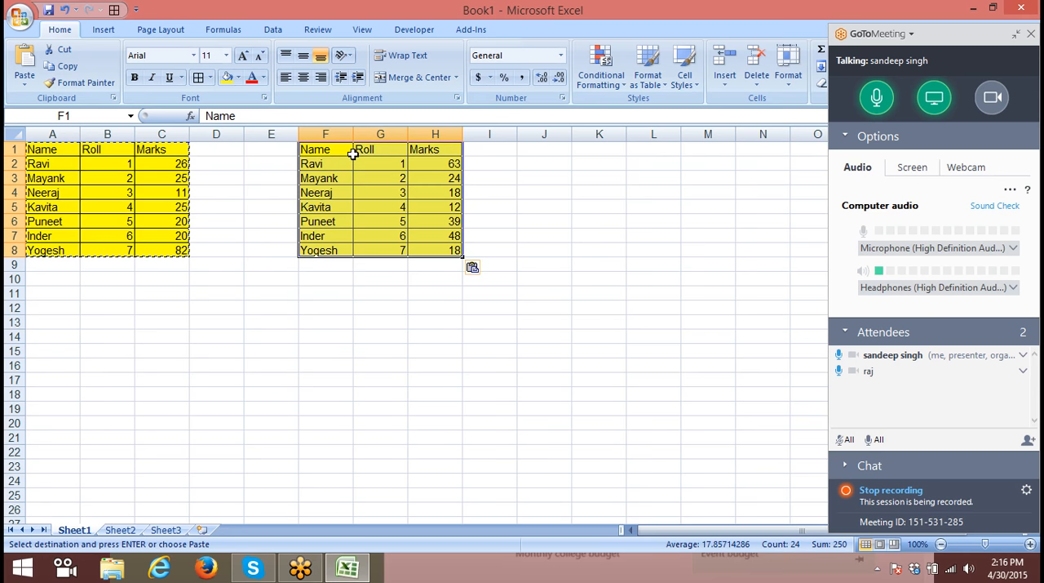
key("Delete")
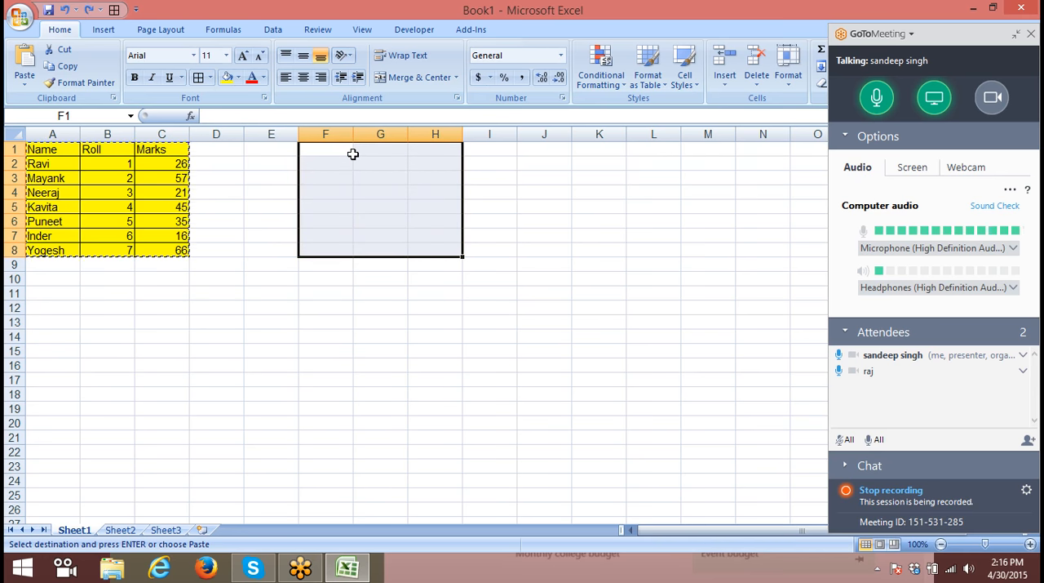
left_click(441, 193)
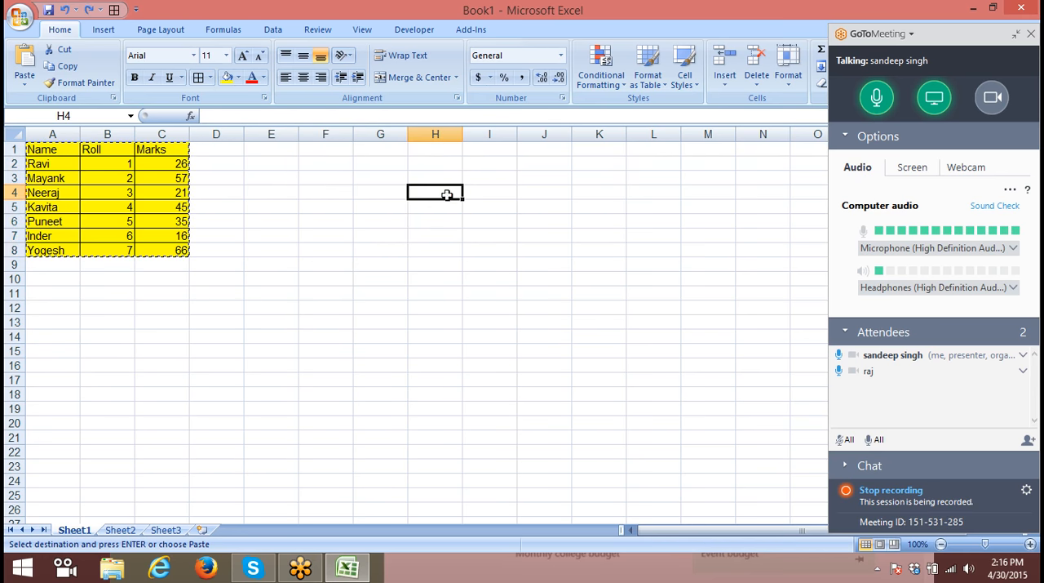
- Paste only the formulas of the copied table at F1 using Paste Special
right_click(336, 144)
left_click(371, 204)
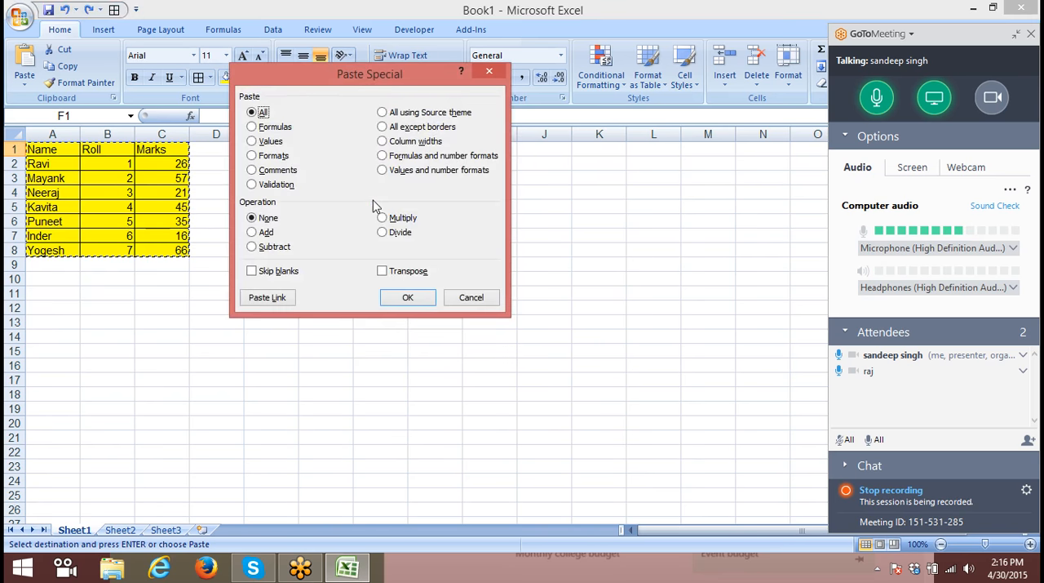
left_click(269, 142)
left_click(273, 127)
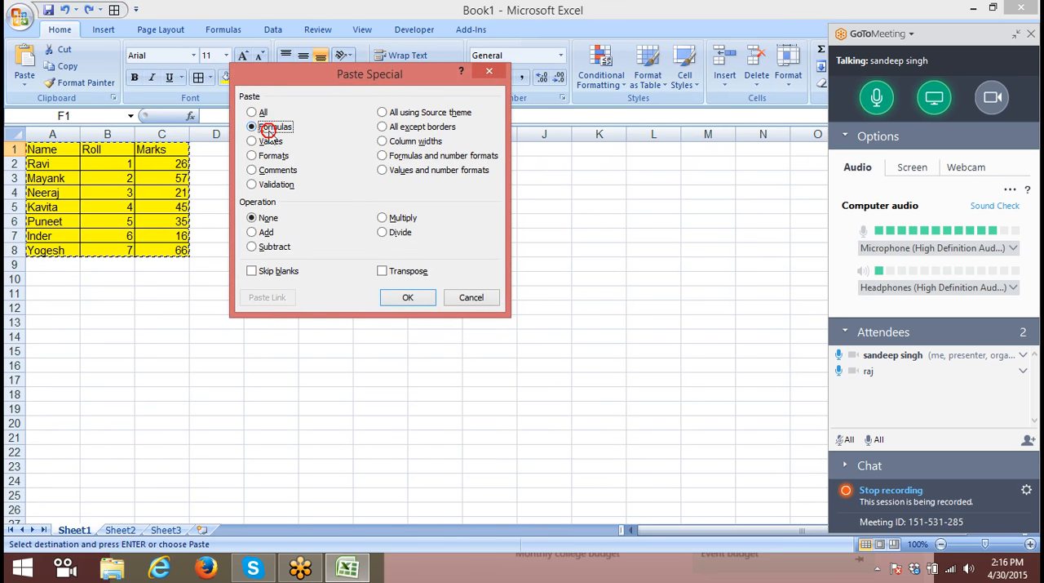
left_click(412, 297)
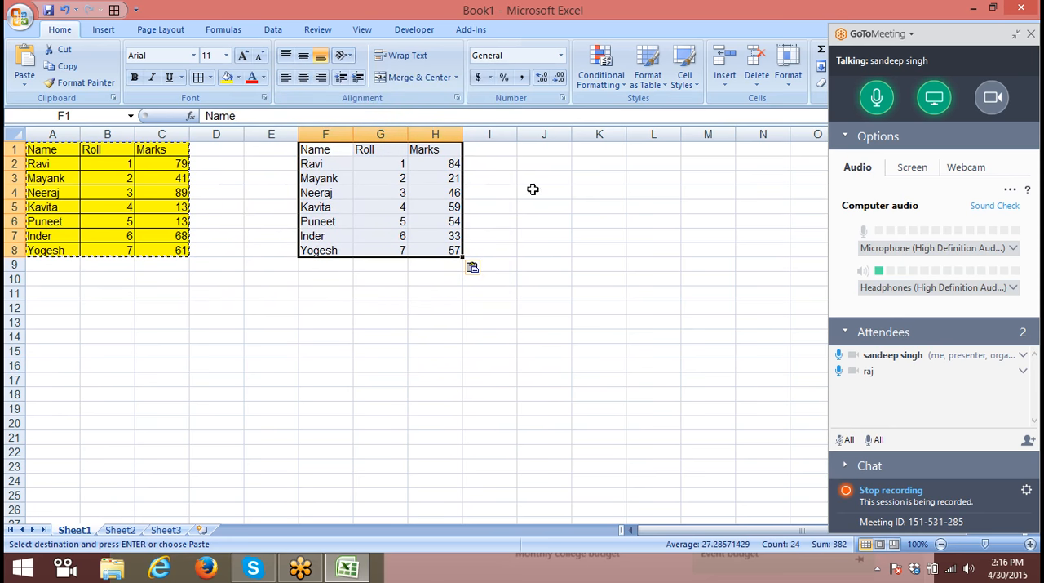
- Try a regular paste of the copied table at F11, and undo it
right_click(326, 292)
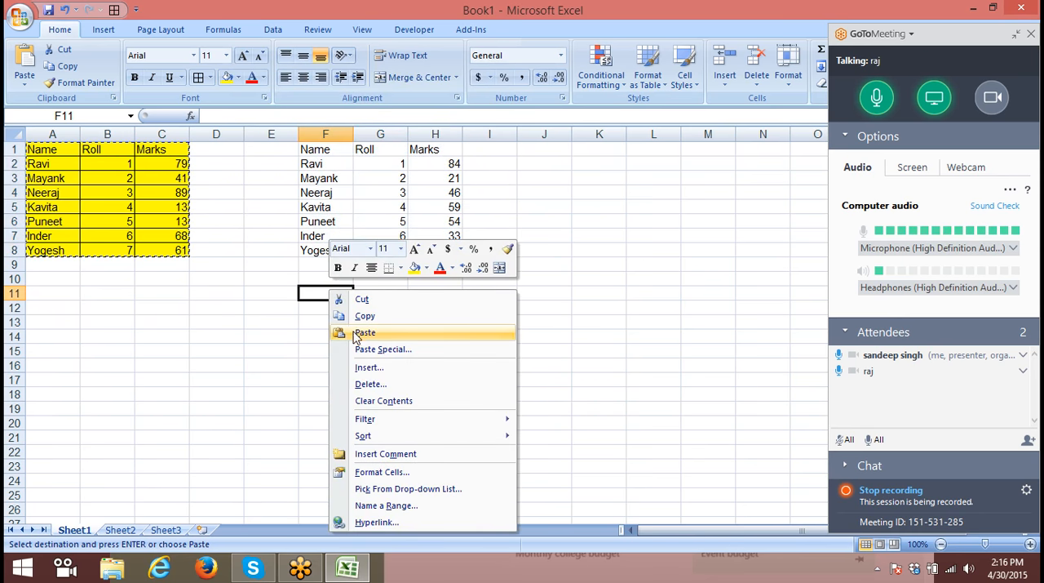
left_click(353, 330)
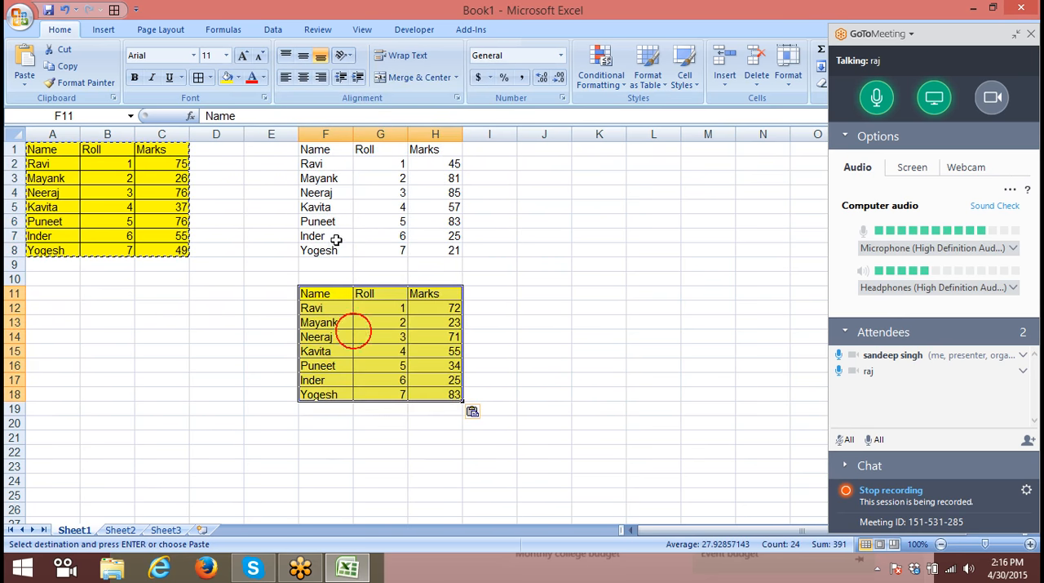
key("ctrl+z")
- Paste only the values of the copied table at F11 using Paste Special
right_click(343, 292)
left_click(375, 353)
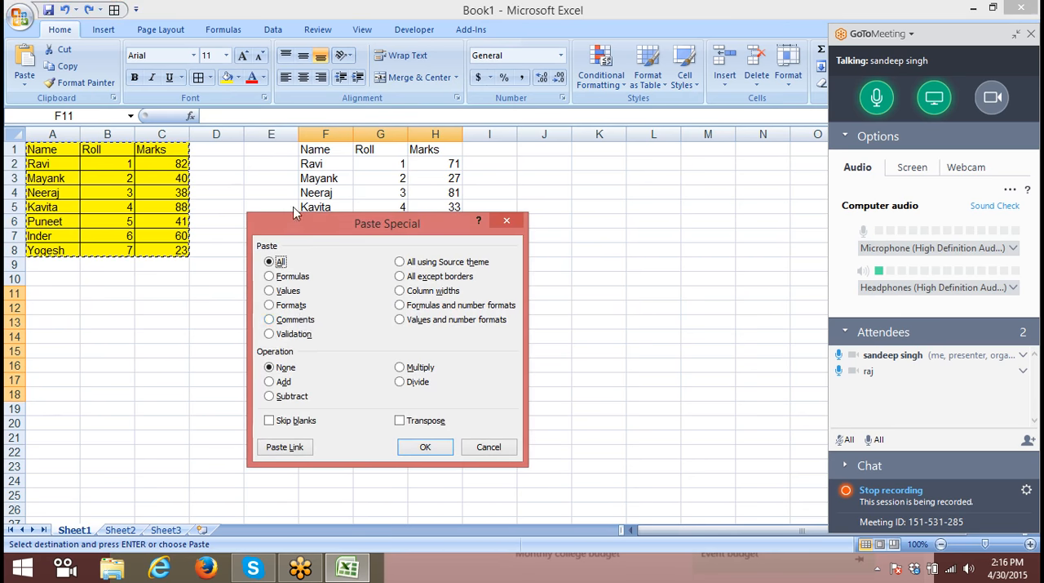
left_click(271, 290)
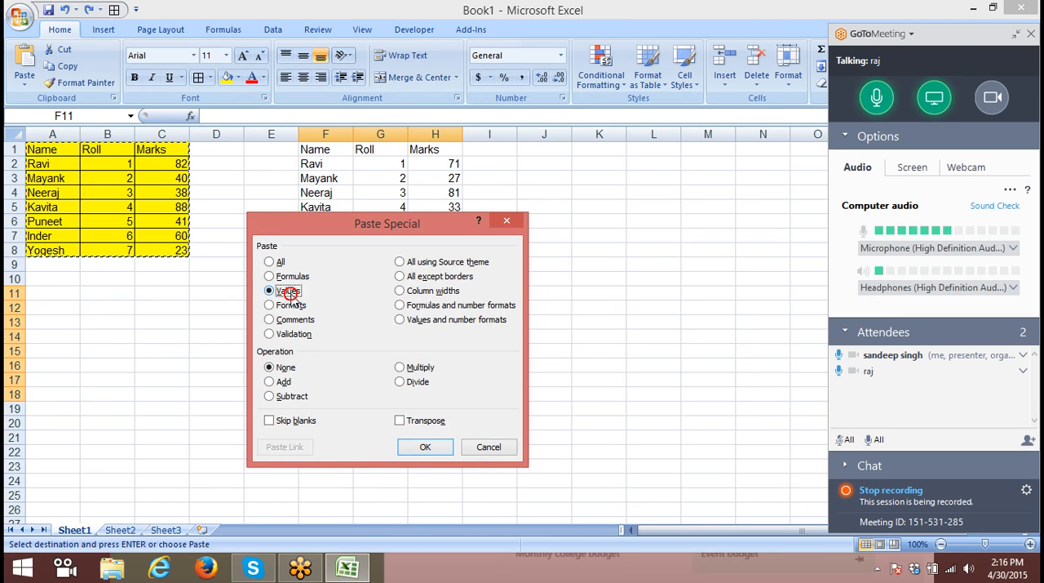
left_click(433, 446)
left_click(531, 308)
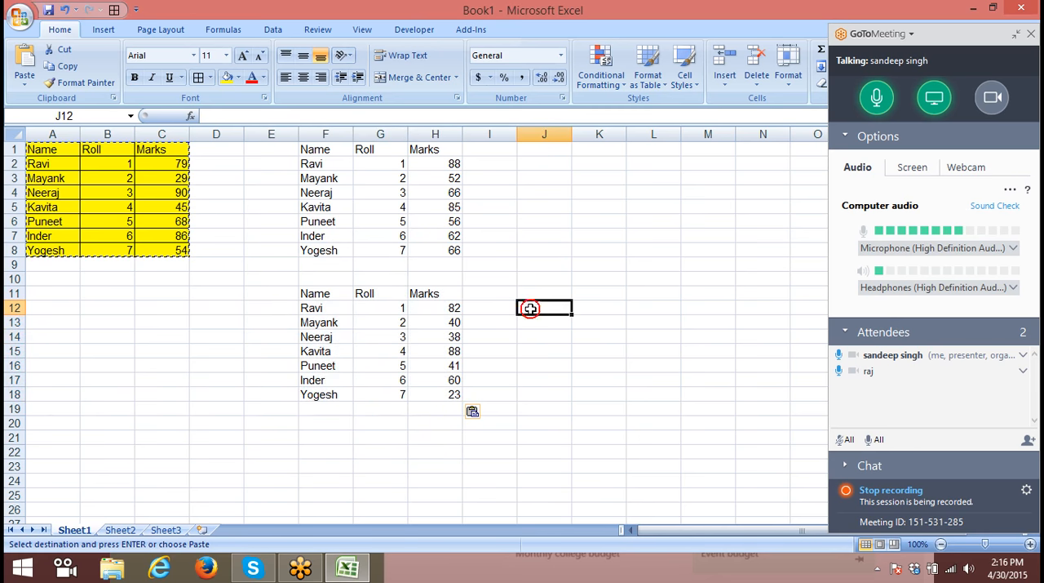
- Inspect cells in the original table and both pasted copies to compare which hold formulas and which hold plain values
left_click(455, 323)
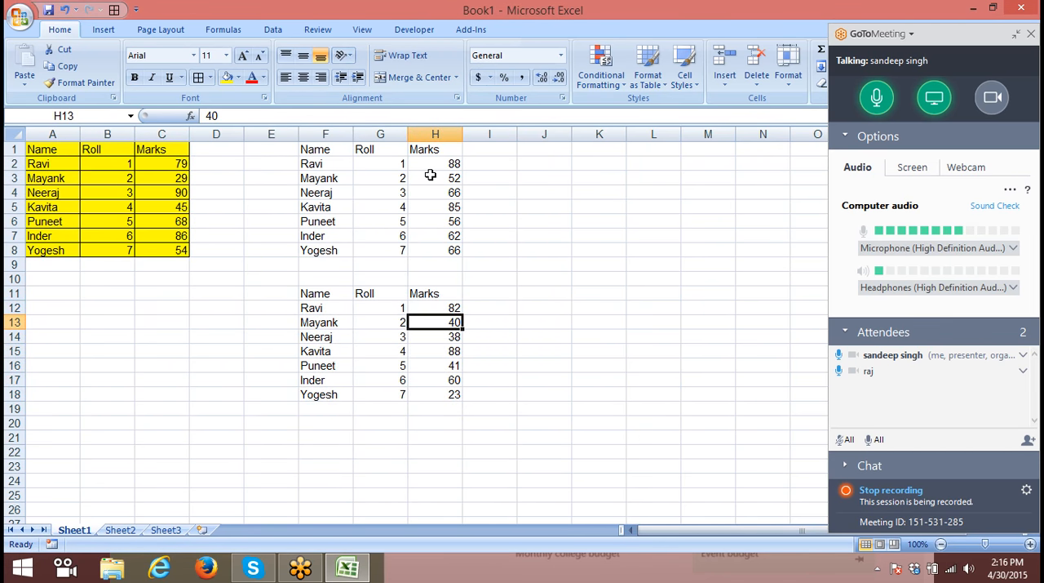
left_click(53, 166)
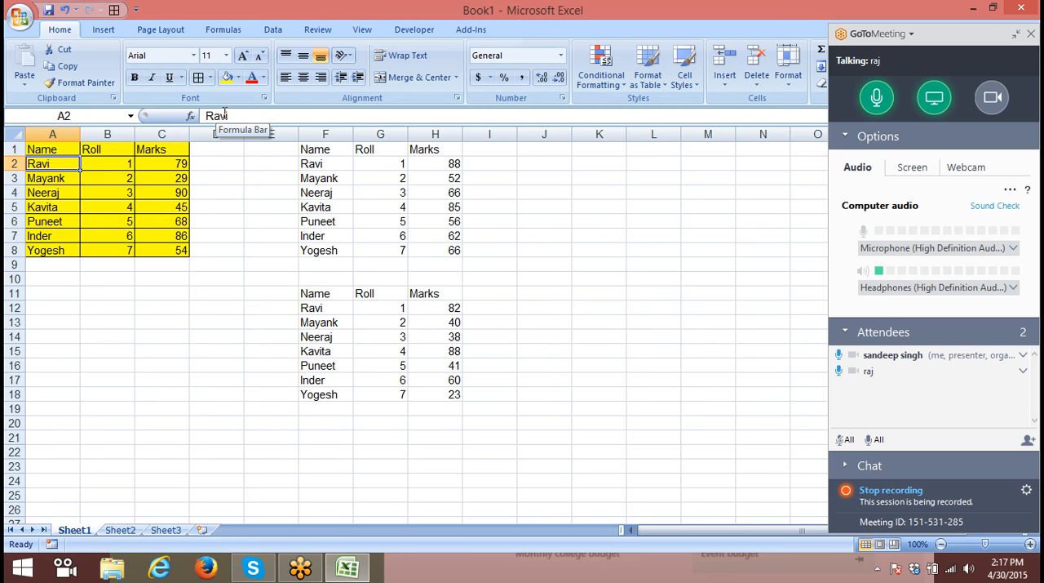
left_click(439, 322)
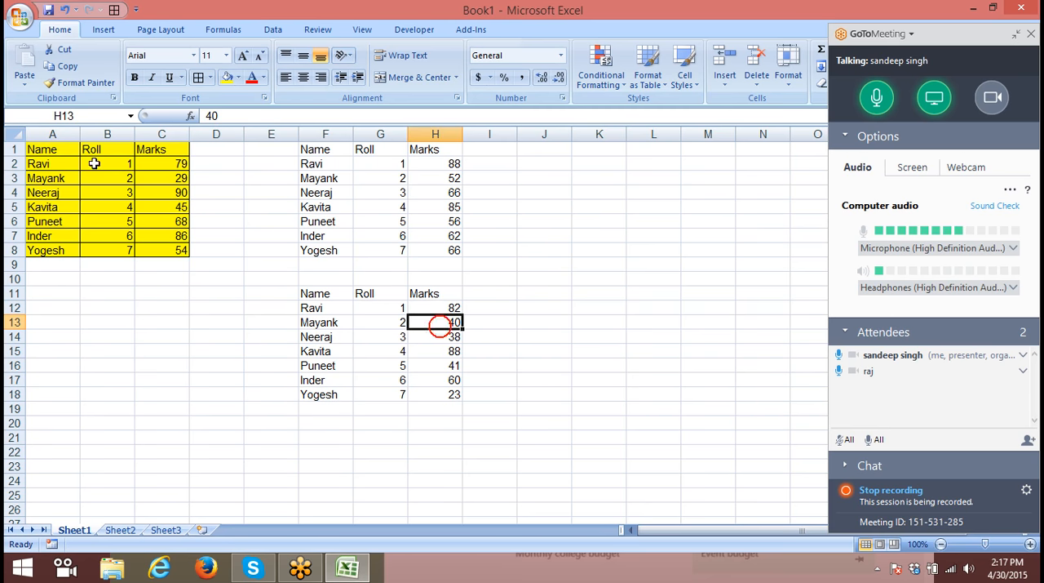
left_click(448, 177)
left_click(67, 150)
double_click(235, 116)
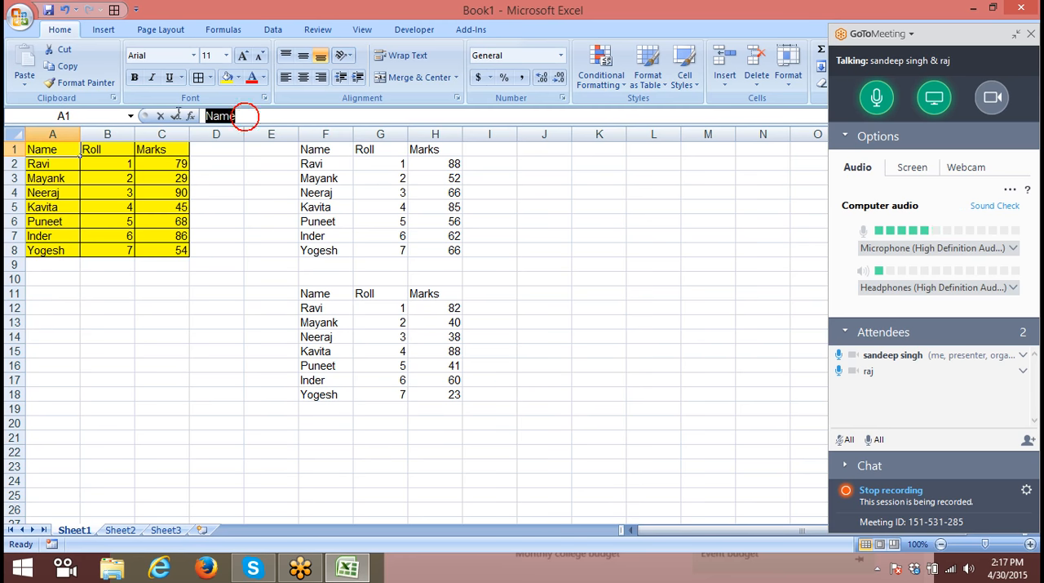
left_click(174, 117)
left_click(445, 338)
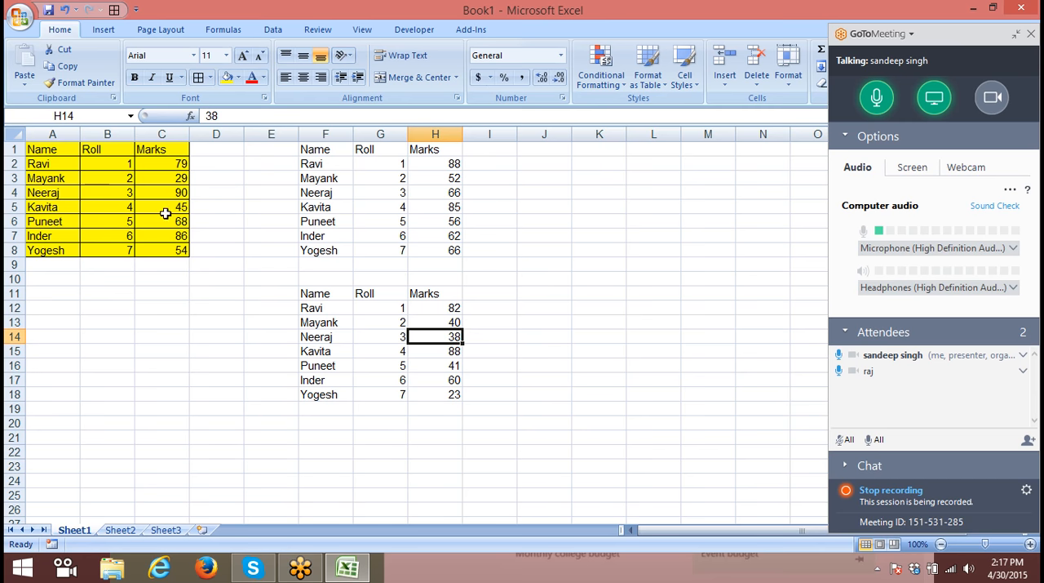
left_click(437, 237)
left_click_drag(454, 165, 451, 249)
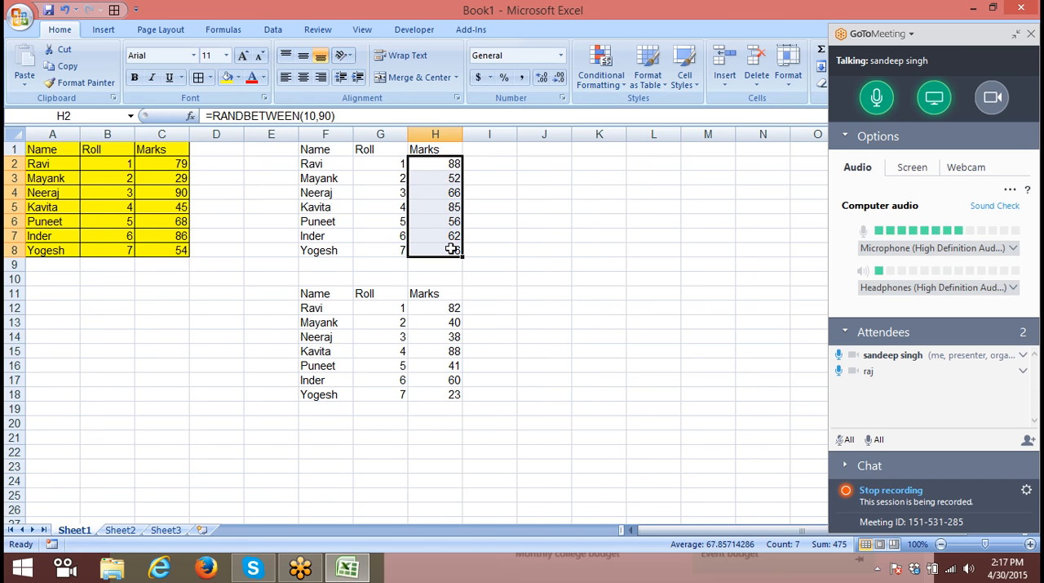
- Replace the formulas in G2:H8 with their values by copying the range and pasting it over itself with Paste Special Values
key("Up")
key("Left")
key("Down")
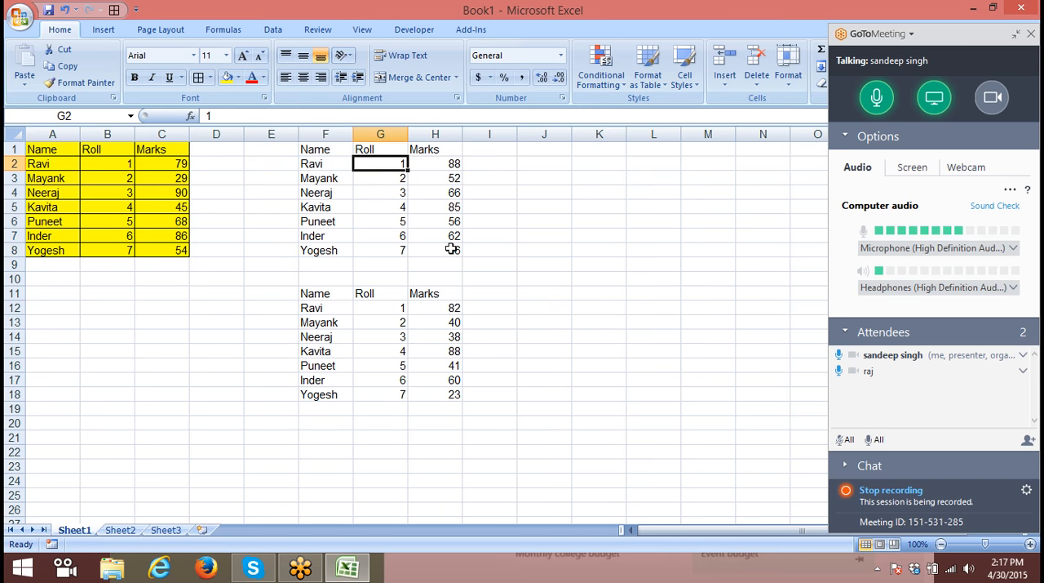
key("shift+Right")
key("shift+Down")
key("shift+Down")
key("shift+Down")
key("shift+Down")
key("shift+Down")
key("shift+Down")
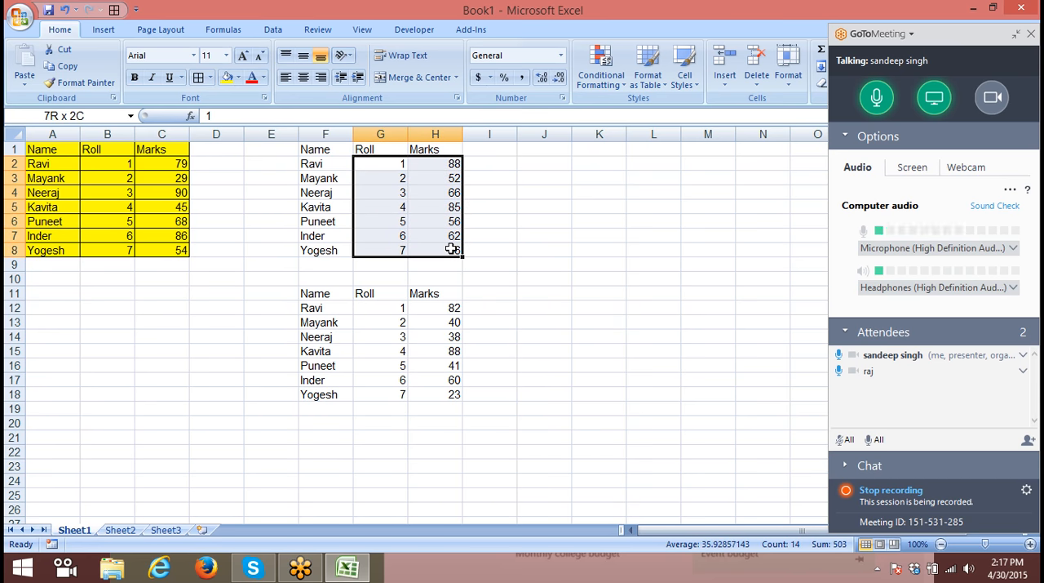
key("ctrl+c")
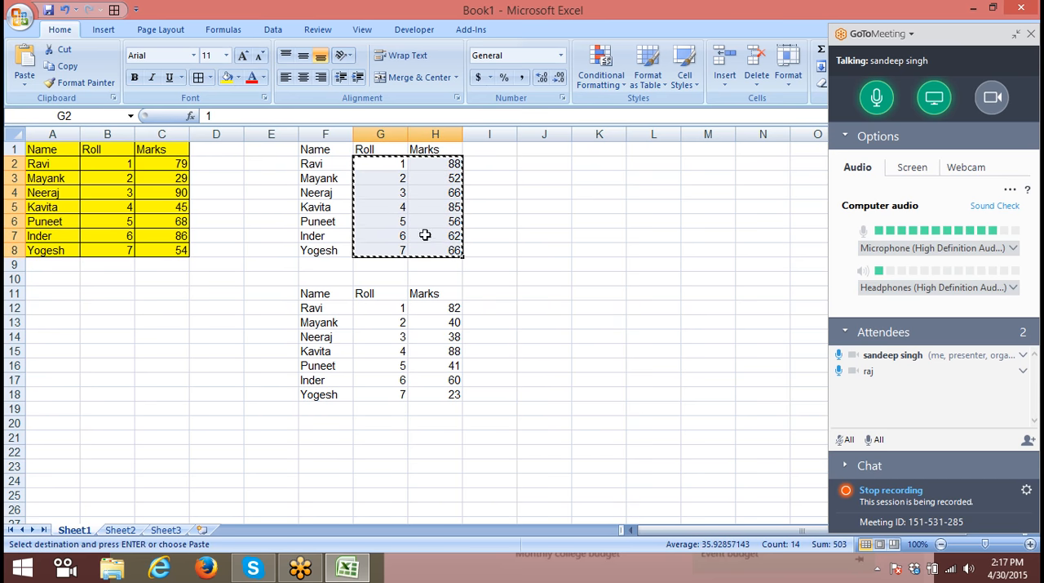
right_click(424, 234)
left_click(481, 286)
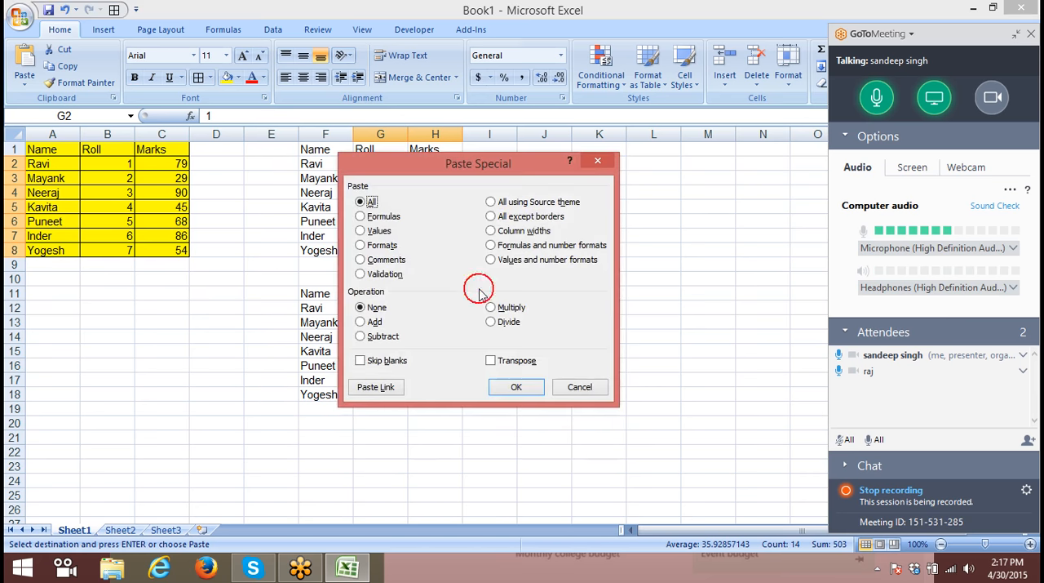
left_click(367, 231)
left_click_drag(421, 173, 592, 121)
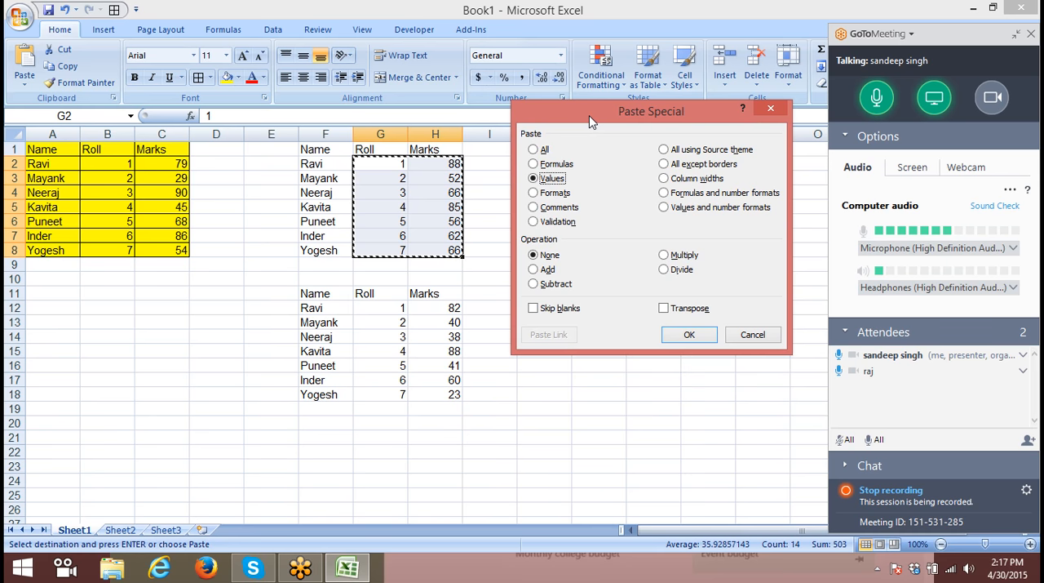
left_click(707, 336)
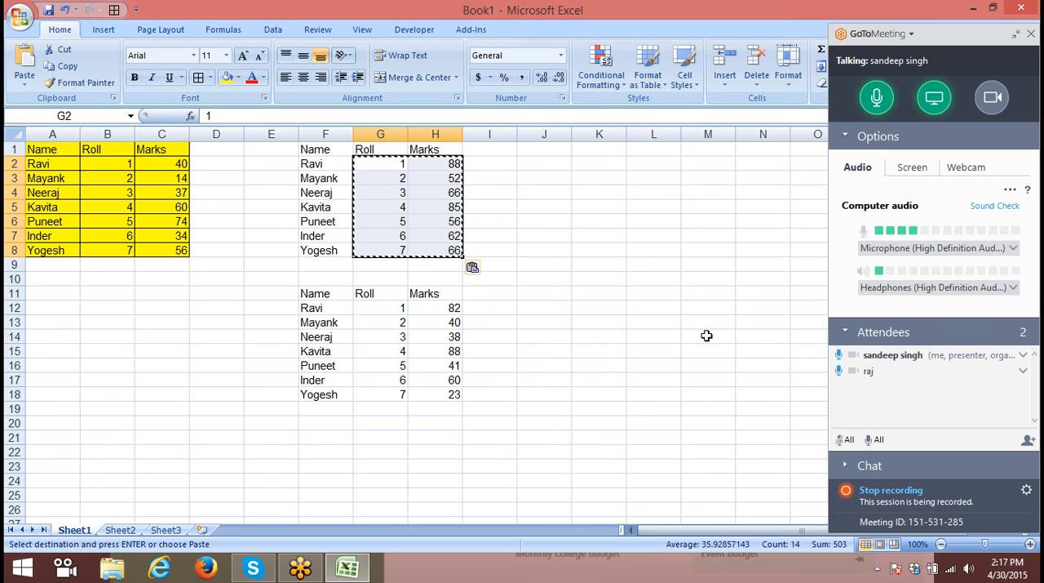
- Check the contents of the Marks cells H6 to H8 in the upper pasted copy, and clear the copy selection
left_click(450, 221)
left_click(449, 236)
left_click(449, 250)
key("Escape")
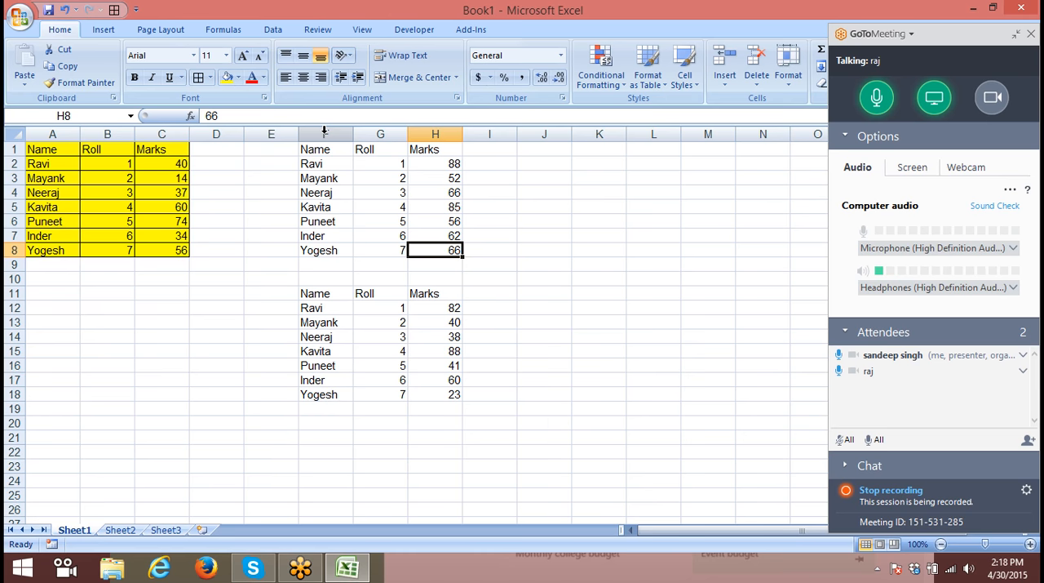
- Clear the contents of columns E to I to remove both pasted copies of the table
left_click(284, 144)
left_click_drag(277, 134, 473, 145)
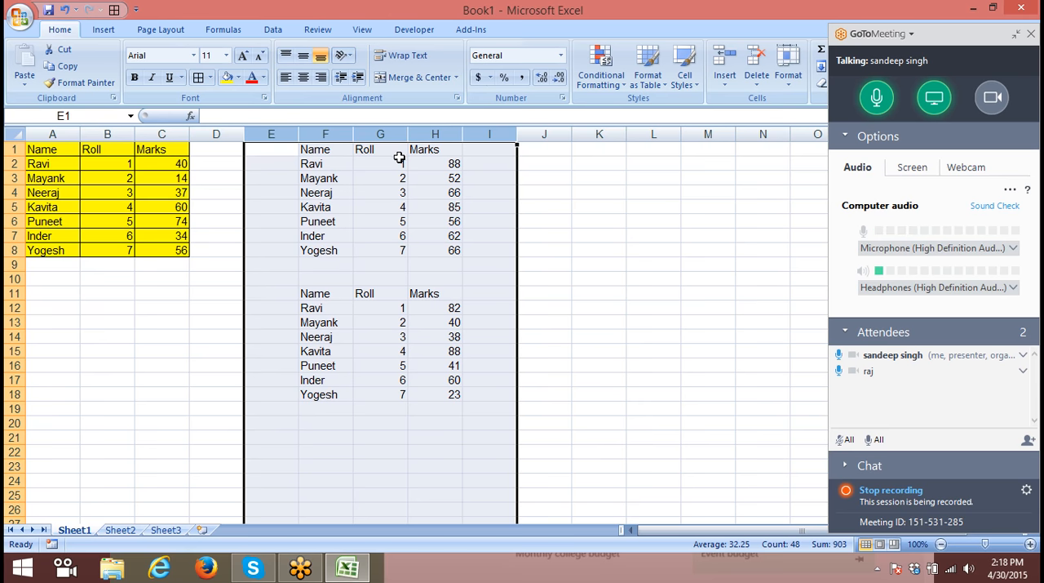
left_click_drag(277, 134, 479, 147)
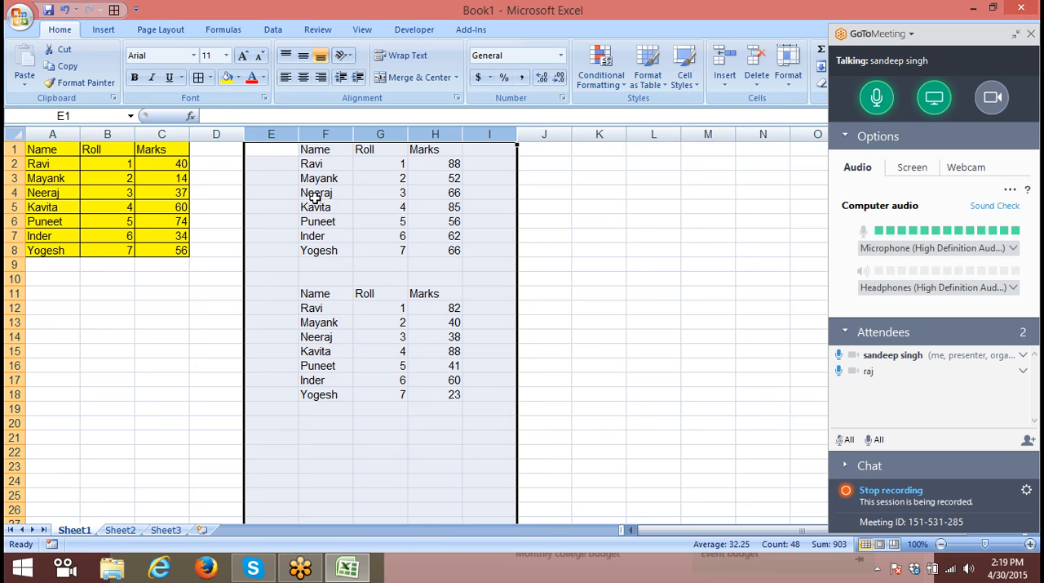
key("Delete")
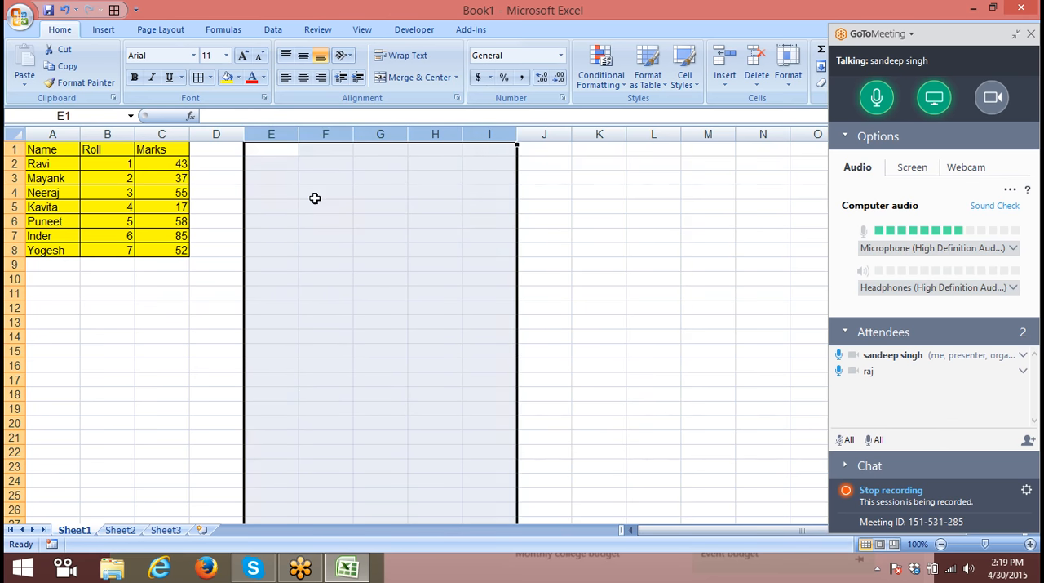
- Copy the table in A1:C8 and paste only its formats at F4 using Paste Special
left_click_drag(59, 147, 164, 248)
key("ctrl+c")
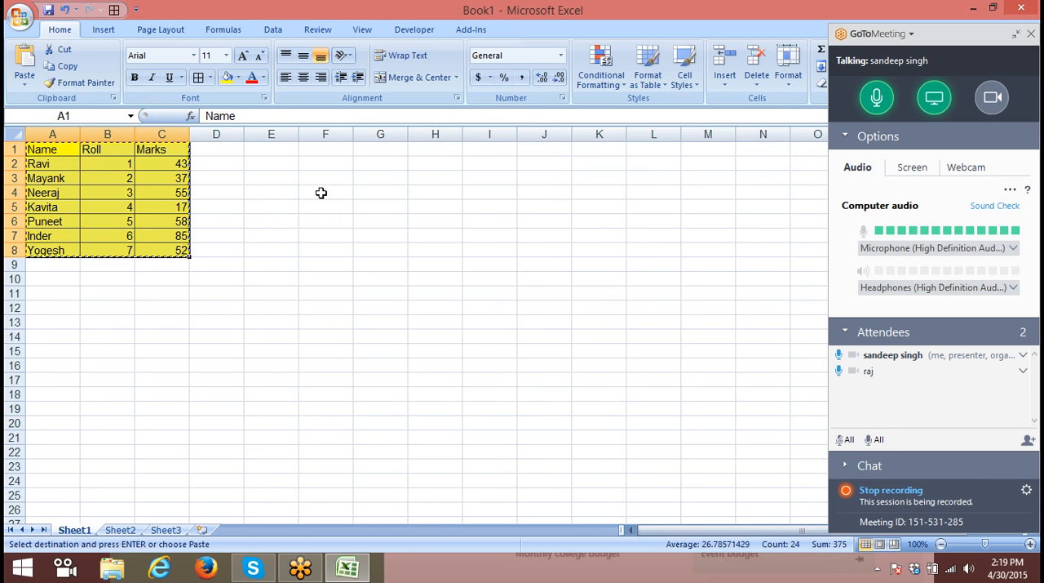
right_click(320, 192)
left_click(351, 253)
left_click(233, 205)
left_click(393, 347)
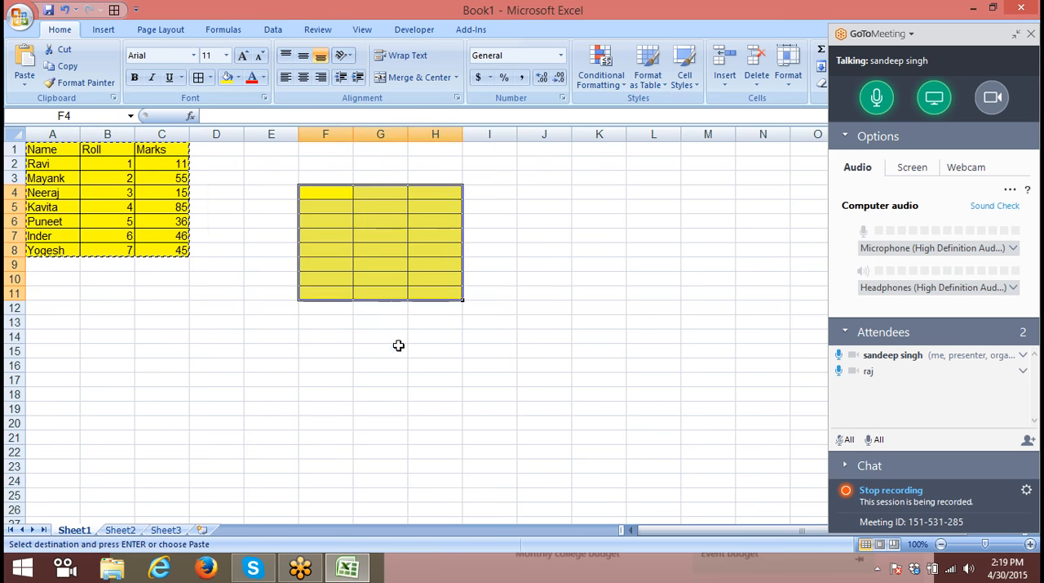
left_click(222, 307)
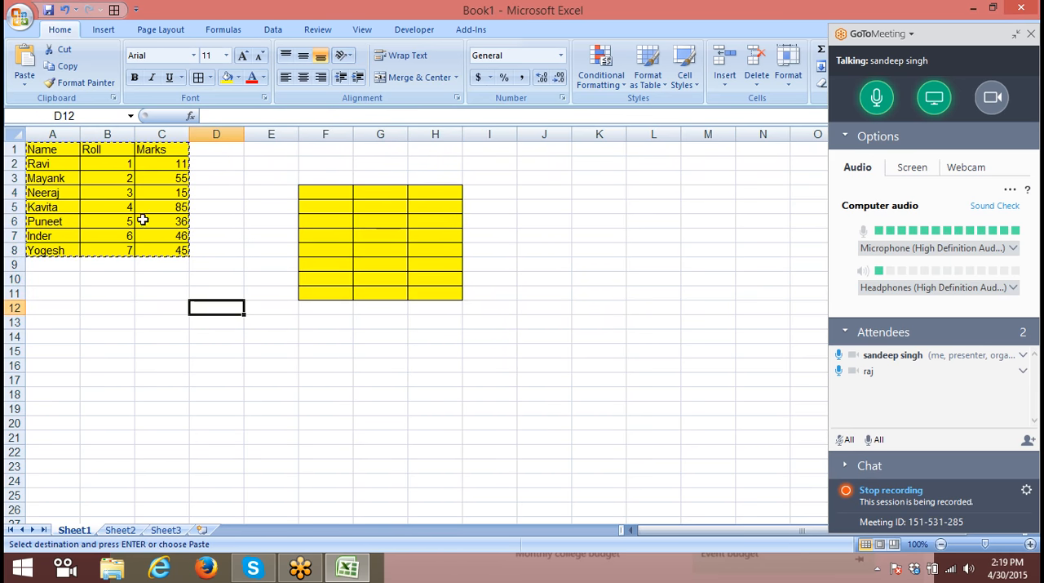
- Apply the formatting of cell B3 to the range F13:I18 with Format Painter
left_click(110, 180)
left_click(82, 84)
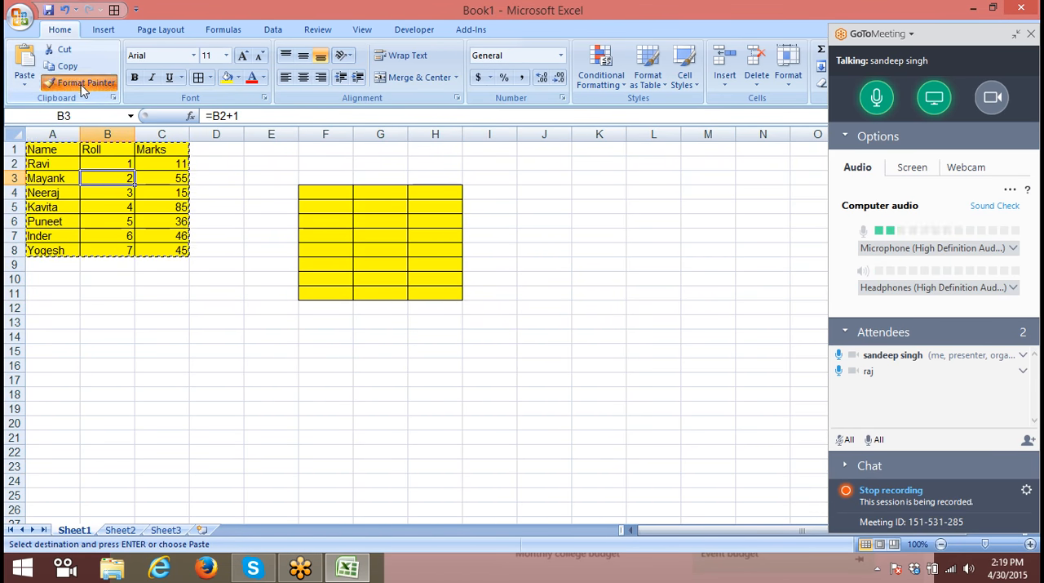
left_click_drag(325, 322, 466, 405)
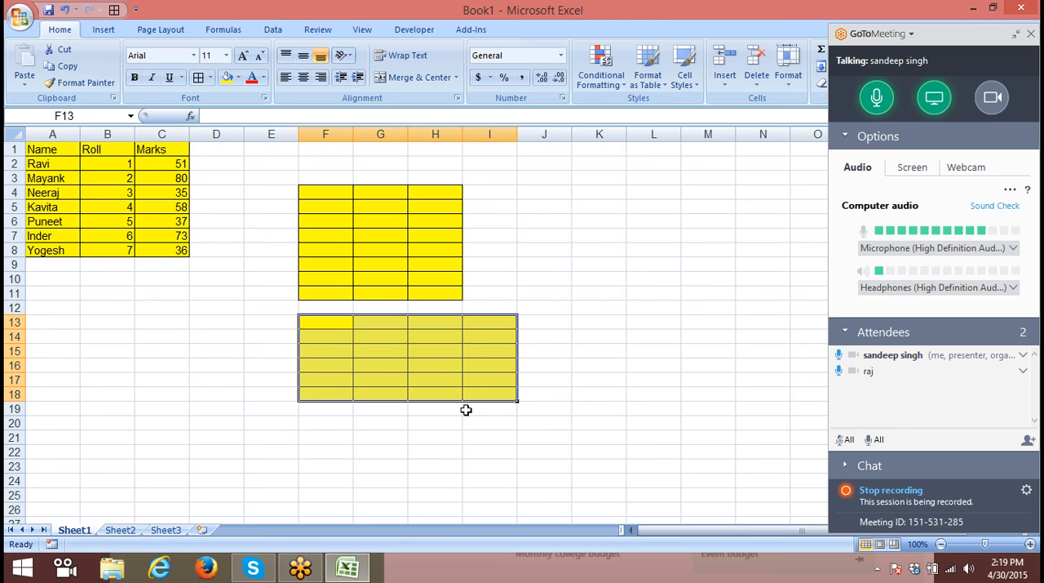
- Delete columns F to I, which hold the pasted formatting
left_click_drag(326, 138, 480, 176)
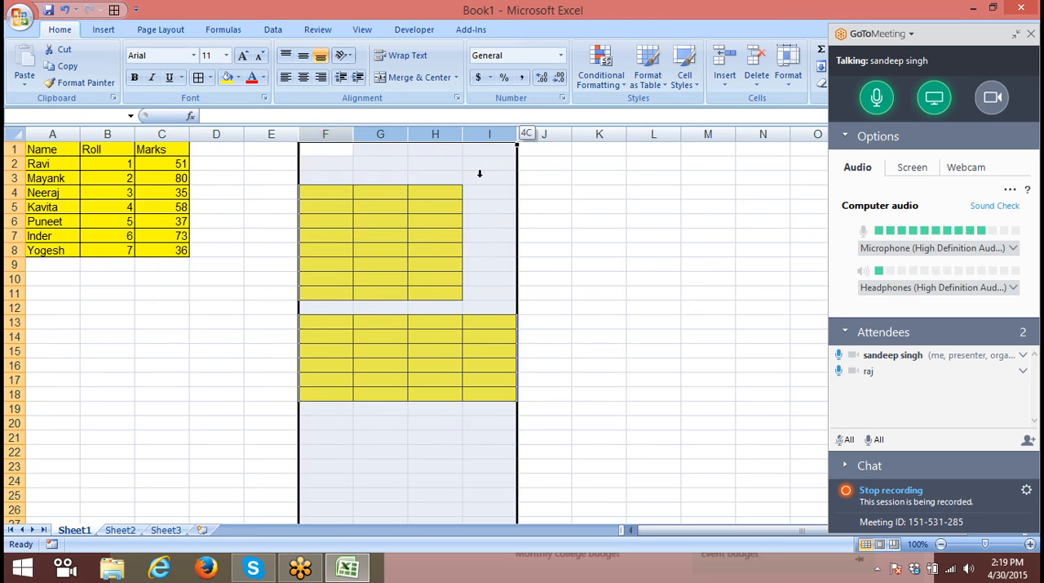
key("ctrl+minus")
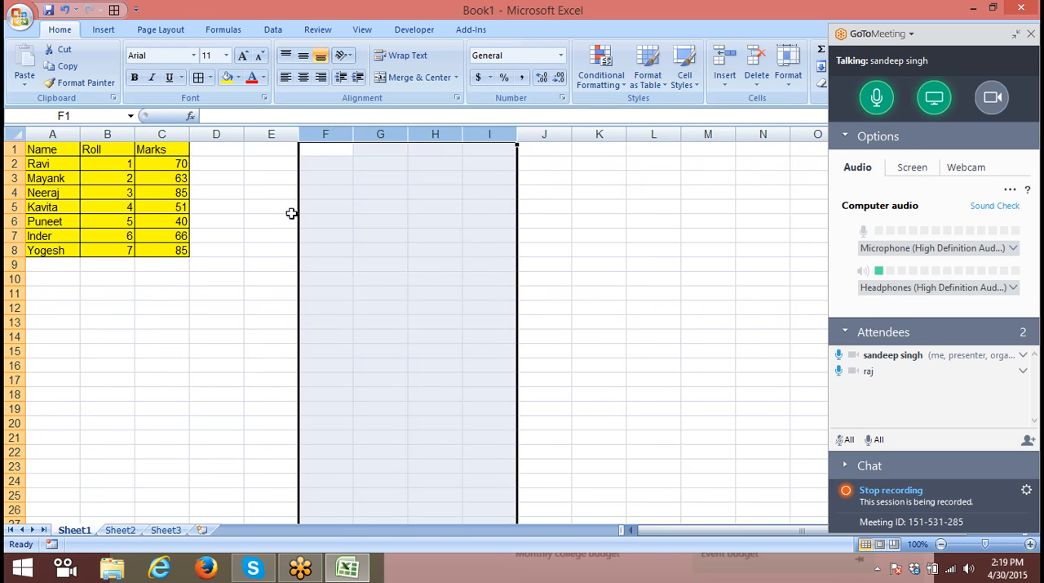
left_click_drag(61, 155, 151, 237)
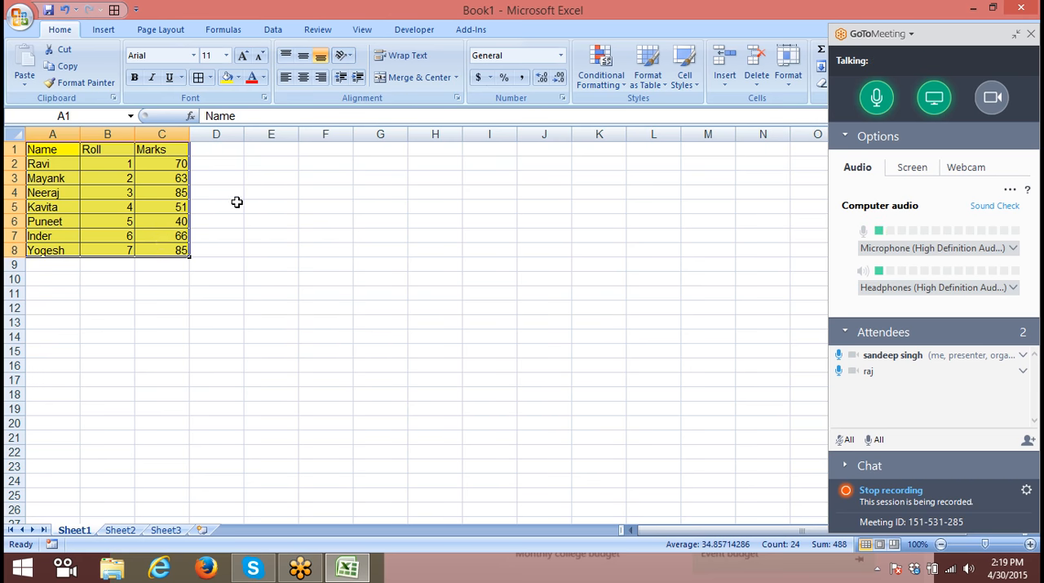
left_click(236, 204)
- Insert a comment on the Marks header in C1, leaving only the default author line
left_click(167, 150)
double_click(169, 151)
right_click(169, 151)
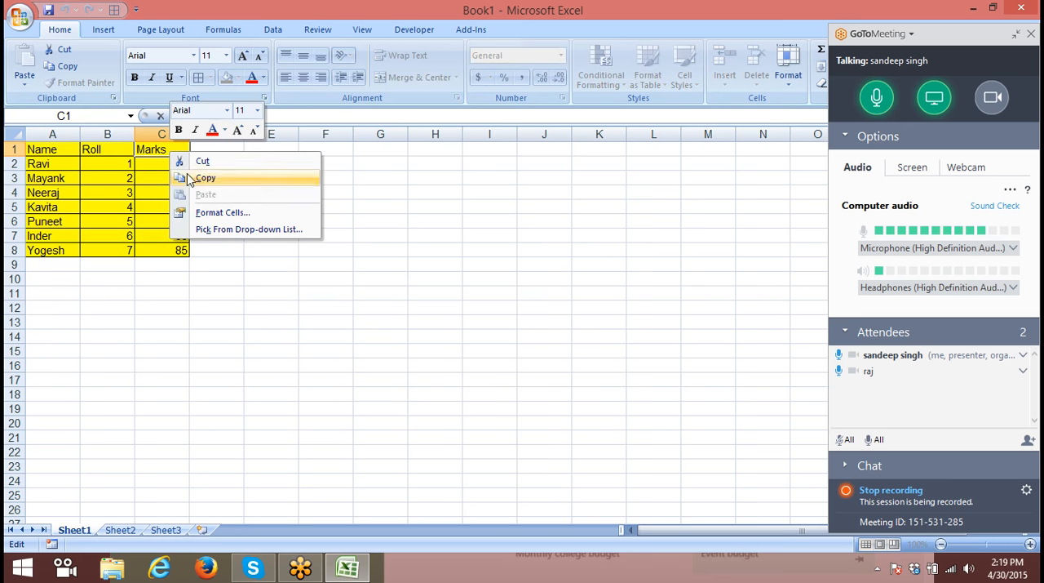
left_click(144, 159)
left_click(172, 202)
right_click(167, 149)
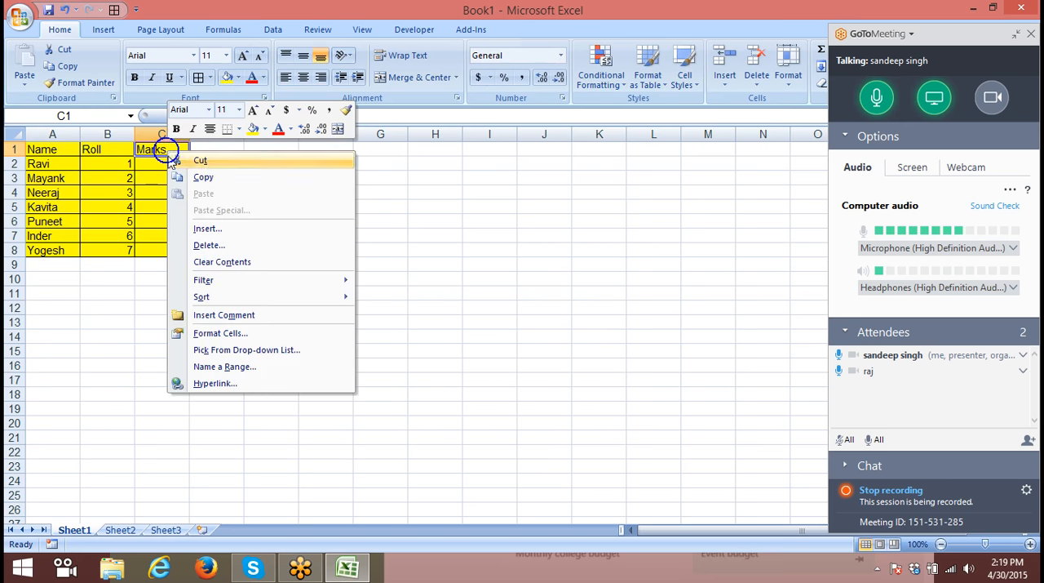
left_click(228, 315)
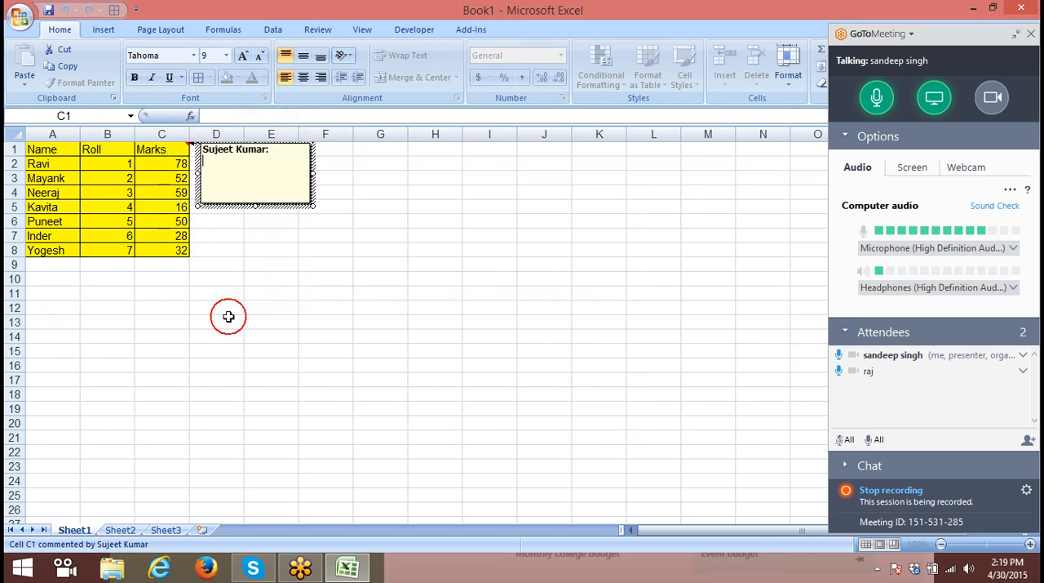
left_click(244, 294)
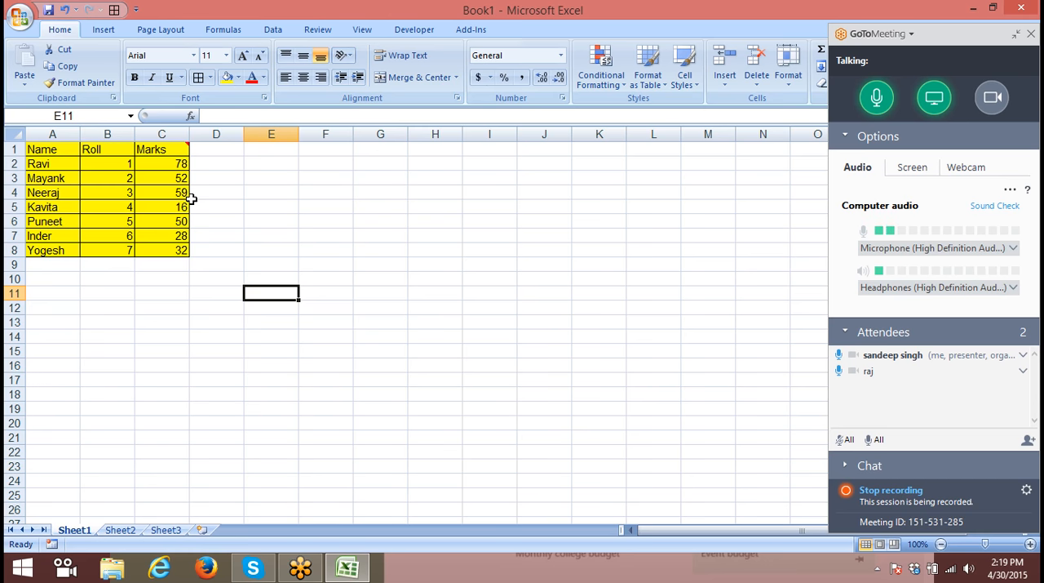
- Copy the Marks header cell C1 and paste only its comment at E4 using Paste Special
left_click_drag(53, 147, 122, 201)
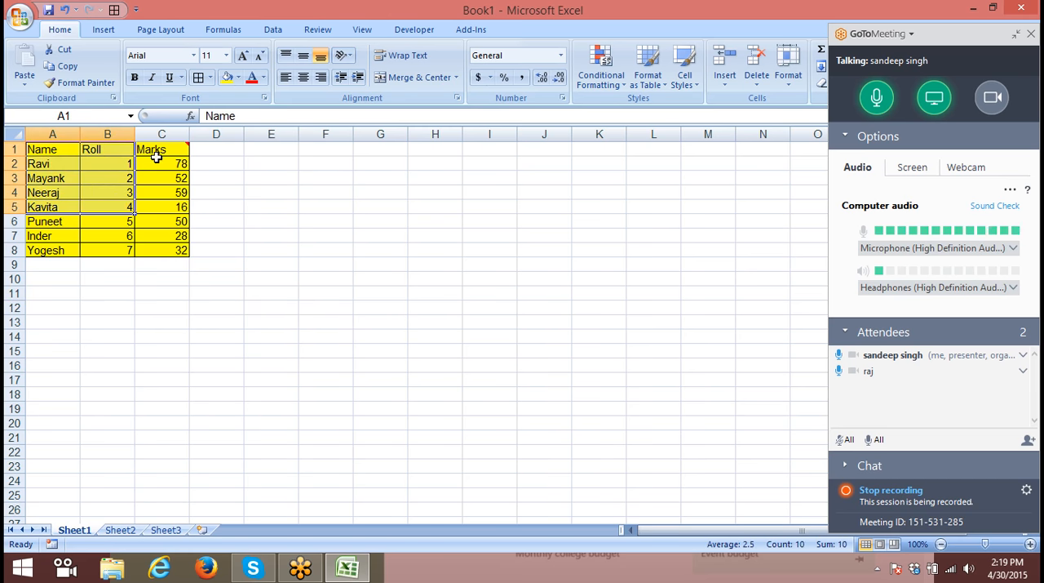
left_click(153, 150)
key("ctrl+c")
left_click(285, 190)
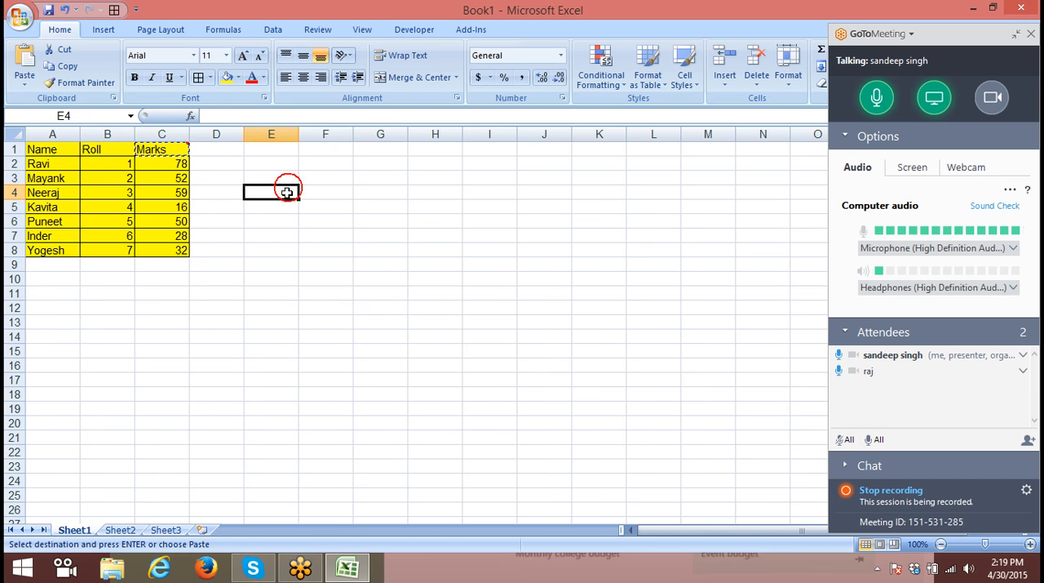
right_click(287, 193)
left_click(318, 256)
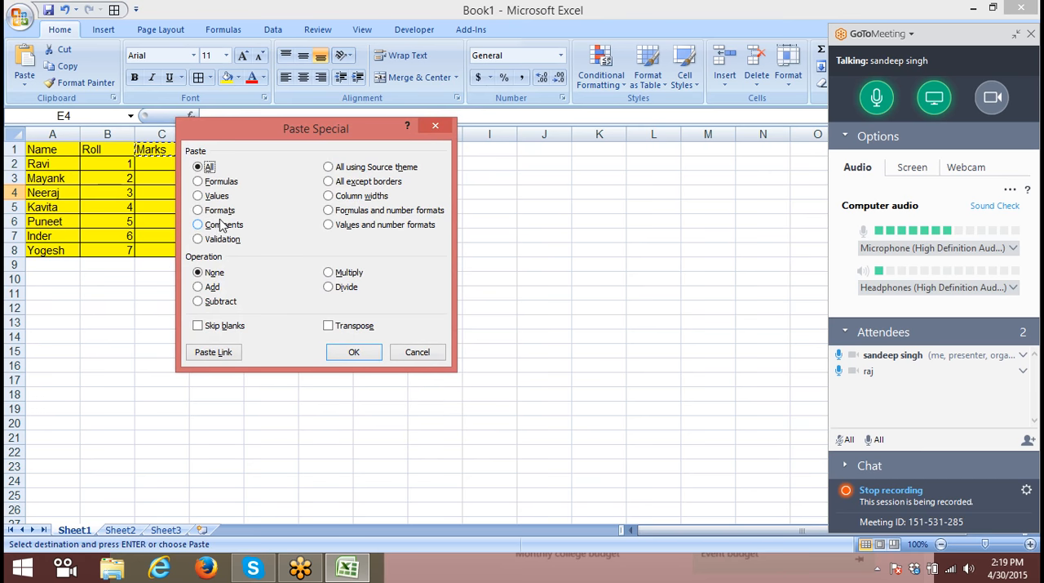
left_click(219, 225)
left_click(354, 351)
left_click(261, 208)
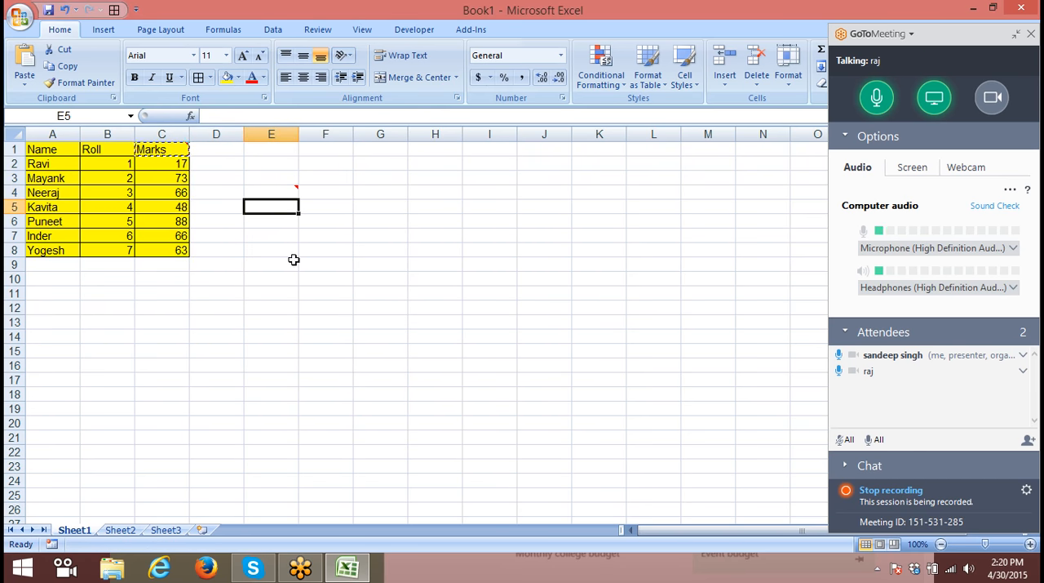
- Delete column E with the pasted comment, and autofit the widths of table columns A, B and C
left_click(270, 133)
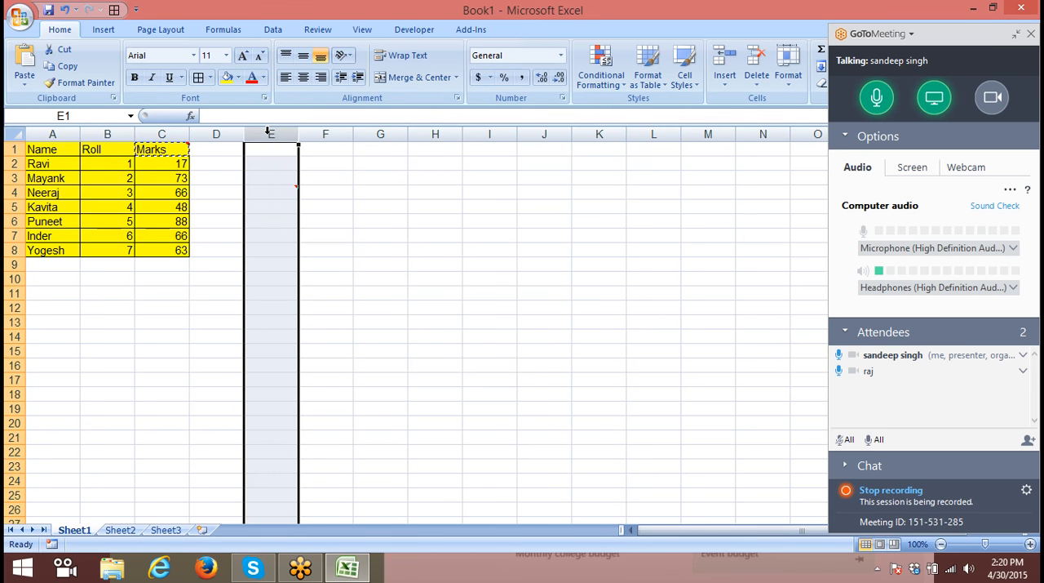
key("ctrl+minus")
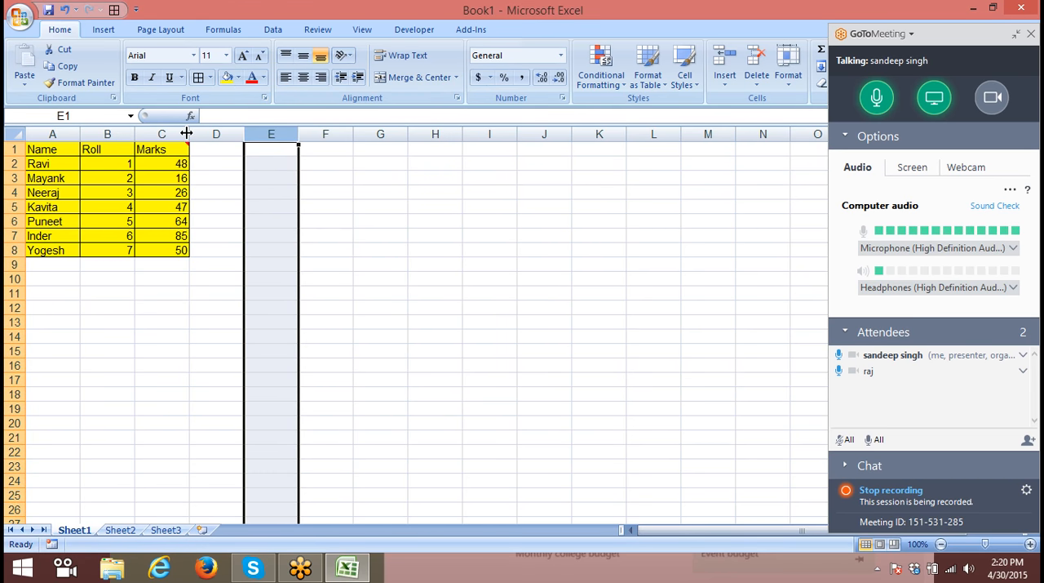
double_click(135, 133)
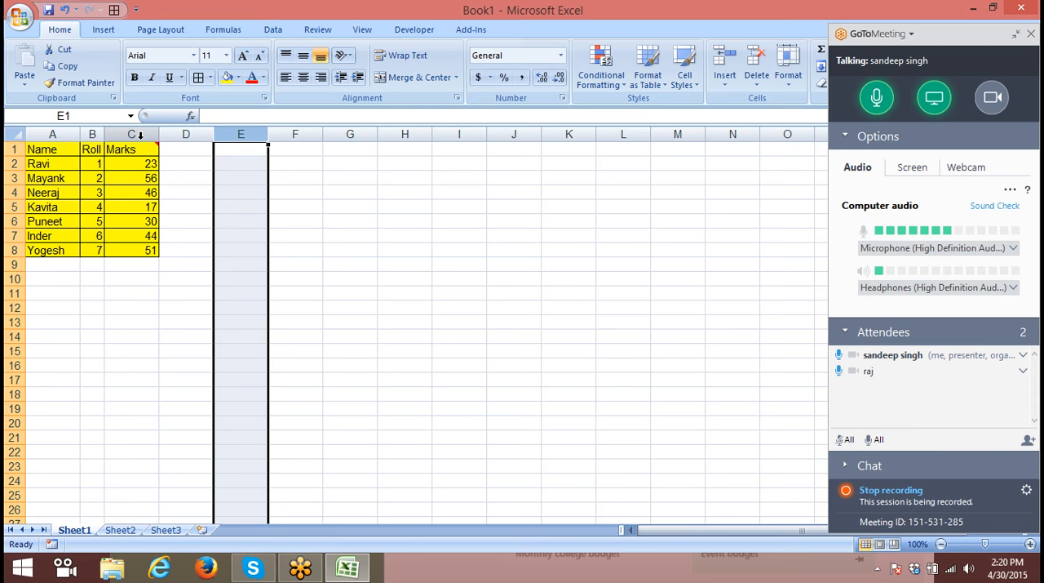
double_click(158, 134)
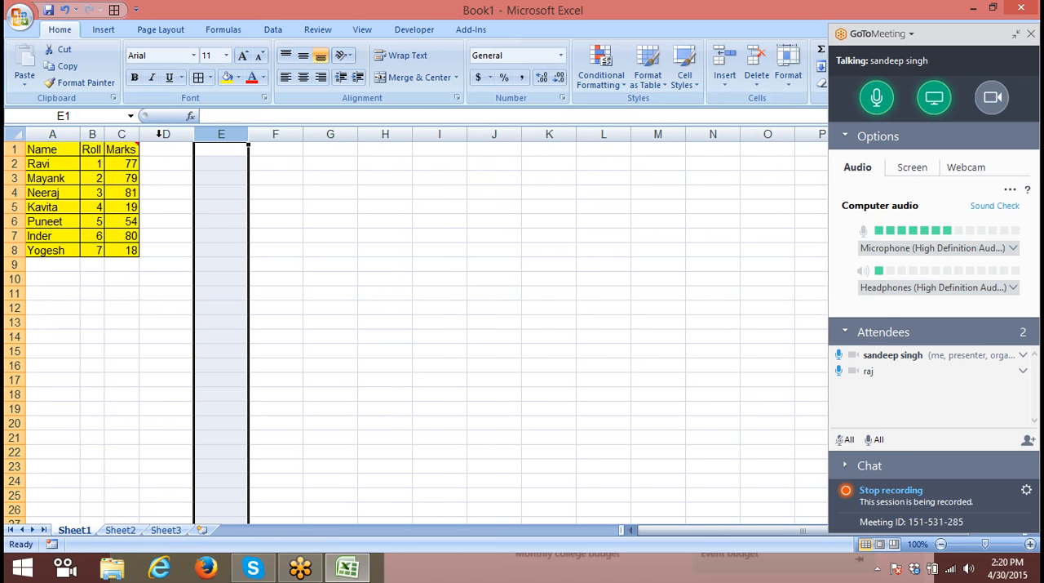
double_click(79, 134)
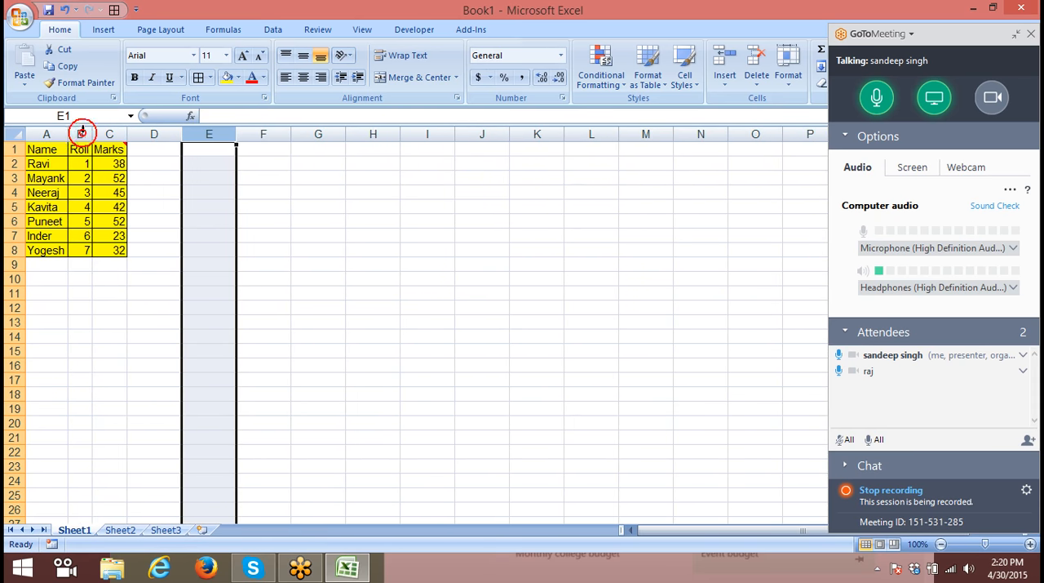
left_click(133, 187)
- Copy the table in A1:C8 and paste it regularly at H1
left_click_drag(41, 149, 108, 254)
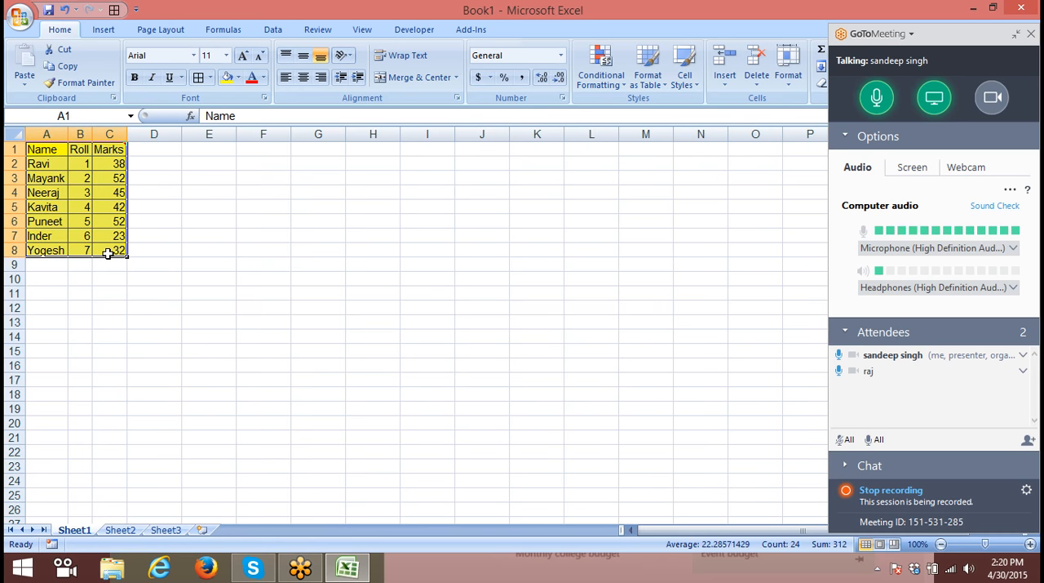
key("ctrl+c")
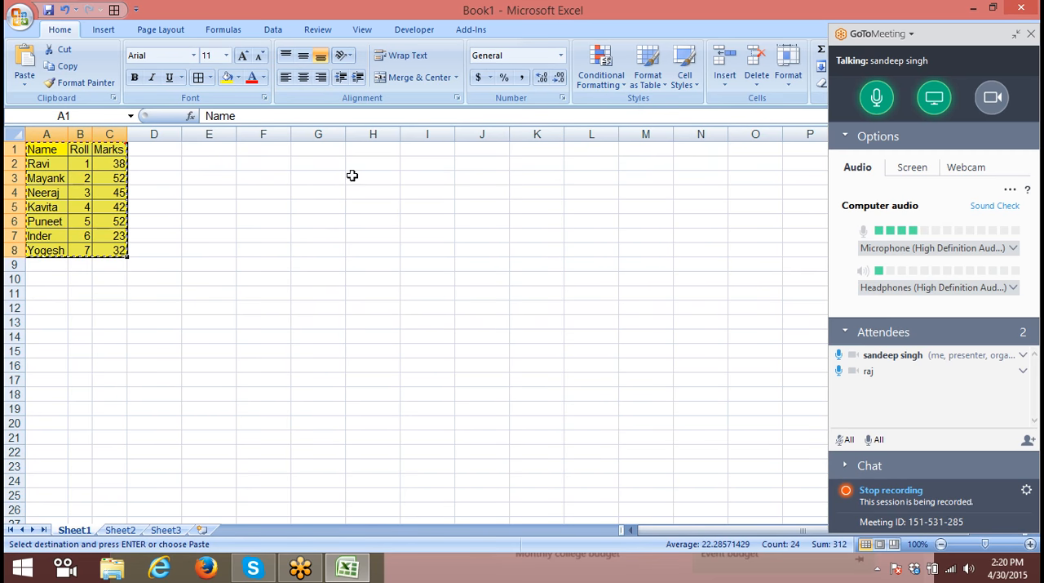
left_click(364, 152)
key("ctrl+v")
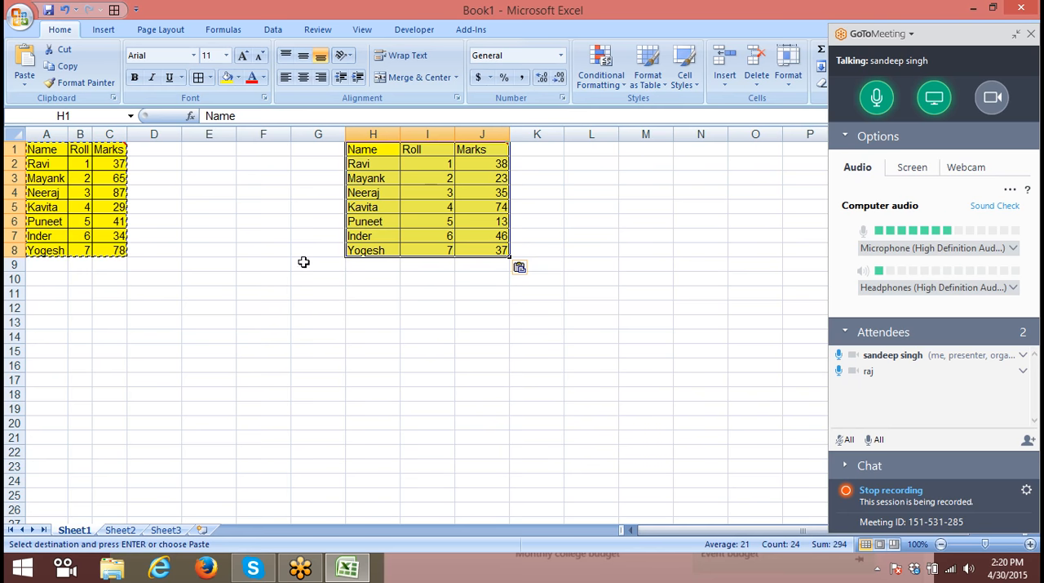
- Apply the source table's column widths to the pasted table at H1 using Paste Special
right_click(384, 191)
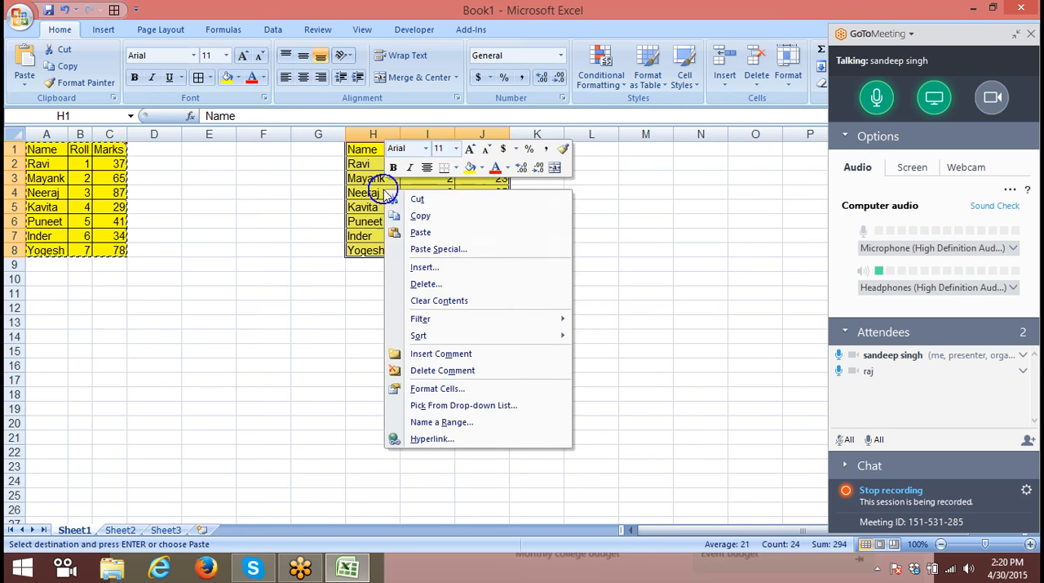
left_click(420, 249)
left_click(444, 193)
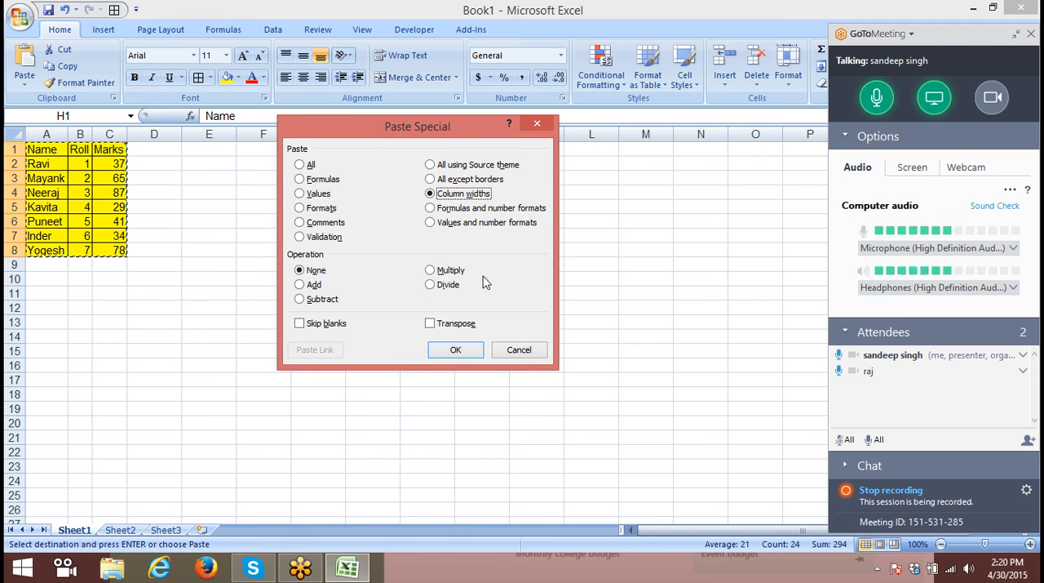
left_click(469, 349)
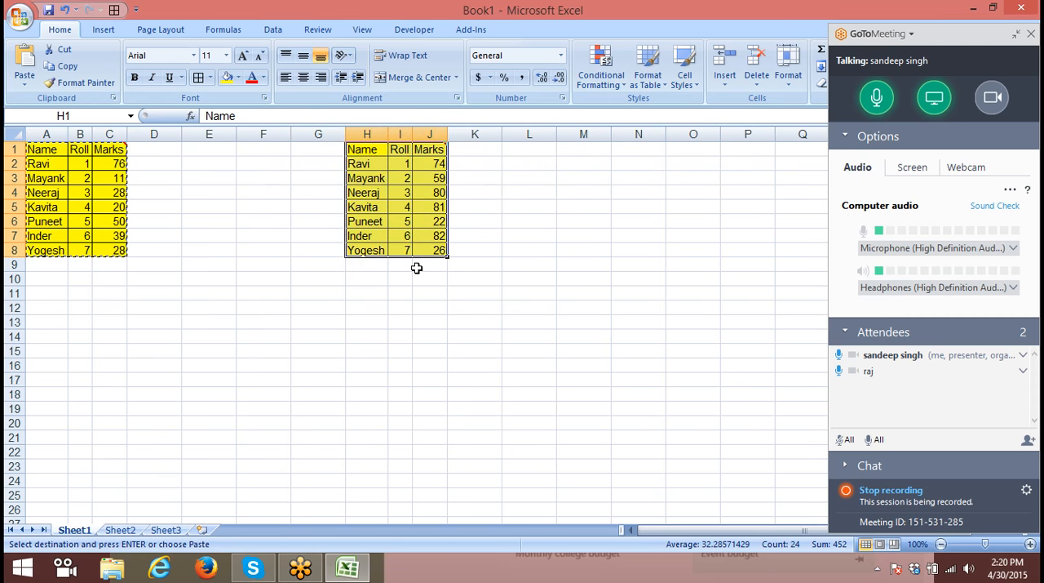
key("Escape")
left_click(371, 152)
left_click_drag(371, 152, 427, 250)
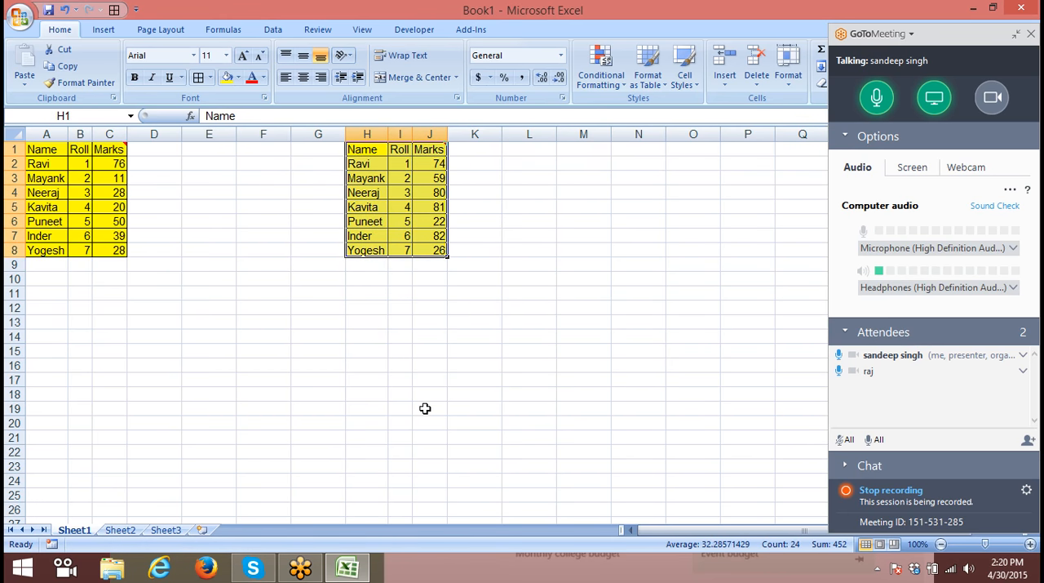
left_click(414, 344)
left_click(374, 279)
left_click(369, 253)
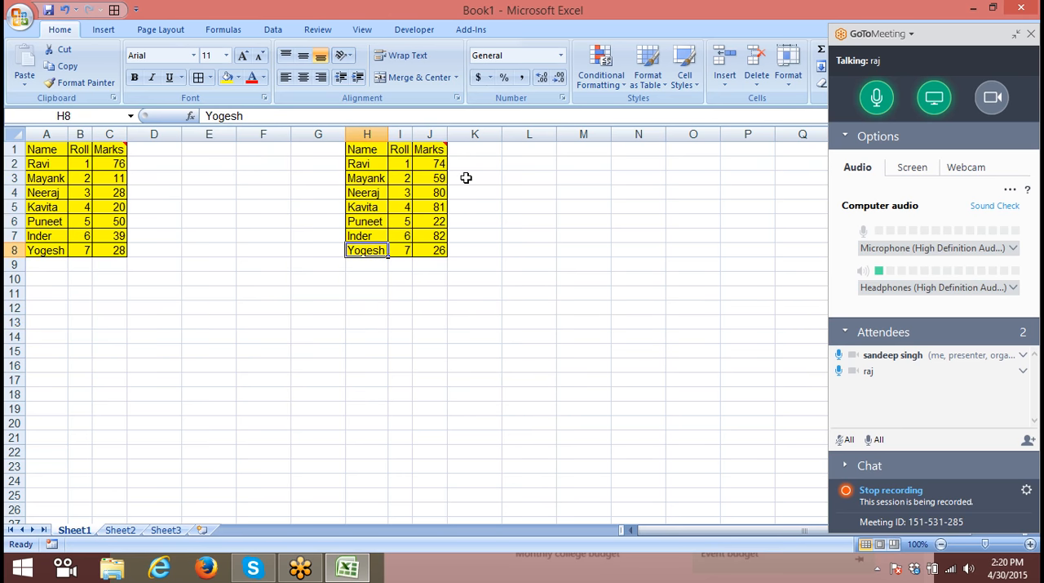
- Copy the table in A1:C8, paste only its column widths at L1, and paste the full table over the same range
left_click(511, 148)
right_click(520, 151)
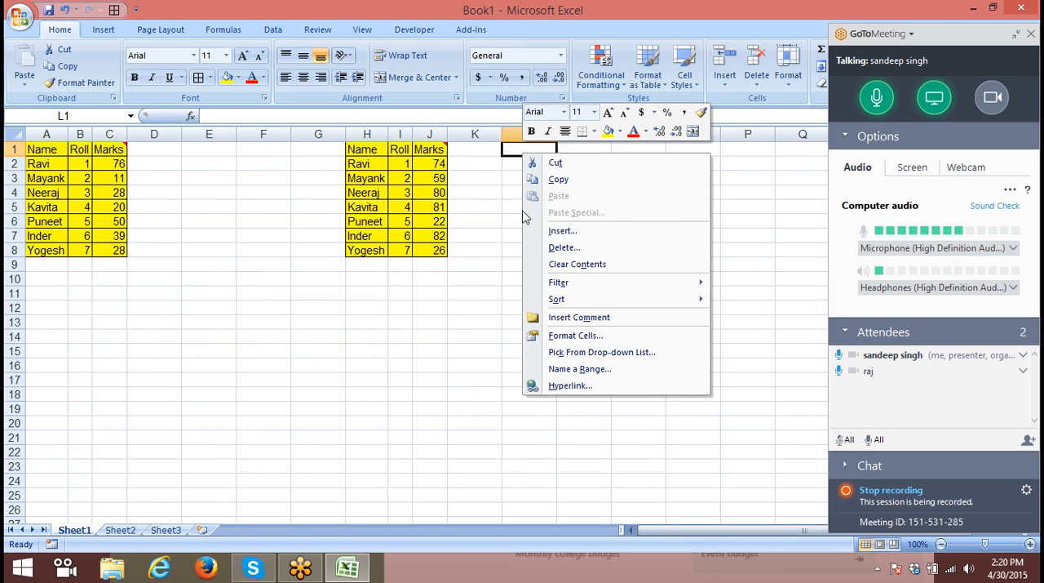
left_click(45, 151)
left_click_drag(45, 151, 112, 250)
key("ctrl+c")
left_click(509, 149)
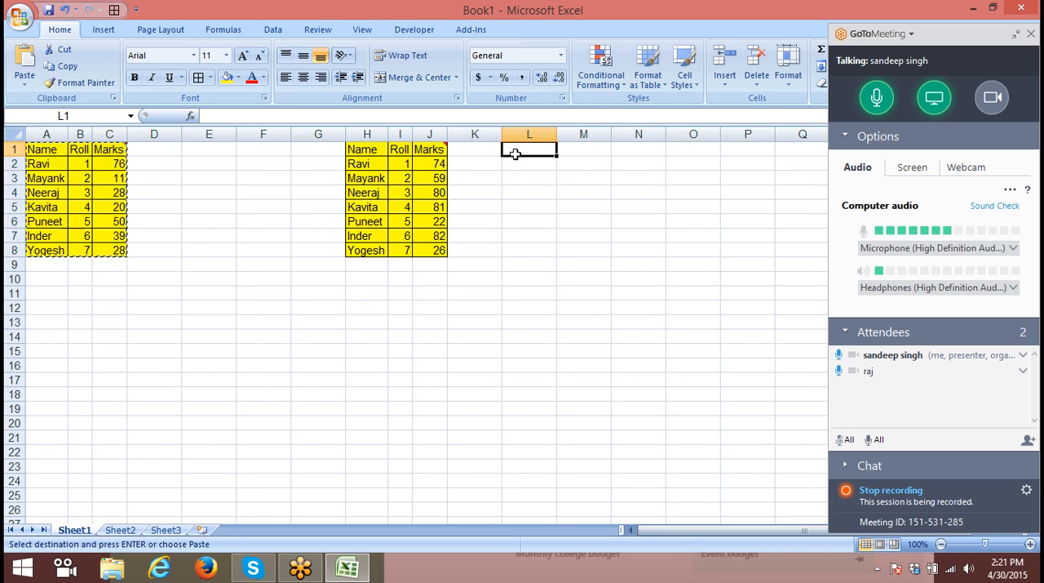
right_click(510, 151)
left_click(570, 214)
left_click(561, 157)
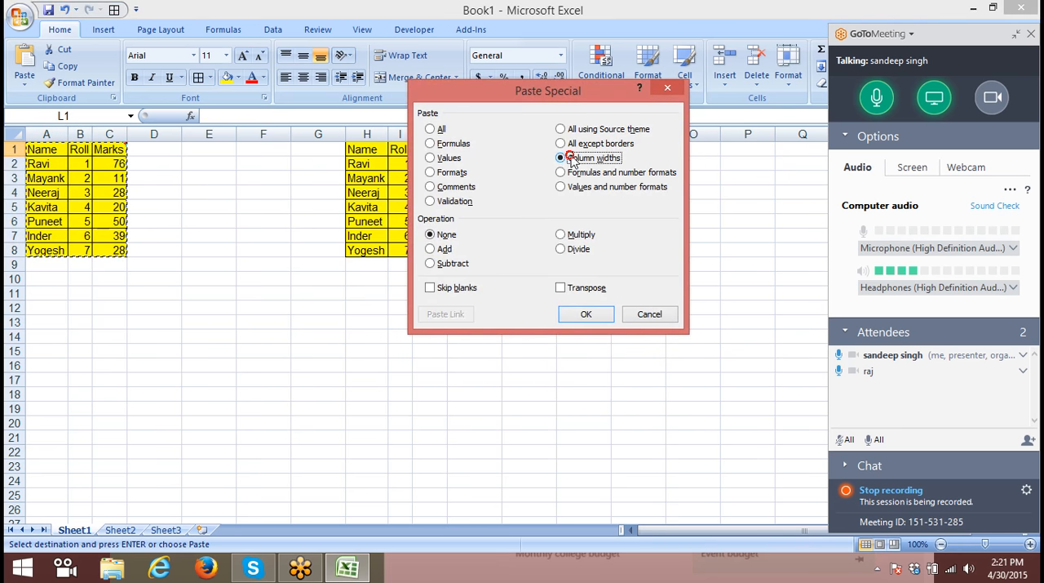
left_click(587, 315)
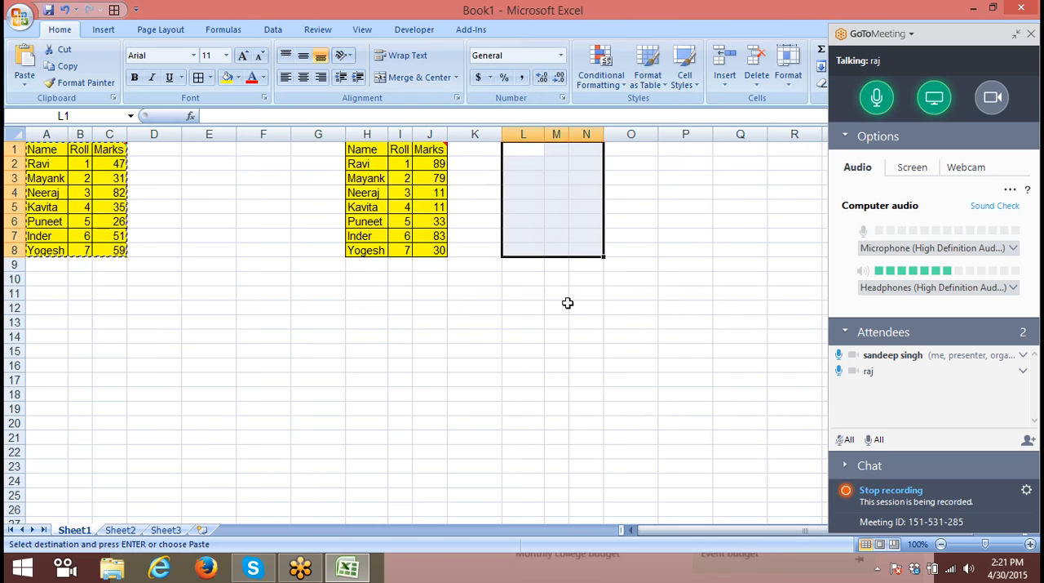
key("ctrl+v")
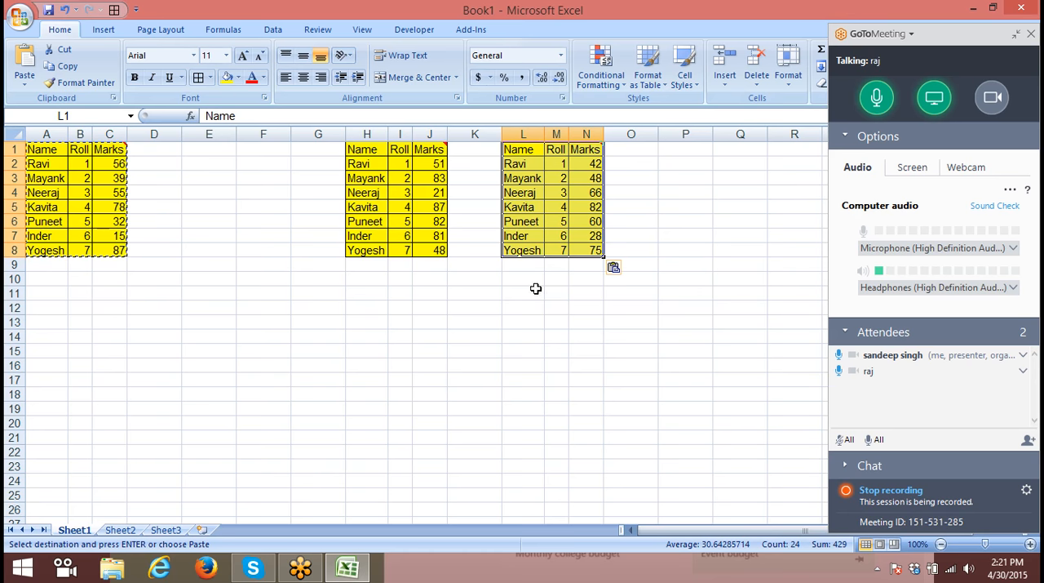
- Delete columns G through O with both pasted tables
left_click(319, 136)
key("Escape")
left_click_drag(319, 137, 612, 157)
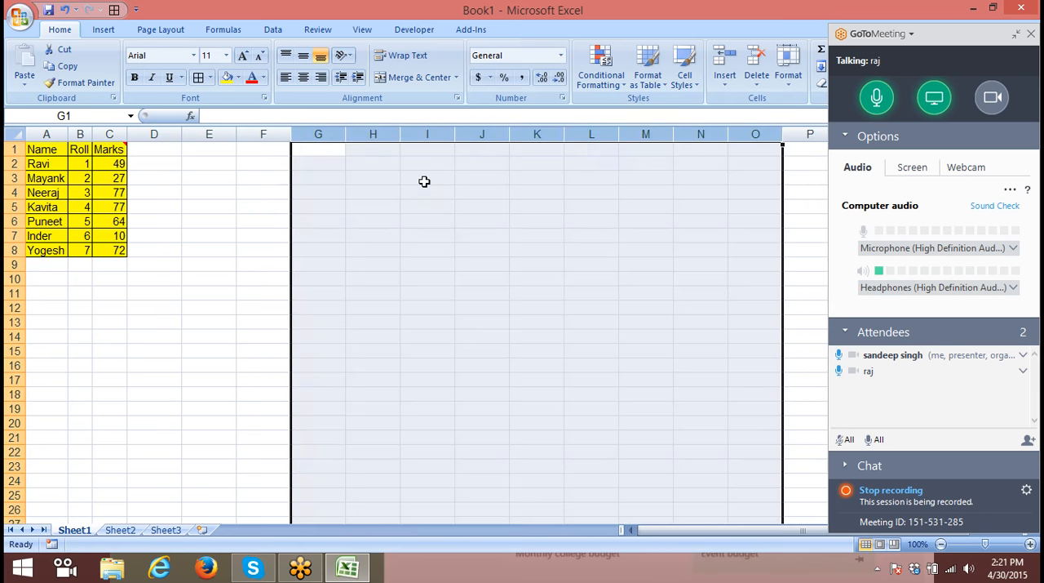
left_click(424, 181)
- Add a Date header in D1 and enter the date 4/1 in D2
left_click(151, 150)
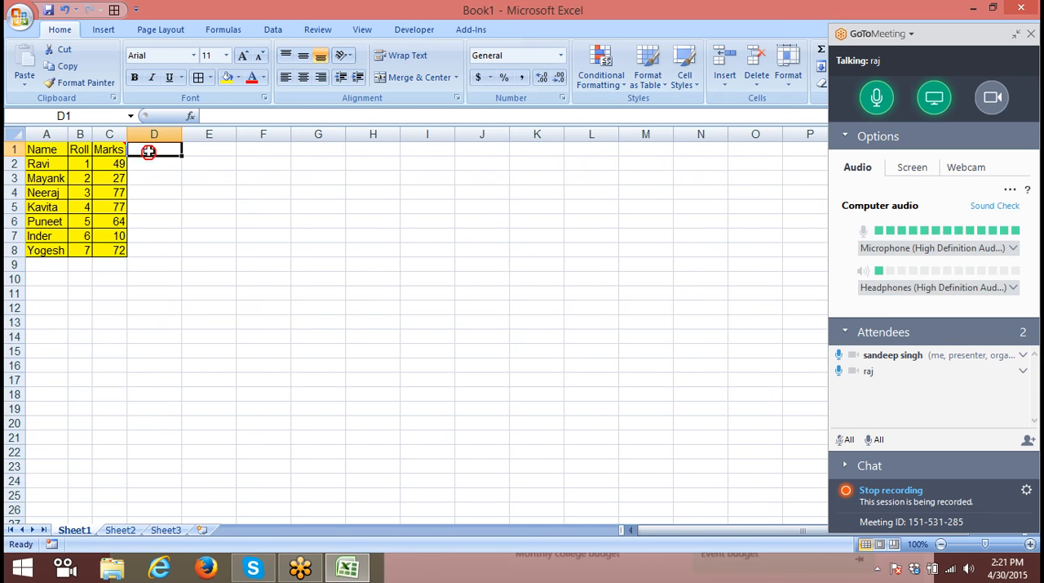
type("Date")
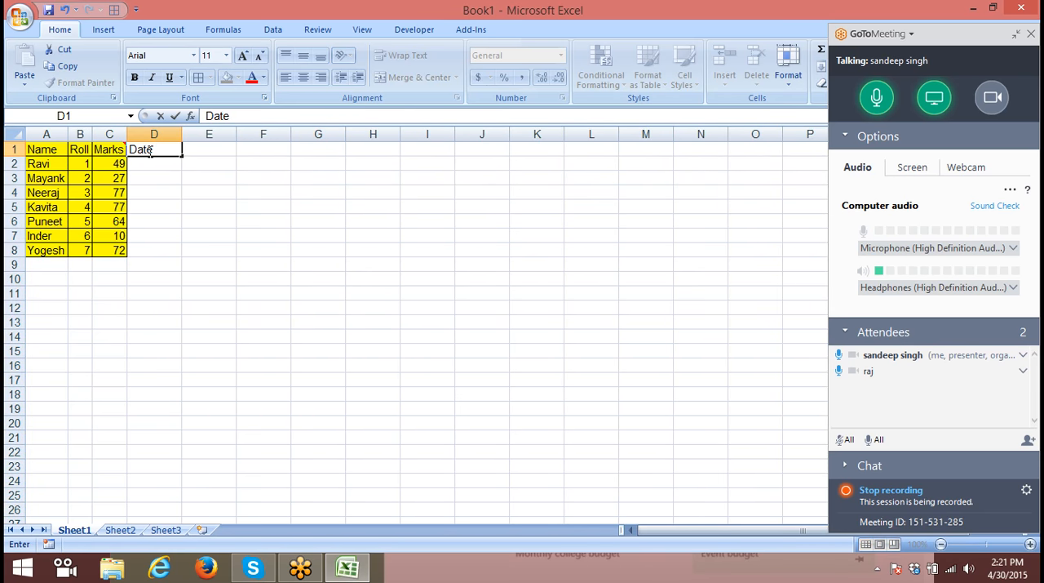
key("Left")
left_click(149, 150)
key("Down")
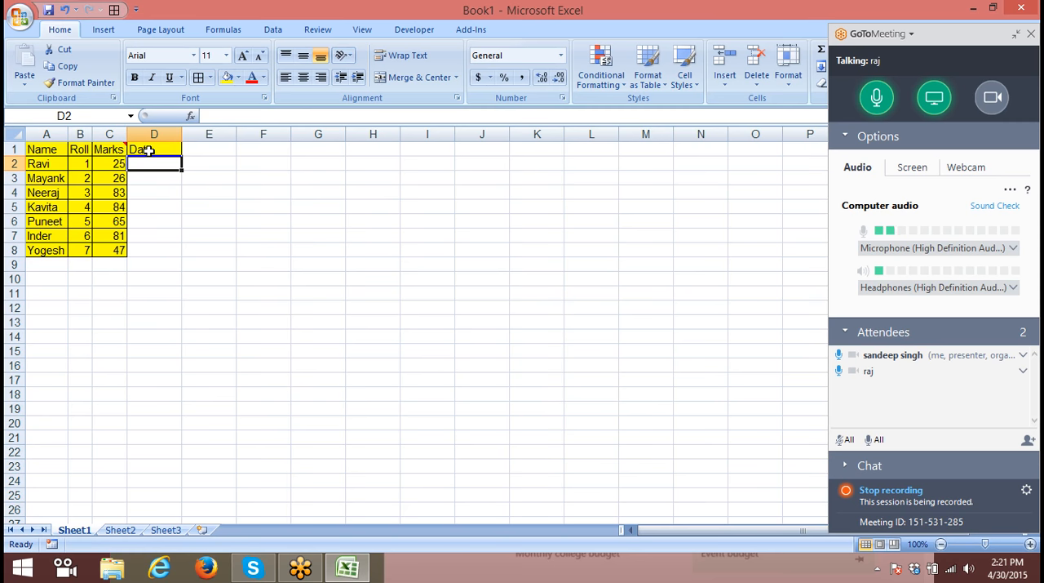
type("4/1")
key("Return")
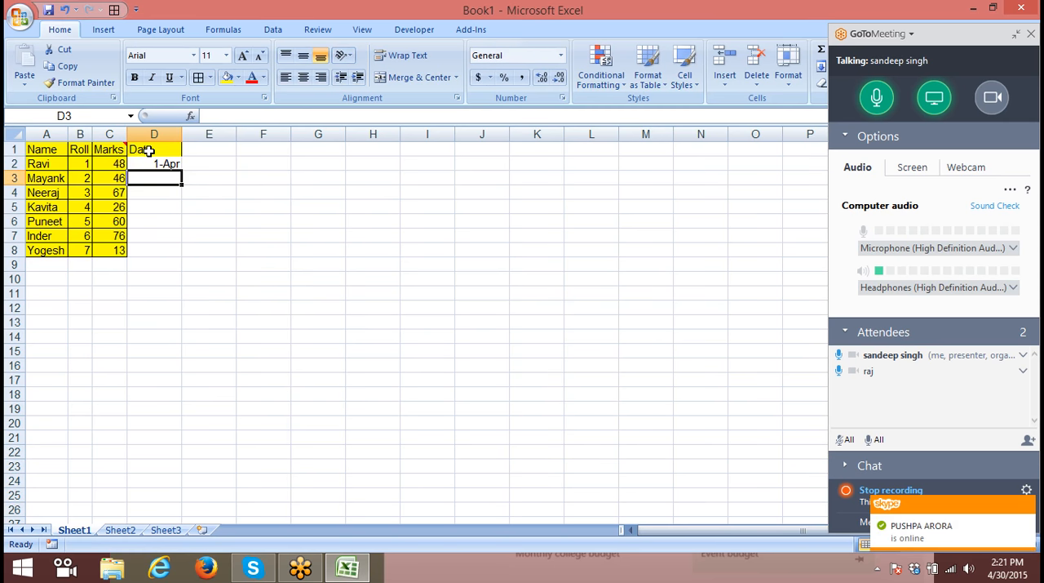
- Fill the dates down from D2 to D8 as a daily series and apply all borders to D1:D8
left_click(149, 167)
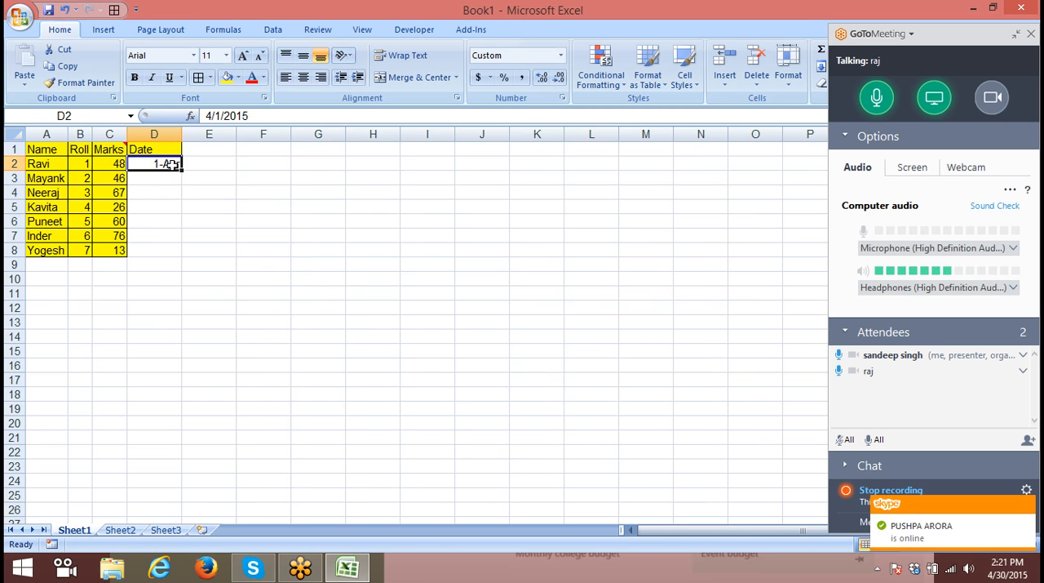
left_click_drag(181, 170, 146, 151)
left_click(208, 79)
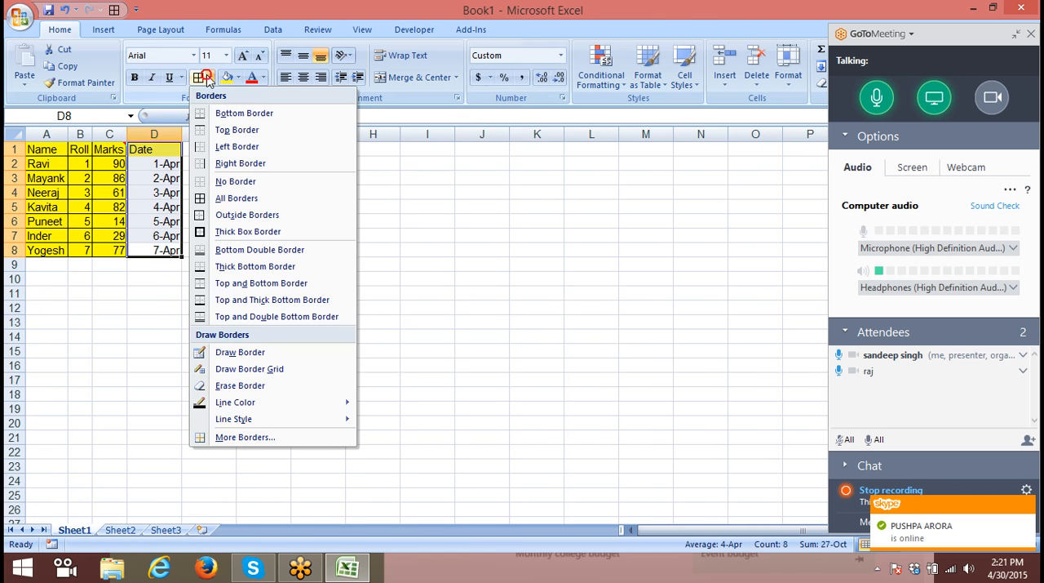
left_click(199, 82)
- Copy the Date column D1:D8 and paste only its values at I1 using Paste Special
key("ctrl+c")
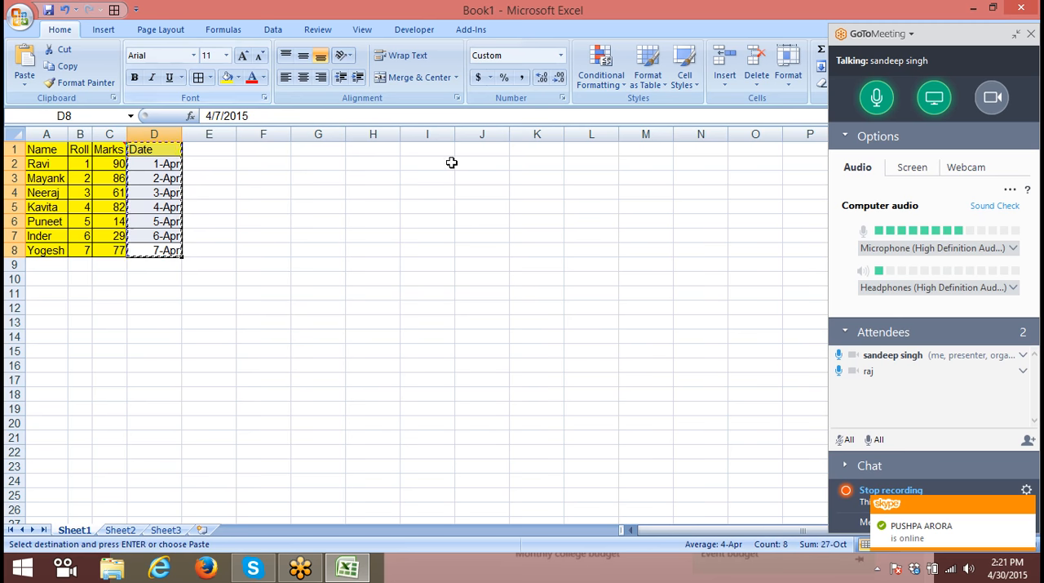
left_click(429, 150)
right_click(435, 153)
left_click(490, 211)
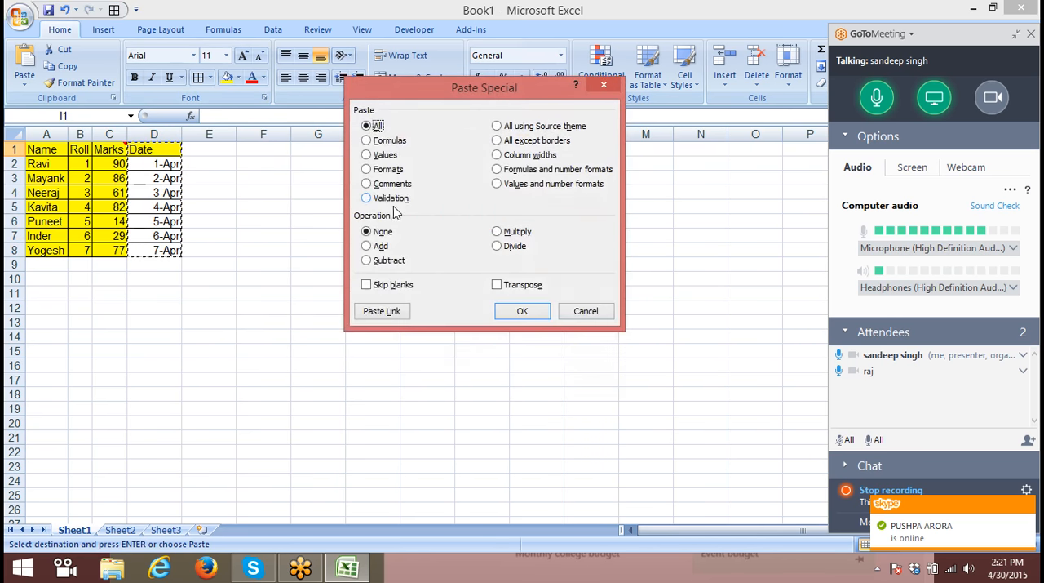
left_click(380, 155)
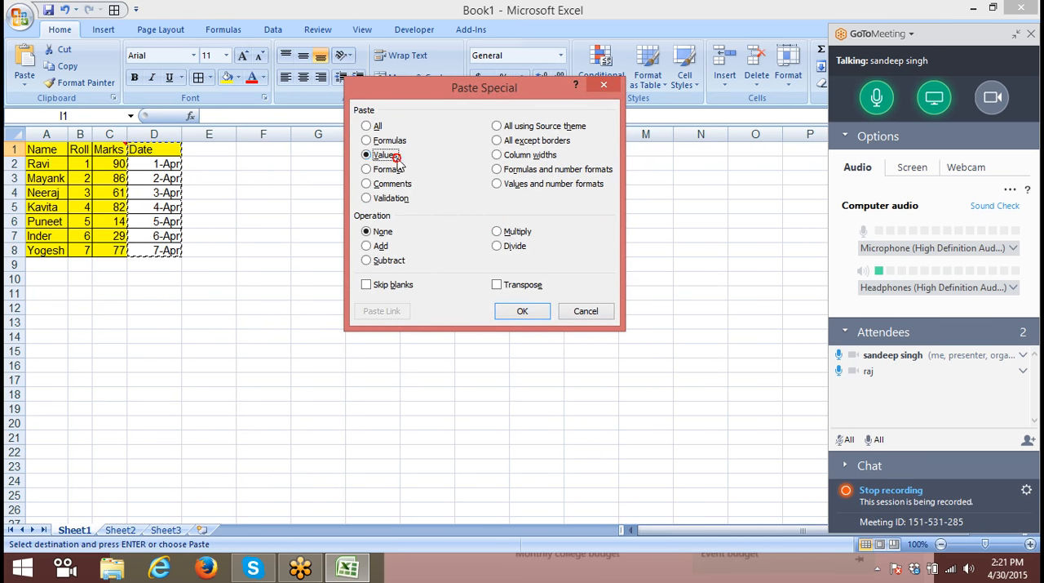
left_click(527, 313)
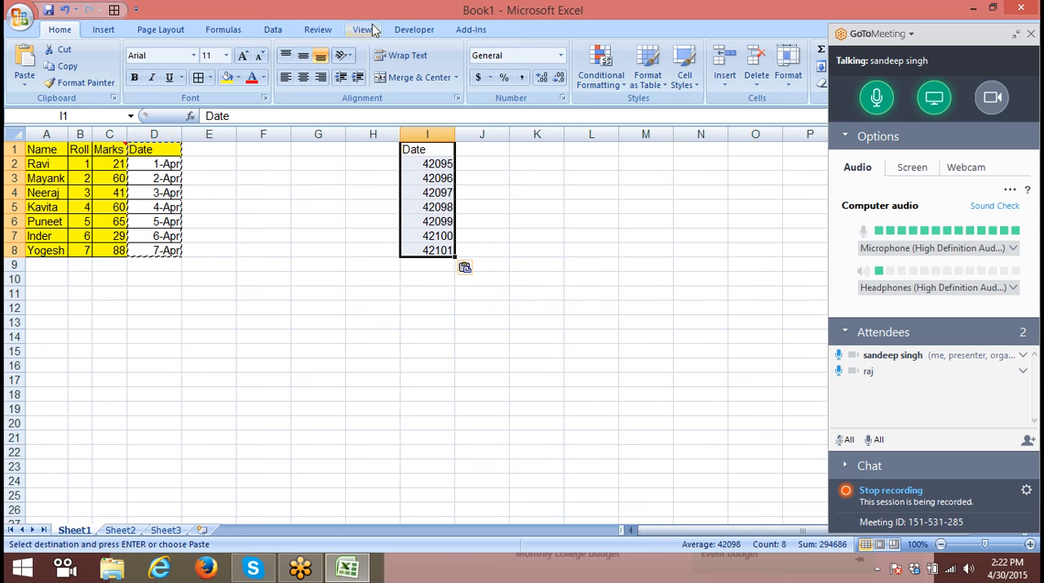
key("Escape")
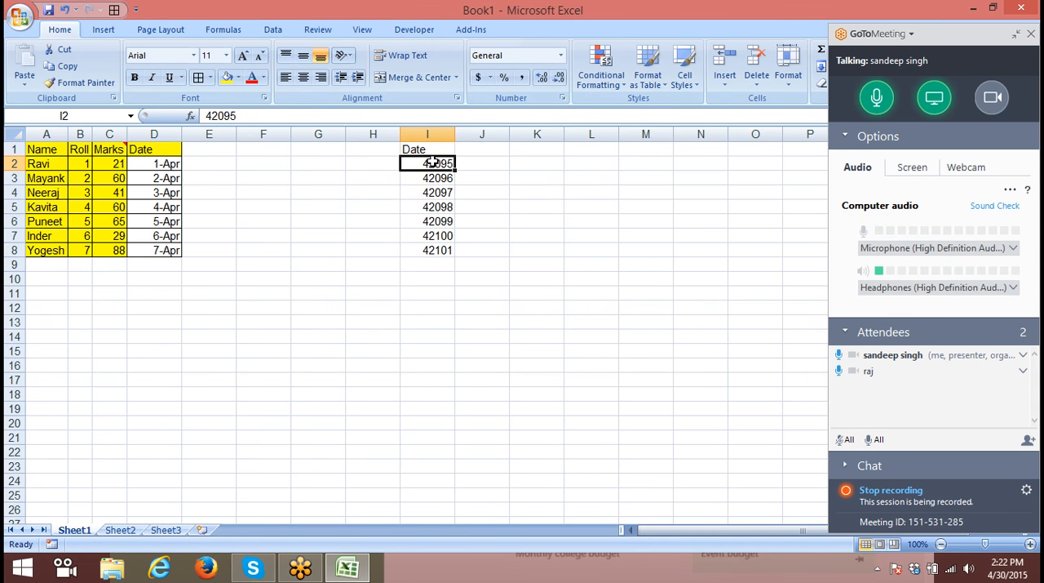
- Enter the date 4/1 in F4 and compare it with the pasted value in I2
left_click(275, 187)
type("4/1")
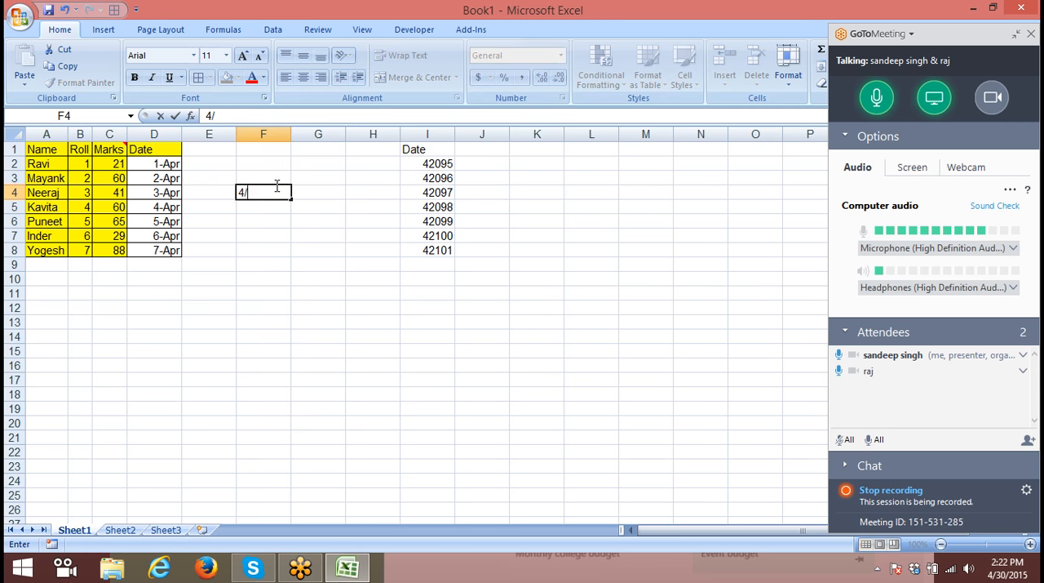
key("Return")
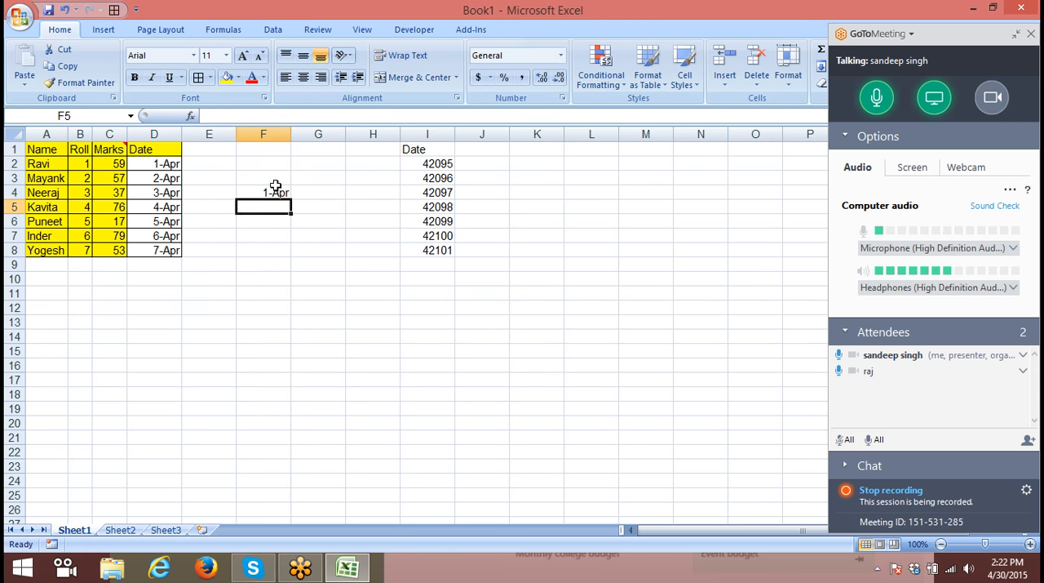
left_click(275, 190)
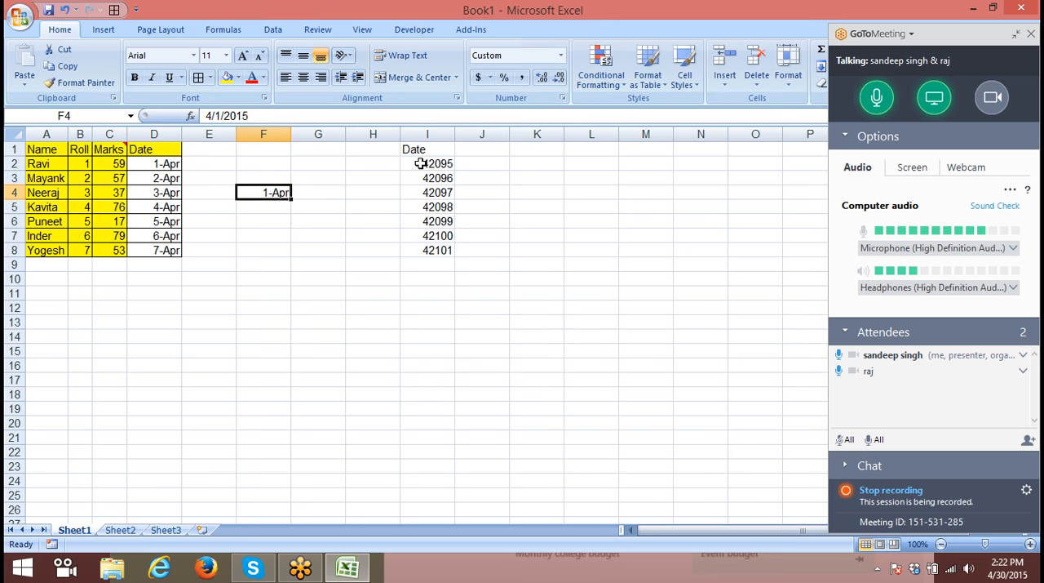
left_click(420, 162)
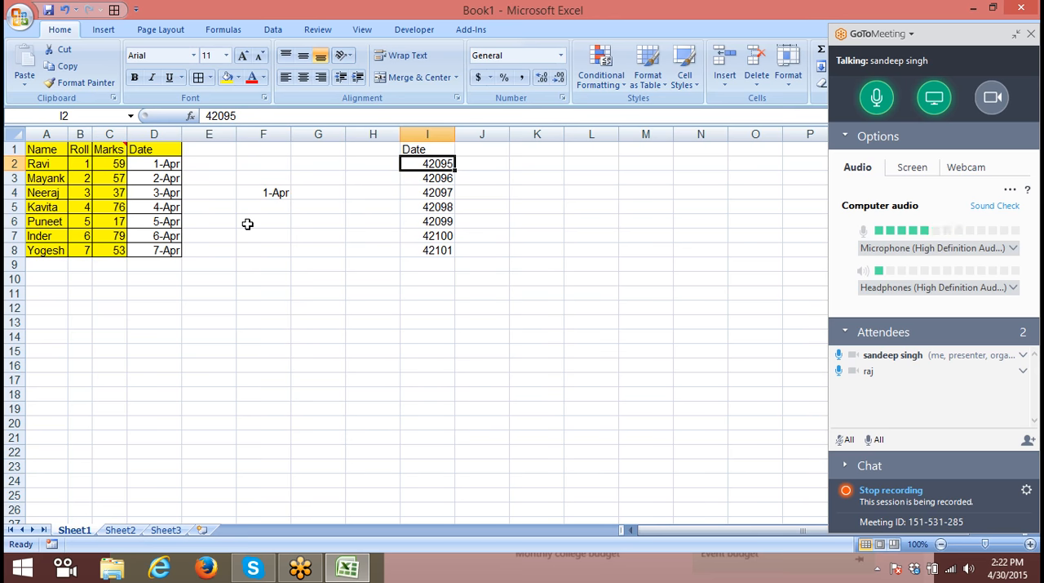
- Change the number format of the date in F4 to General
left_click(278, 192)
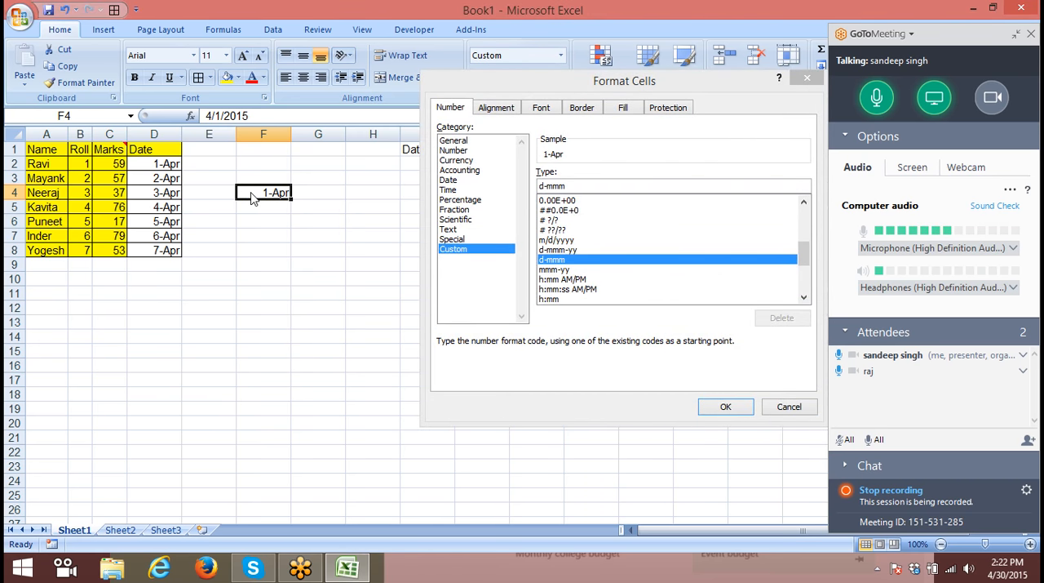
left_click(451, 142)
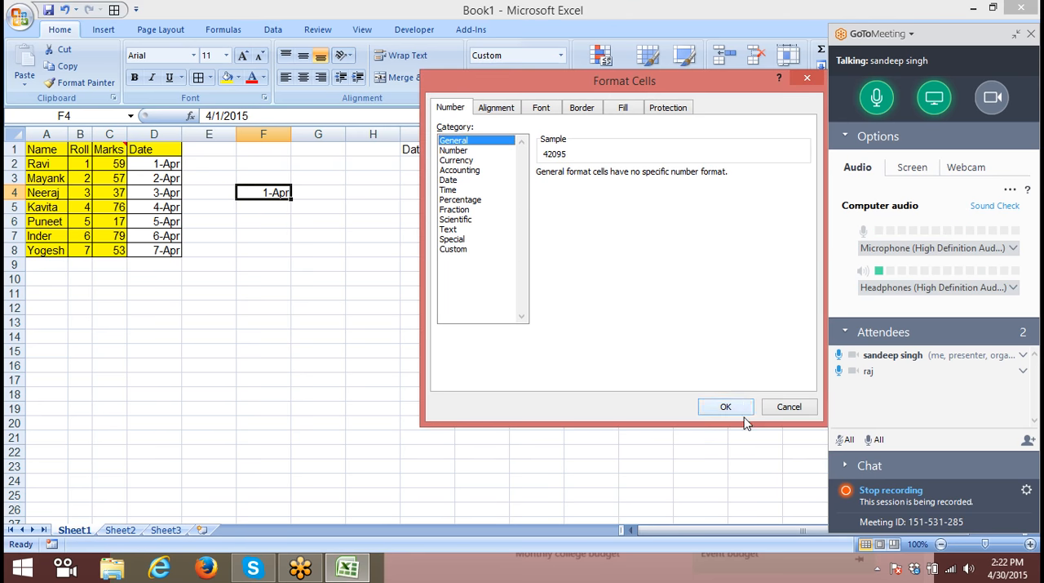
left_click(727, 407)
- Enter 1 in F8 and format the cell as Short Date
left_click(281, 221)
left_click(250, 279)
left_click(251, 255)
type("1")
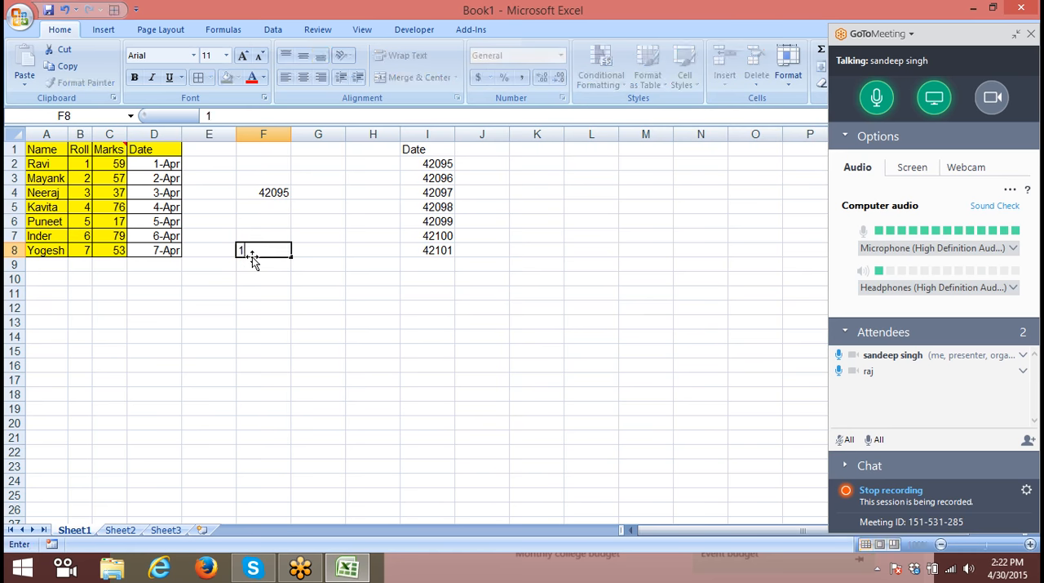
key("Return")
left_click(254, 253)
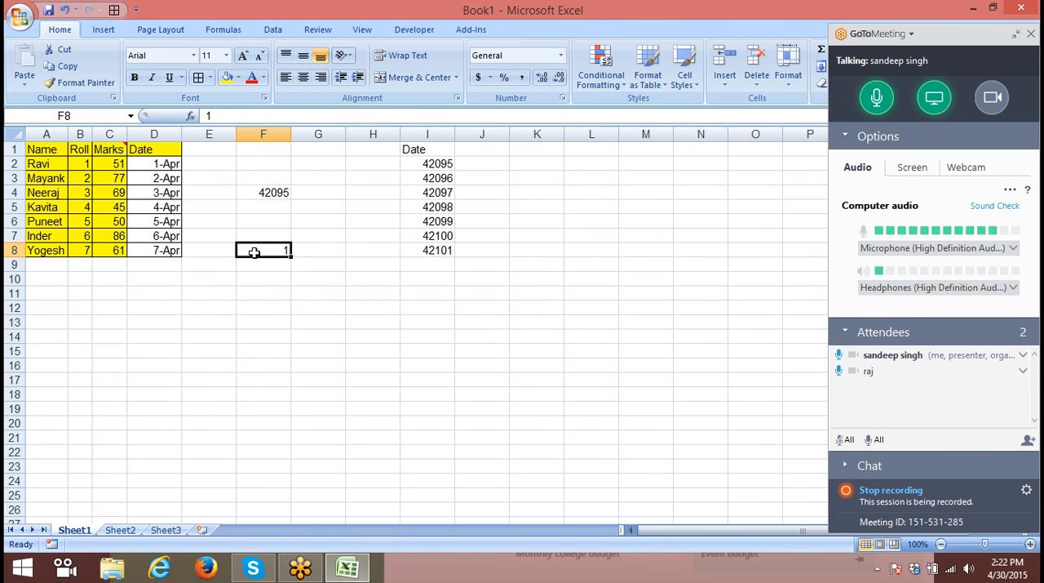
left_click(562, 57)
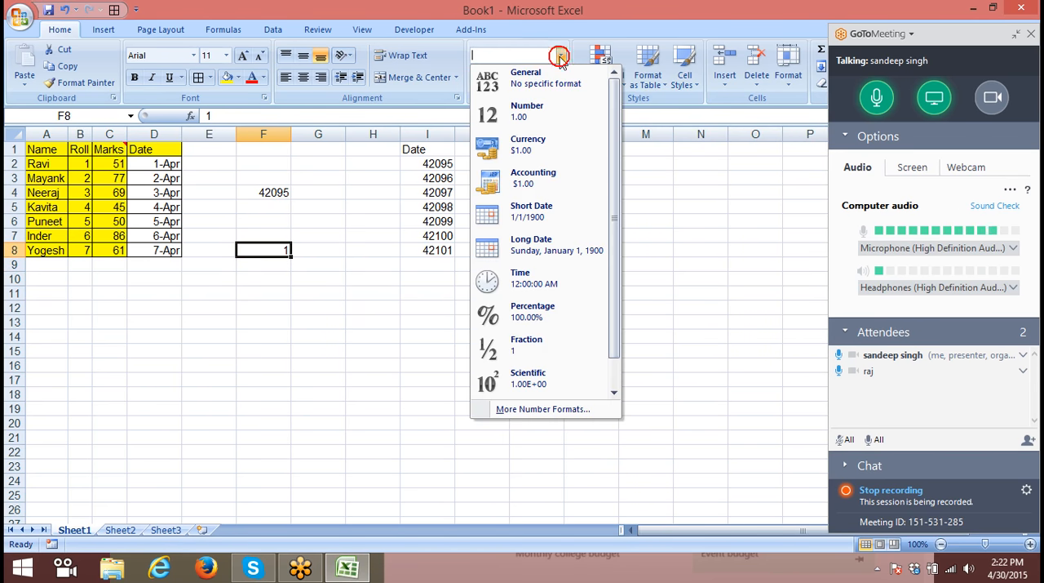
left_click(552, 218)
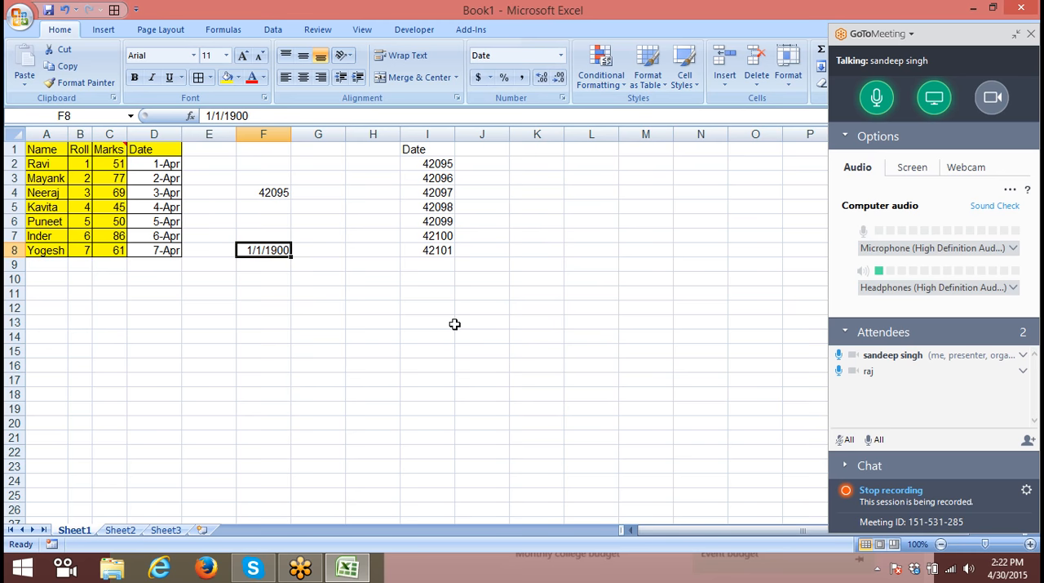
- Enter 32 in the date-formatted cell F8, and replace it with 367
type("32")
key("Return")
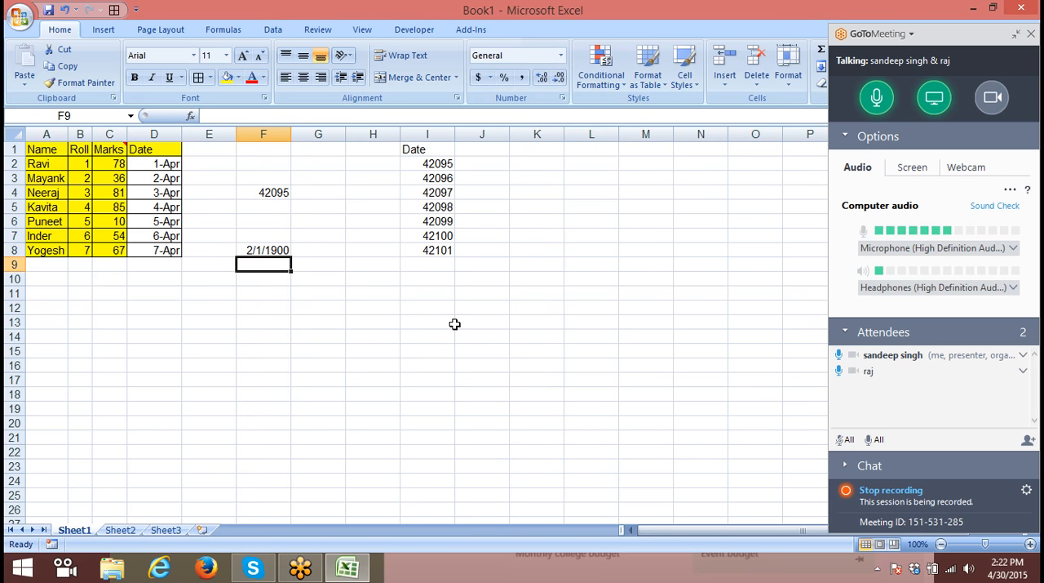
key("Up")
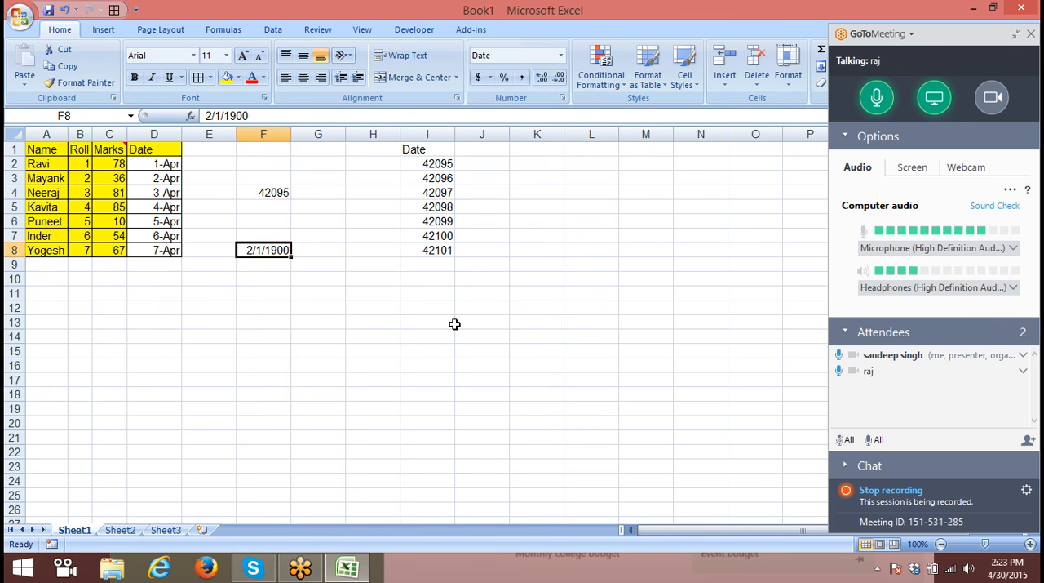
type("367")
key("Return")
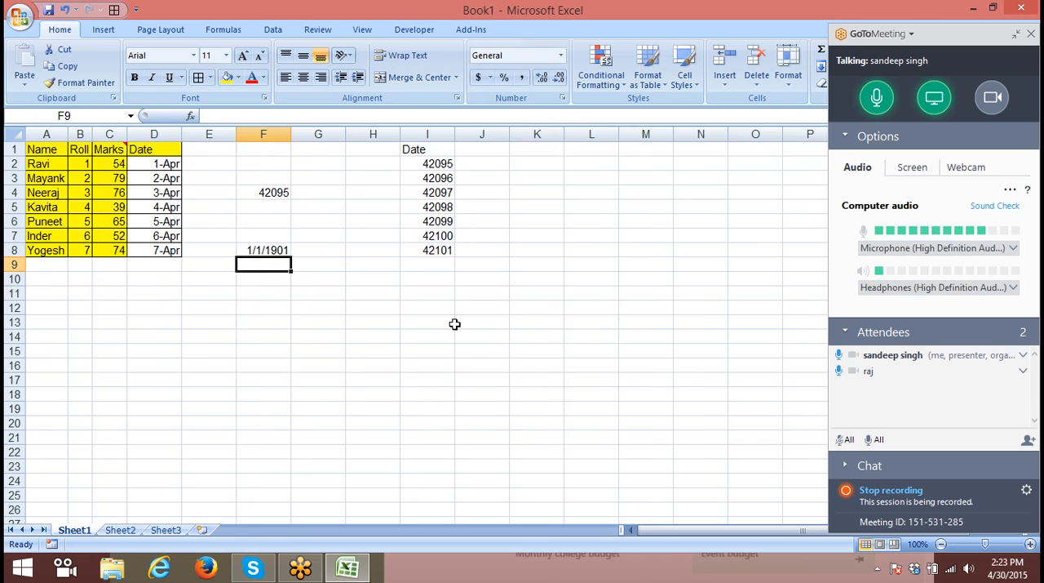
- Replace the value in the date-formatted cell F8 with 42095 and compare it with the pasted values in column I
key("Up")
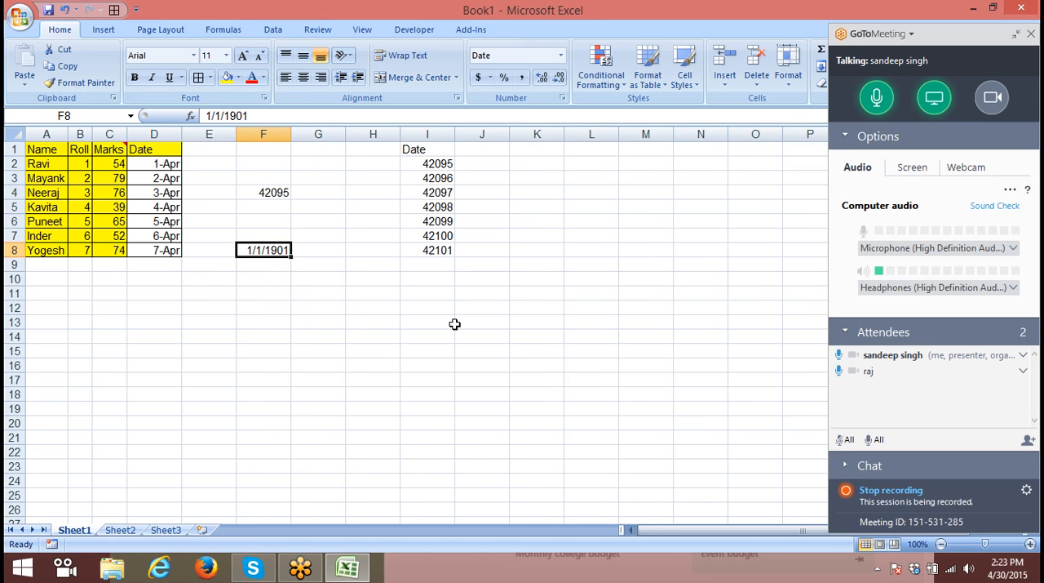
type("42095")
key("Return")
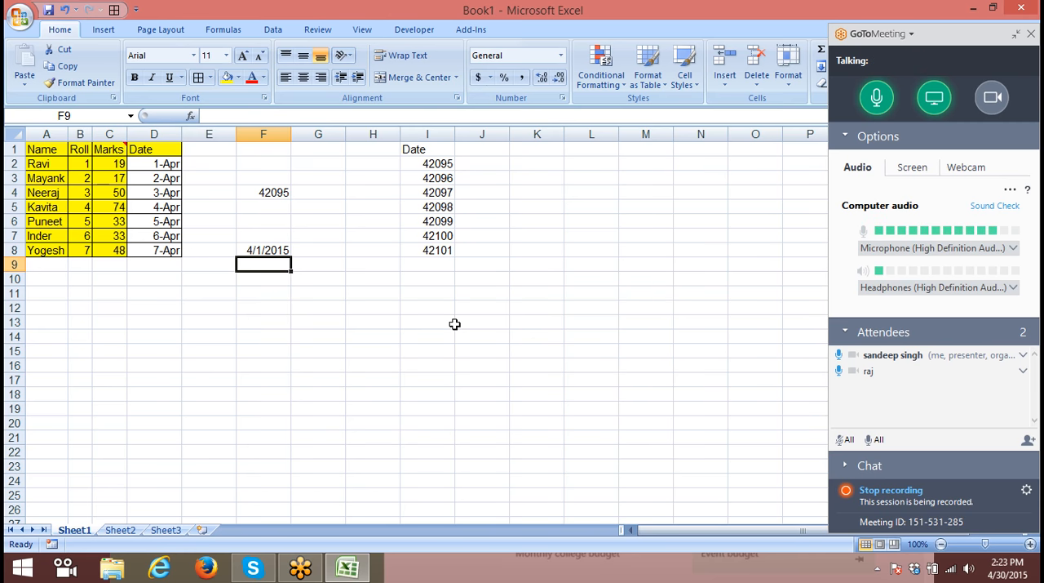
key("Right")
key("Right")
key("Up")
key("Right")
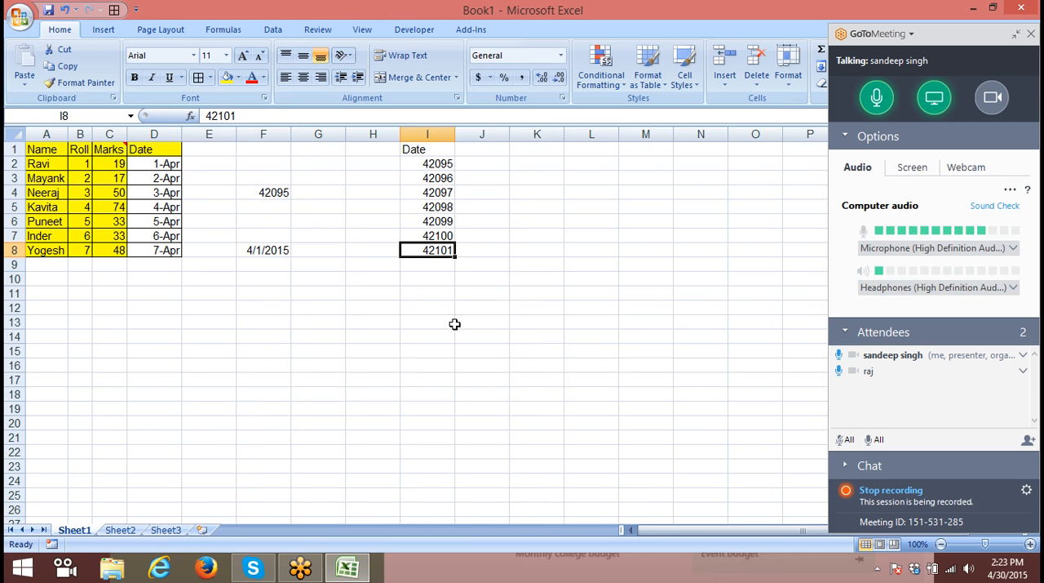
- Enter the text 1AS in D11 below the marks table
key("Down")
key("Down")
key("Left")
key("Left")
key("Left")
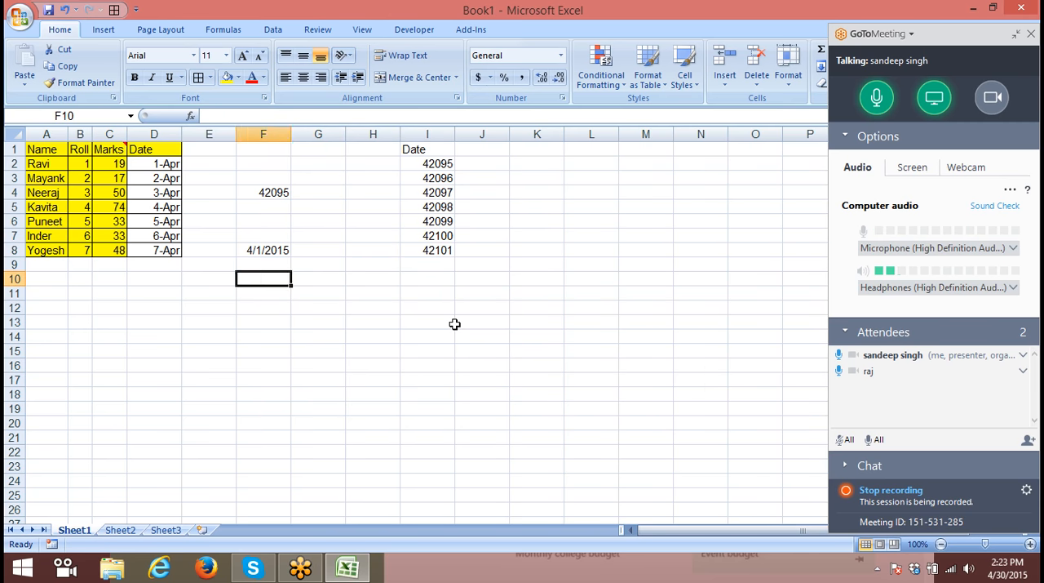
key("Left")
key("Down")
key("Left")
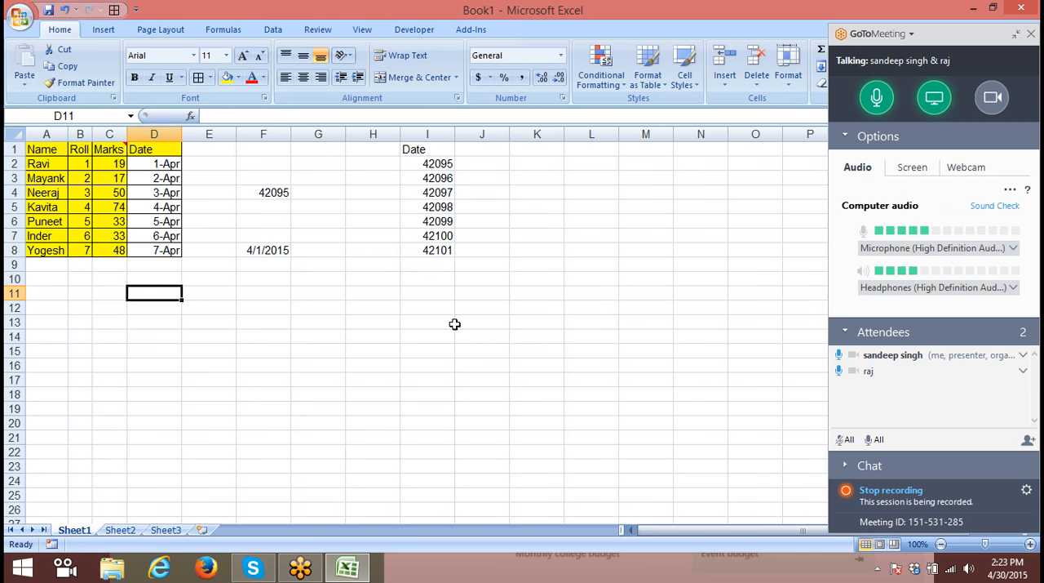
type("A12")
key("BackSpace")
key("BackSpace")
key("BackSpace")
type("1")
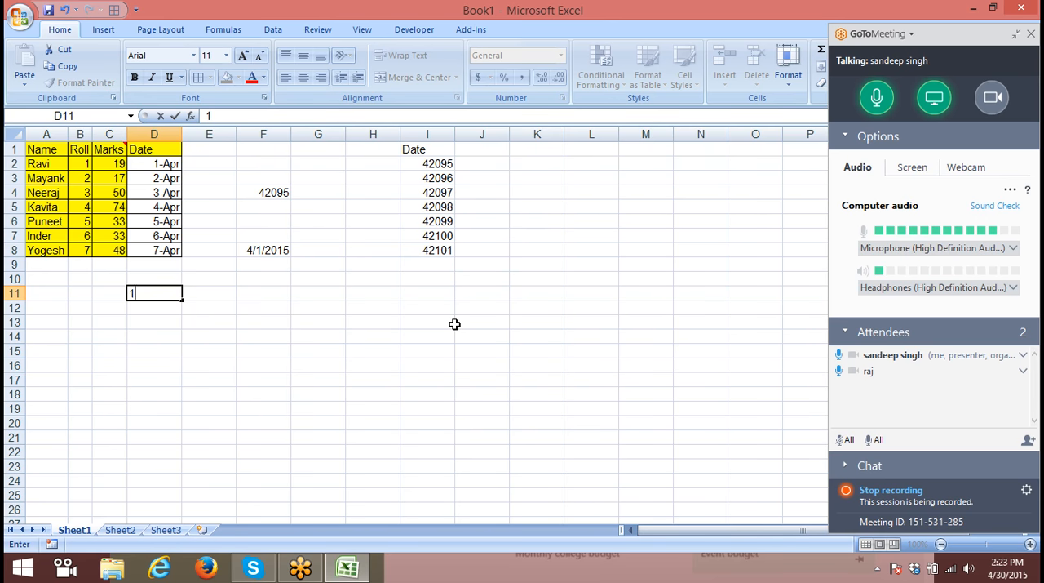
type("AS")
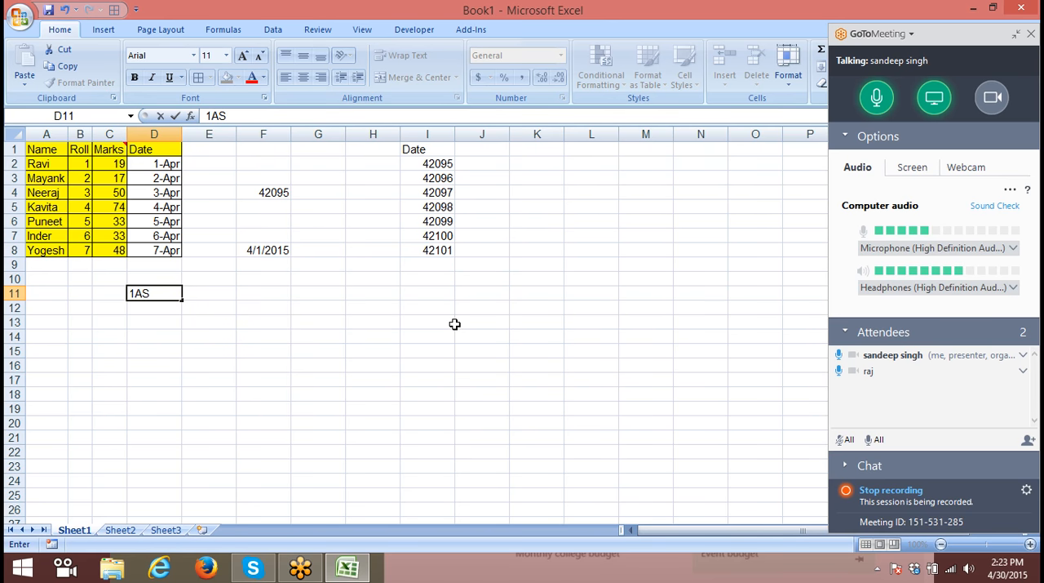
- Enter a formula in E11 that tries to add a number to the text in D11
key("Tab")
type("=")
key("Left")
type("+")
key("Return")
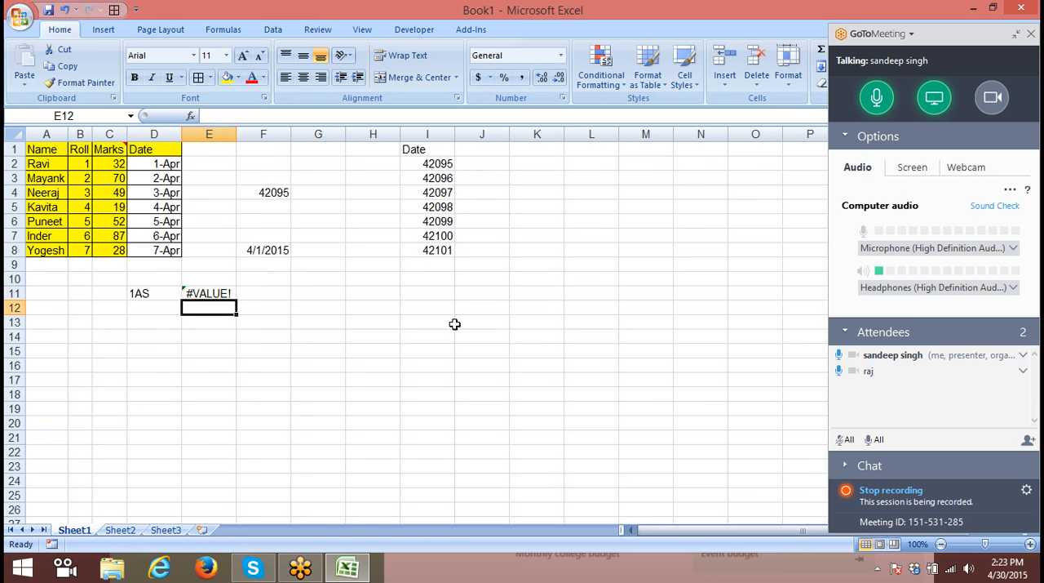
- Add 20 days to the date in F8 by entering the formula =F8+20 in G8
key("Up")
key("Up")
key("Up")
key("Up")
key("Right")
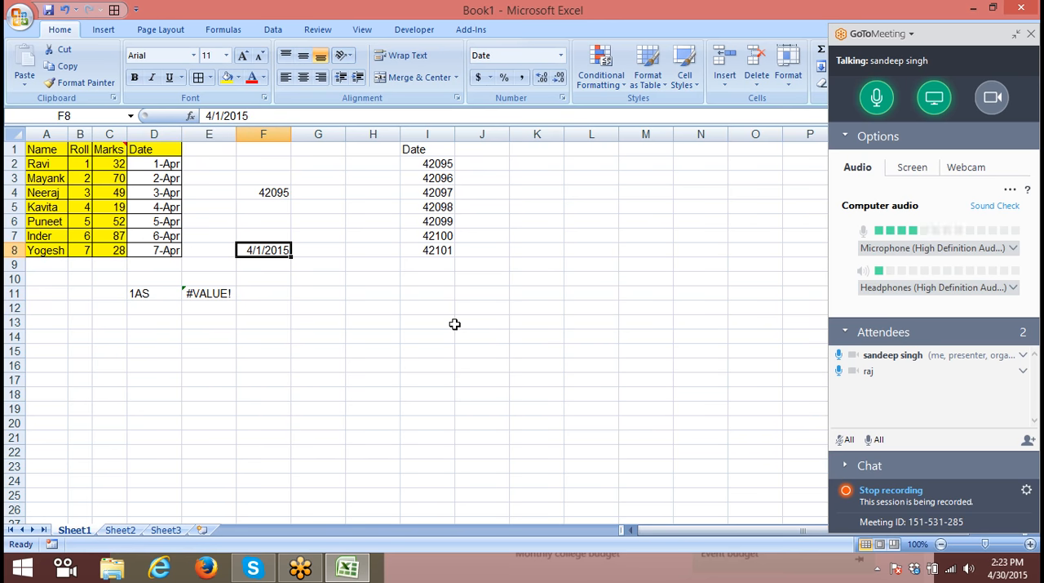
key("Right")
type("=")
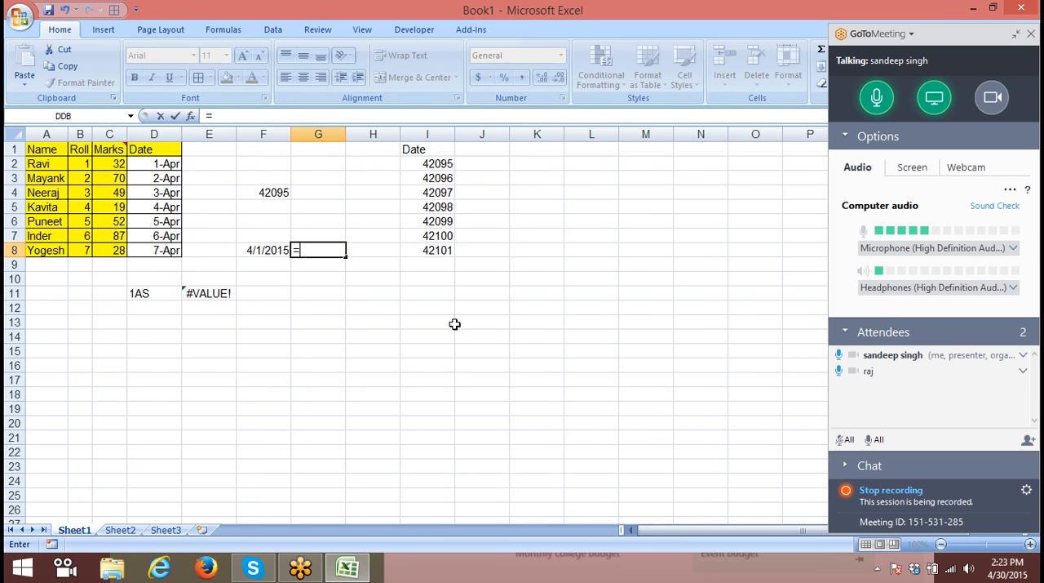
key("Left")
type("+")
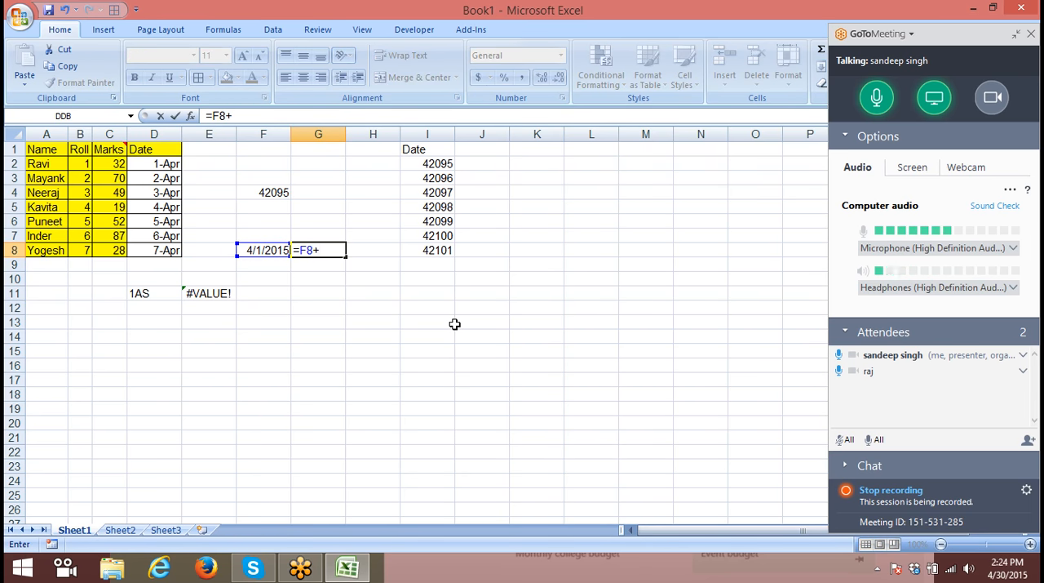
type("20")
key("Return")
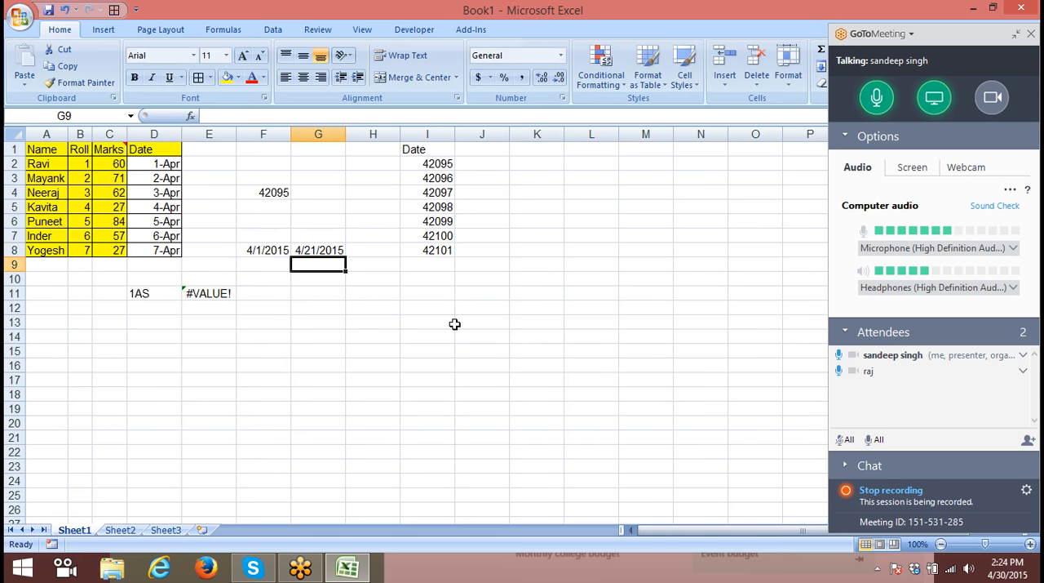
- Change the number format of the dates in F8 and G8 to General
key("Up")
key("Left")
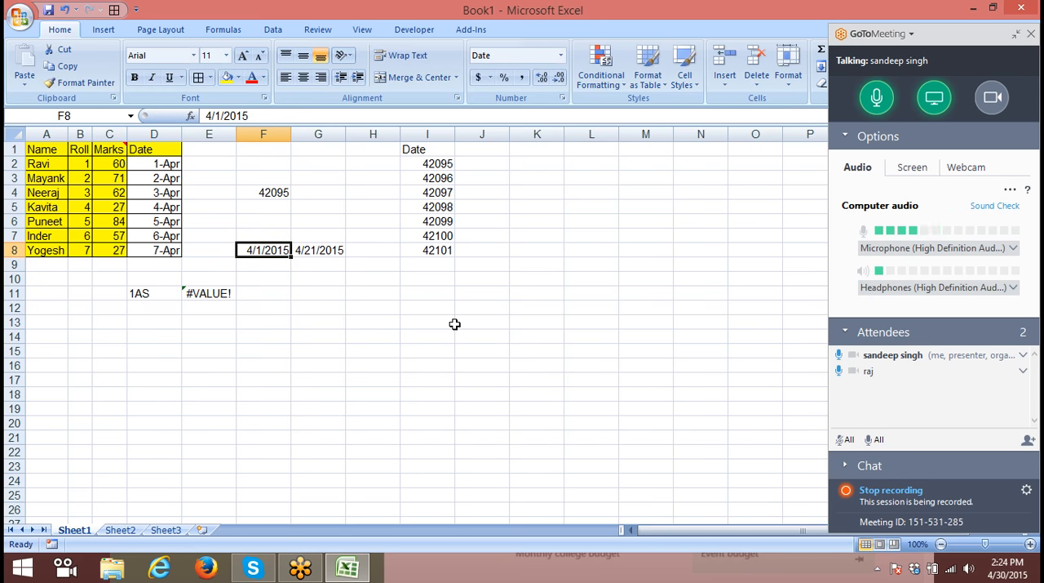
key("ctrl+shift+grave")
key("Right")
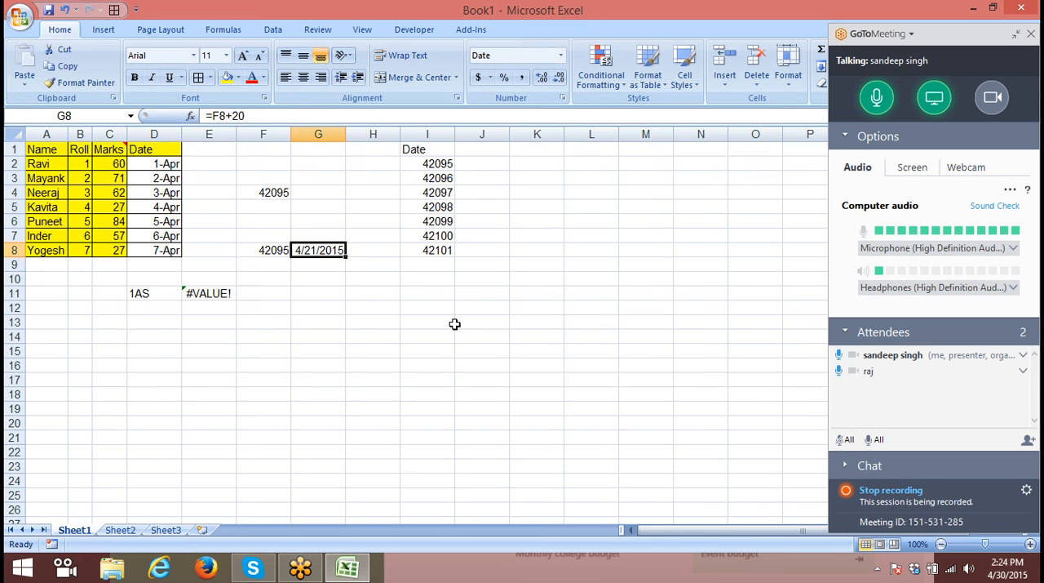
key("ctrl+shift+grave")
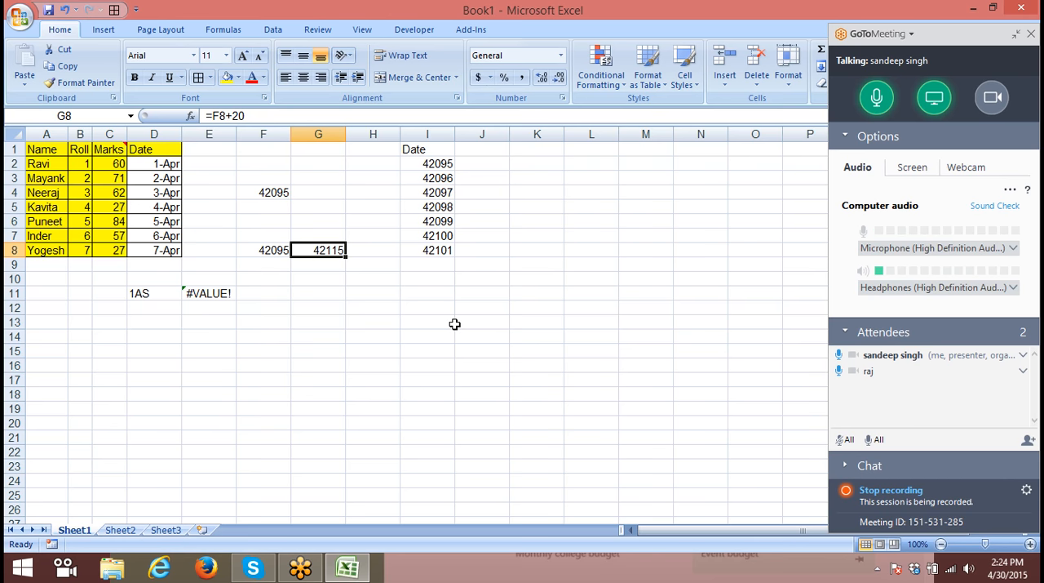
- Format G8 as Long Date, and undo the format change
left_click(561, 55)
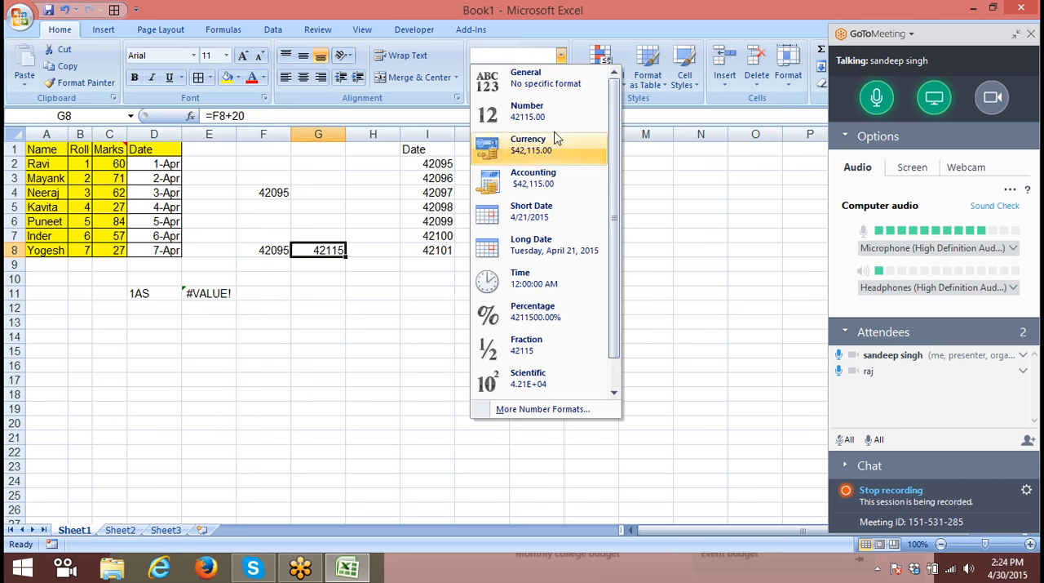
left_click(532, 253)
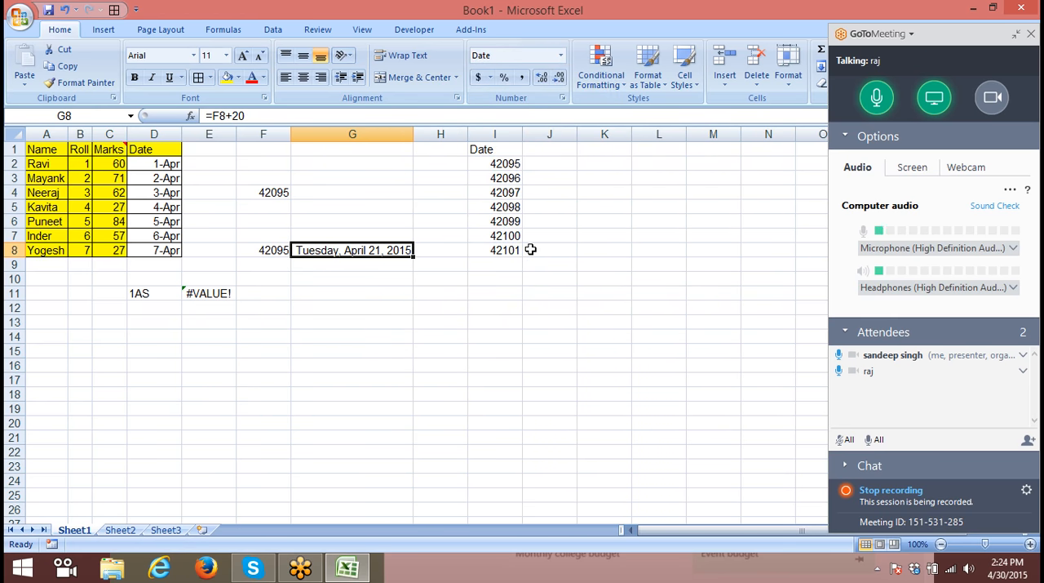
key("ctrl+z")
- Copy the Date column D1:D8 and paste only its values starting at J1
left_click_drag(172, 153, 167, 249)
key("ctrl+c")
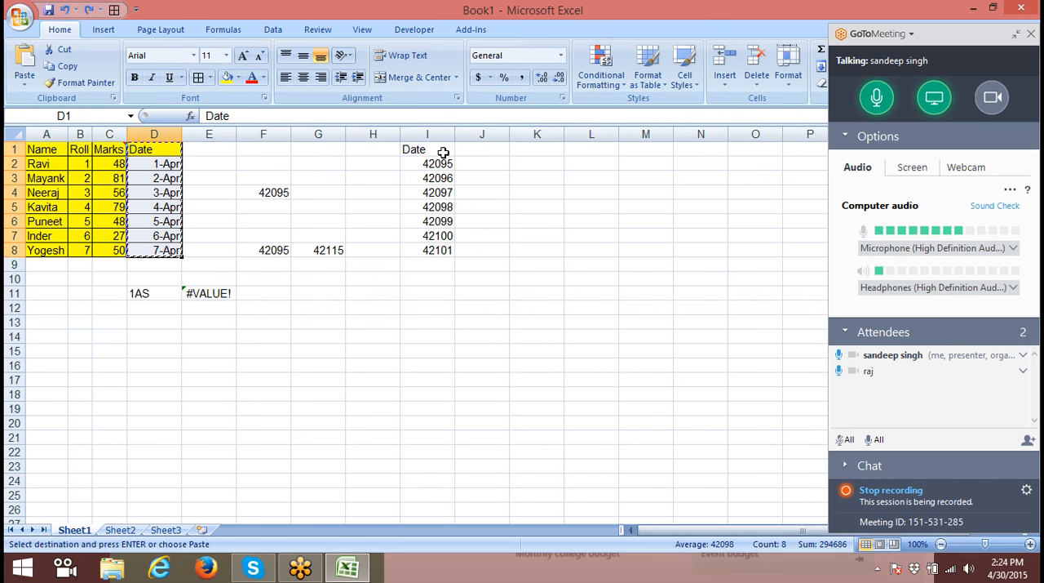
left_click(466, 152)
right_click(465, 152)
left_click(520, 211)
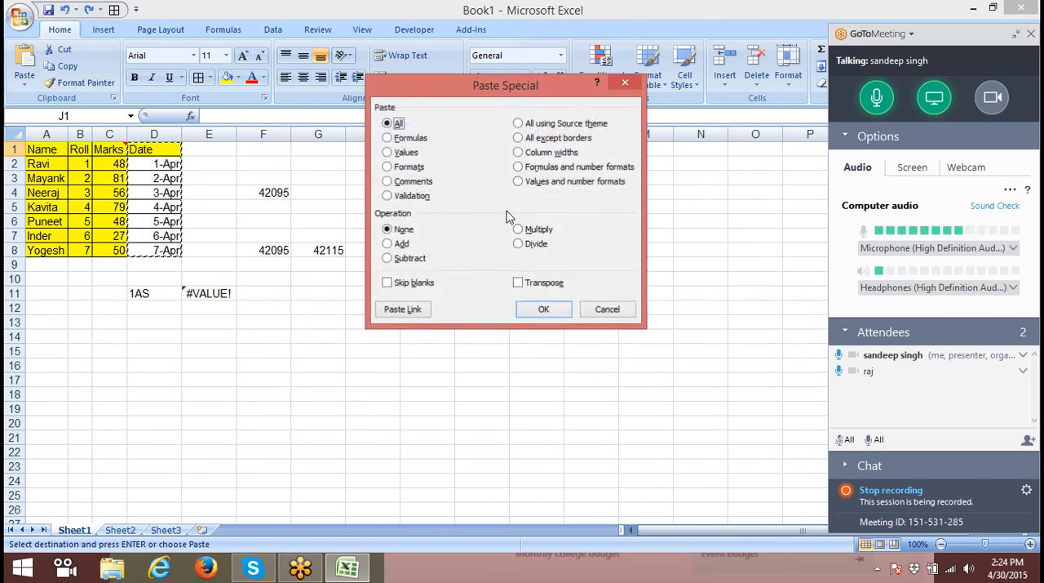
left_click(407, 152)
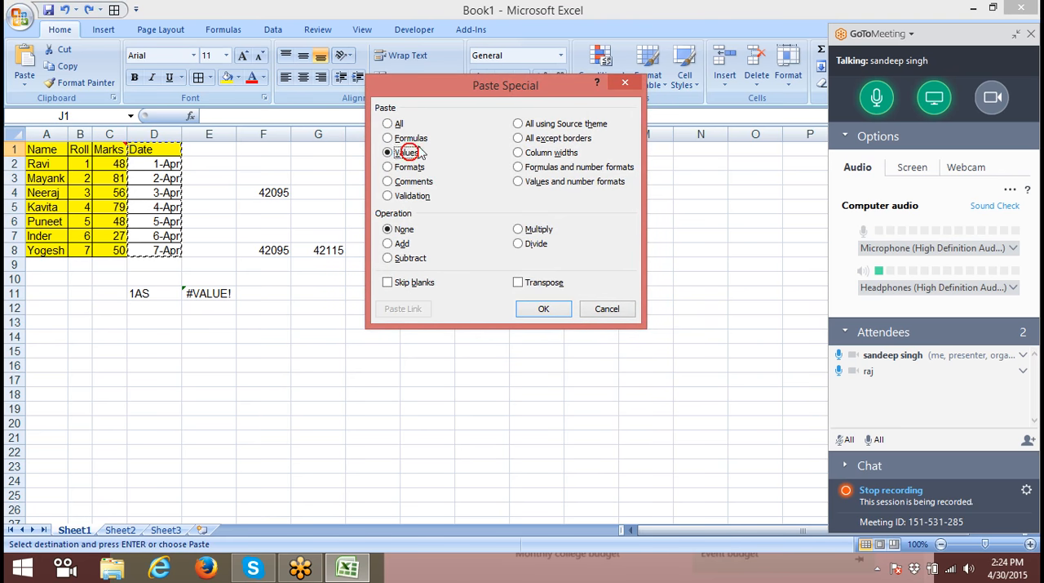
left_click_drag(447, 98, 616, 70)
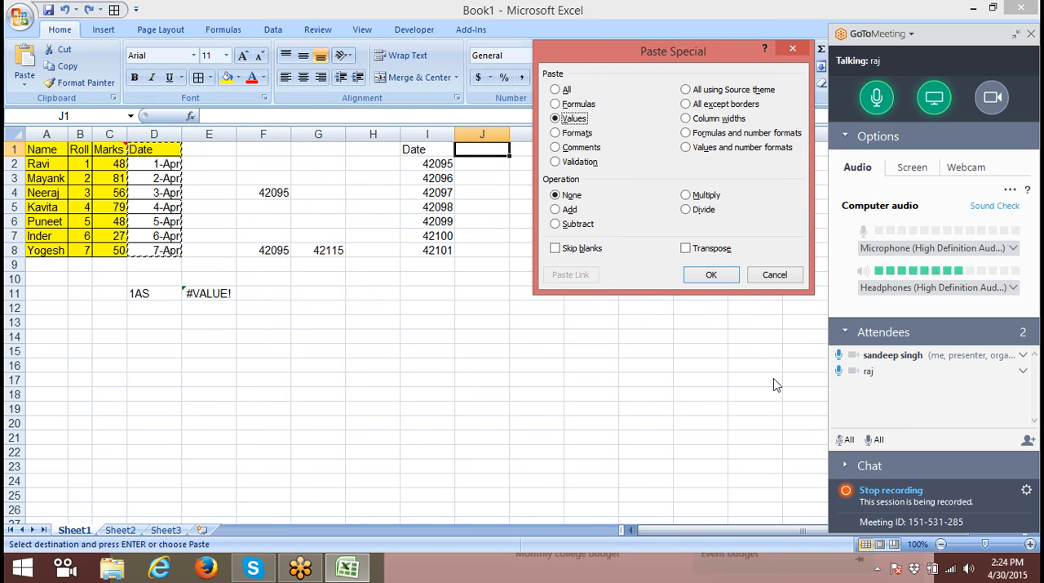
left_click(709, 276)
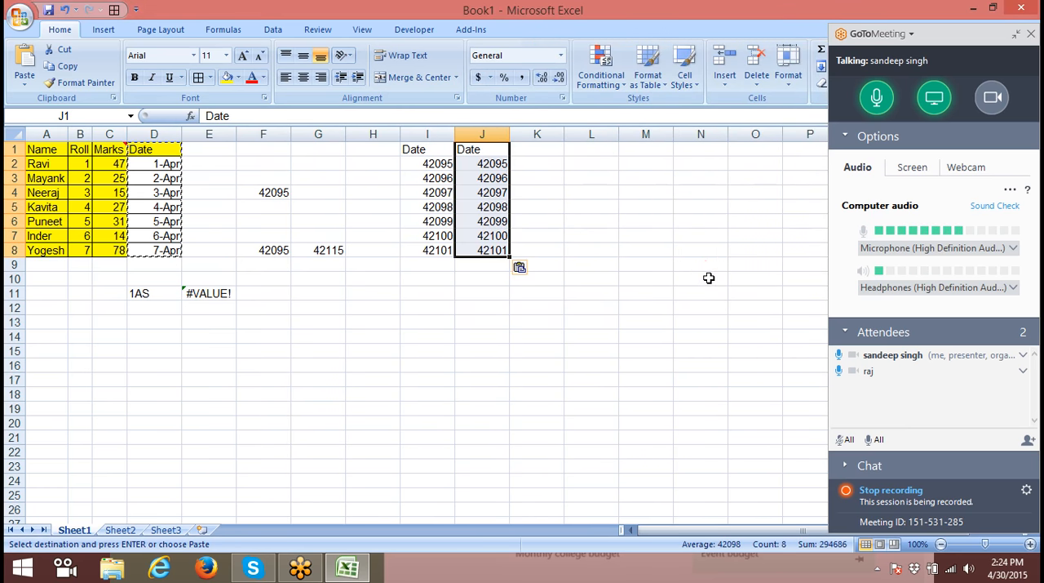
- Paste the copied Date column at K1 with the Values and number formats option
left_click(528, 151)
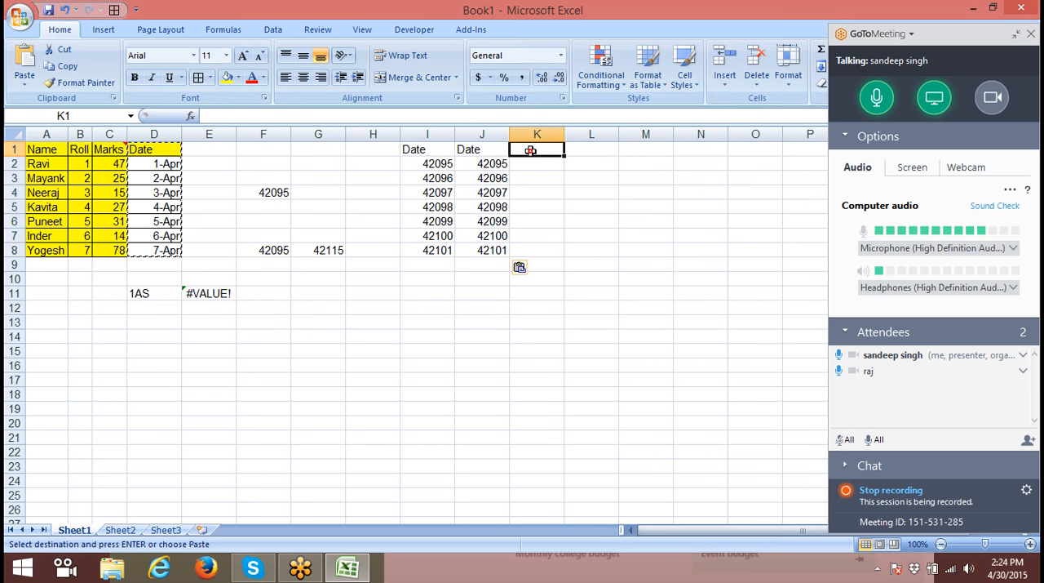
right_click(531, 152)
left_click(600, 212)
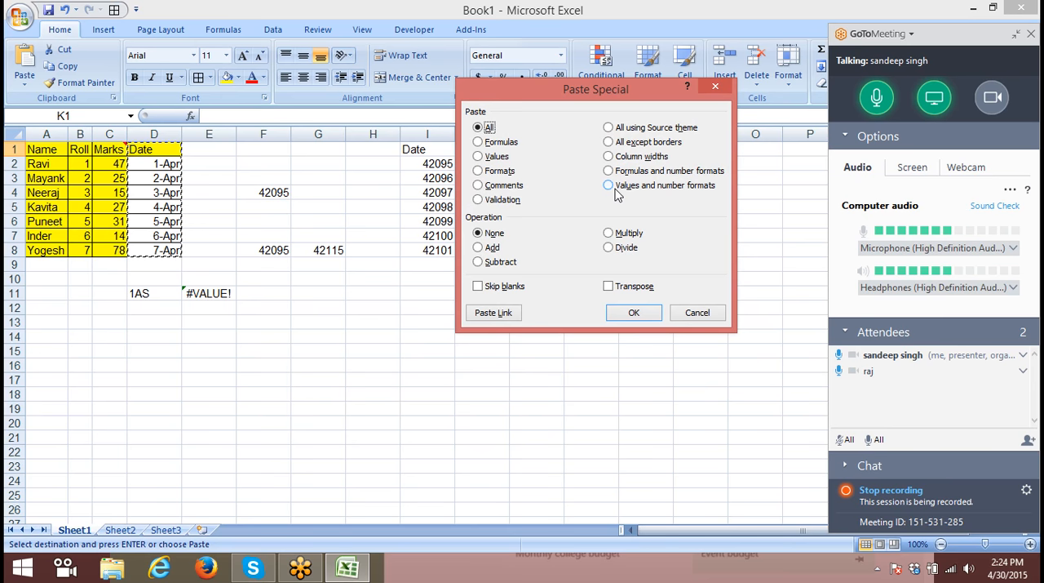
left_click(615, 191)
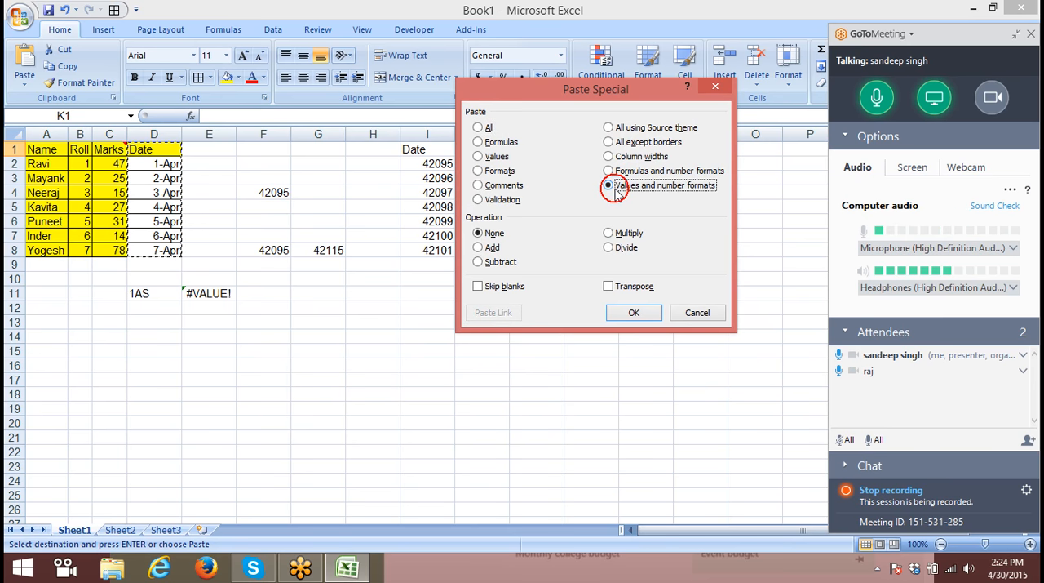
left_click(633, 314)
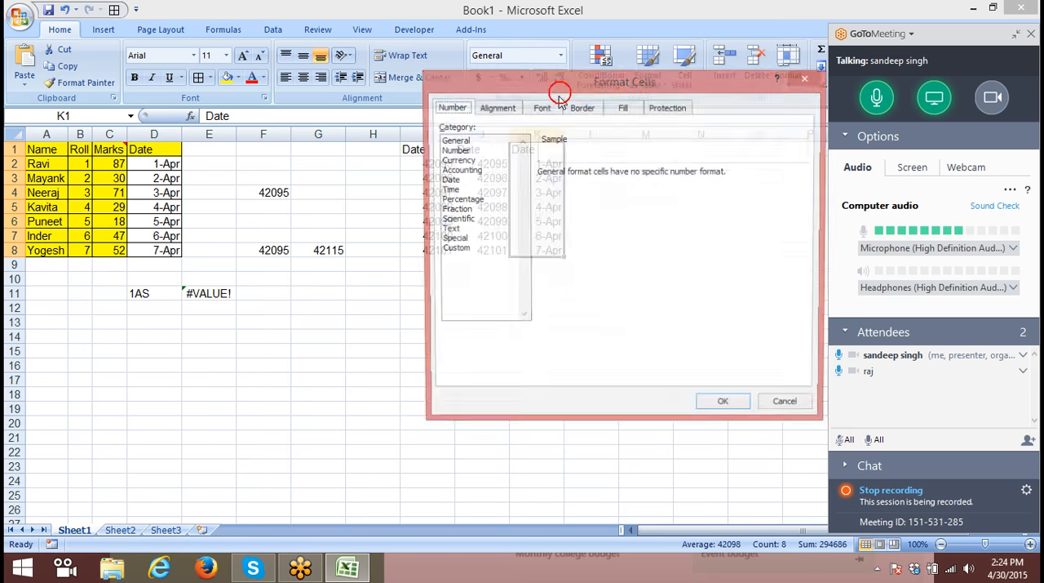
- Review the number categories and the alignment, font, border, fill and protection settings in Format Cells for K1:K8, without applying changes
key("ctrl+1")
left_click(454, 140)
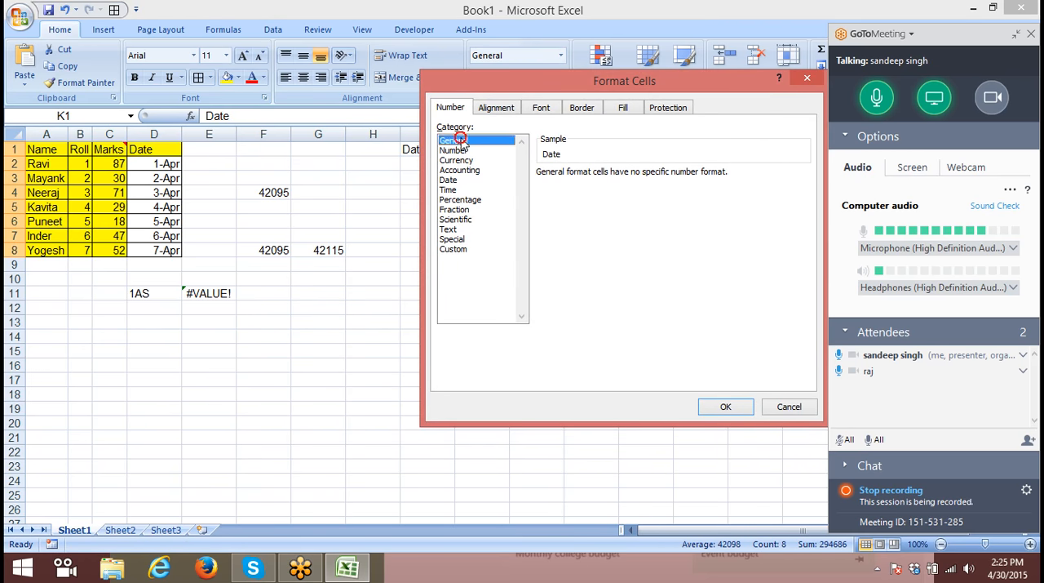
left_click(454, 150)
left_click(459, 170)
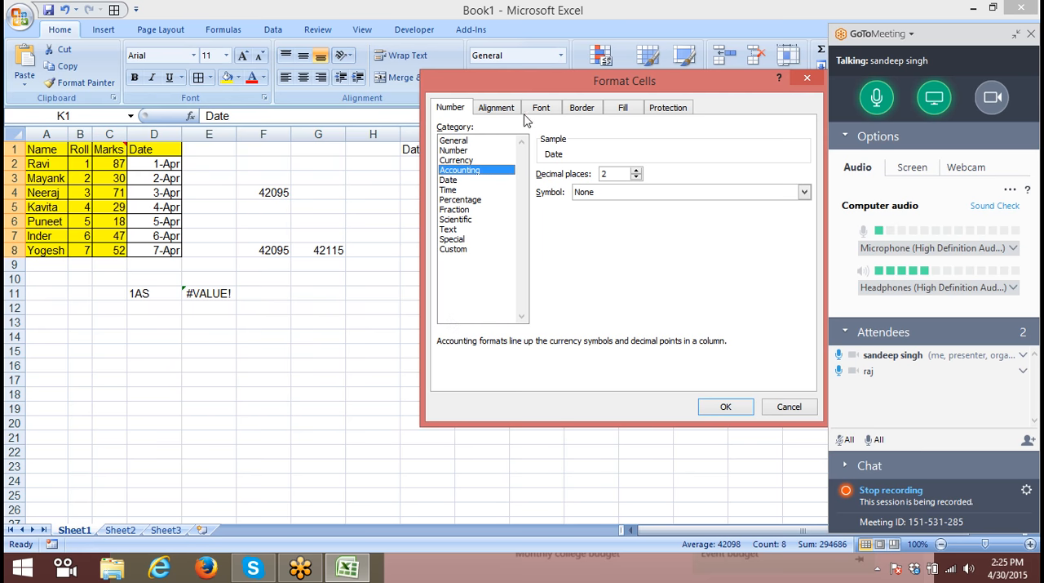
left_click(496, 107)
left_click(540, 108)
left_click(583, 109)
left_click(624, 108)
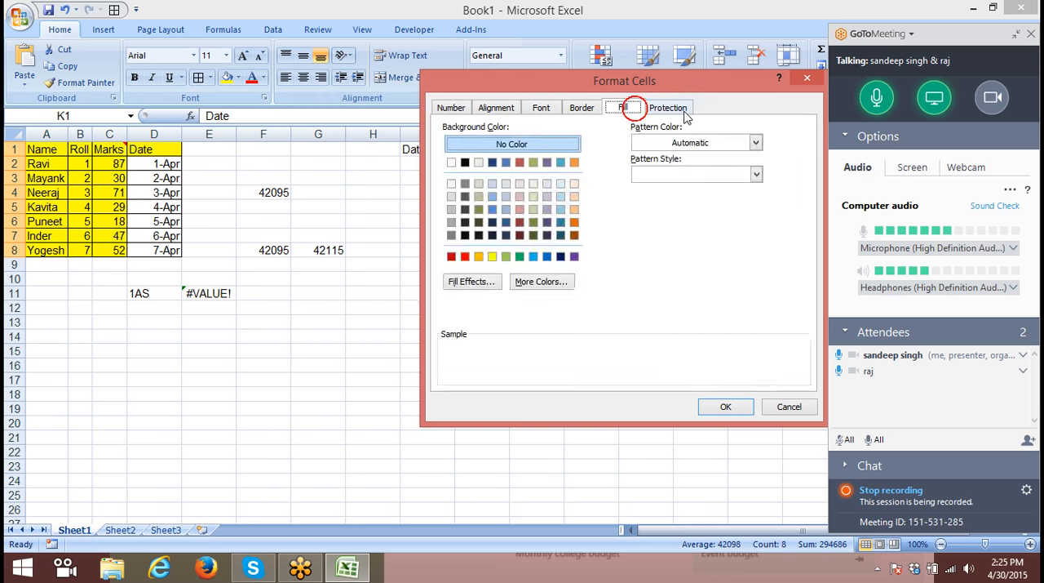
left_click(677, 108)
key("Escape")
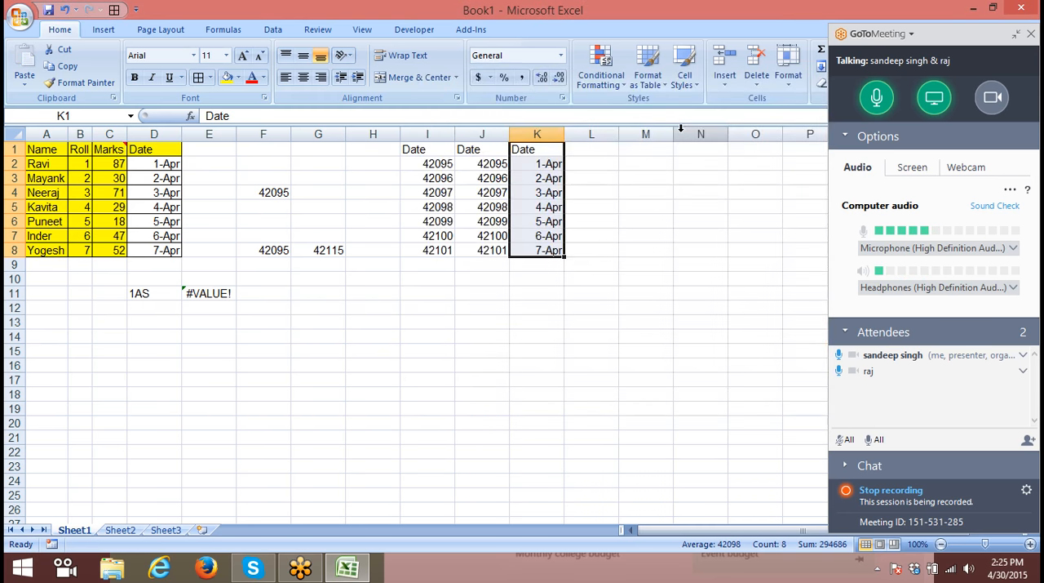
- Clear the test entries in columns E to G and in the range C10:D11
left_click(495, 370)
left_click_drag(209, 134, 313, 144)
key("Delete")
left_click_drag(98, 280, 159, 292)
key("Delete")
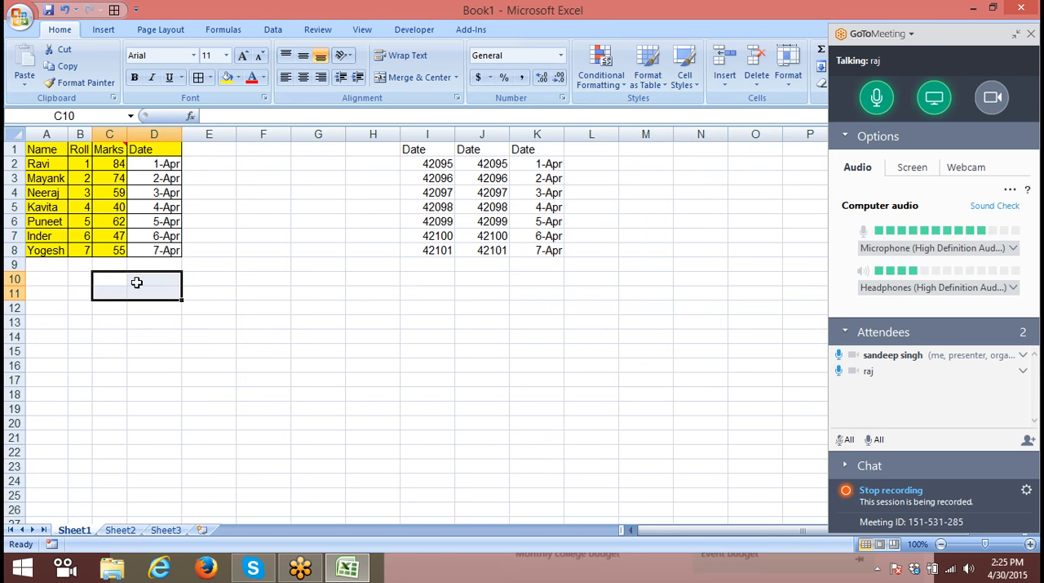
- Compare the pasted dates in columns I to K, and clear the range I1:K8
left_click(444, 178)
left_click(488, 178)
left_click(519, 176)
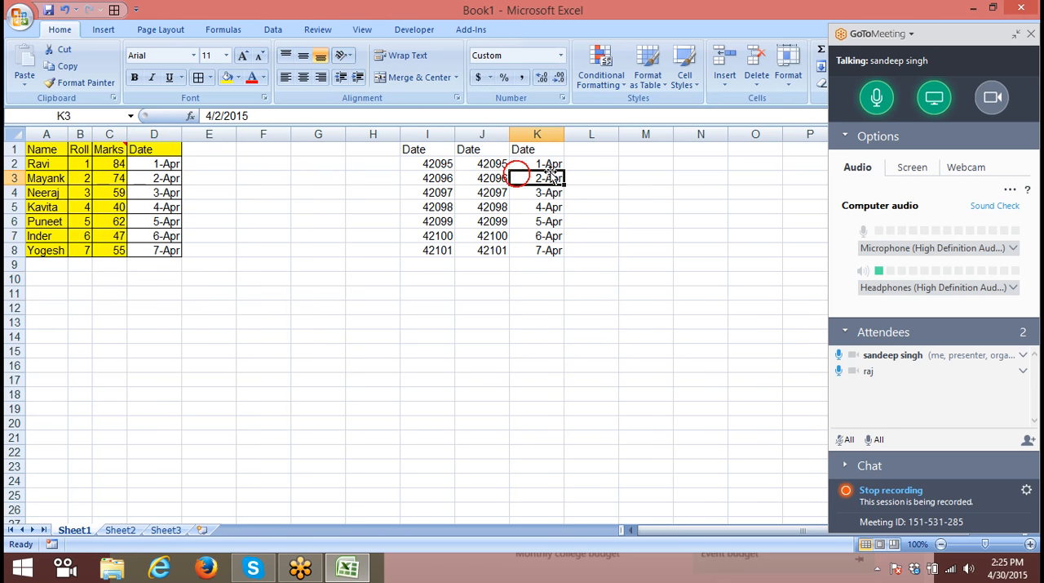
left_click(545, 163)
left_click_drag(413, 151, 528, 245)
key("Delete")
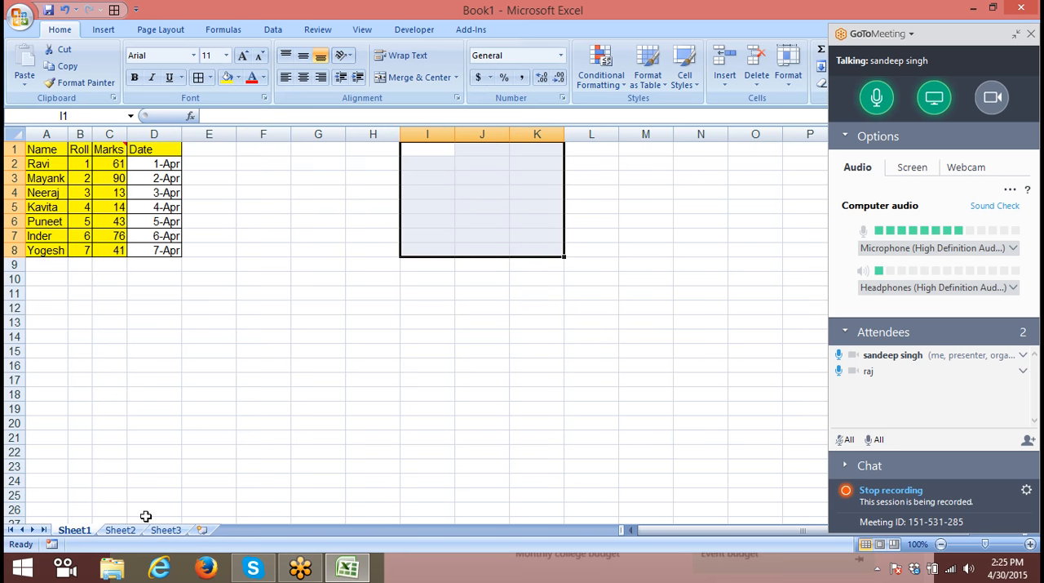
- Switch to Sheet2 and enter 20 in B5
left_click(120, 530)
left_click(112, 204)
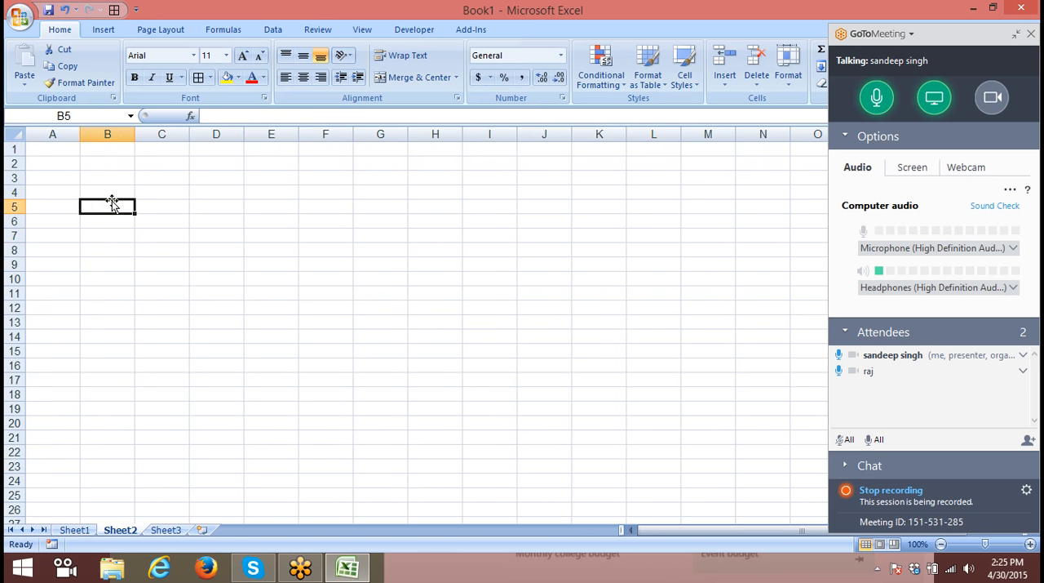
type("20")
key("Tab")
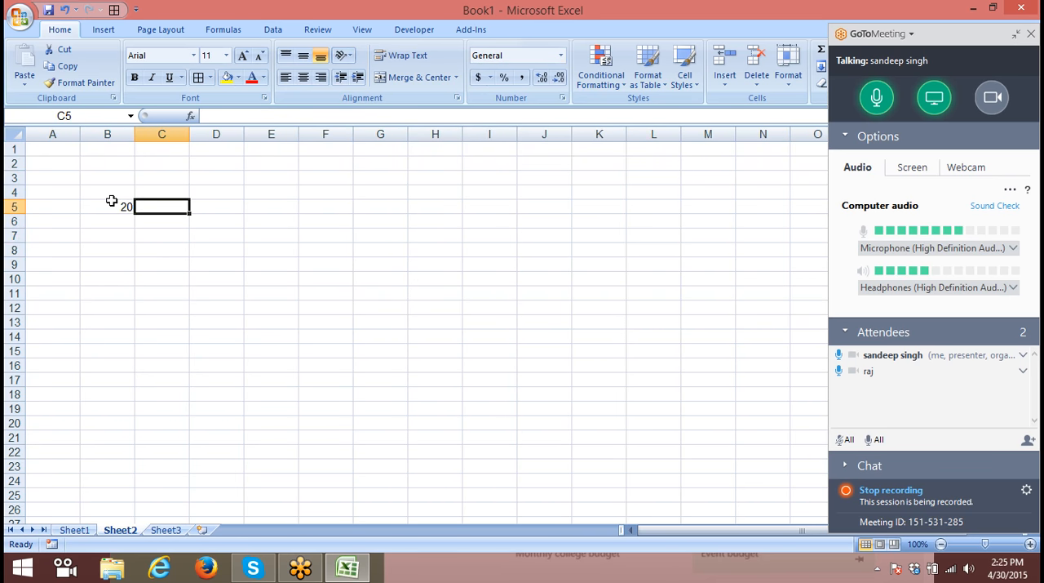
- Enter 30 in C5, copy it, and paste it onto B5 using the Add operation of Paste Special
type("30")
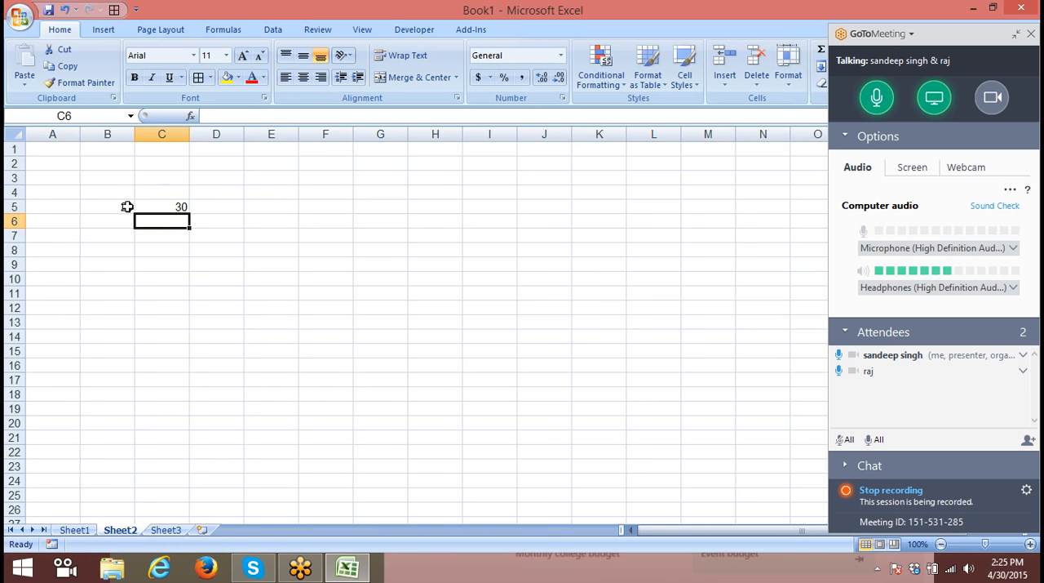
left_click(145, 206)
key("ctrl+c")
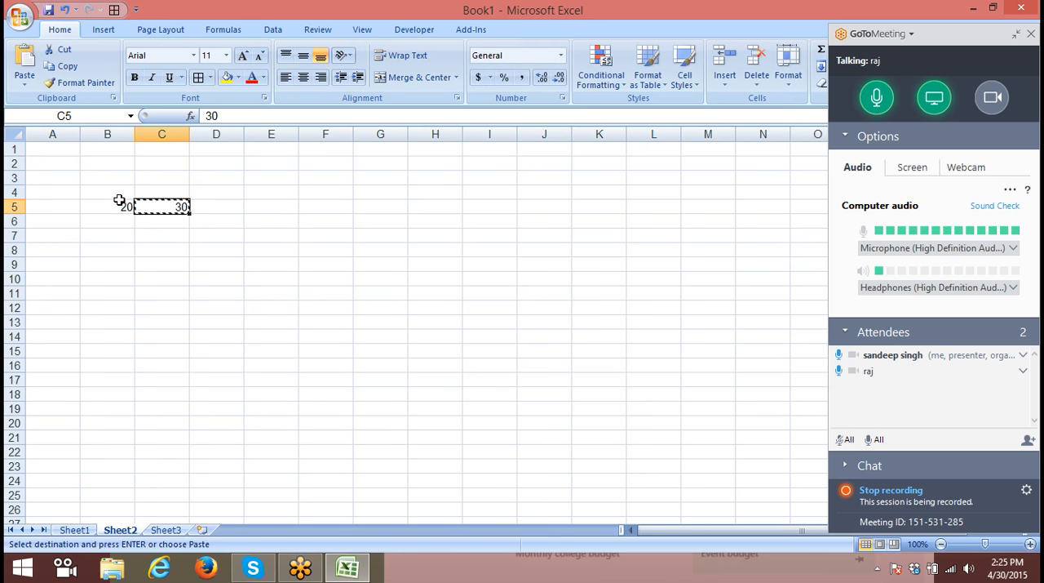
left_click(117, 204)
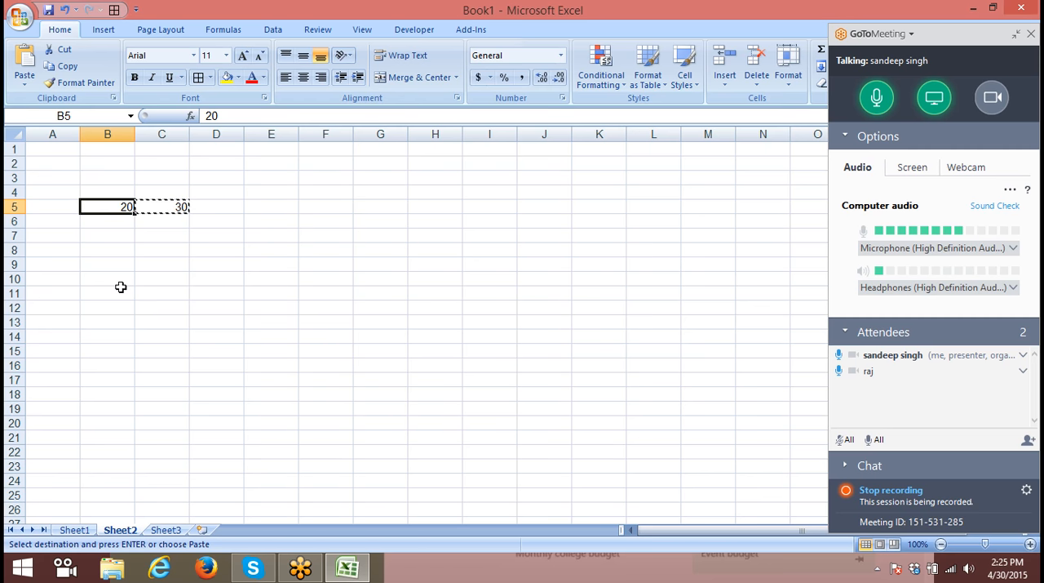
right_click(116, 217)
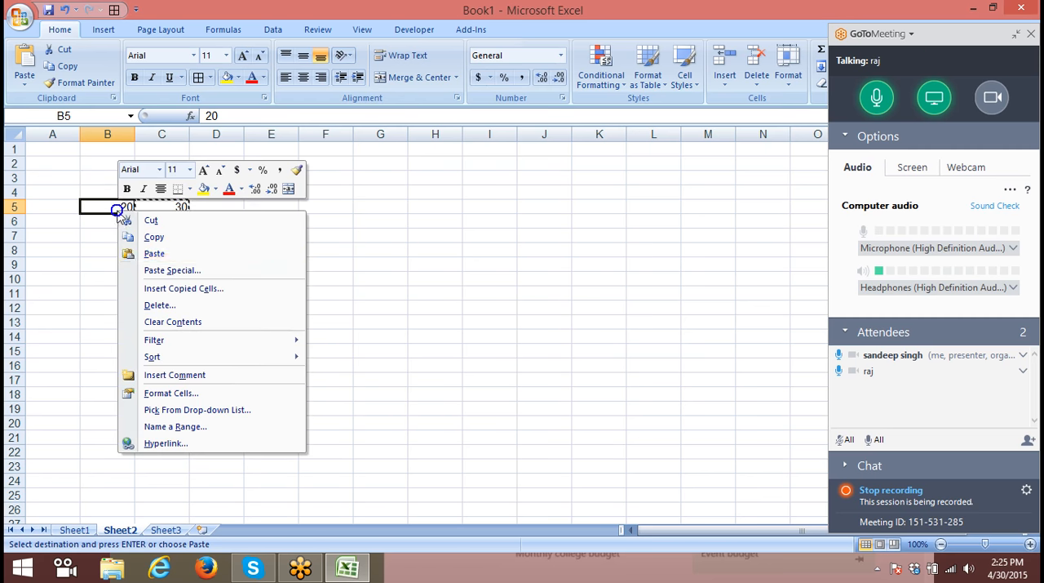
left_click(118, 269)
left_click_drag(124, 156, 515, 145)
left_click(432, 291)
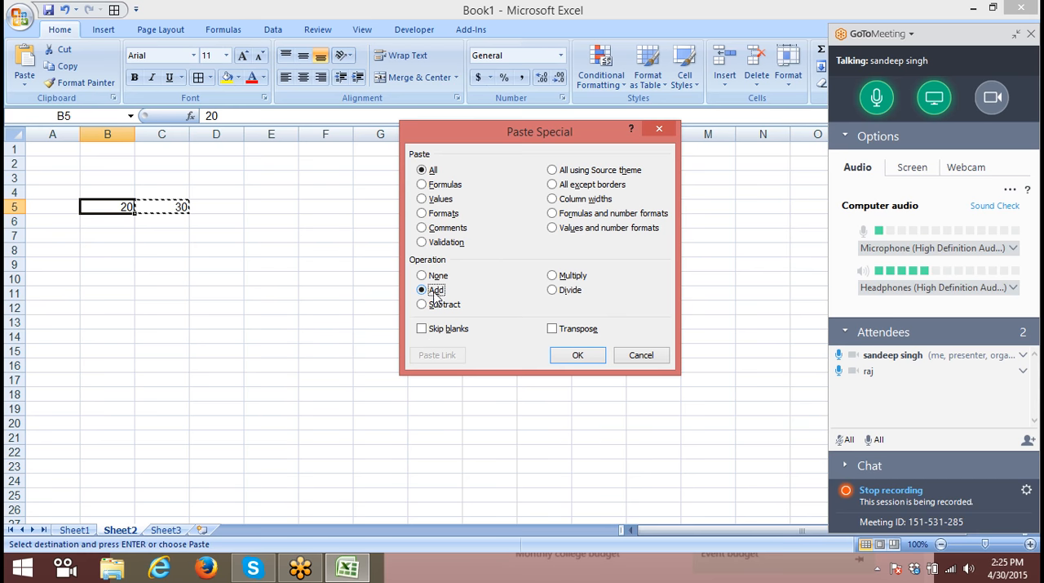
left_click(580, 355)
- Clear the range B3:D8 and enter 20% in A2
left_click_drag(116, 183, 209, 252)
key("Delete")
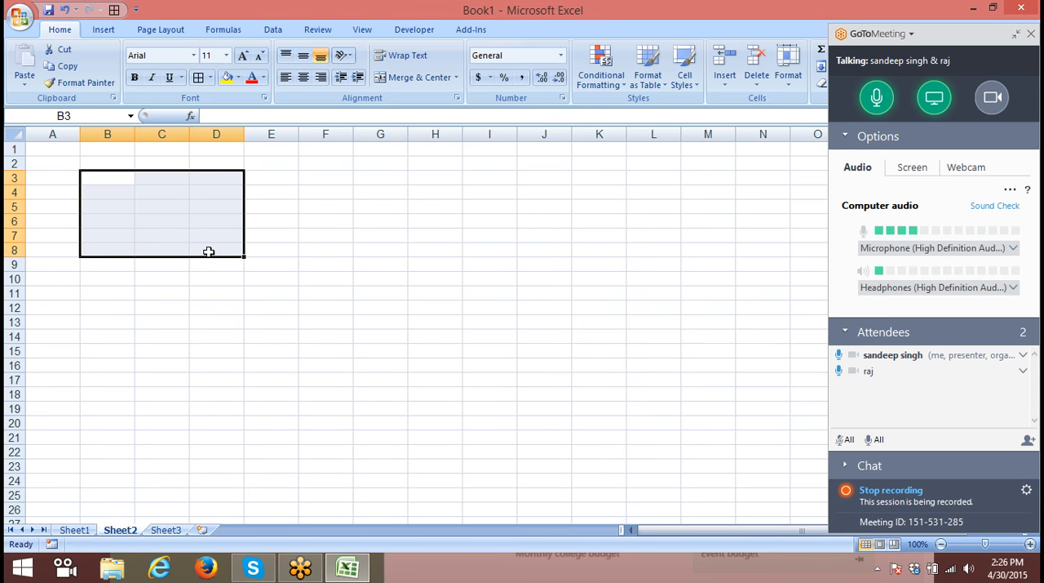
left_click(65, 164)
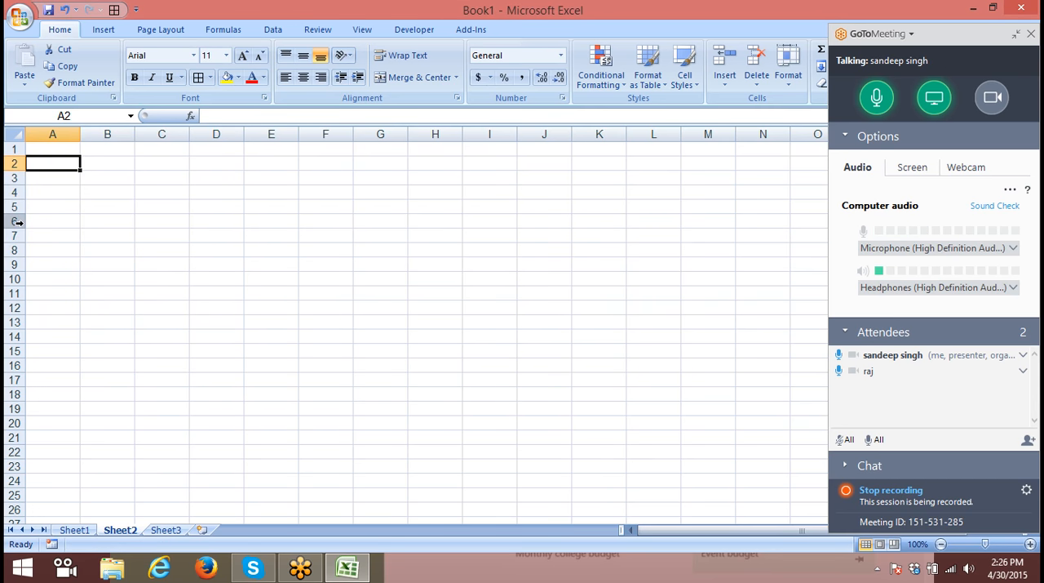
type("20")
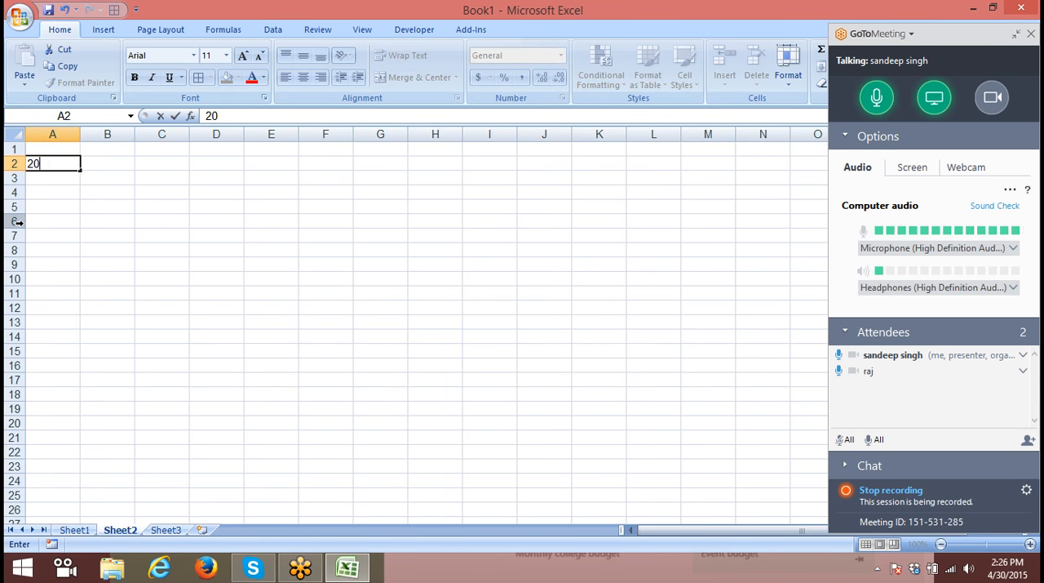
type("%")
key("Tab")
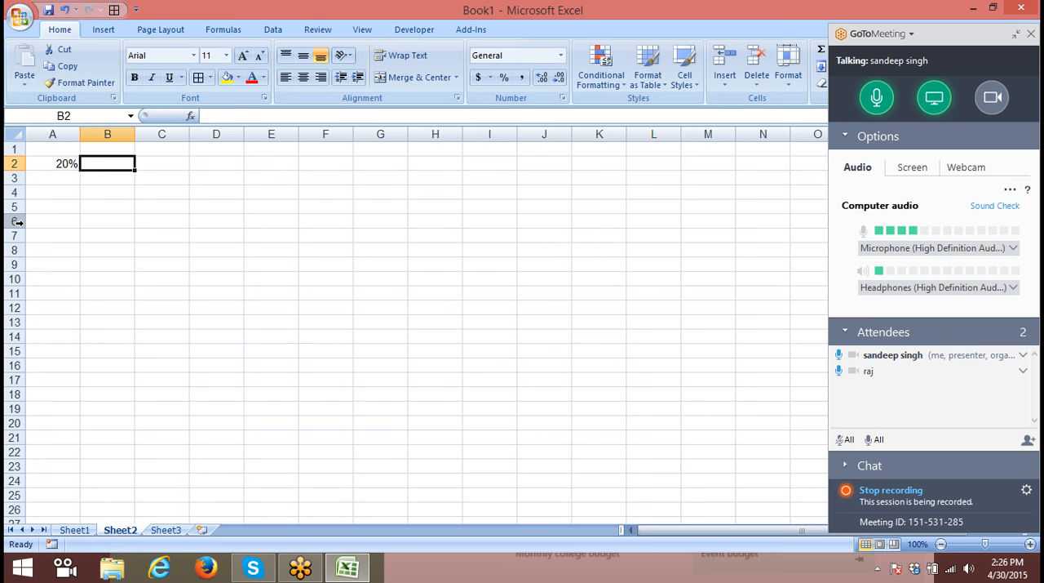
- Enter 20 in B4, apply the percent style to it, and set its number format back to General
key("Down")
key("Down")
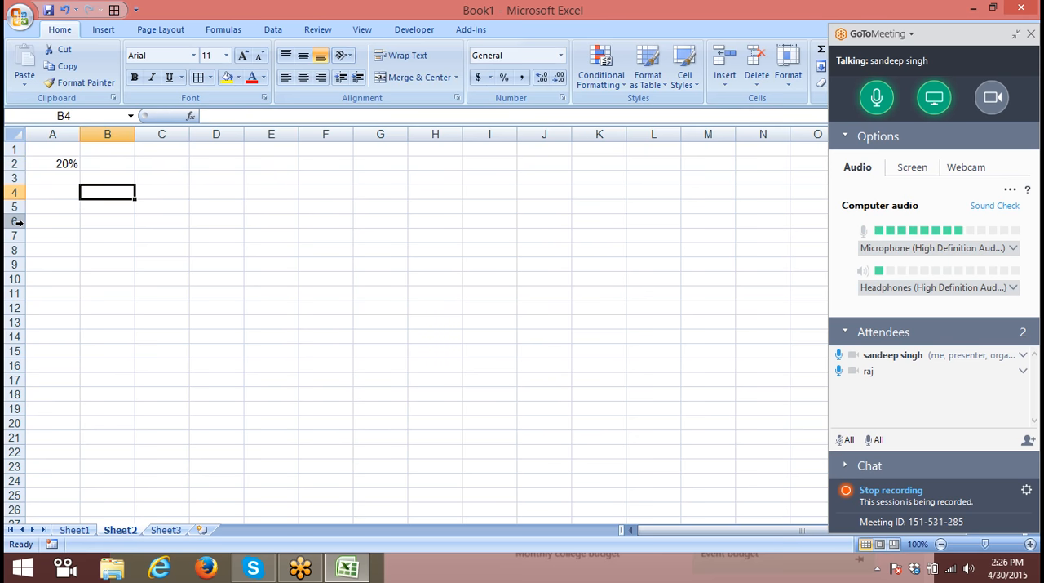
type("20")
key("Return")
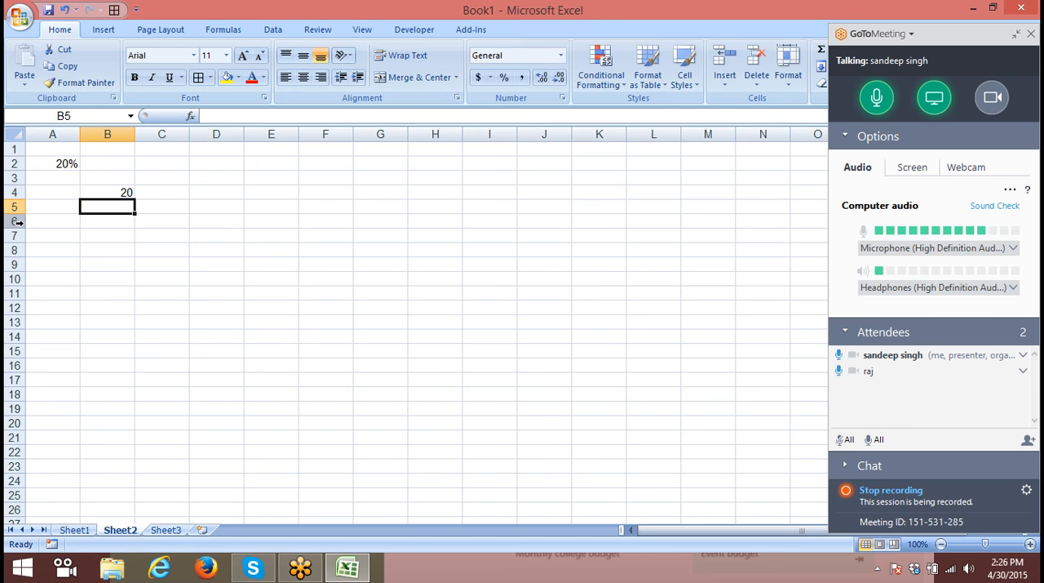
key("Up")
left_click(506, 76)
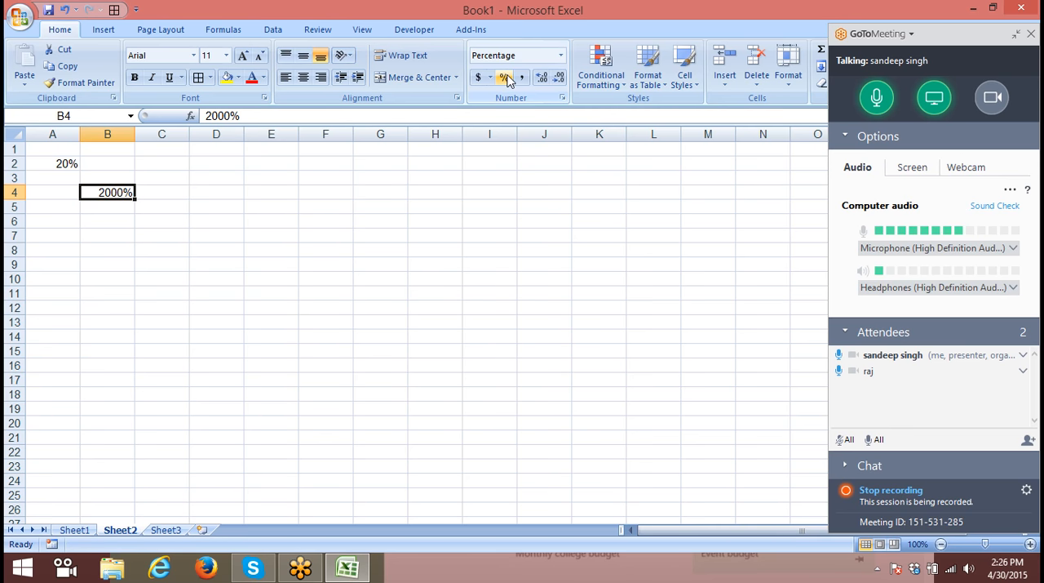
left_click(560, 55)
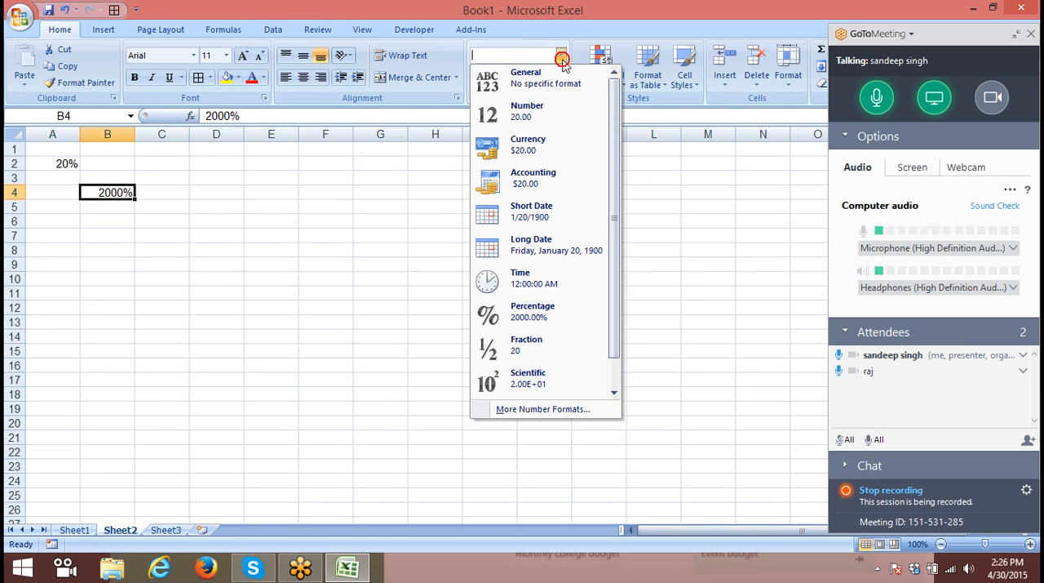
left_click(543, 85)
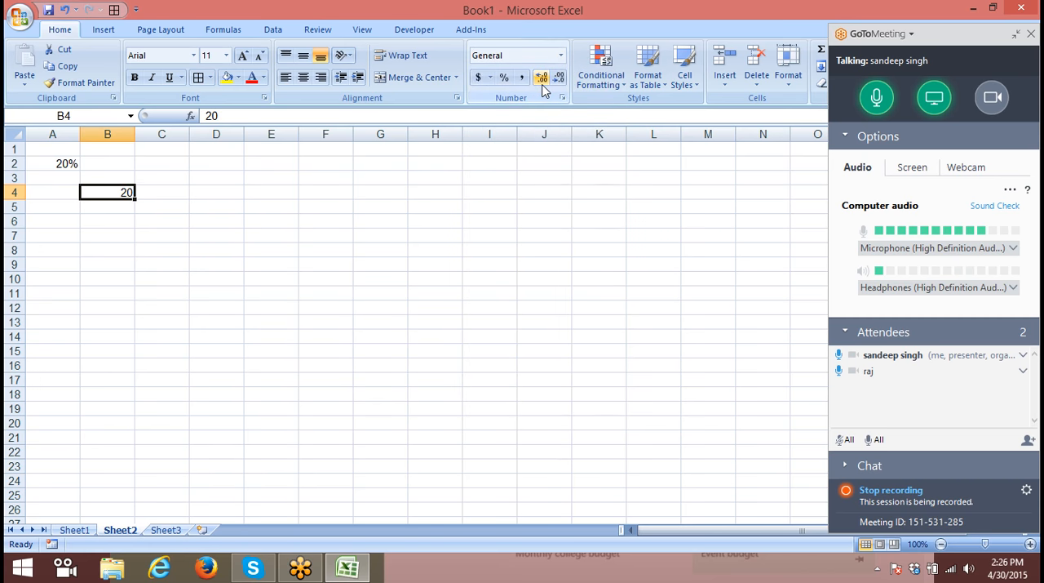
- Change the number format of A2 from Percentage to General
left_click(71, 164)
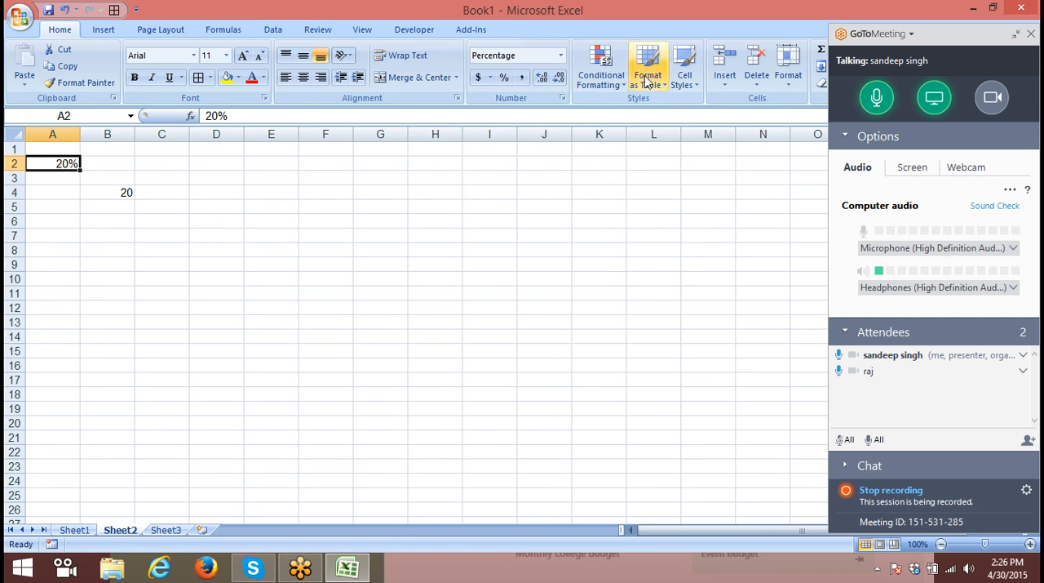
left_click(561, 57)
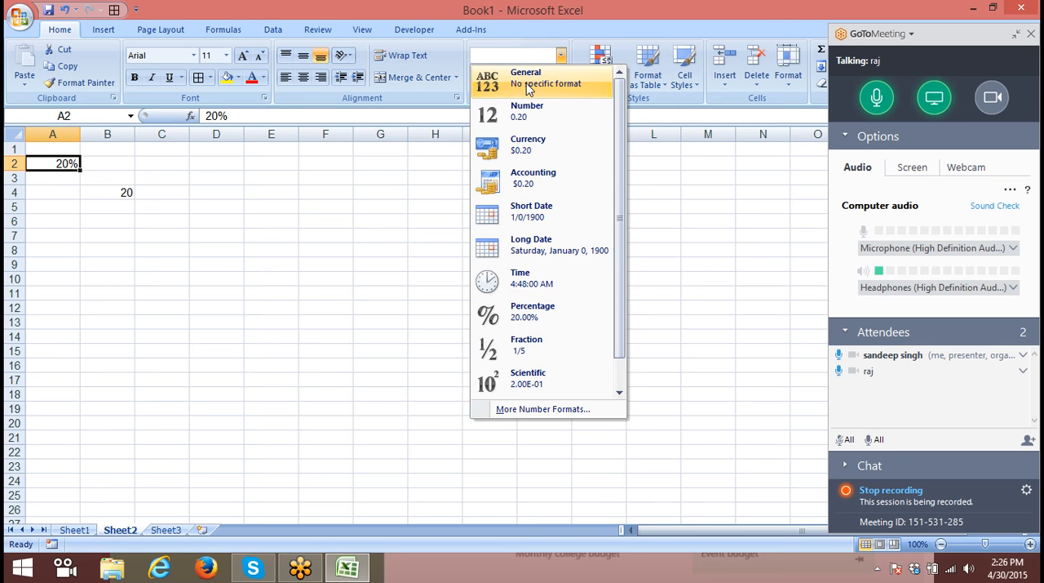
left_click(528, 82)
left_click(58, 153)
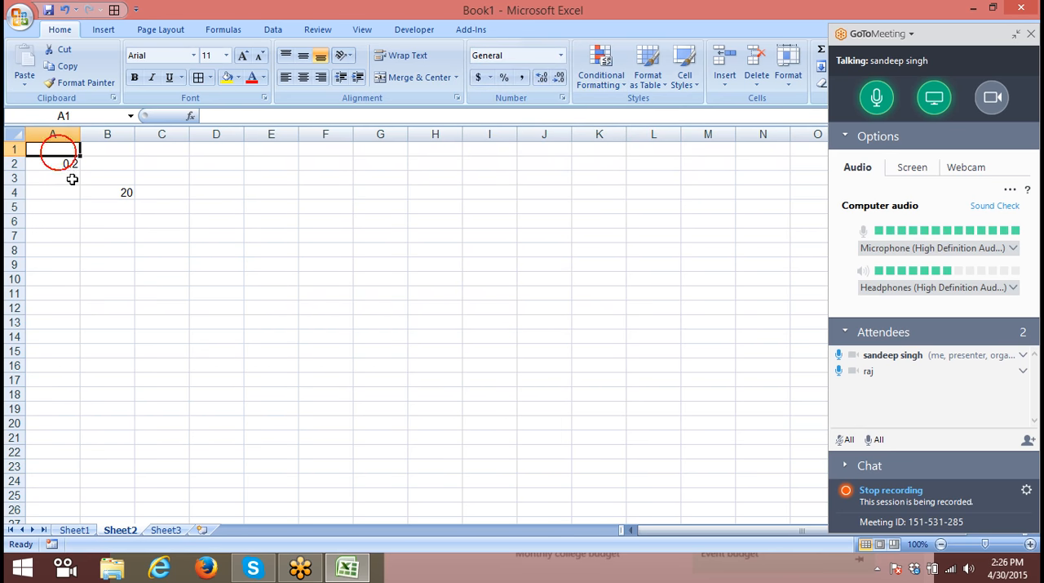
- Enter .20 in B5 and apply the percent style to the cell
left_click(136, 193)
left_click(114, 206)
left_click(113, 206)
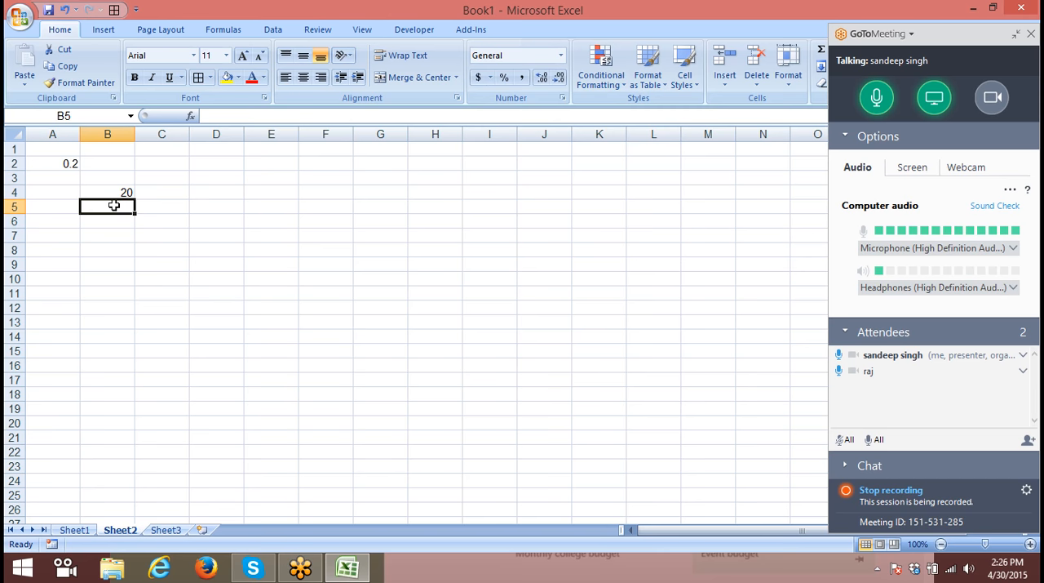
type(".20")
key("Return")
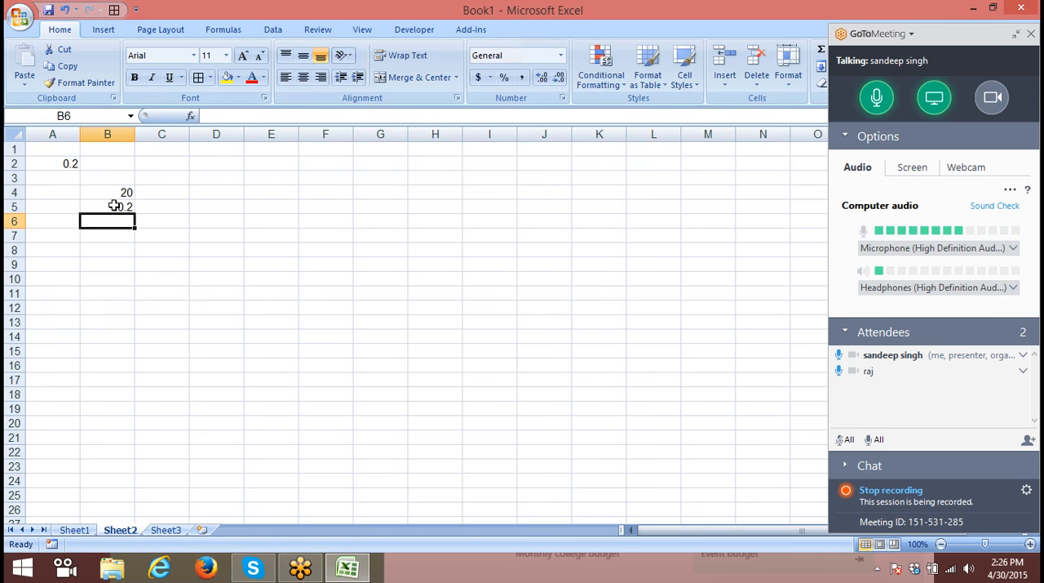
left_click(114, 206)
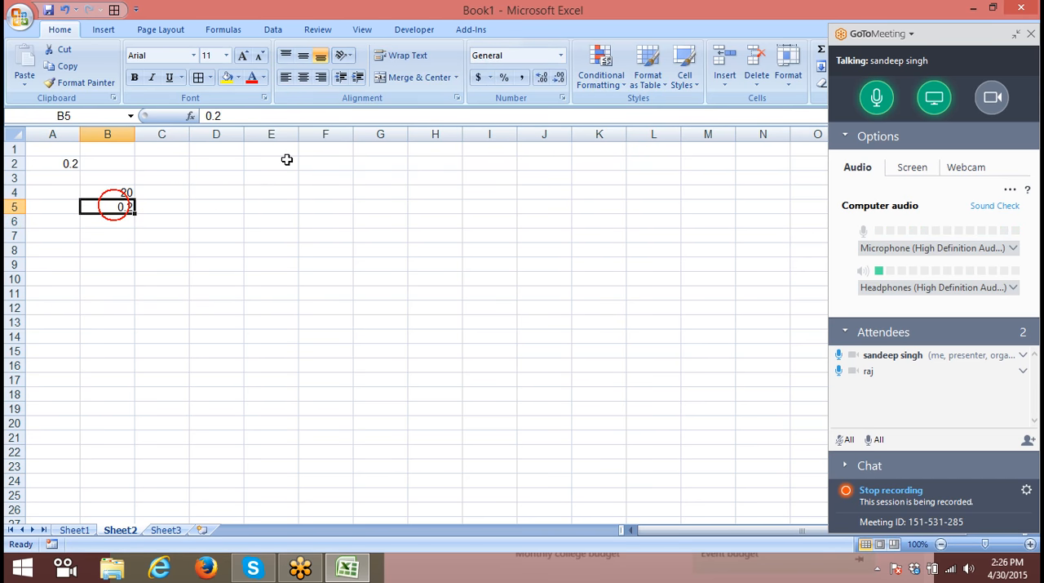
left_click(502, 78)
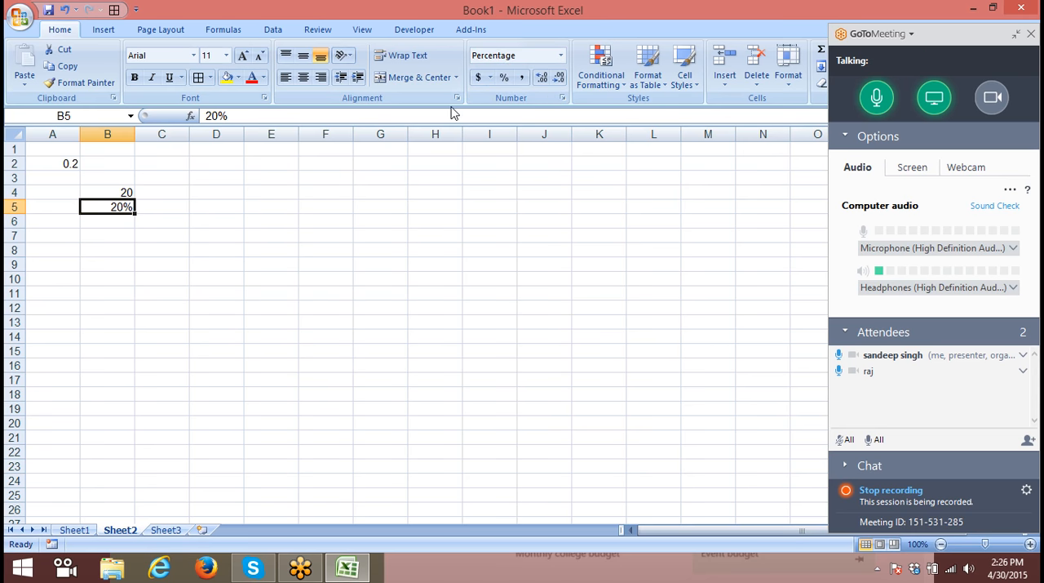
- Clear the range A1:E12 and enter % as the heading in A1
left_click_drag(52, 150, 263, 307)
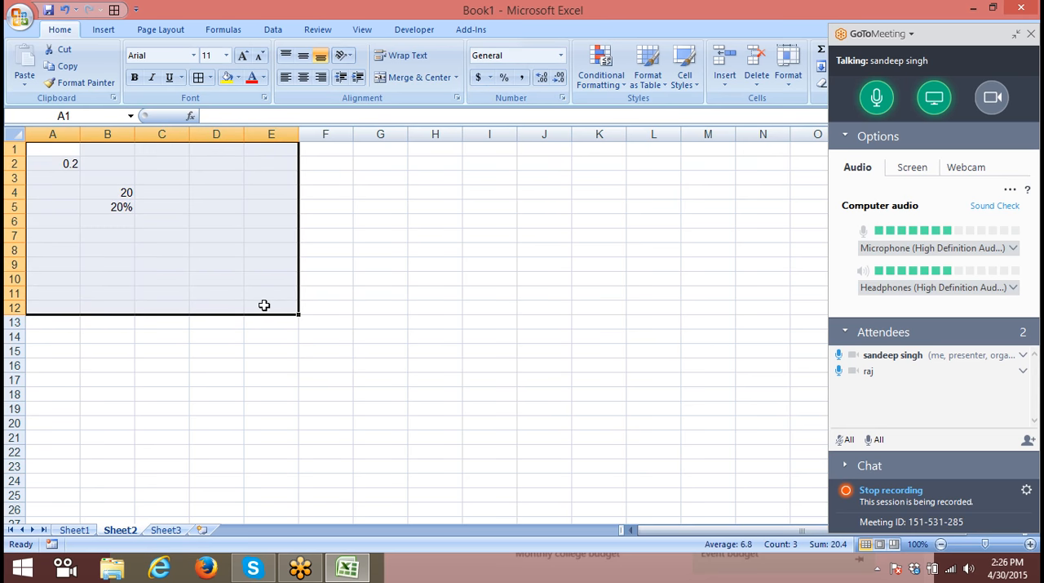
key("Delete")
left_click(48, 148)
type("%")
key("Return")
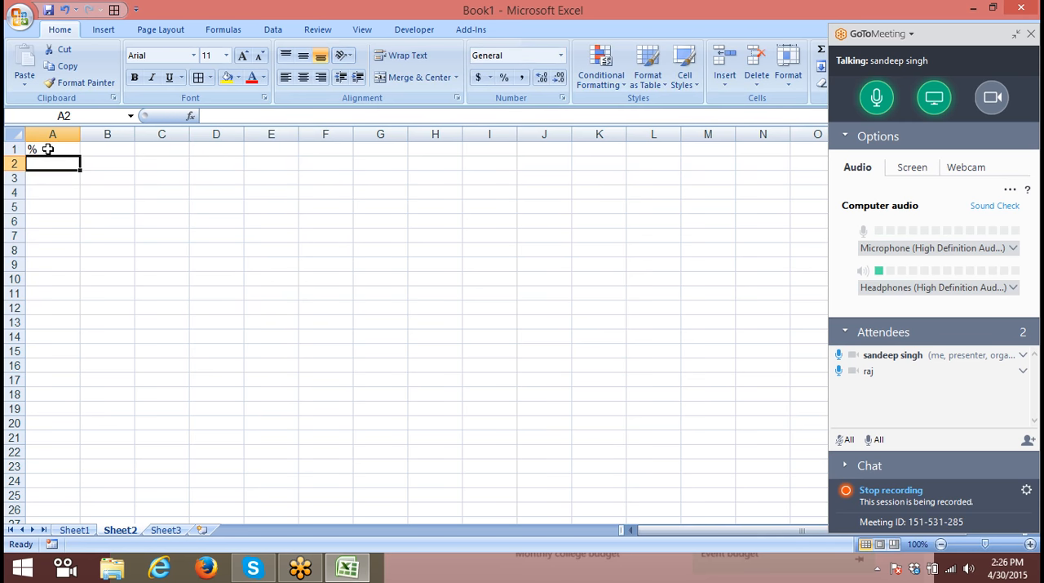
- Enter the random number formula =RANDBETWEEN(10,900) in A2 below the heading
type("=r")
key("Down")
key("Down")
key("Tab")
type("21")
key("BackSpace")
key("BackSpace")
type("10")
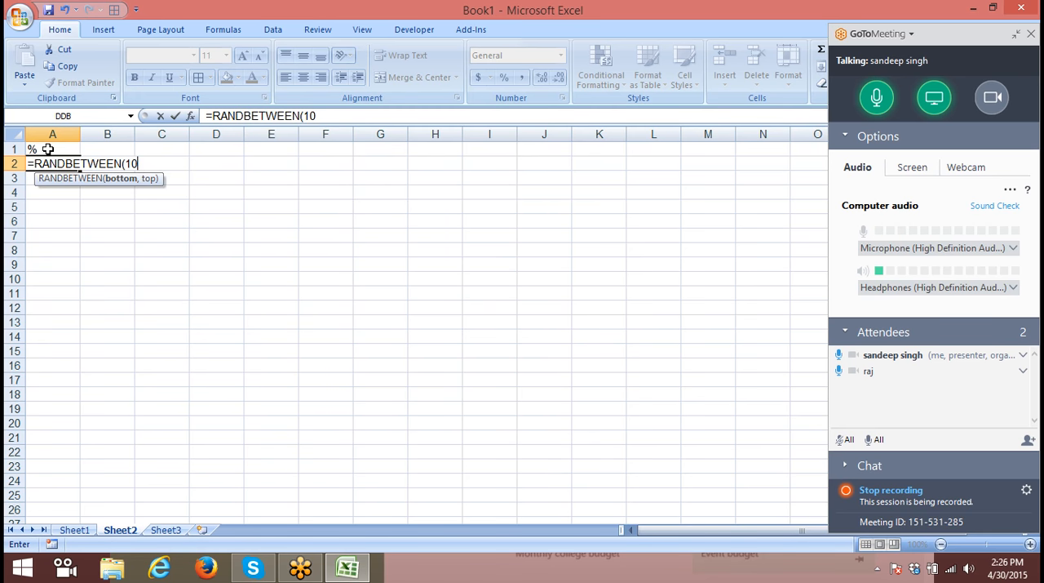
type(",900")
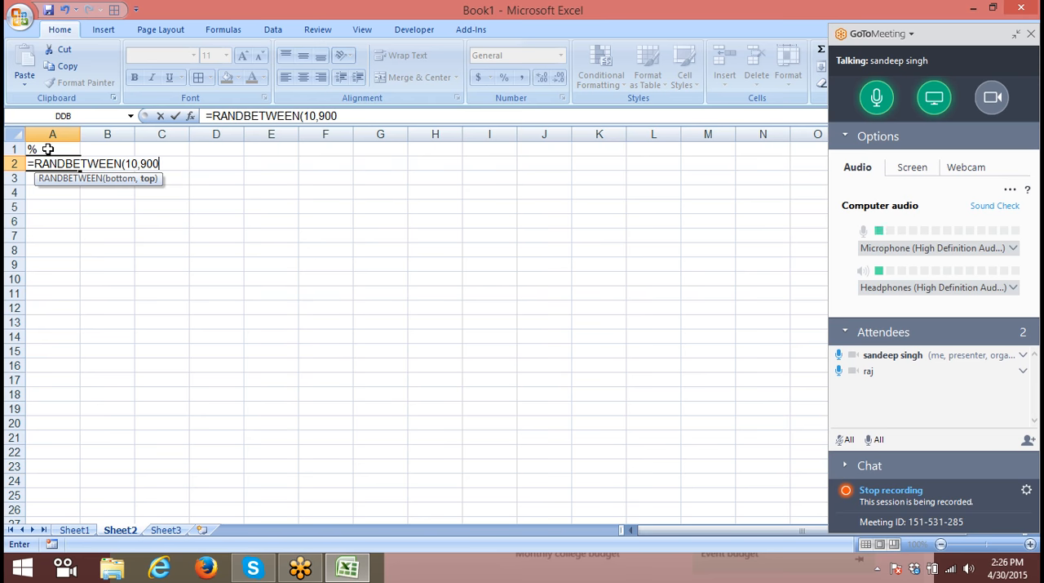
key("Return")
- Change the upper limit of the RANDBETWEEN formula in A2 to 90
left_click_drag(49, 149, 54, 157)
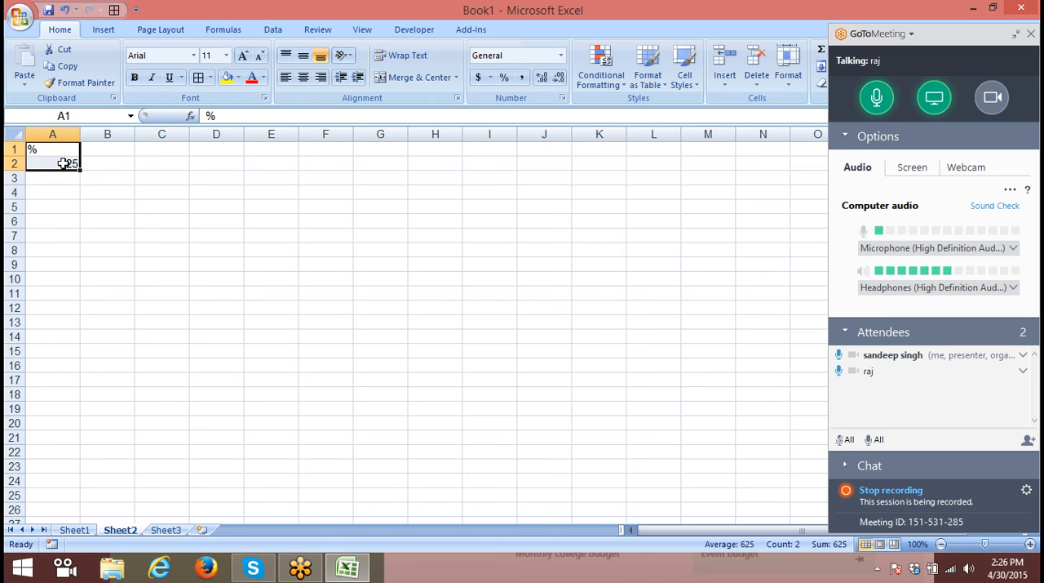
left_click(61, 164)
left_click(321, 116)
key("Delete")
key("Return")
- Fill the RANDBETWEEN formula from A2 down and across the range A2:I17
key("Up")
key("shift+Right")
key("shift+Right")
key("shift+Right")
key("shift+Right")
key("shift+Right")
key("shift+Right")
key("shift+Right")
key("shift+Right")
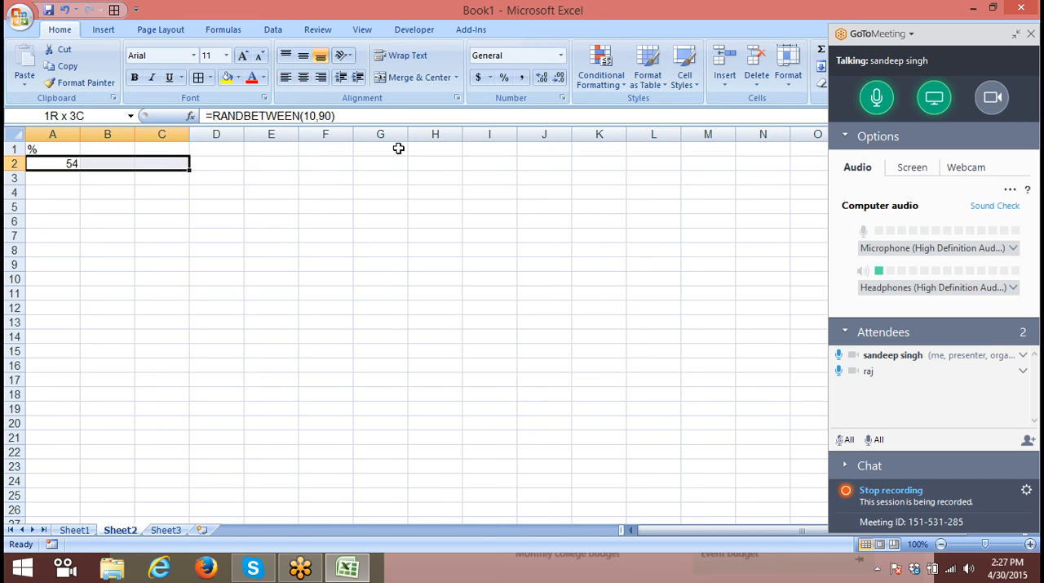
key("shift+Down")
key("shift+Down")
key("shift+Down")
key("shift+Down")
key("shift+Down")
key("shift+Down")
key("shift+Down")
key("shift+Down")
key("shift+Down")
key("shift+Down")
key("shift+Down")
key("shift+Down")
key("shift+Down")
key("shift+Down")
key("shift+Down")
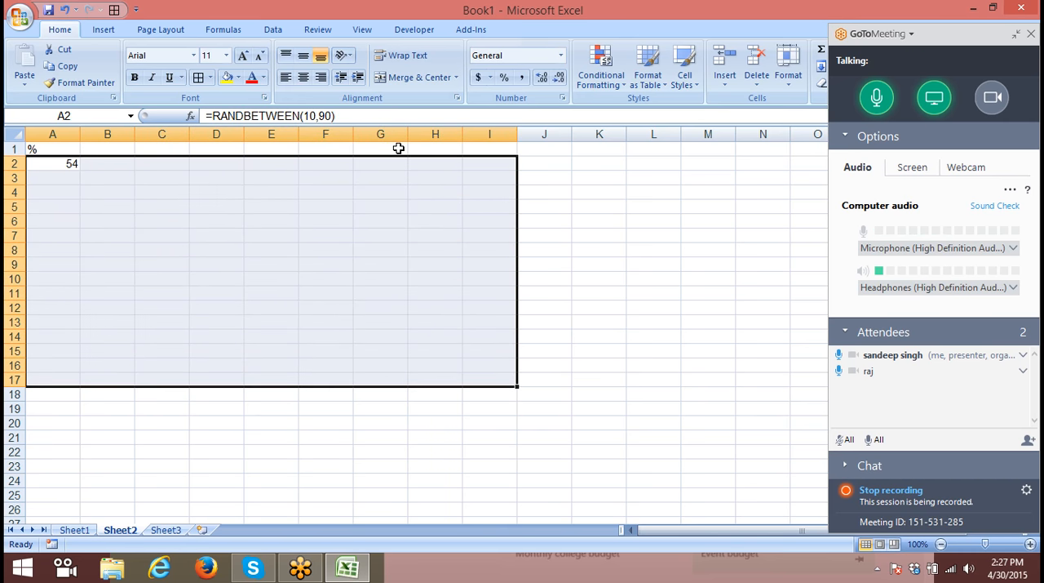
key("ctrl+d")
key("ctrl+r")
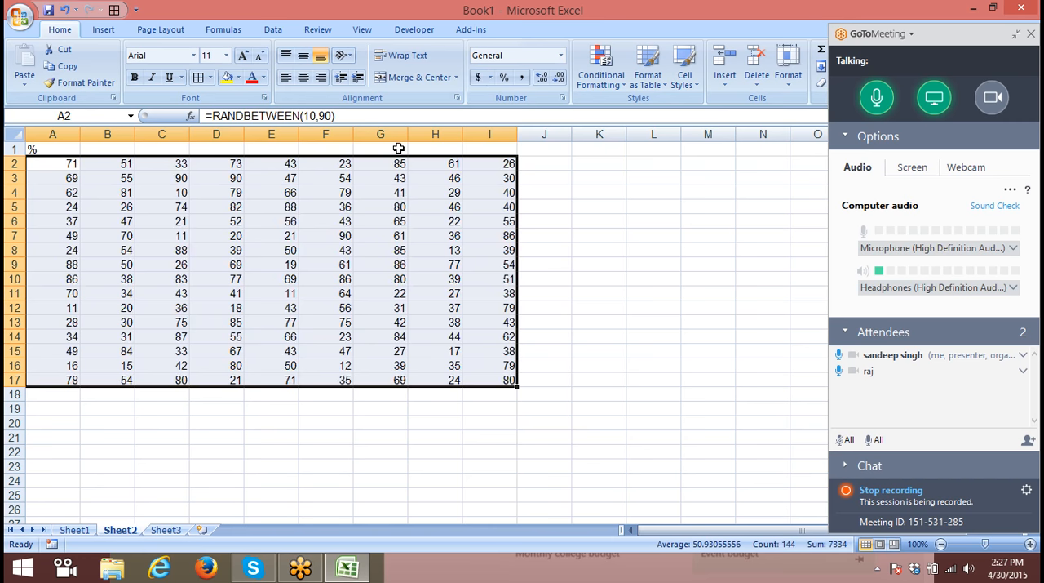
- Replace the formulas in A2:I17 with their values by copying the range and pasting values over it
key("ctrl+c")
left_click(35, 87)
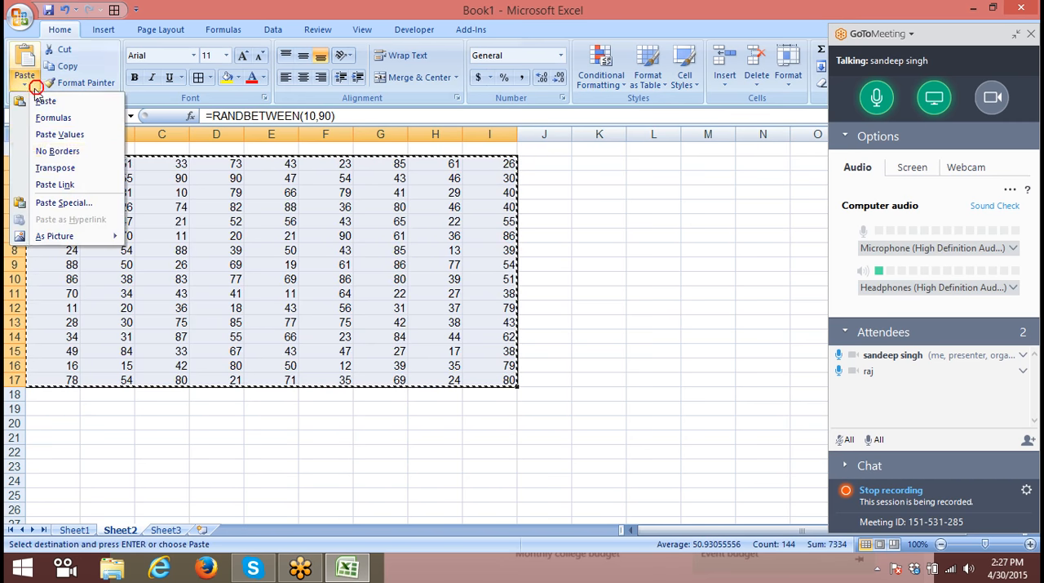
left_click(60, 134)
key("Escape")
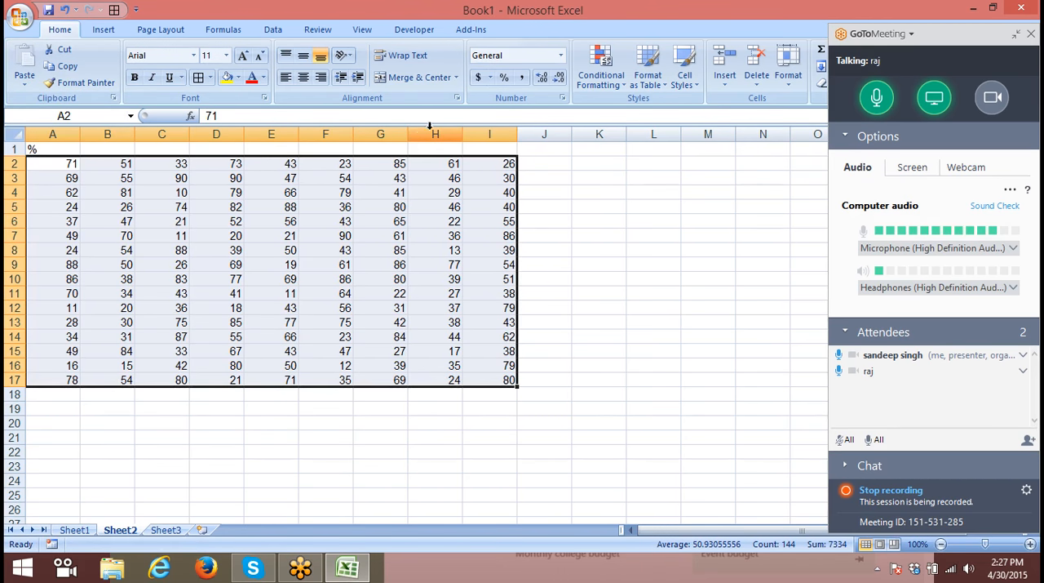
- Try the percent style on A2:I17, undo it, and select the empty cell K4
left_click(504, 77)
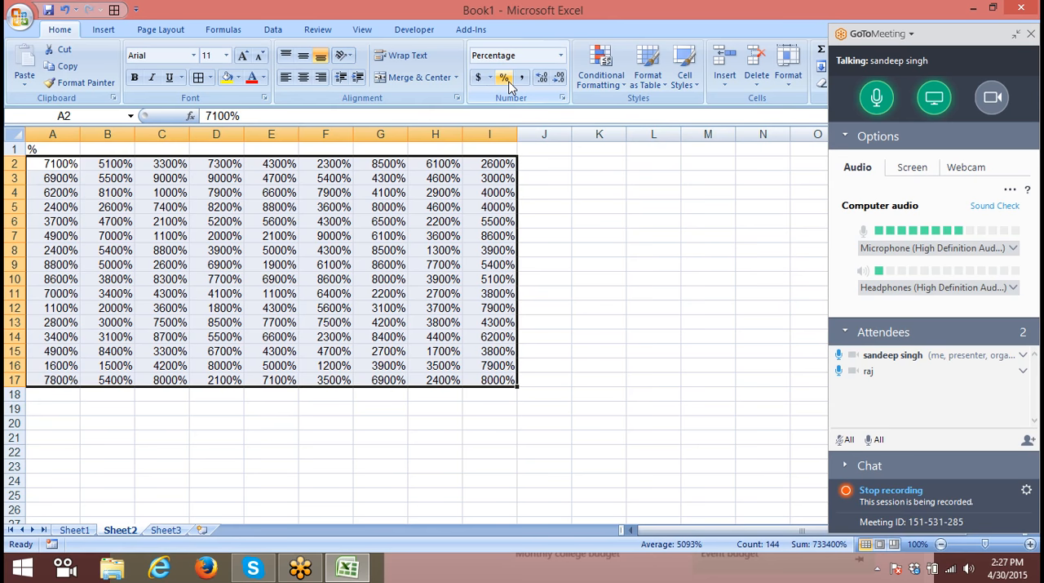
key("ctrl+z")
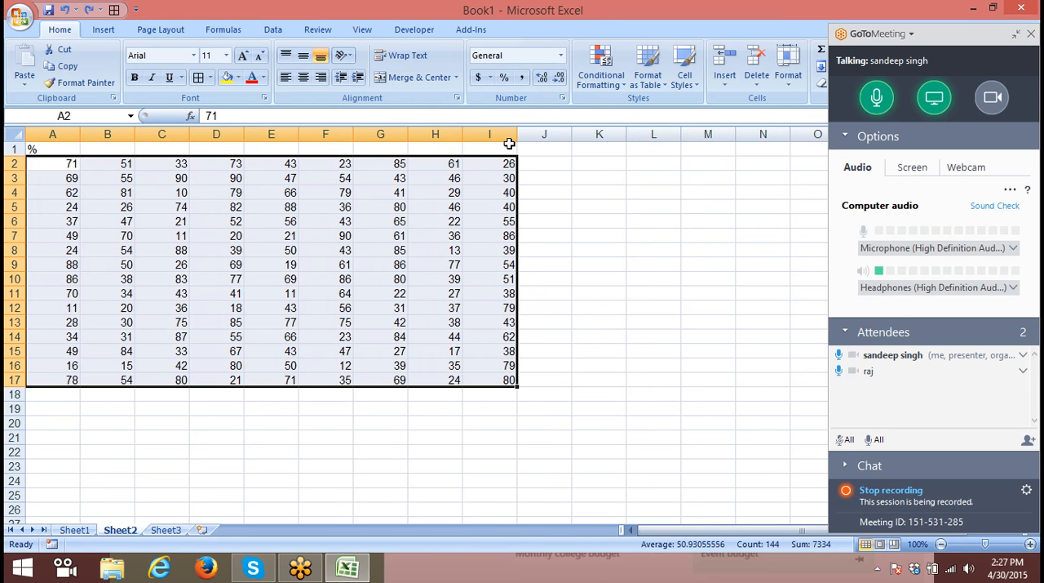
left_click(62, 168)
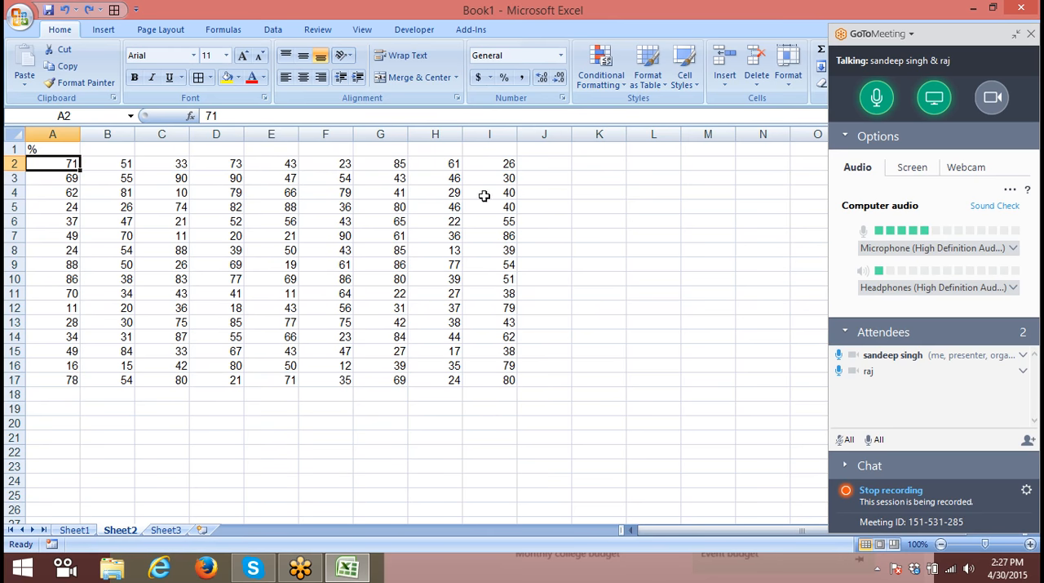
left_click(594, 192)
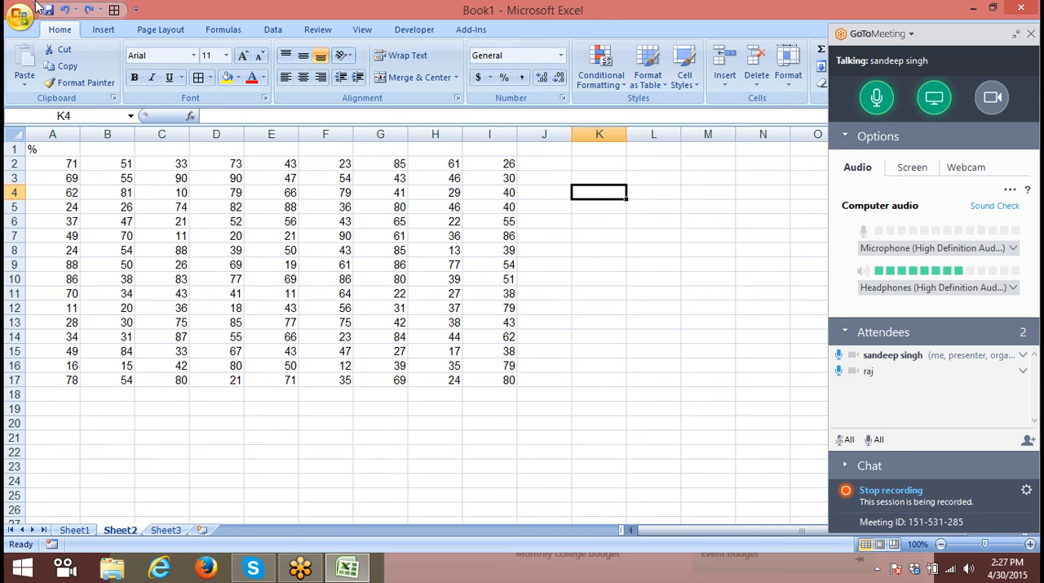
- Enter 100 in K4 and divide the numbers in A2:I17 by it using Paste Special with the Divide operation
type("100")
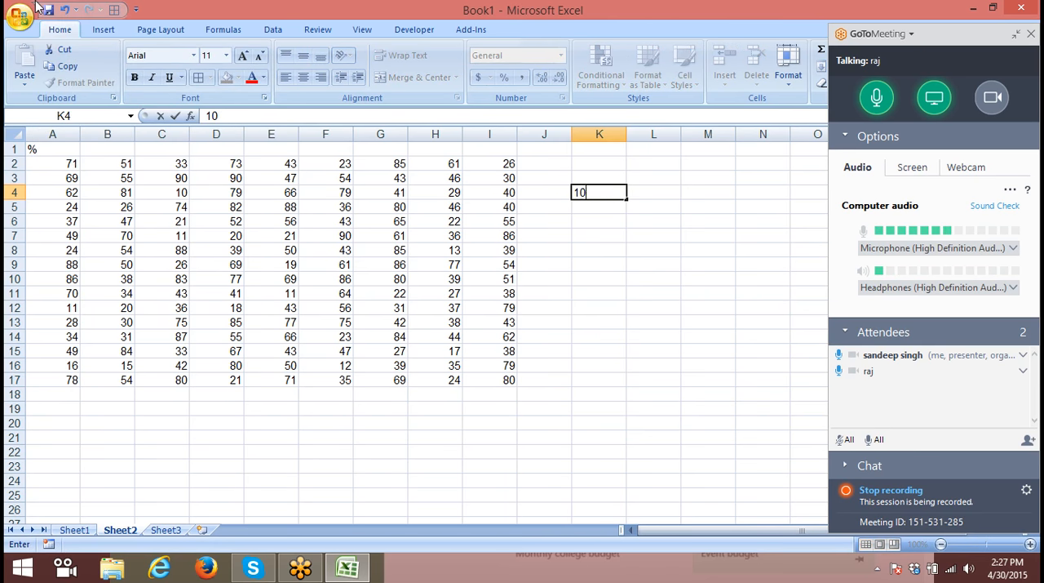
key("Right")
key("Left")
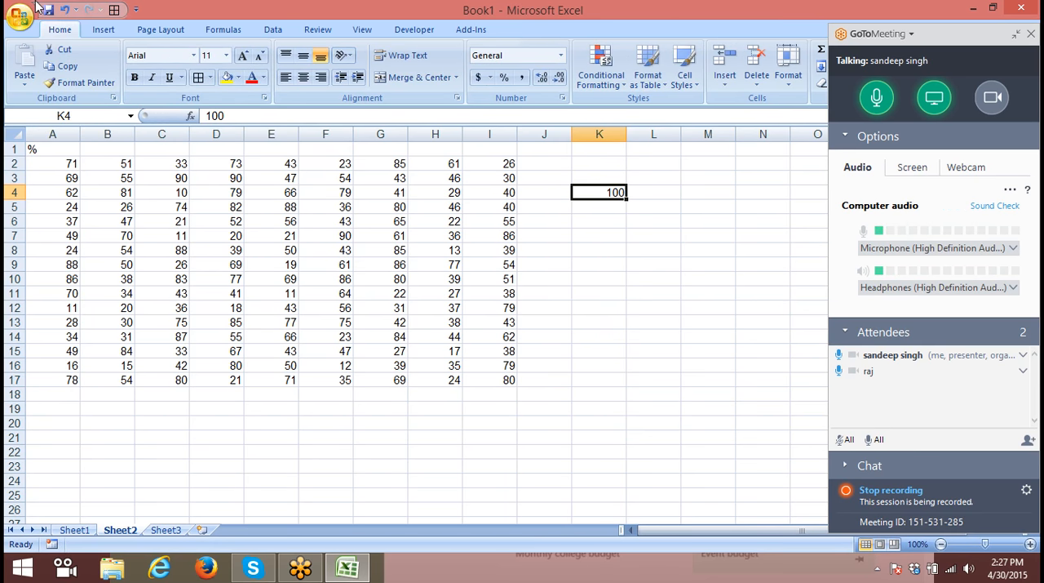
key("ctrl+c")
left_click(47, 161)
left_click_drag(47, 162, 512, 378)
right_click(417, 313)
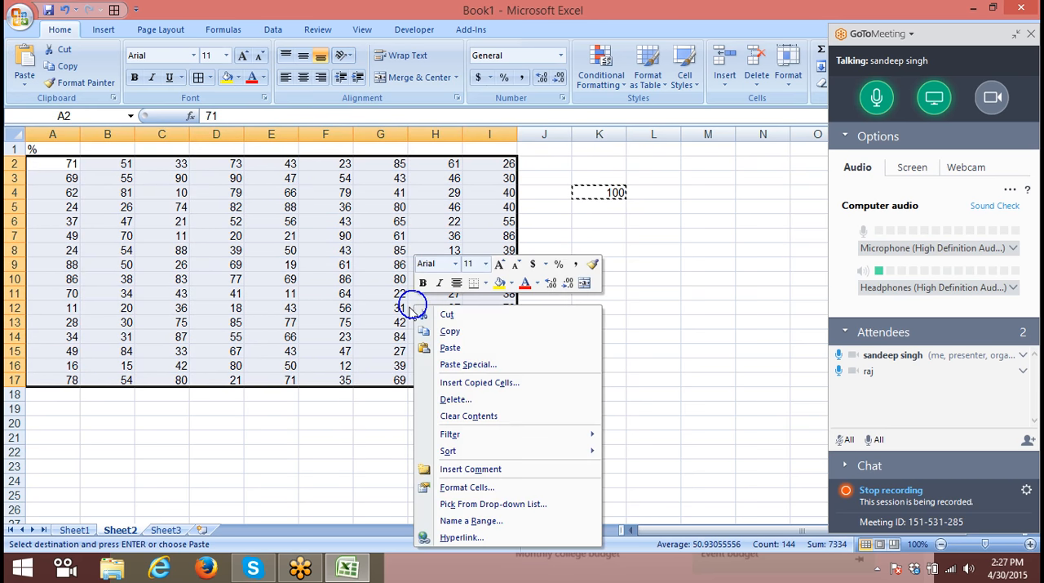
left_click(473, 364)
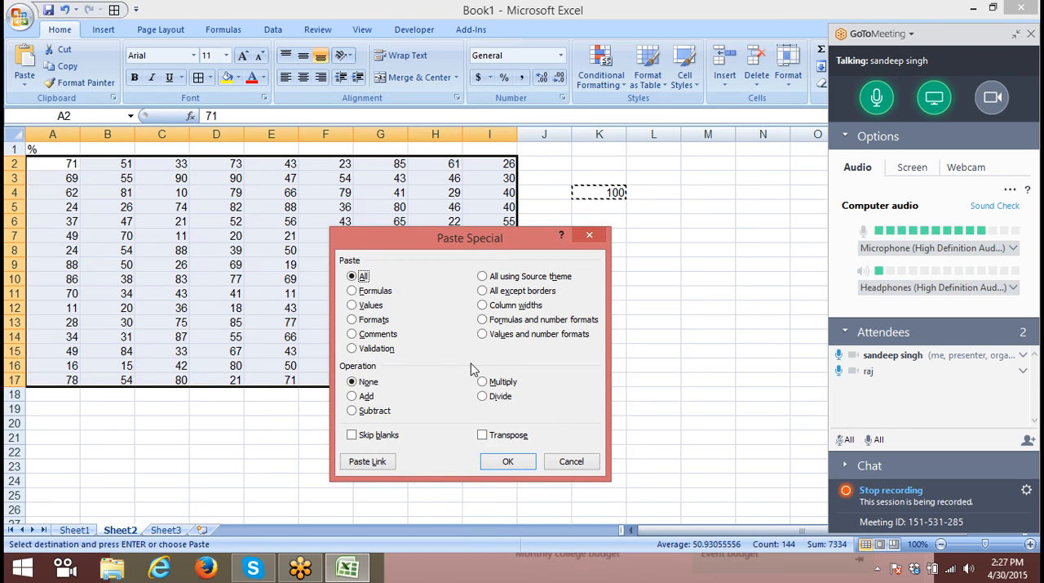
left_click(482, 399)
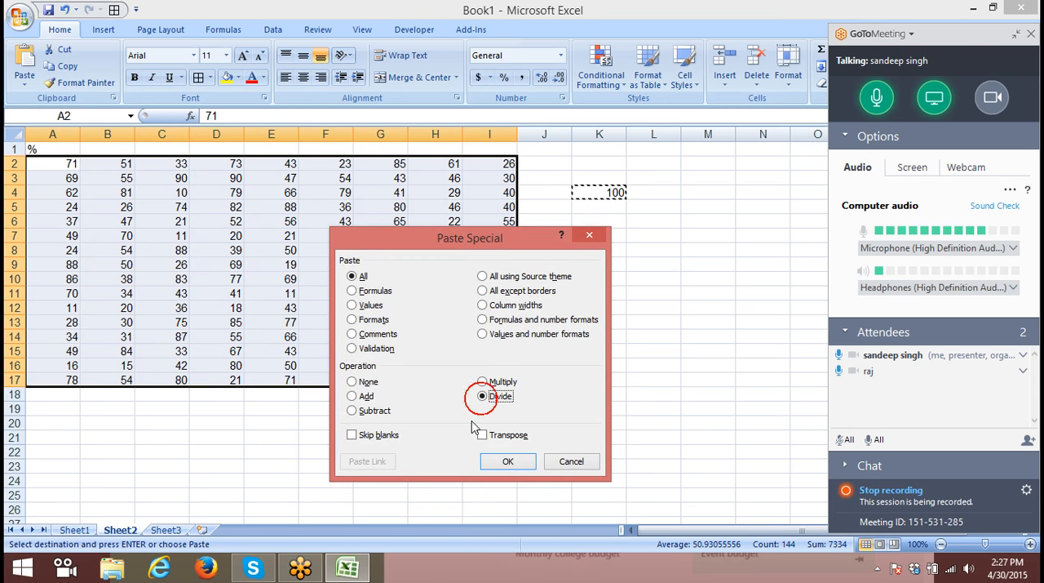
left_click(526, 456)
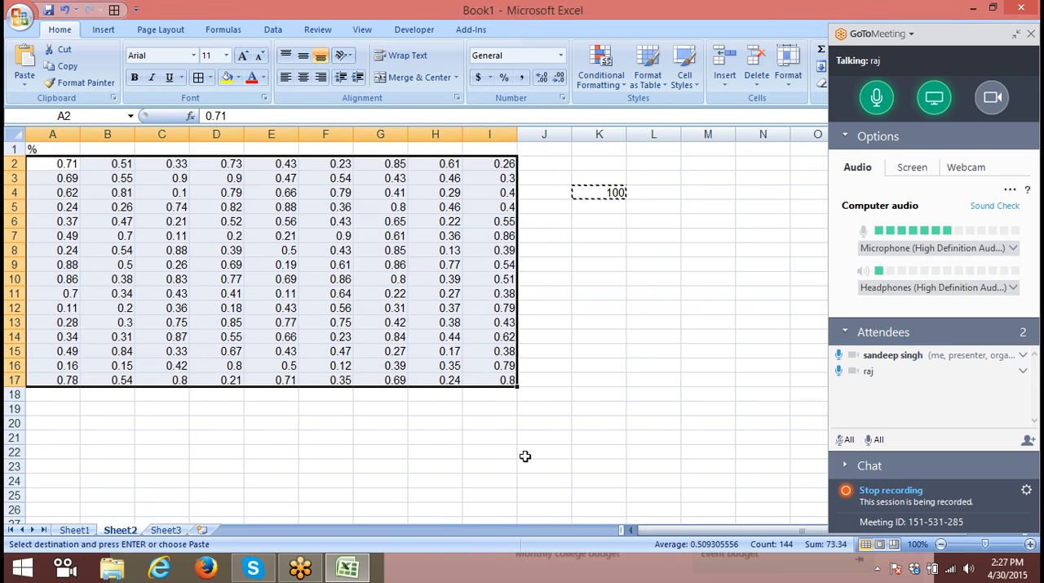
- Try the percent style on A2:I17, undo it, and cancel the copy mode
left_click(505, 78)
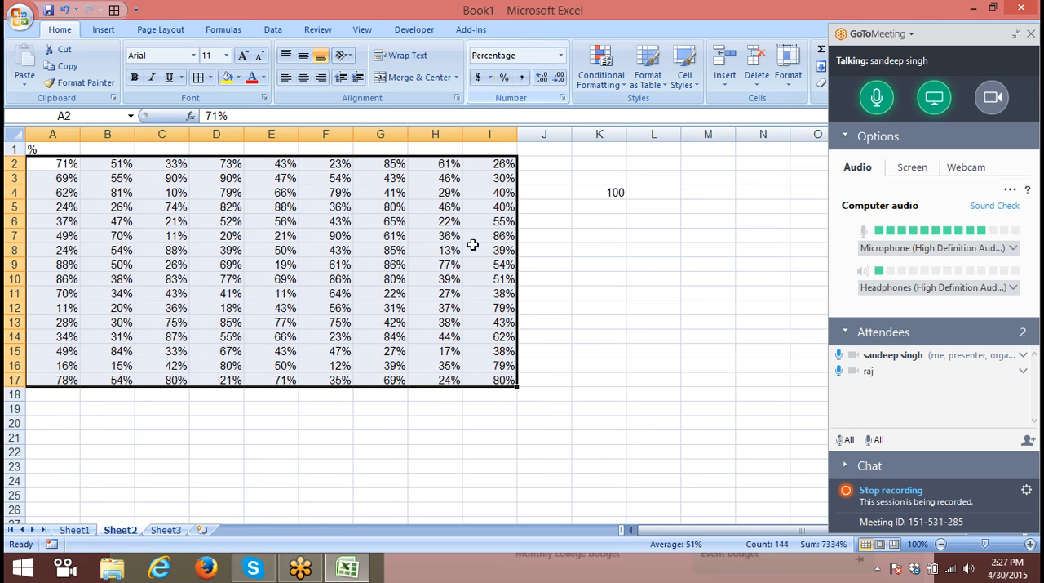
key("ctrl+z")
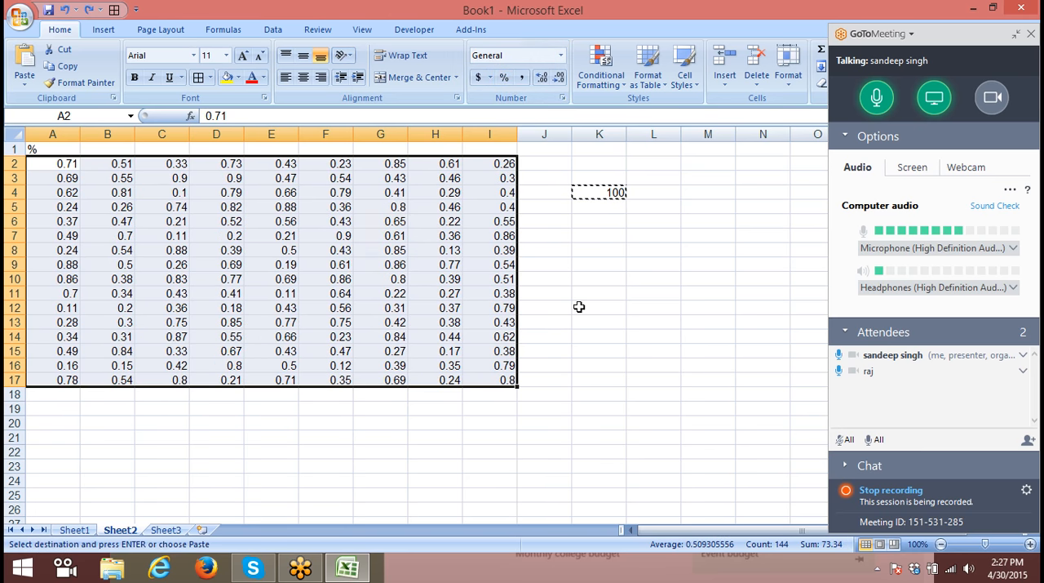
key("Escape")
- Multiply A2:I17 by the 100 in K4 using Paste Special, and clear K3:K5
left_click(608, 191)
key("ctrl+c")
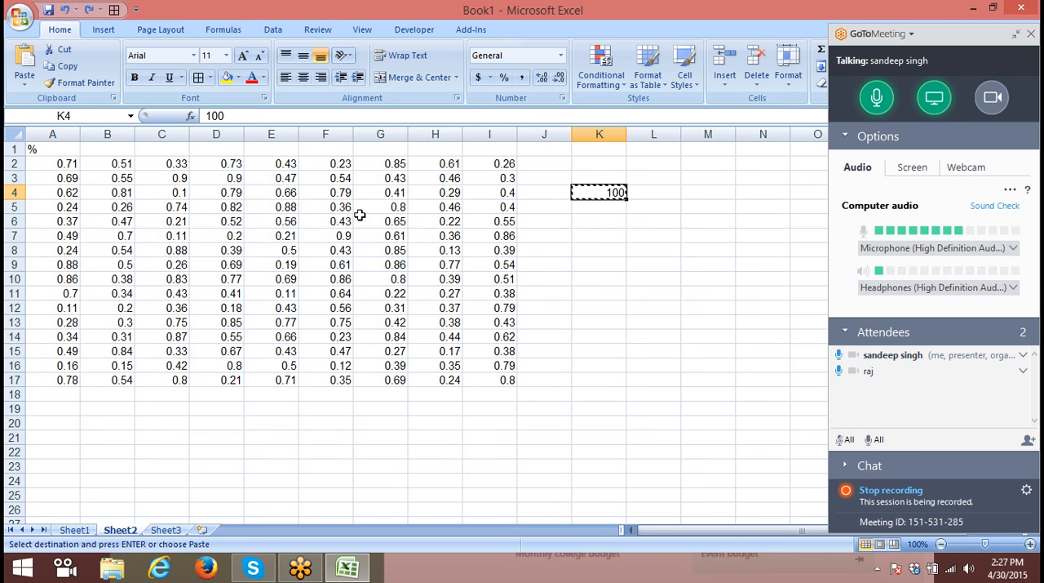
left_click_drag(74, 163, 489, 379)
right_click(469, 355)
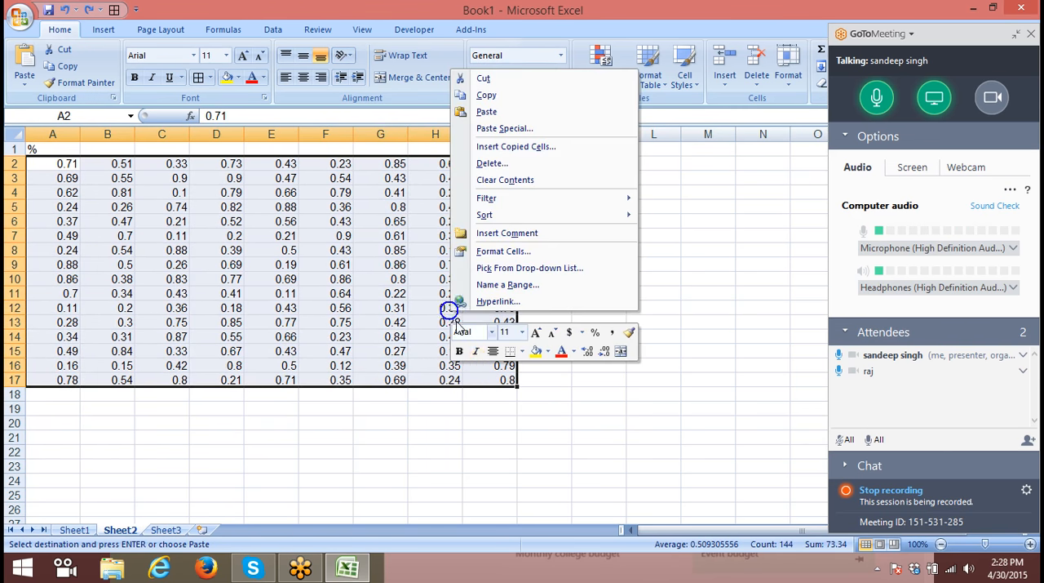
left_click(526, 129)
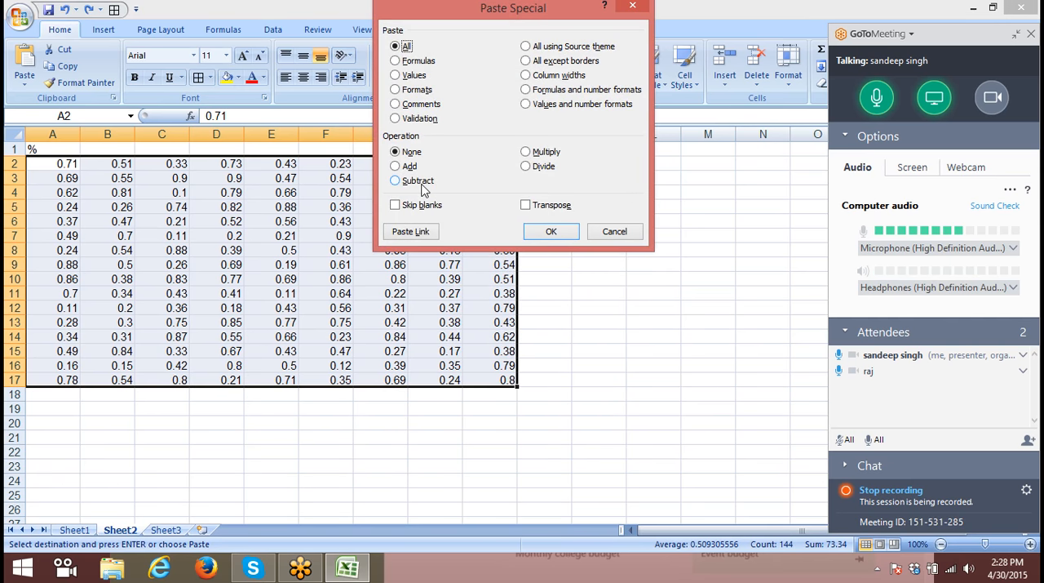
left_click(540, 153)
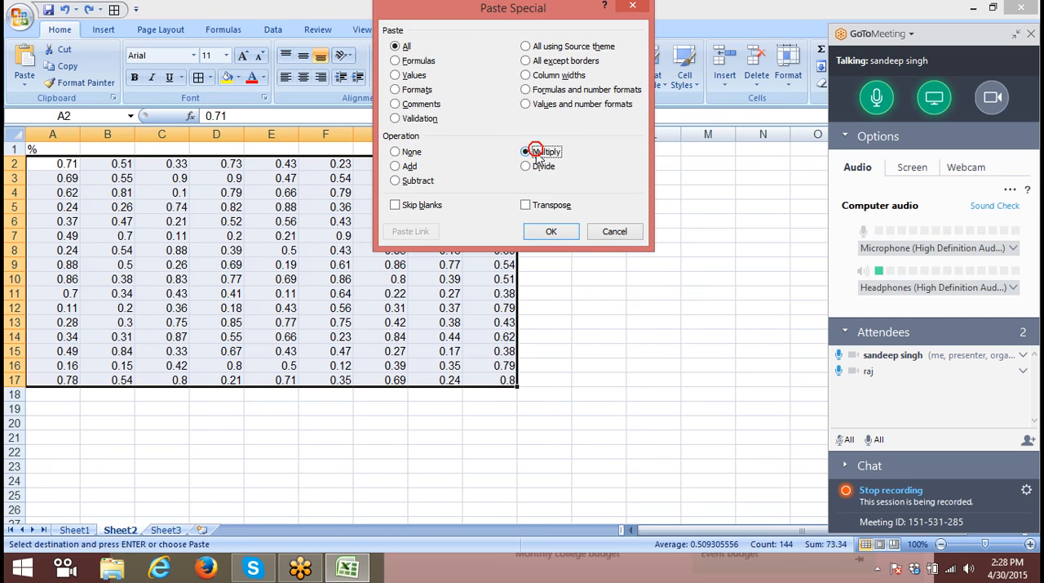
left_click(551, 232)
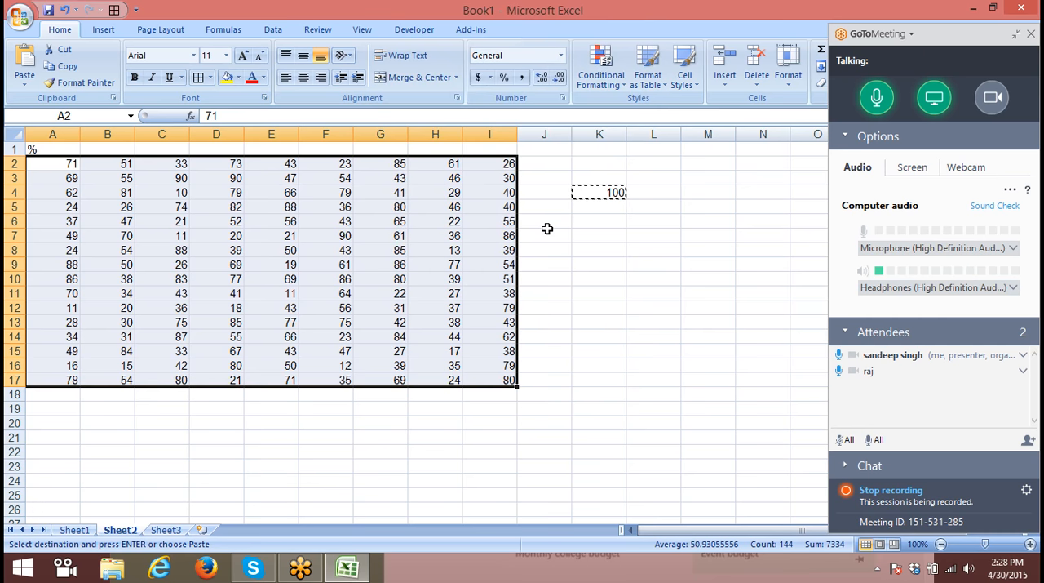
key("Escape")
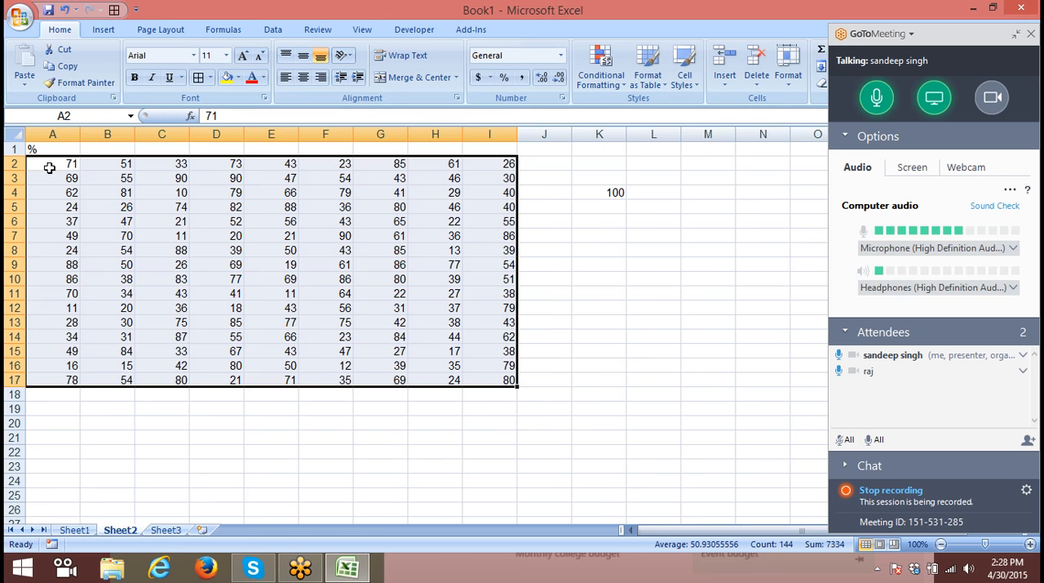
left_click_drag(581, 173, 585, 207)
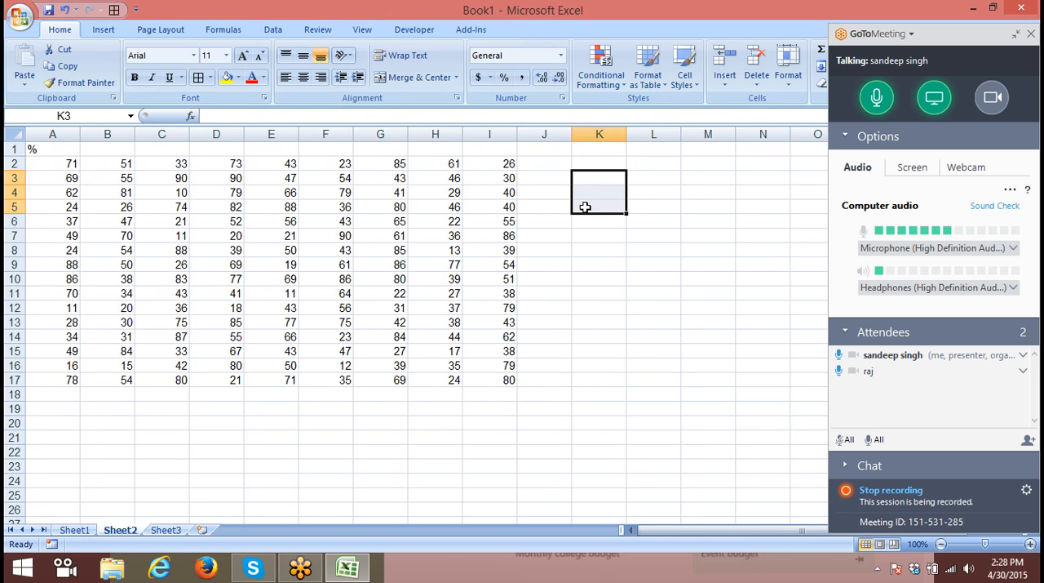
- Replace the header in A1 with Day-1 and fill the series across row 1 up to Day-9 in I1
left_click(38, 151)
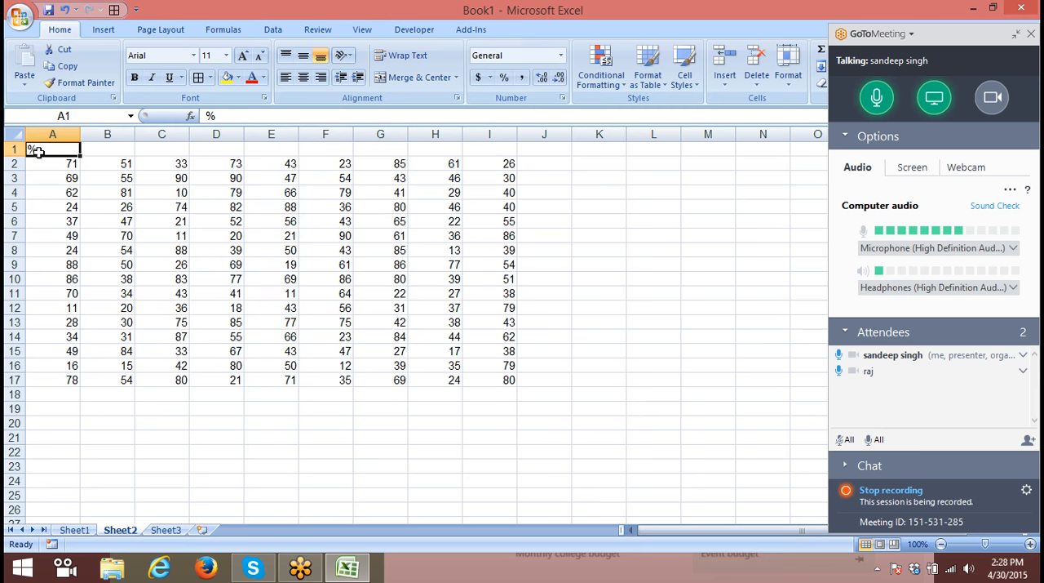
type("DAy")
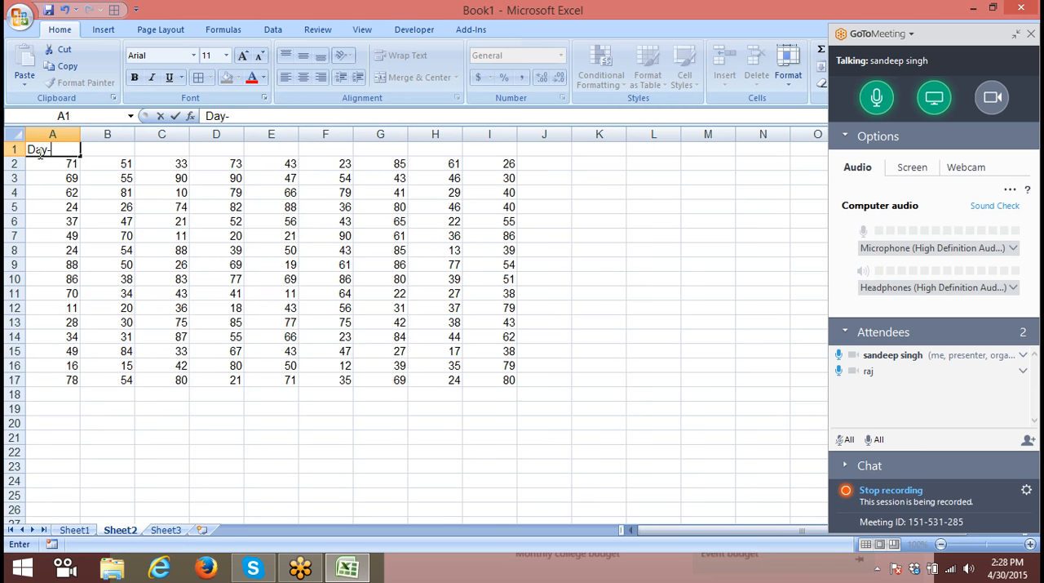
left_click(35, 193)
left_click(48, 148)
left_click_drag(80, 156, 506, 177)
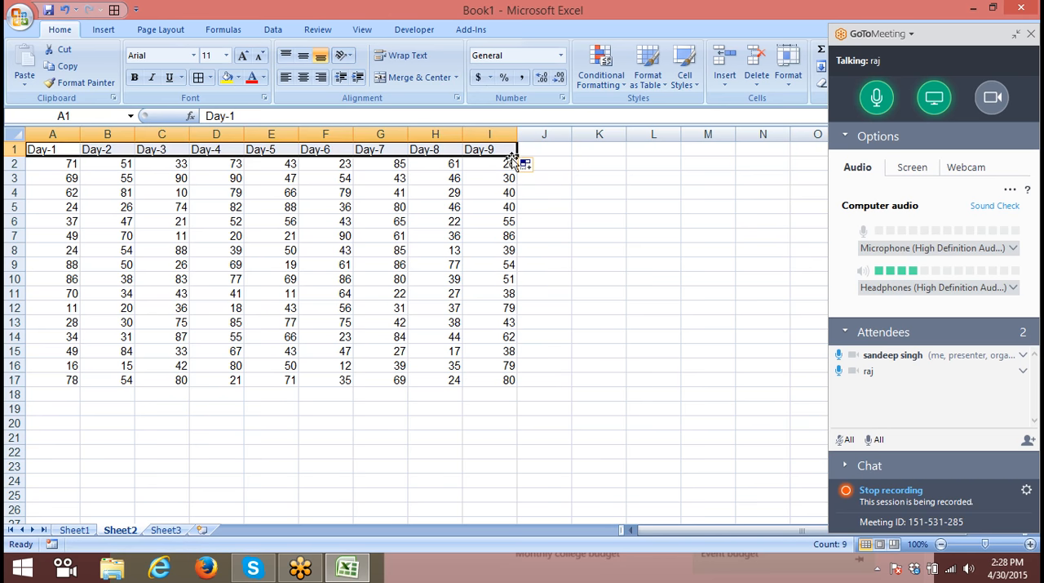
- Clear all of column I and insert a blank row above the Day headers
left_click(484, 133)
key("Delete")
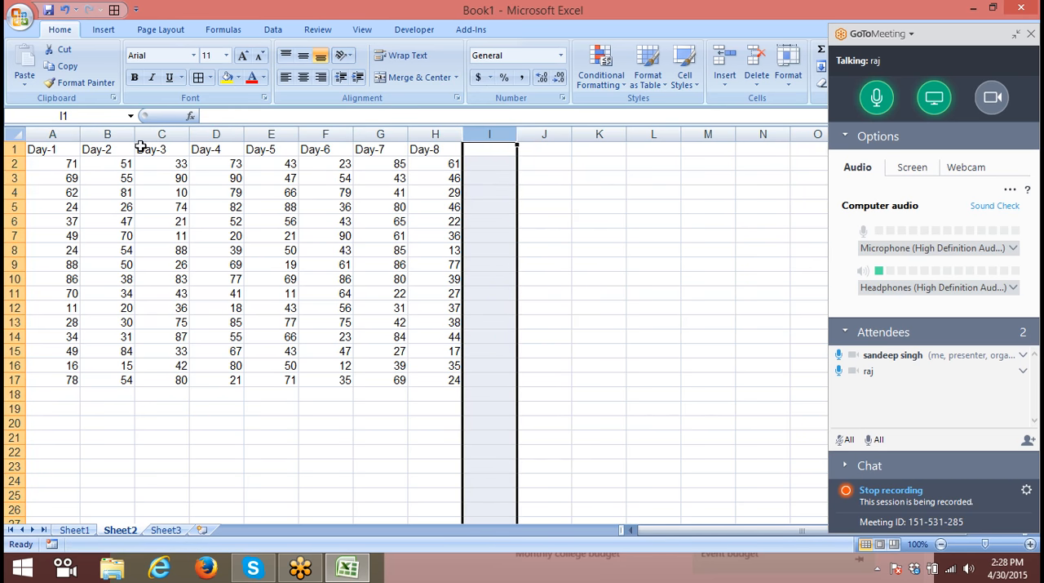
left_click(10, 149)
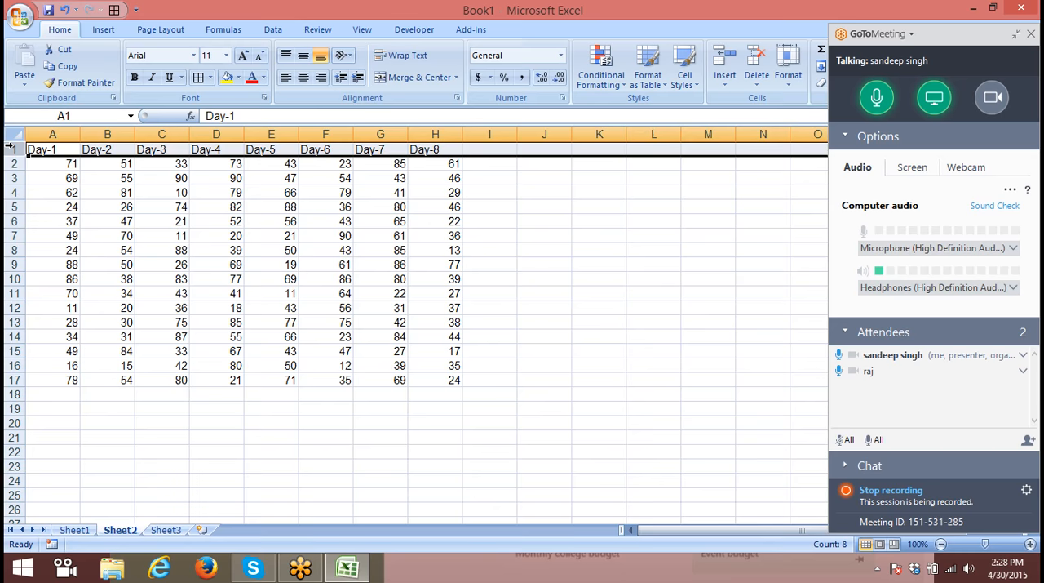
key("ctrl+shift+plus")
- Enter the label Target in A1 and its value 70 in B1
left_click(41, 148)
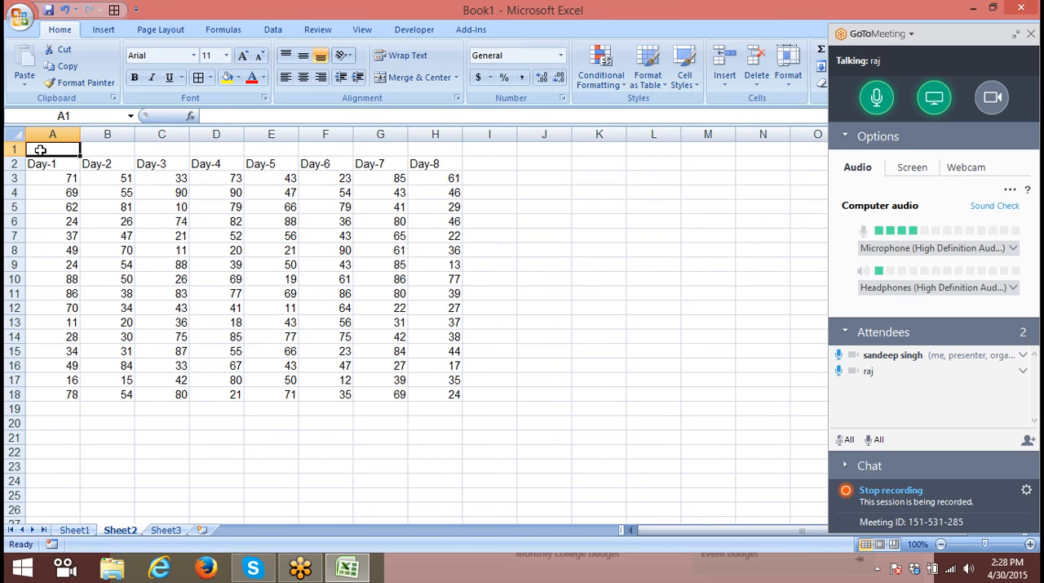
type("Target")
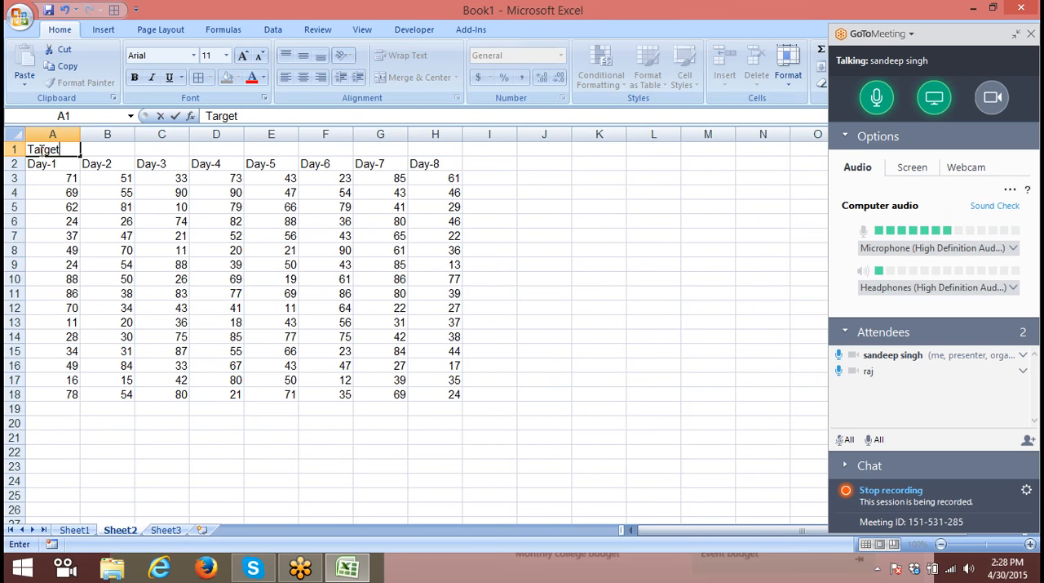
key("Tab")
type("70")
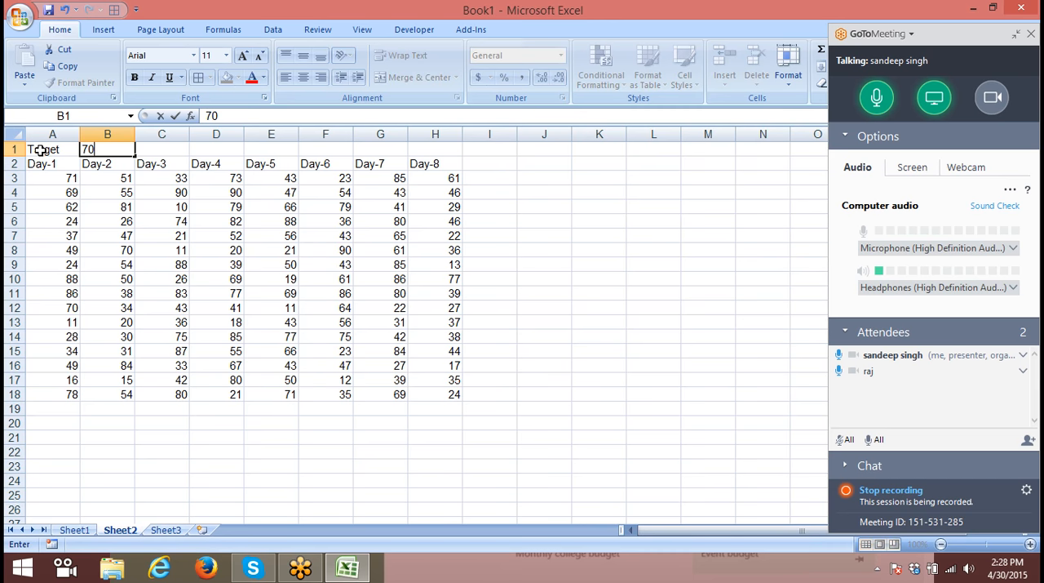
left_click(150, 222)
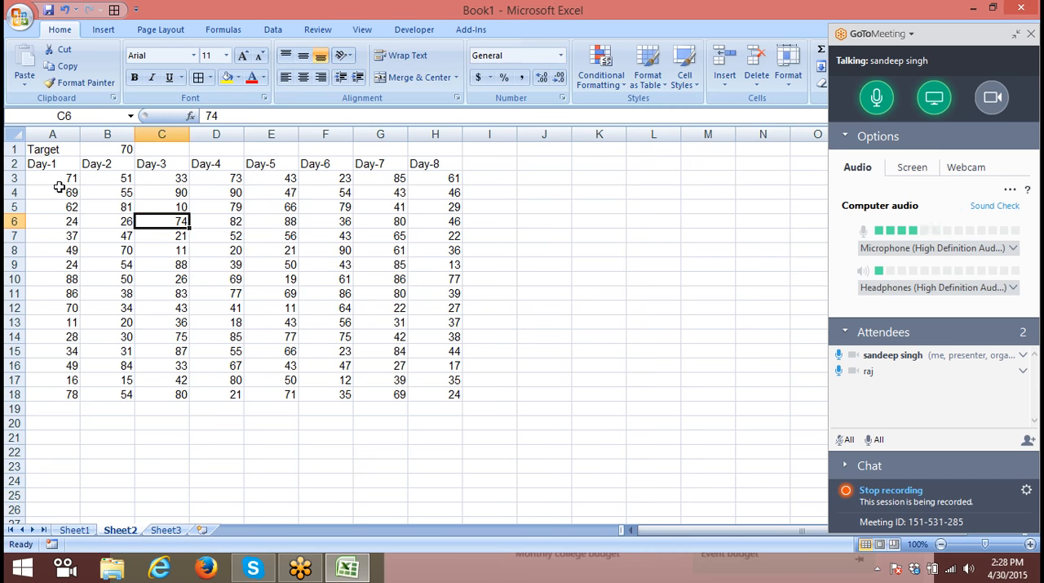
left_click(56, 178)
left_click_drag(55, 178, 422, 393)
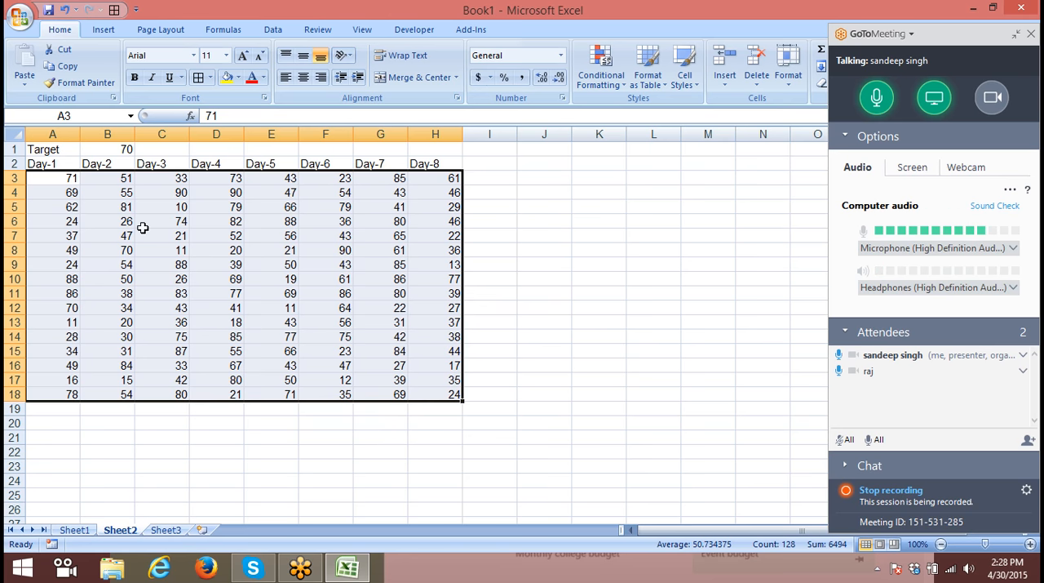
left_click(96, 181)
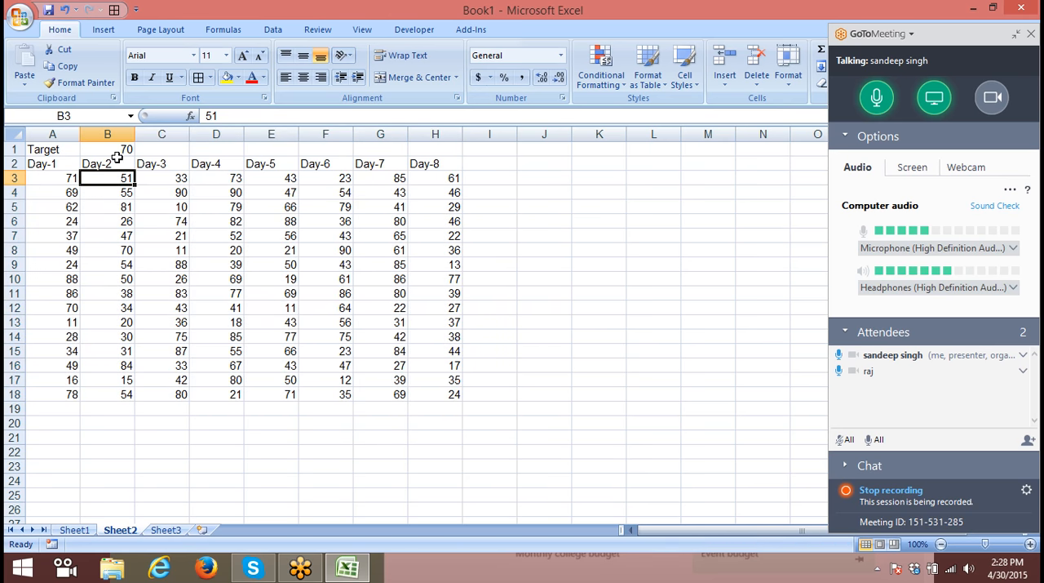
- Divide the numbers in A3:H18 by the target in B1 using Paste Special with the Divide operation
left_click(116, 152)
key("ctrl+c")
left_click_drag(35, 179, 414, 395)
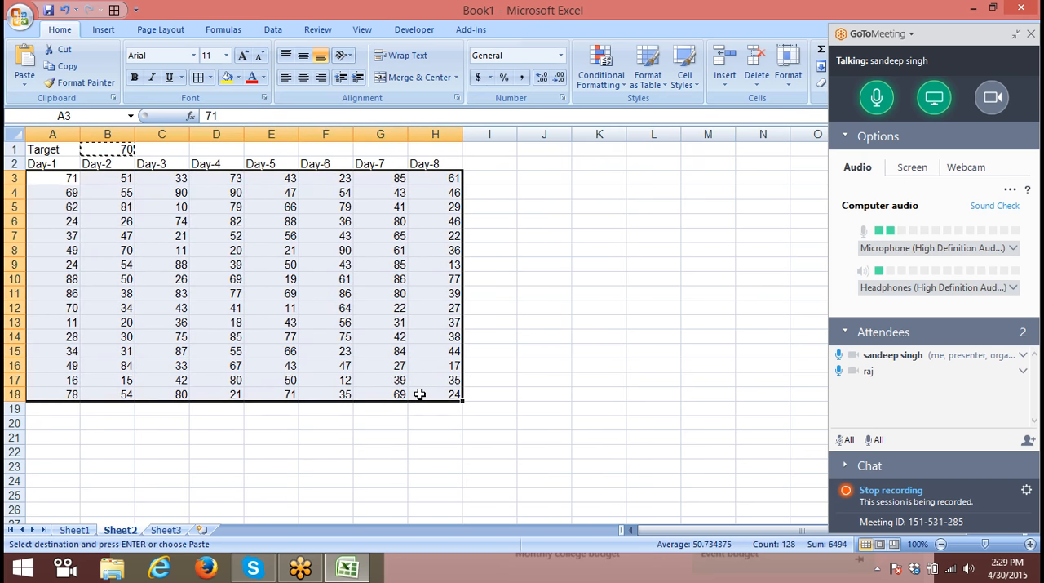
right_click(335, 292)
left_click(363, 349)
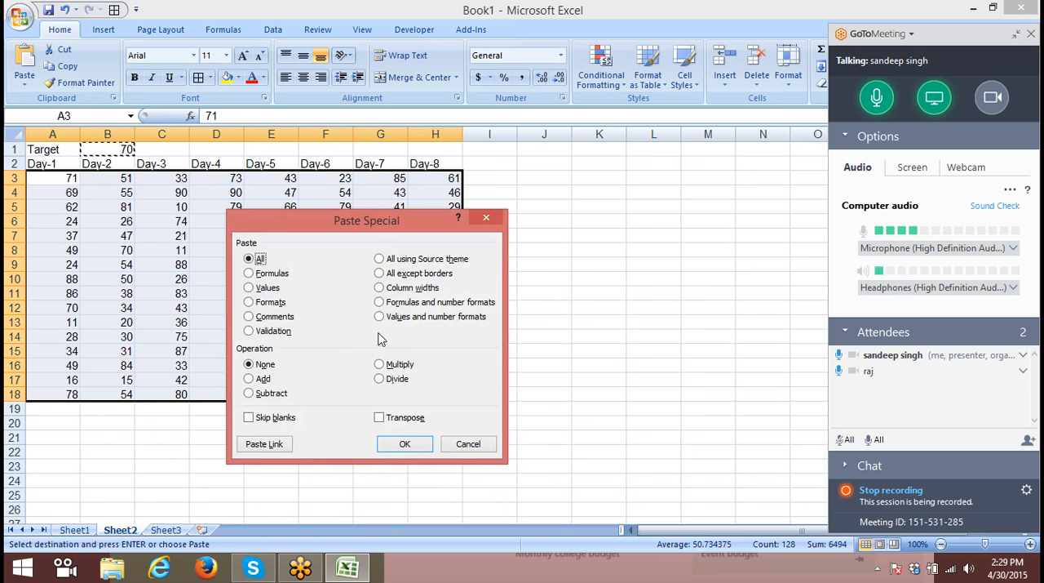
left_click(379, 379)
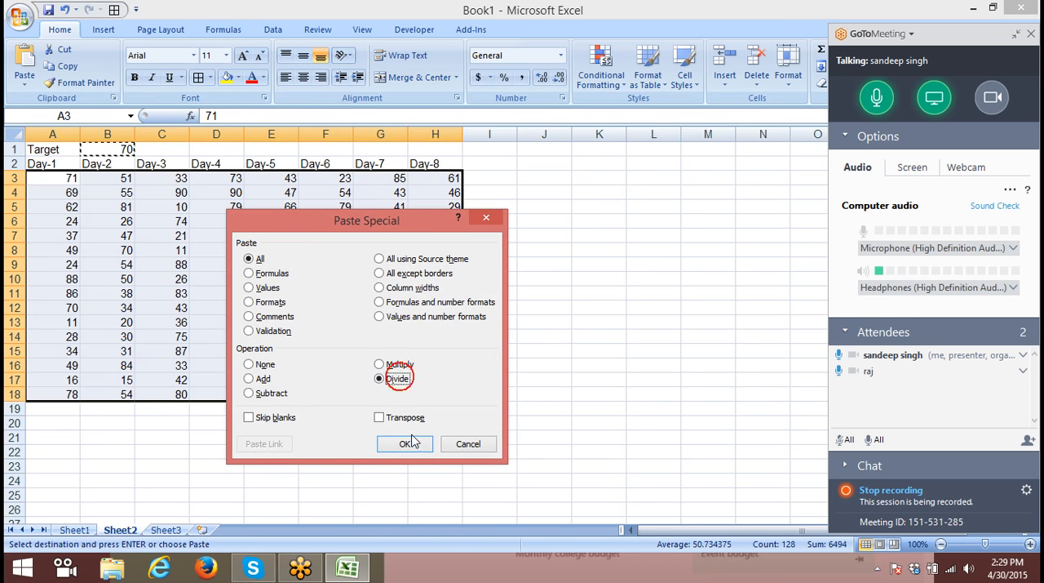
left_click(405, 443)
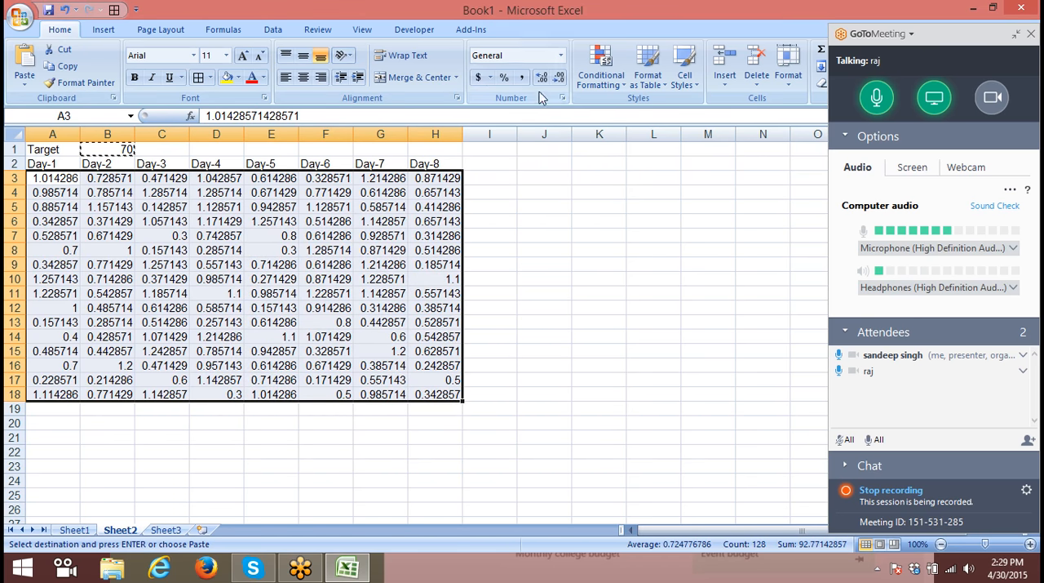
- Try the percent style on A3:H18, and undo both the percent formatting and the division by the target
left_click(502, 76)
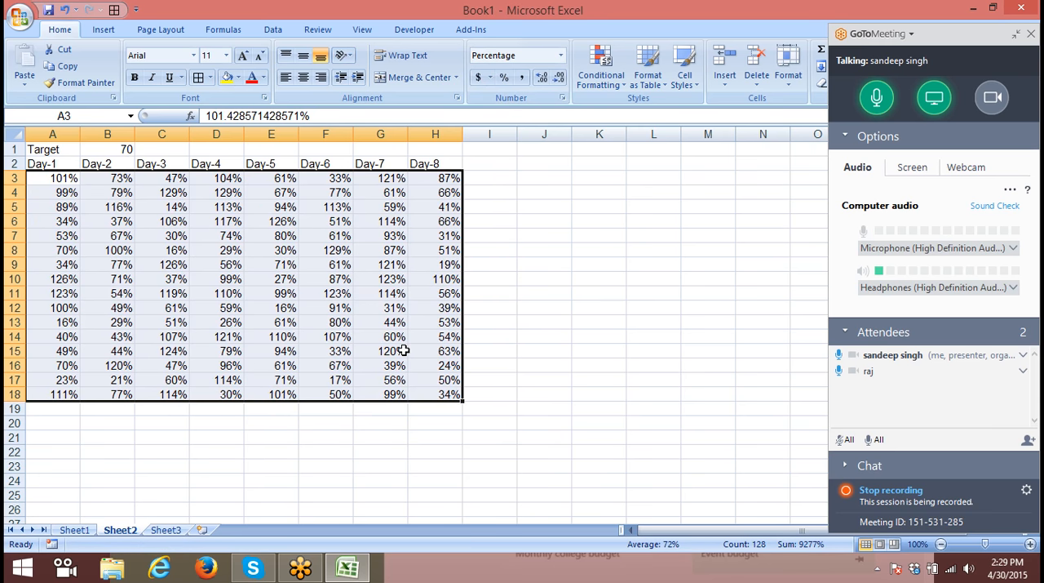
key("ctrl+z")
key("ctrl+z")
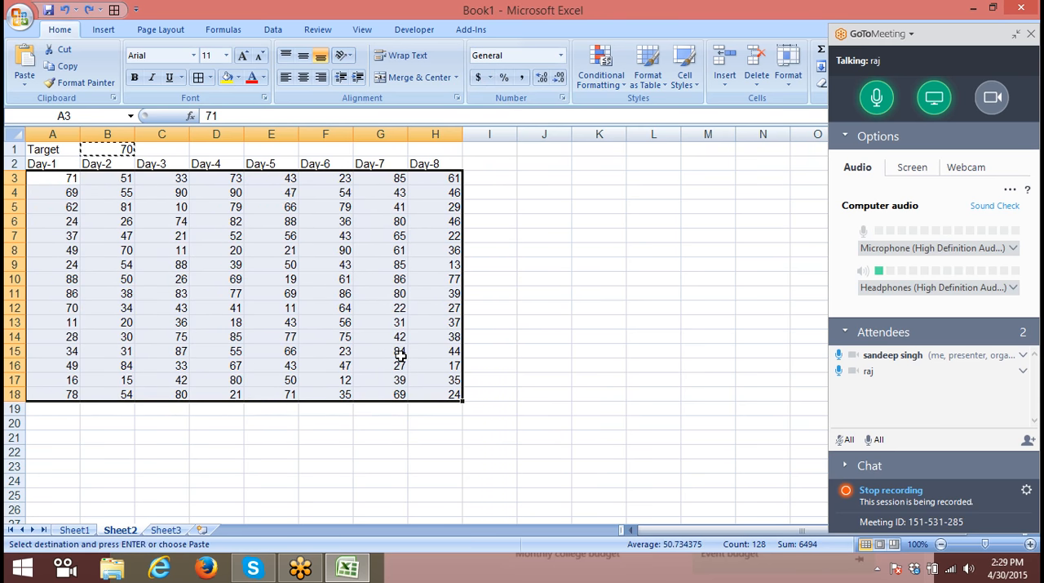
- Insert a blank column before the Day-5 column and select the target value in B1
left_click(265, 135)
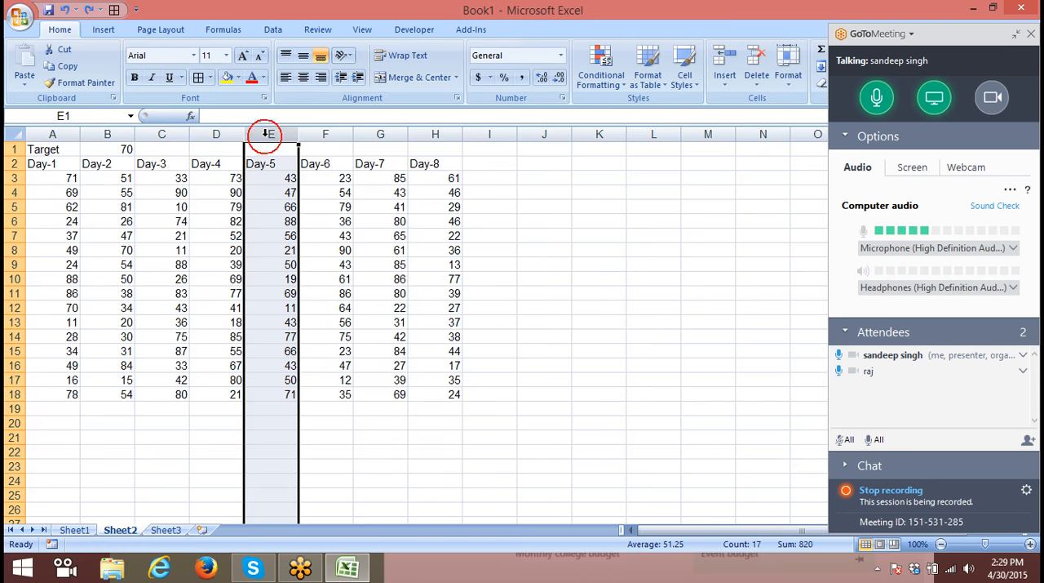
key("ctrl+shift+plus")
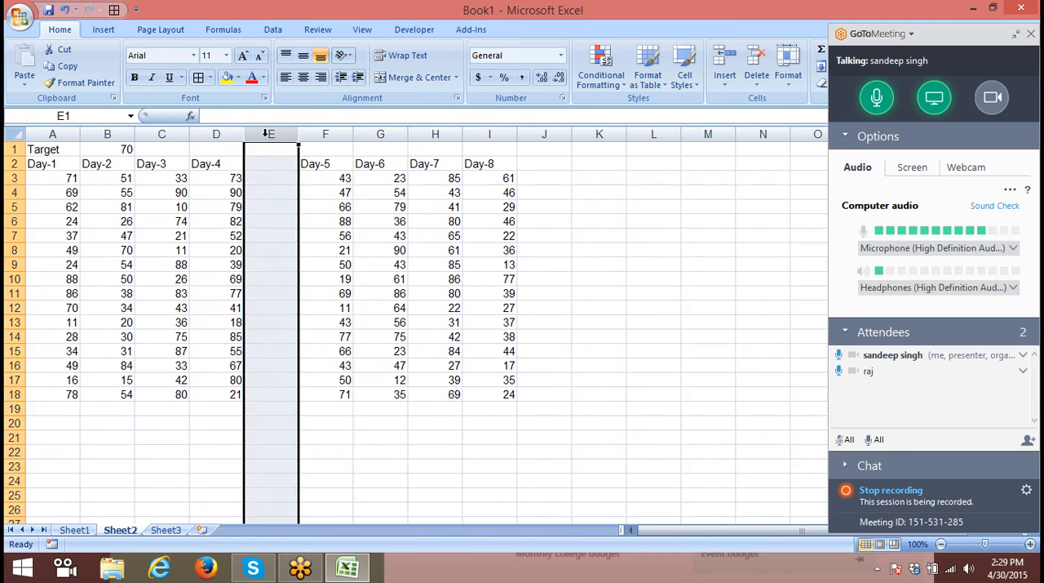
left_click(106, 146)
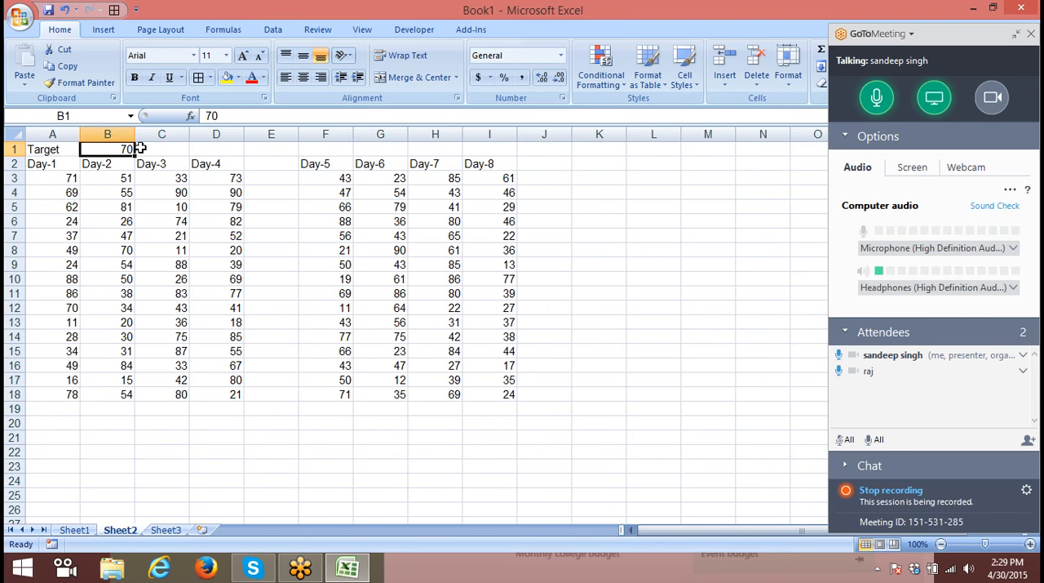
- Move the Target label to F1, clearing B1, and copy the Day-1 to Day-4 headers into F2:I2
left_click(45, 144)
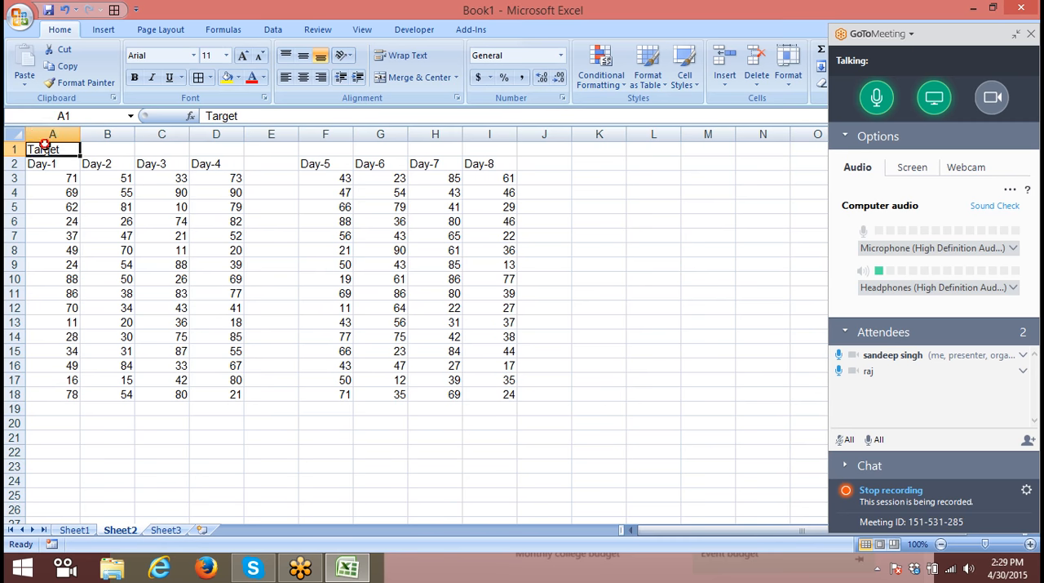
left_click_drag(47, 152, 221, 164)
key("ctrl+c")
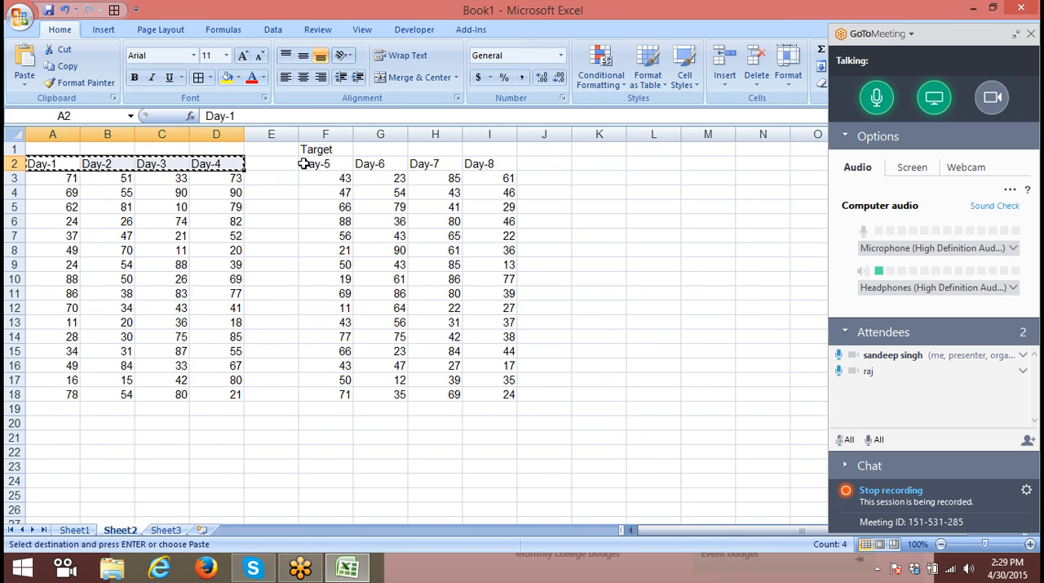
left_click(310, 161)
key("ctrl+v")
key("Escape")
- Try dividing A3:D18 by the target values in F3:I18 with Paste Special's Divide operation, and undo it
left_click_drag(65, 177, 35, 397)
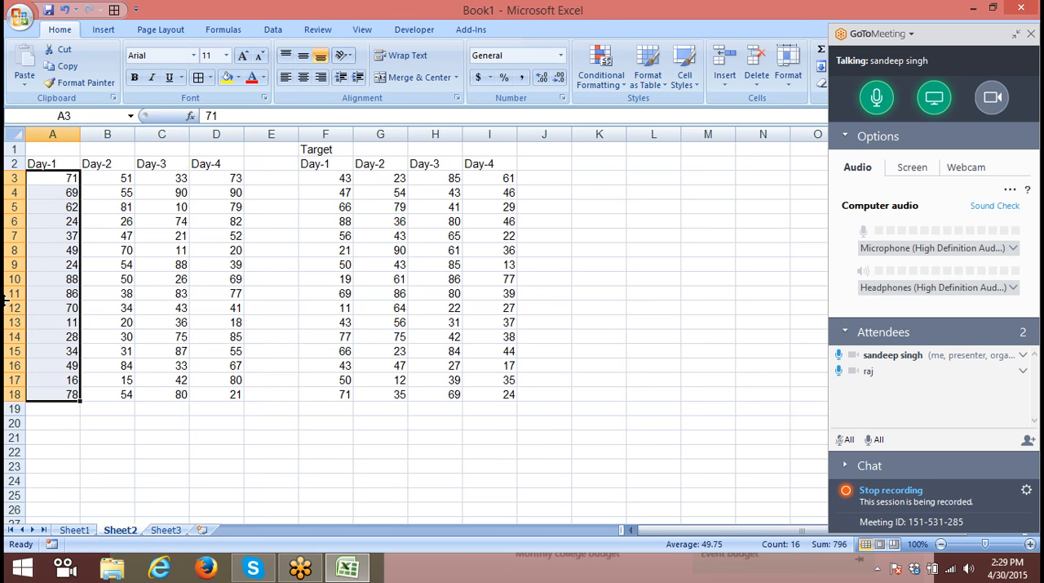
left_click_drag(340, 185, 484, 395)
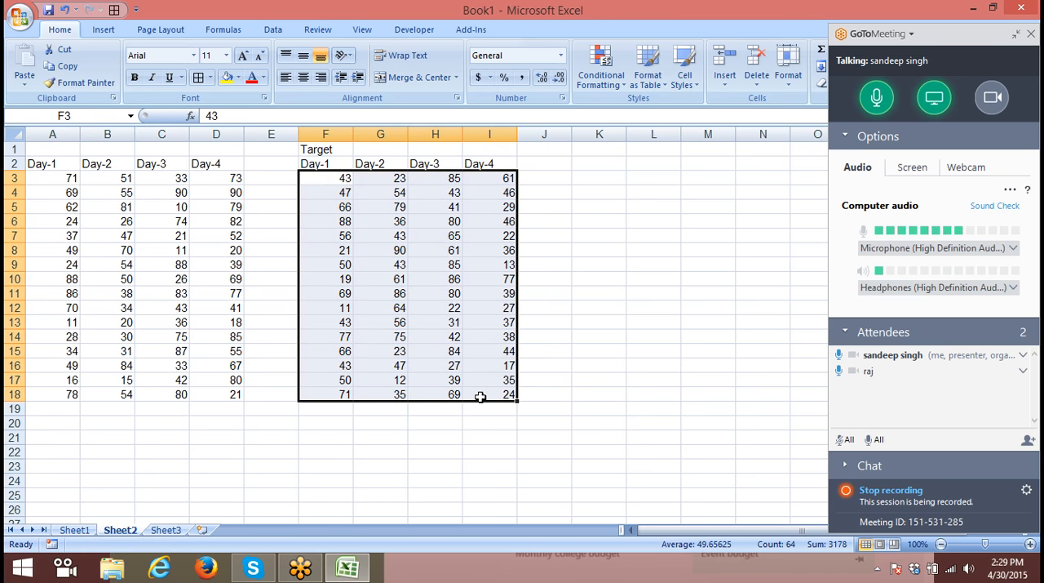
key("ctrl+c")
left_click(59, 178)
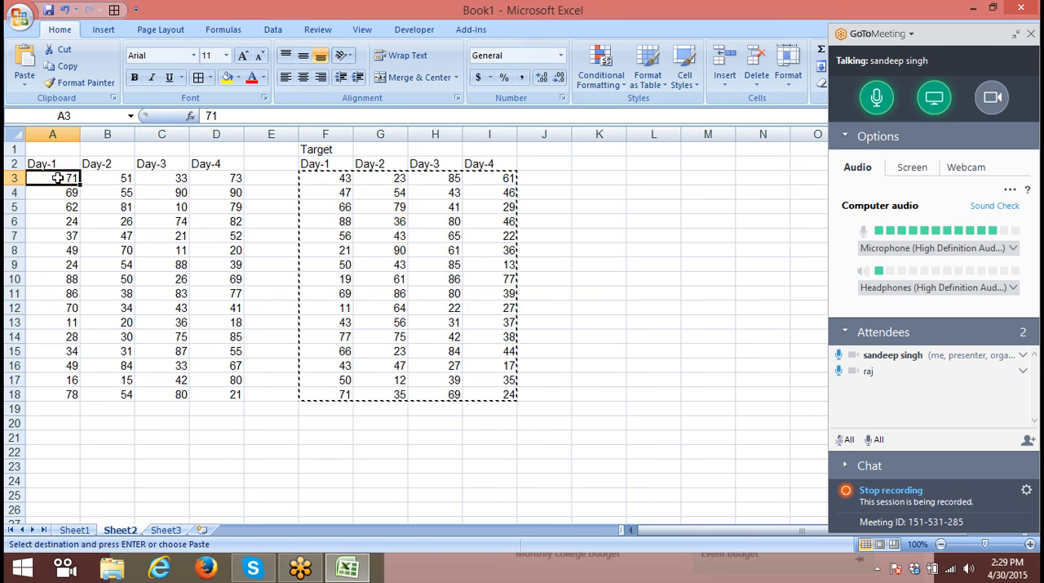
right_click(59, 178)
left_click(98, 236)
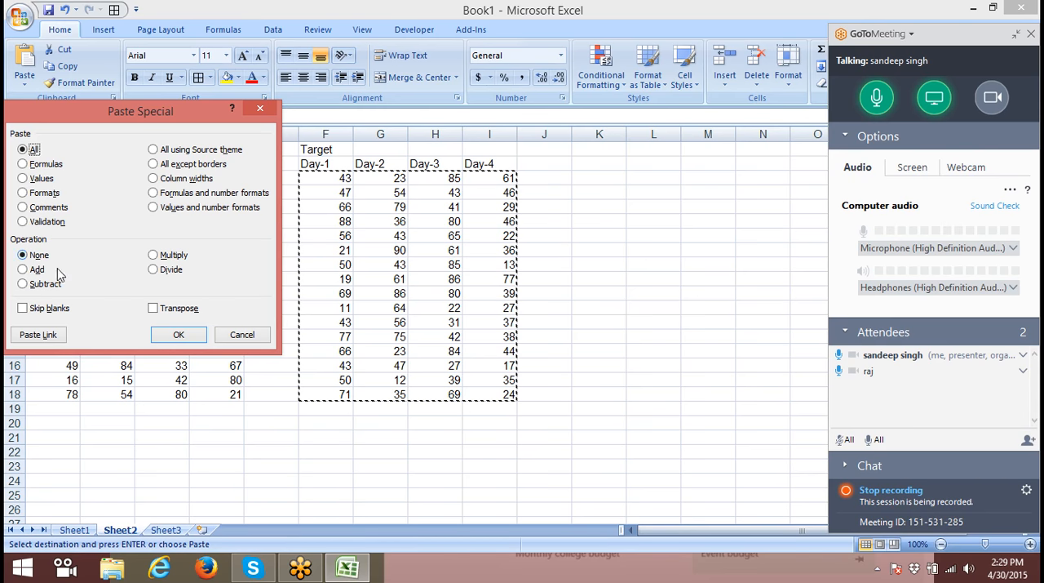
left_click(153, 270)
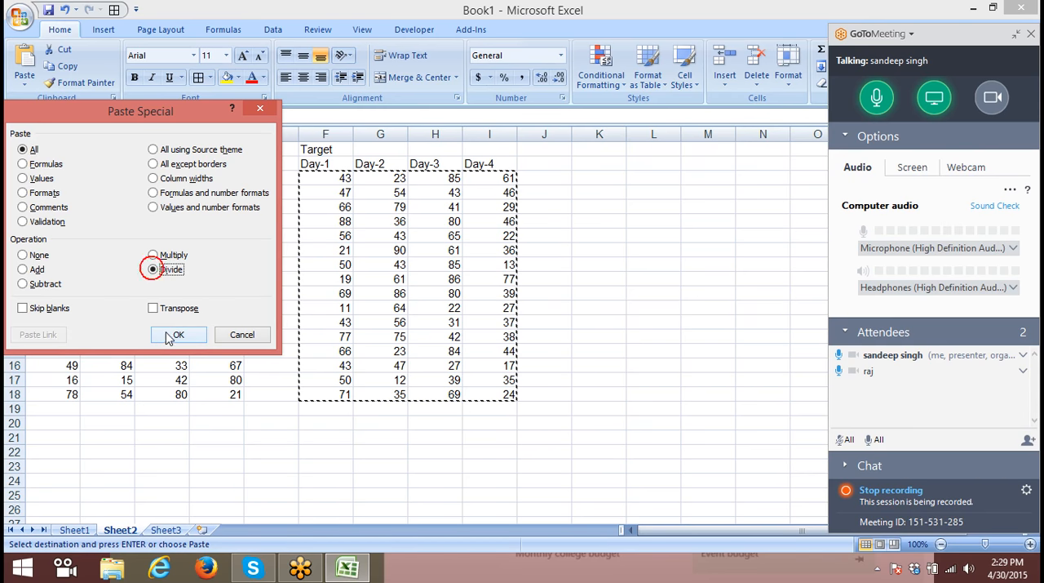
left_click(167, 334)
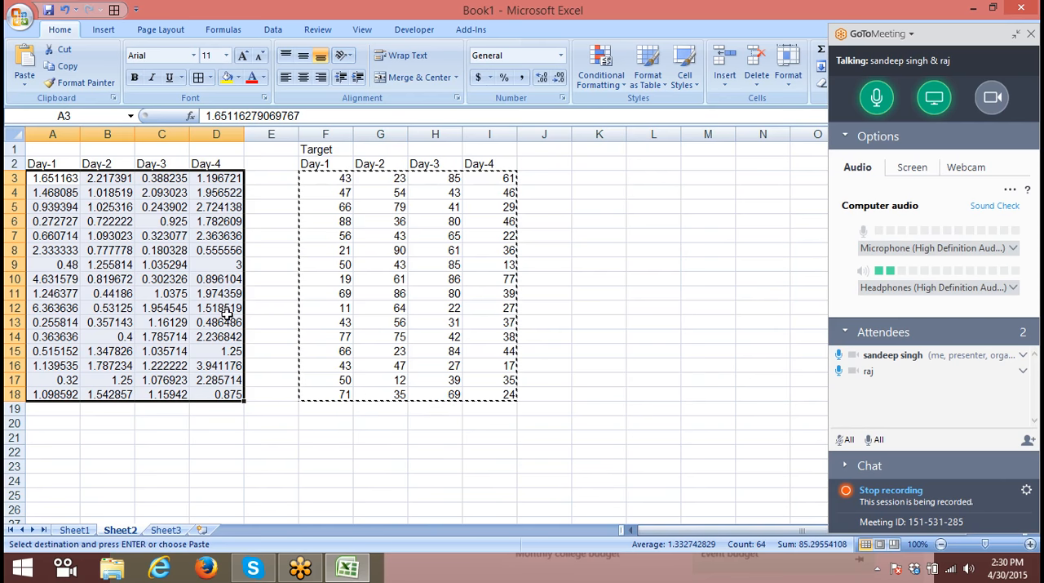
key("ctrl+v")
key("Escape")
- Replace the value in A3 with the formula =RANDBETWEEN(10,90)
left_click(63, 181)
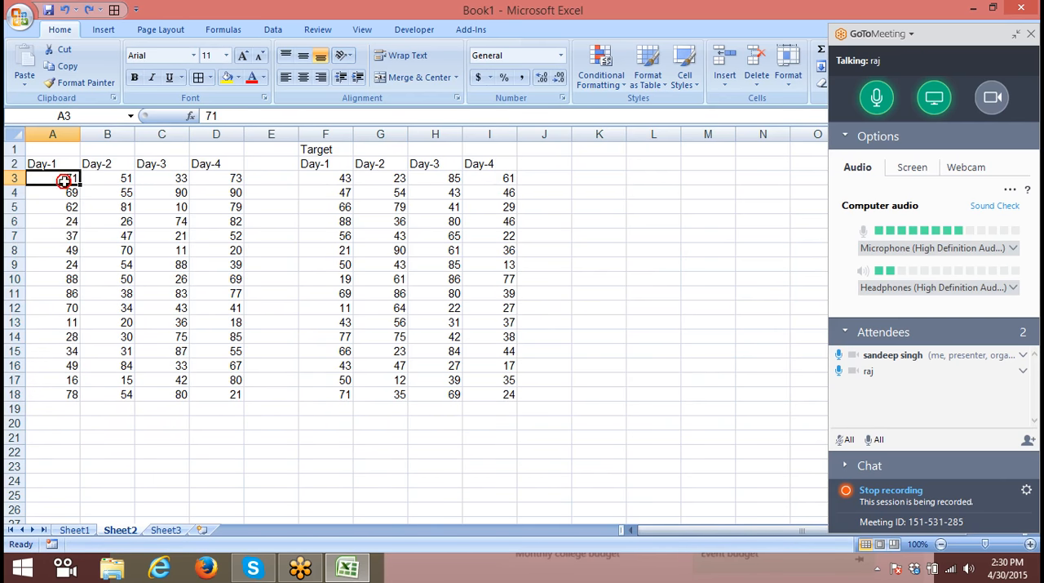
type("=ra")
key("Return")
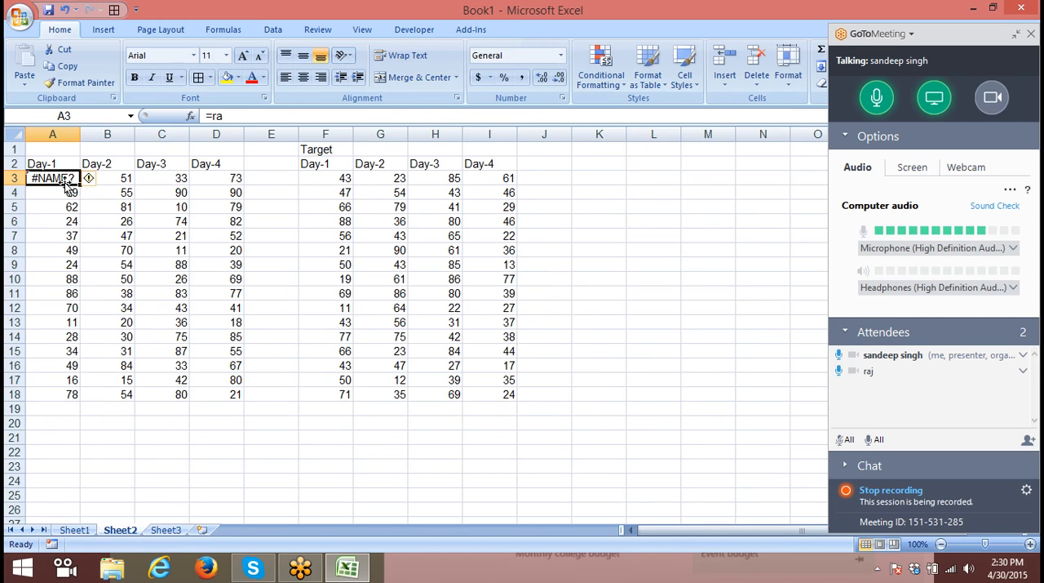
type("=r")
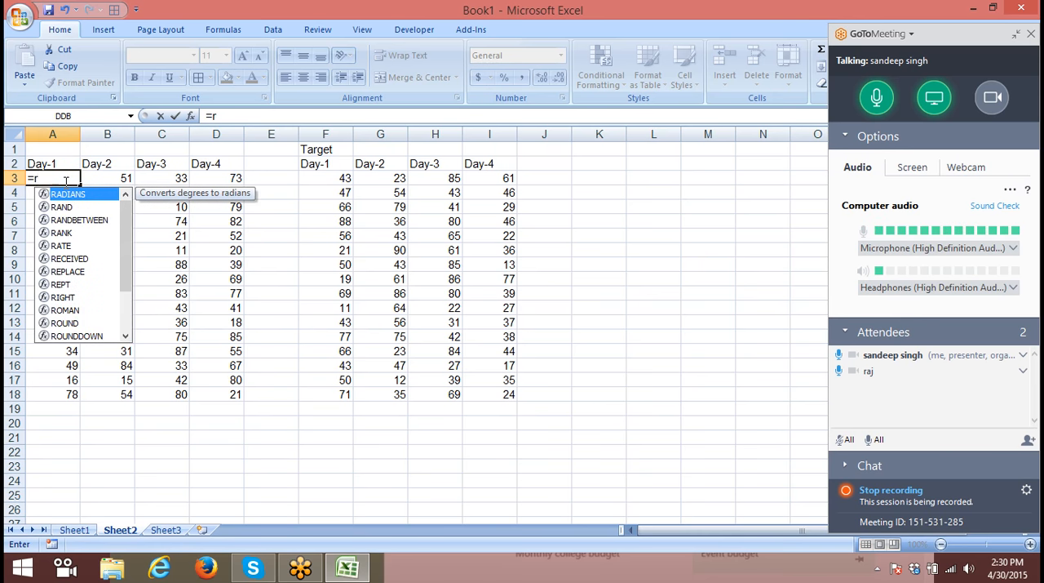
key("Down")
key("Tab")
type("10")
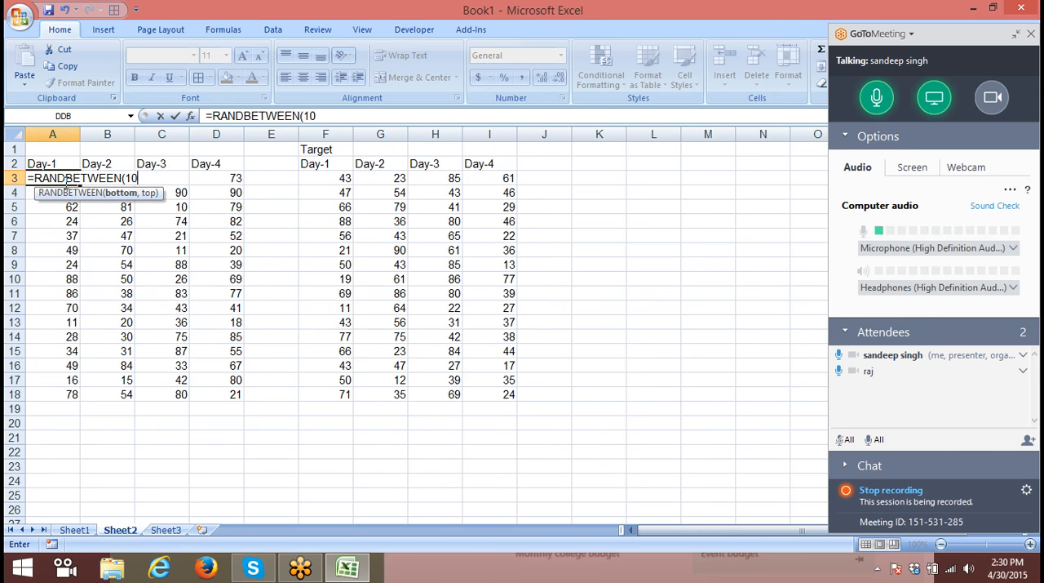
type(",90")
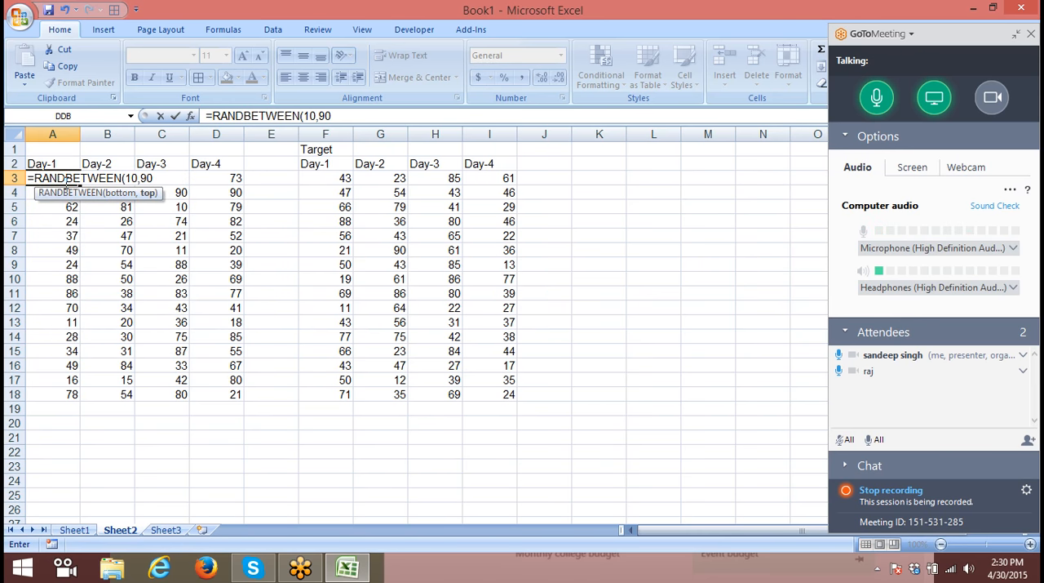
type(")")
left_click(75, 256)
- Fill the RANDBETWEEN formula from A3 across A3:D18 and check it in several cells
left_click_drag(35, 177, 220, 397)
key("F9")
key("F9")
key("F9")
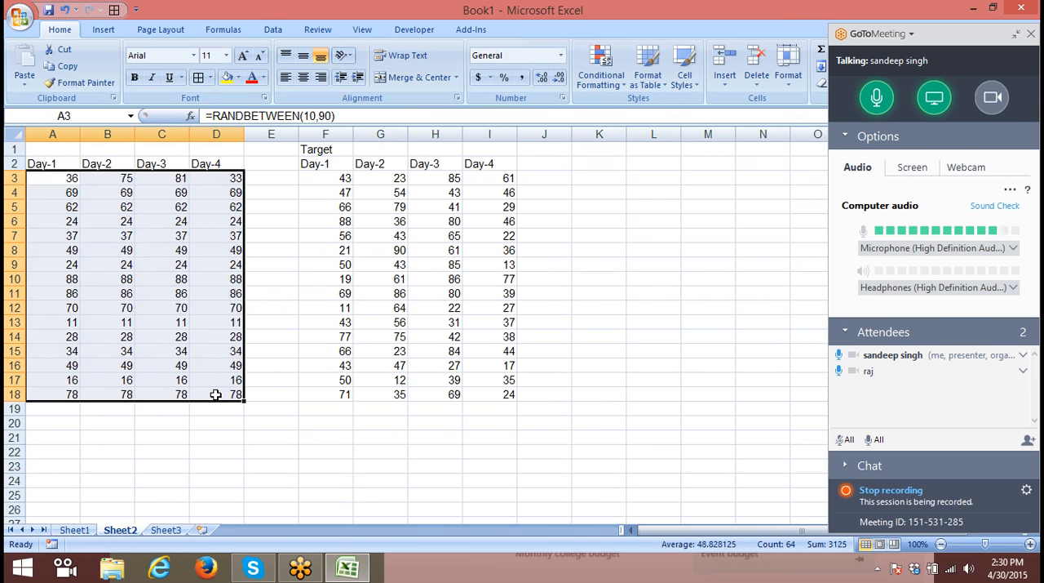
left_click(414, 259)
left_click(201, 208)
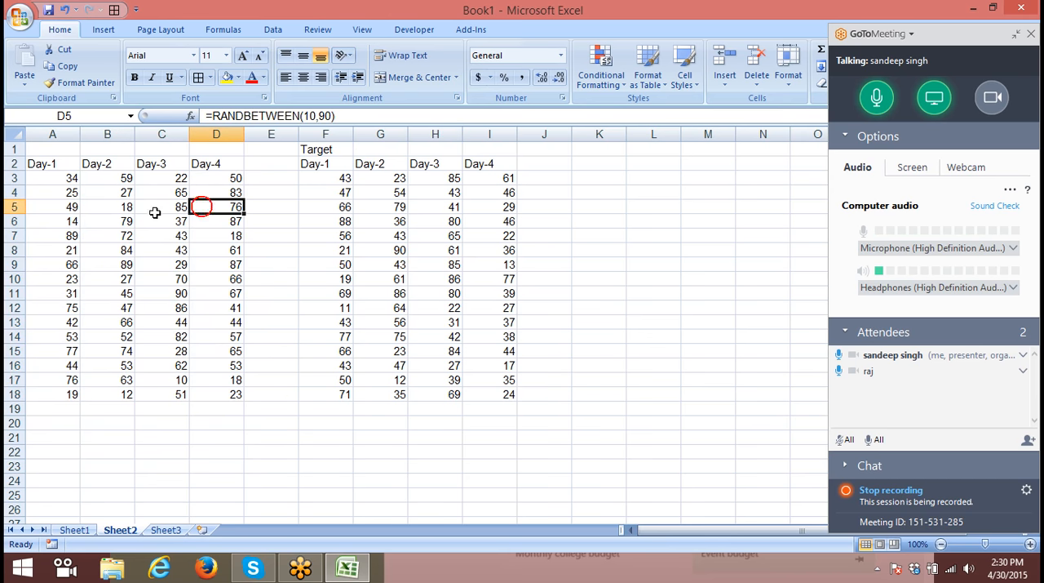
left_click(114, 236)
left_click(127, 284)
left_click(164, 305)
- Divide the formulas in A3:D18 by the target values in F3:I18 using Paste Special with the Divide operation
left_click_drag(344, 178, 483, 393)
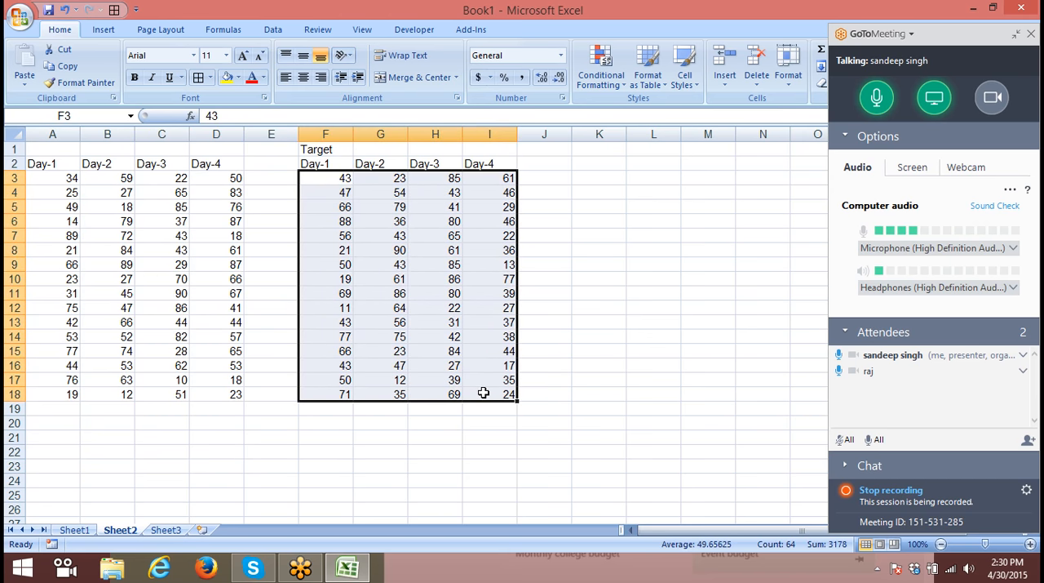
key("ctrl+c")
left_click(68, 180)
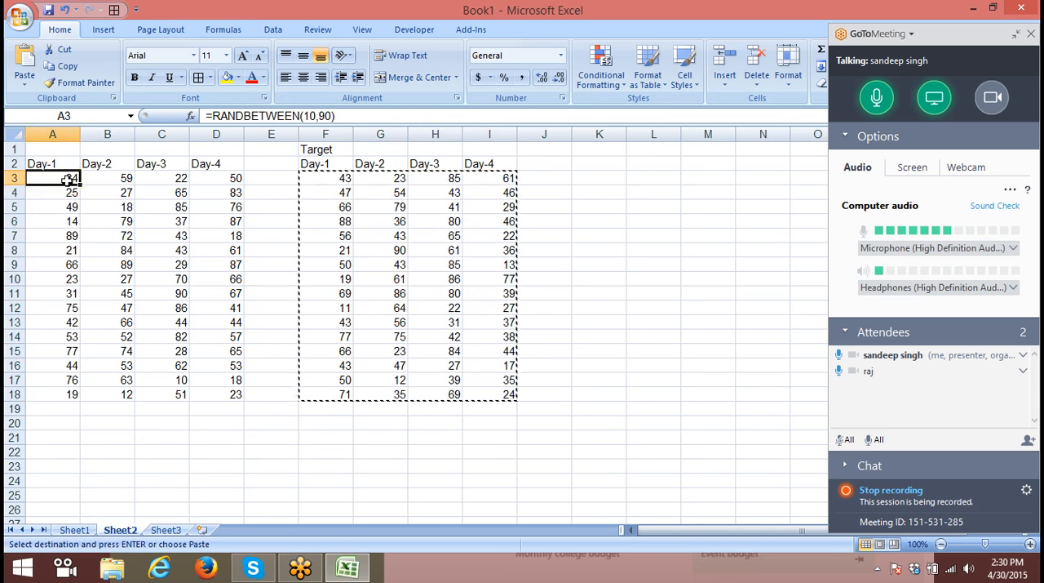
right_click(68, 180)
left_click(96, 235)
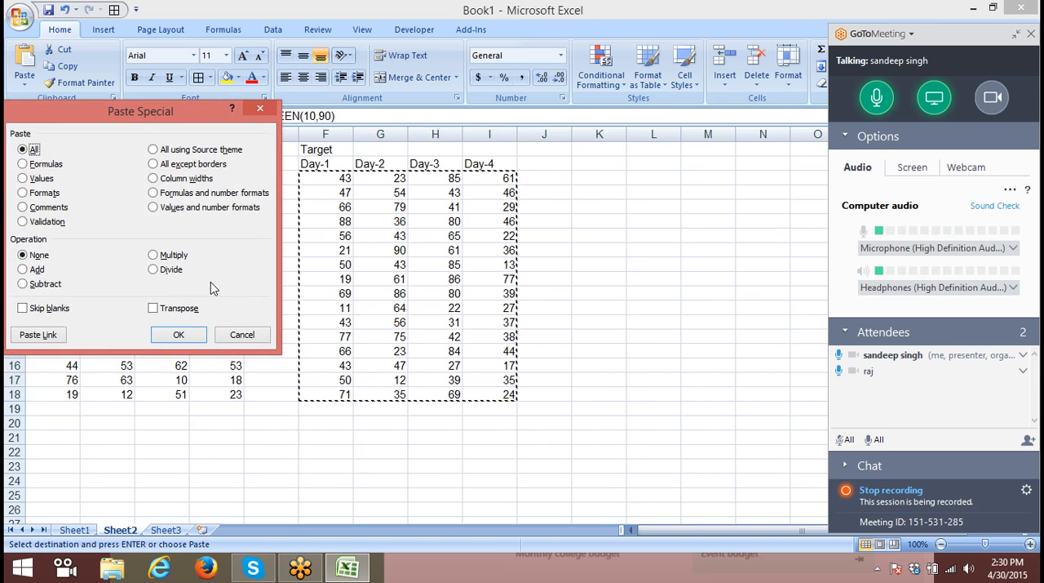
left_click(153, 269)
left_click_drag(187, 111, 653, 119)
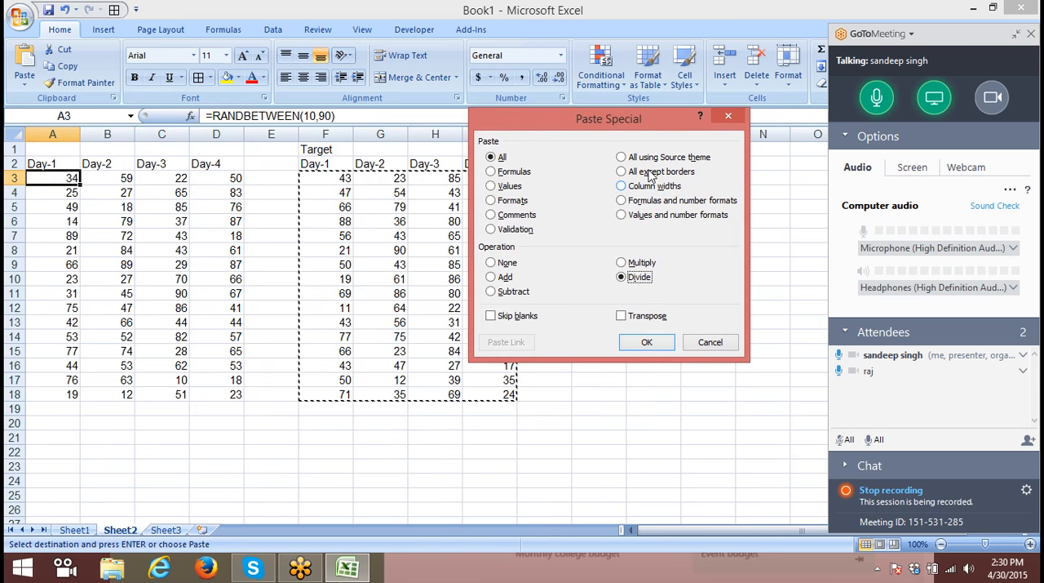
left_click(644, 344)
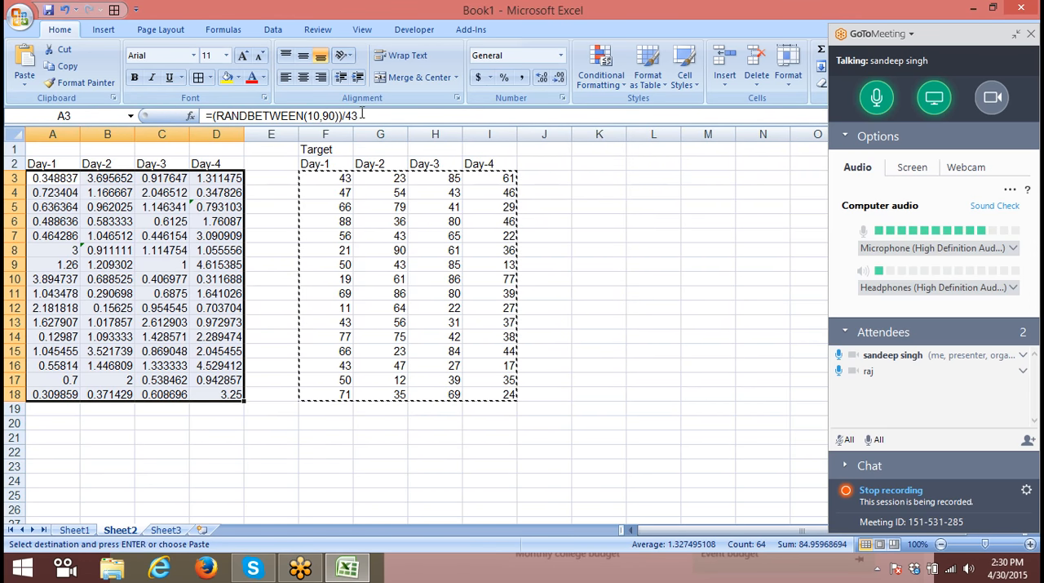
- Inspect the formulas in several cells of A3:D18 to see how the divisor was added
left_click(206, 192)
left_click(201, 235)
left_click(197, 250)
left_click(176, 296)
left_click(96, 309)
left_click(88, 276)
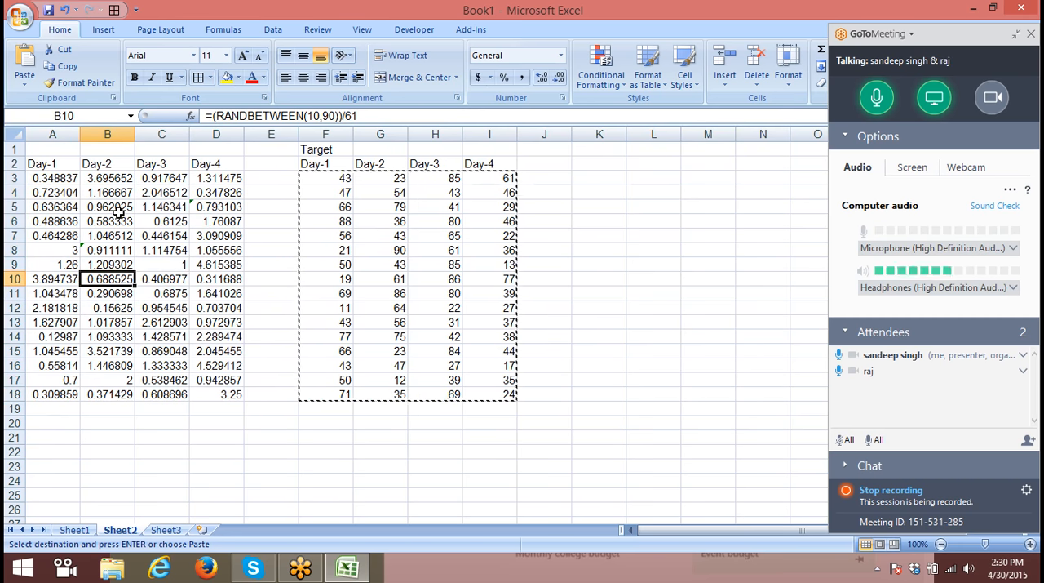
- Enter the heading Sales in A1 of Sheet3
left_click(167, 531)
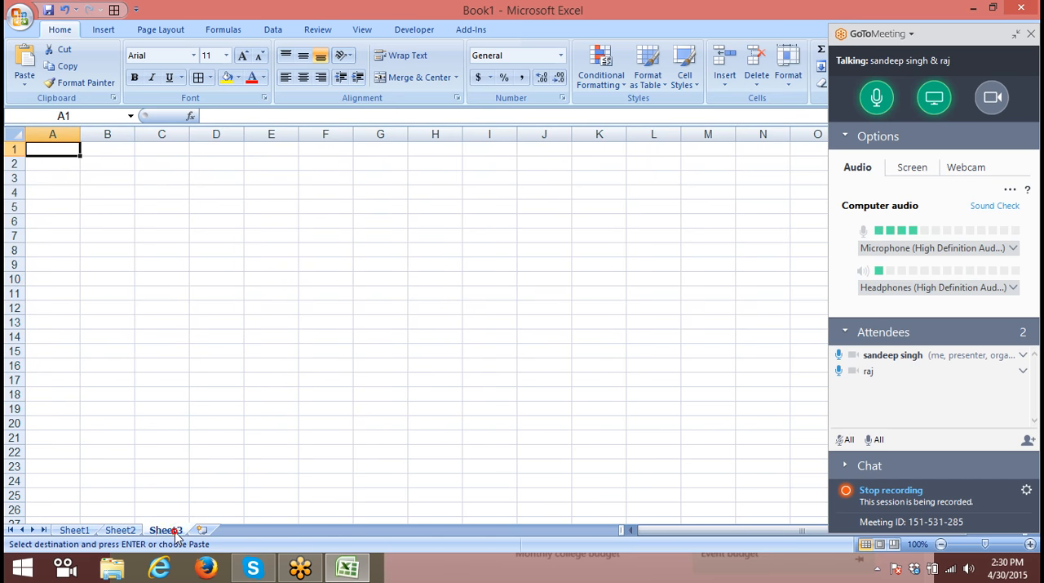
type("Sales")
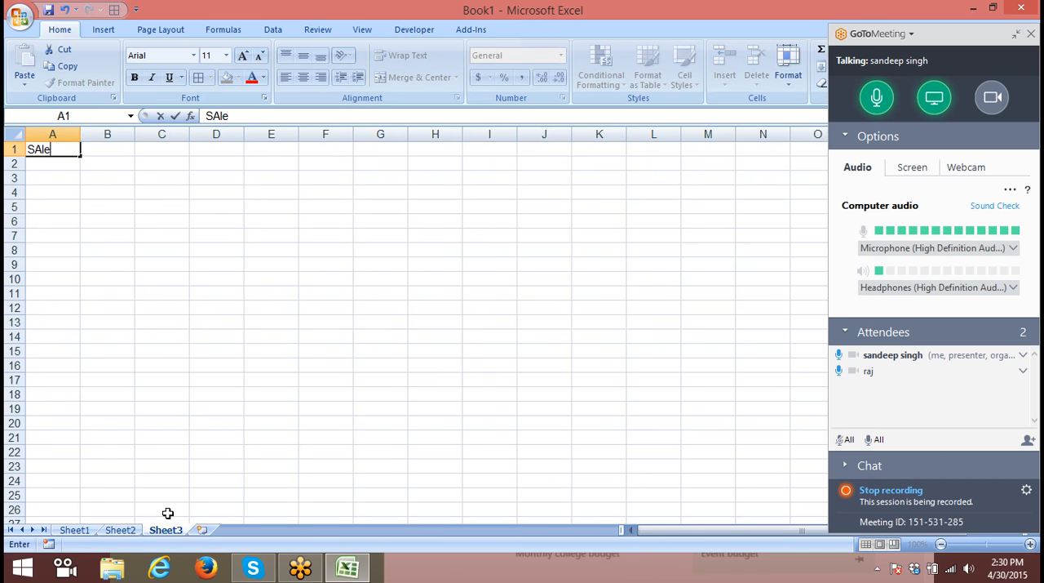
key("Return")
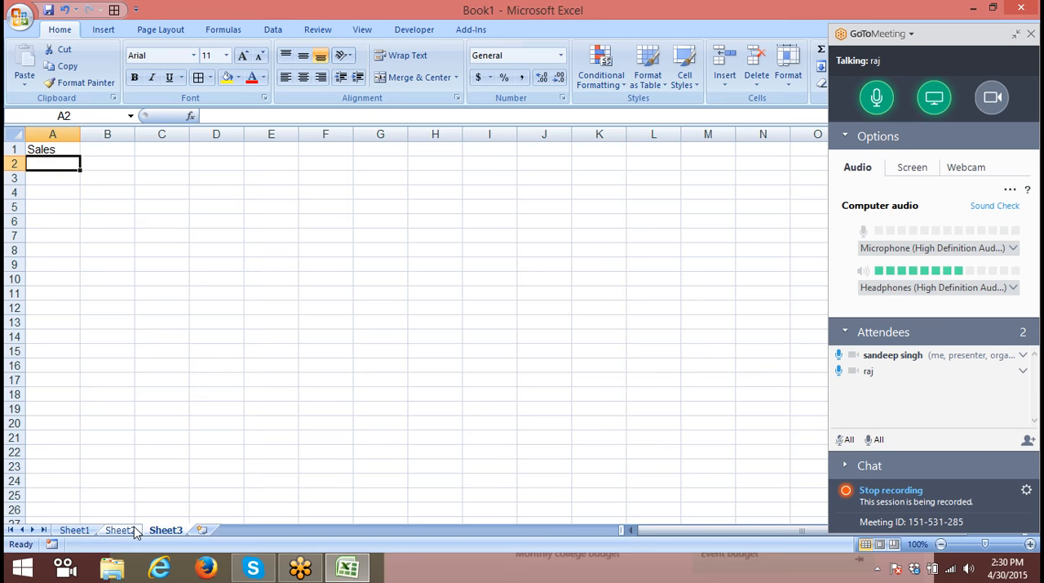
left_click(122, 530)
left_click(166, 531)
- Enter =RANDBETWEEN(10,90) in A2 under the Sales heading and fill it down to A31
type("=ra")
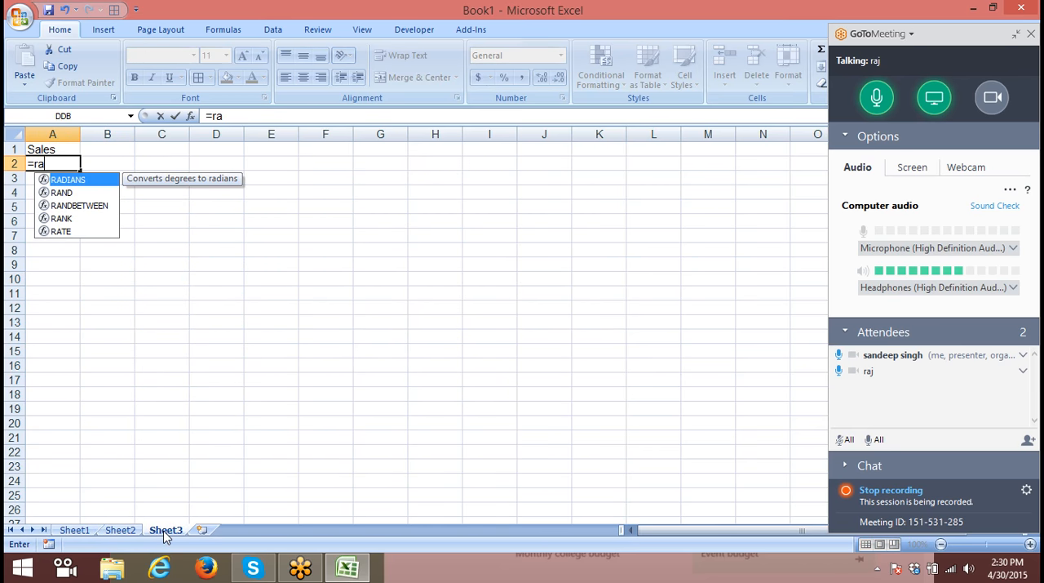
key("Down")
key("Down")
key("Tab")
type("10,90")
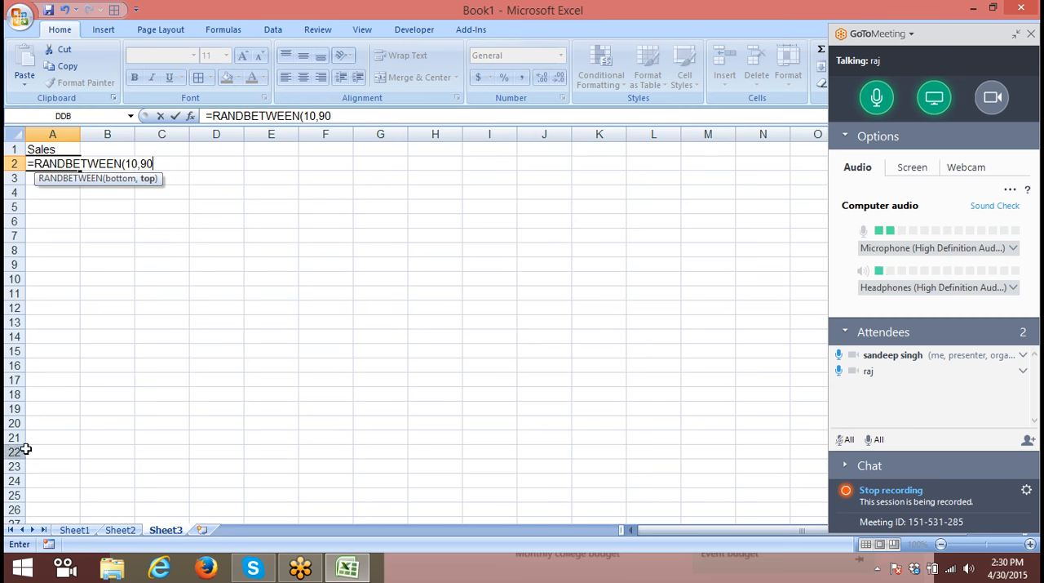
left_click(48, 377)
left_click(51, 165)
left_click_drag(75, 176, 72, 510)
left_click(129, 521)
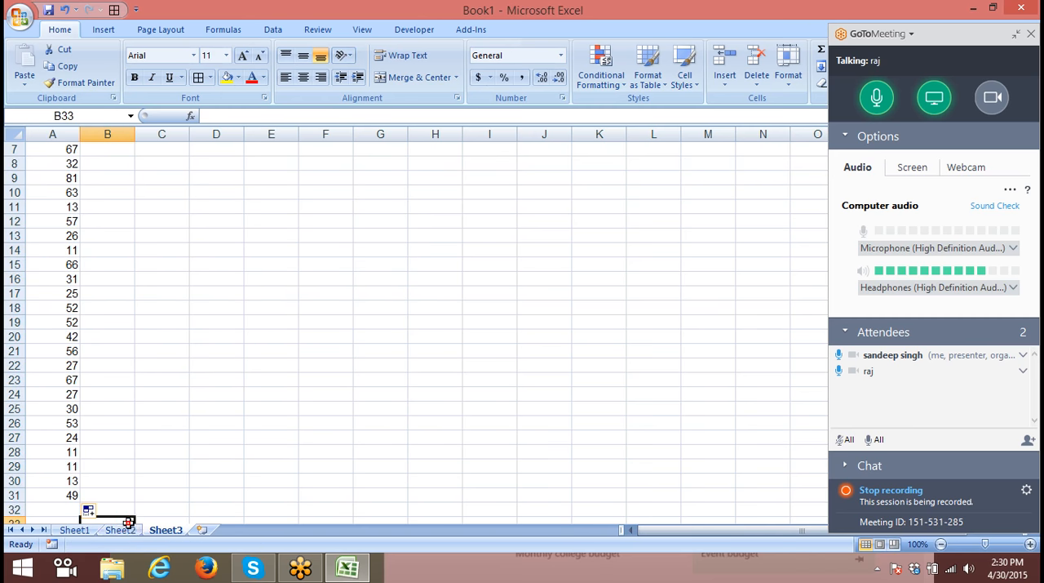
- Insert a blank row on Sheet2 after each of the first four data rows
left_click(122, 530)
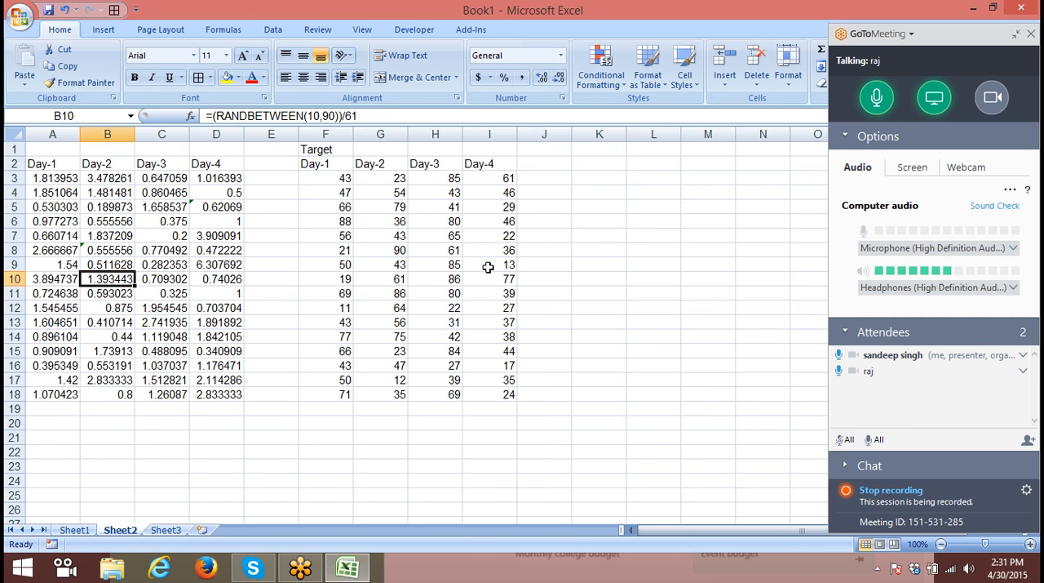
left_click(508, 194)
key("shift+space")
key("ctrl+shift+plus")
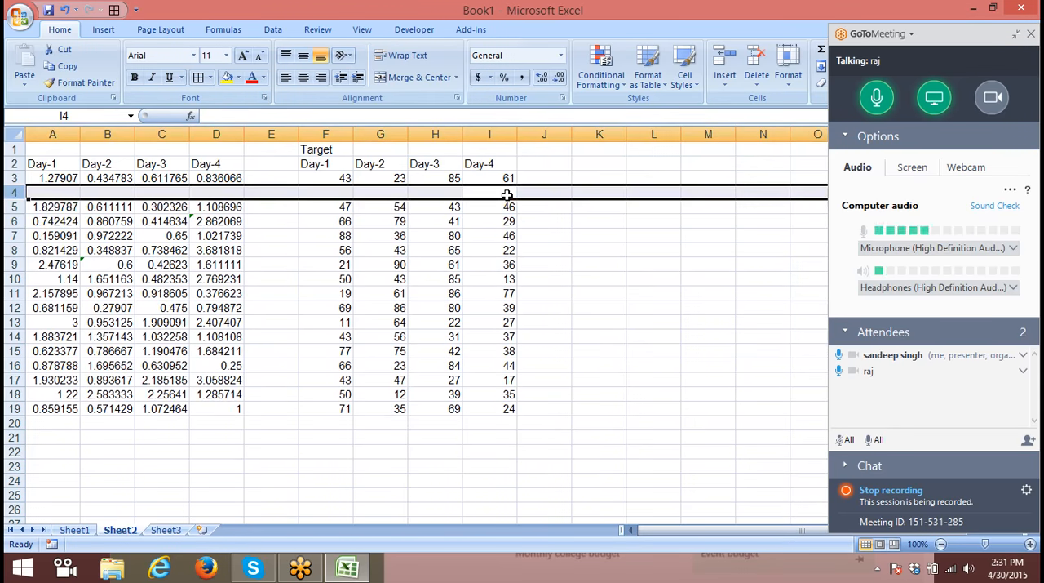
key("Down")
key("Down")
key("shift+space")
key("ctrl+shift+plus")
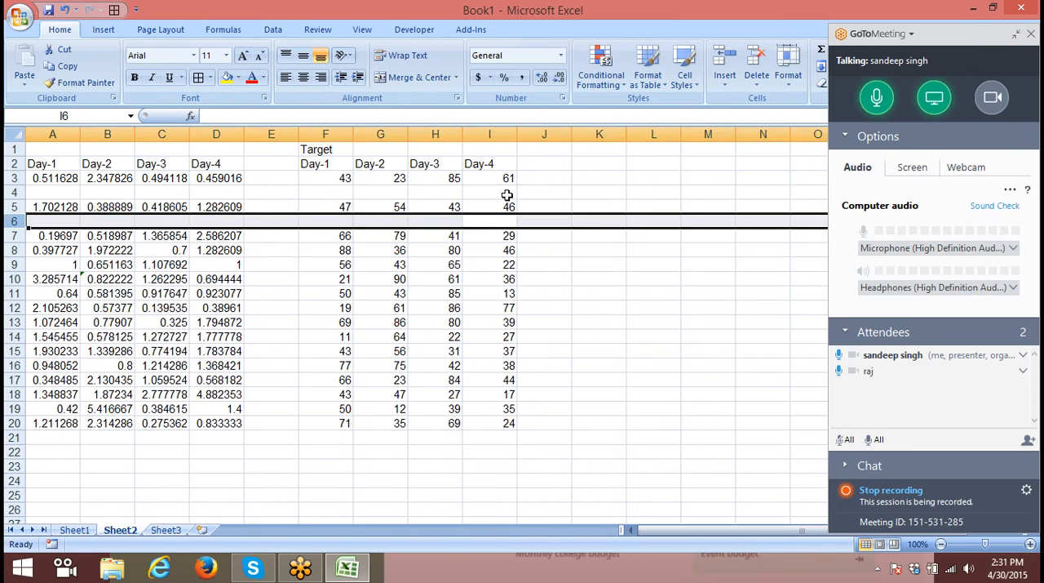
key("Down")
key("Down")
key("shift+space")
key("ctrl+shift+plus")
key("Down")
key("Down")
key("shift+space")
key("ctrl+shift+plus")
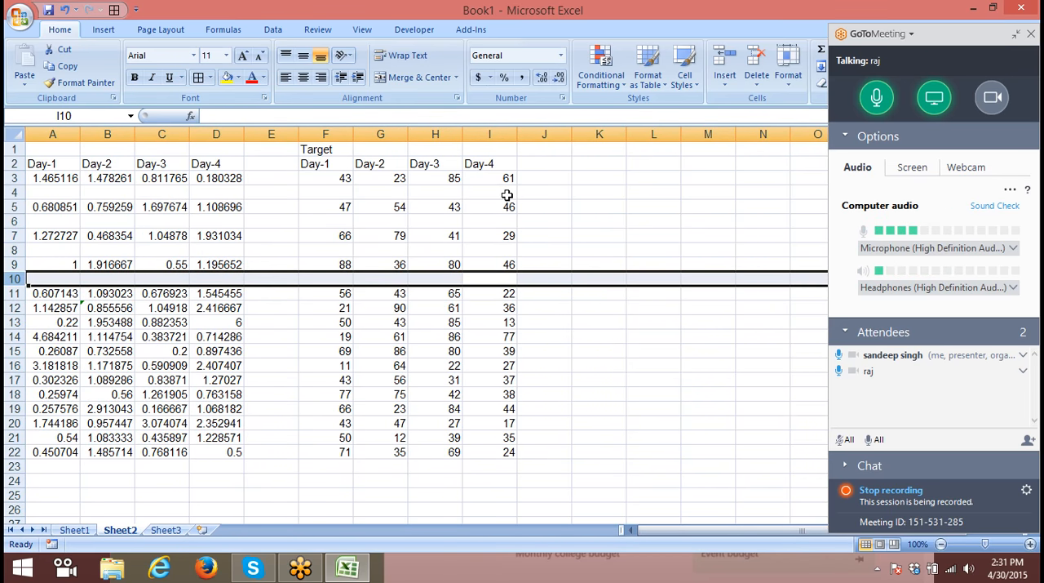
- Undo the blank row insertions on Sheet2 and the formula fill in Sheet3's Sales column
key("ctrl+z")
key("ctrl+z")
key("ctrl+z")
key("ctrl+Page_Down")
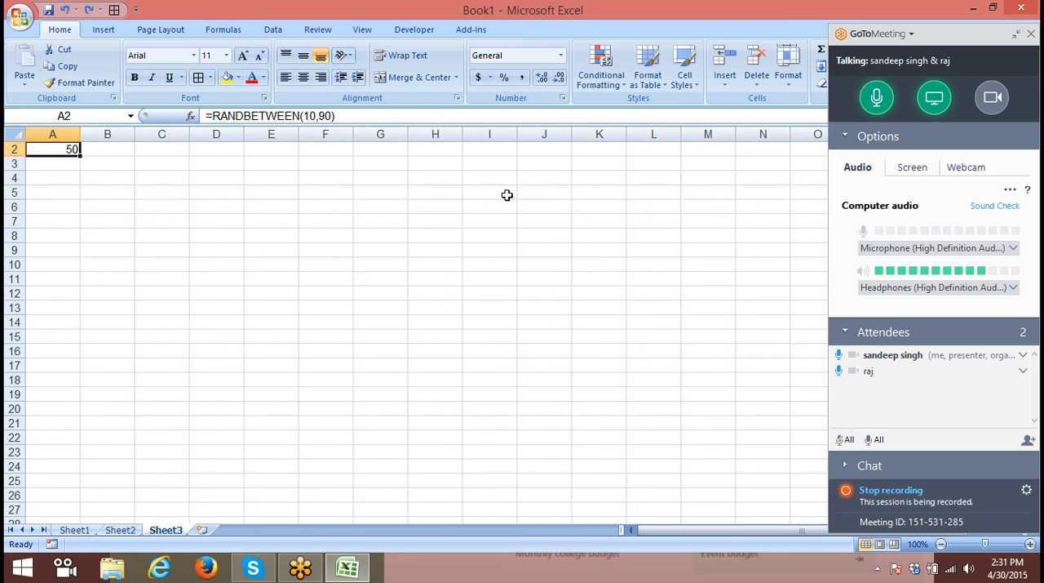
- Fill the RANDBETWEEN formula in Sheet3's Sales column from A2 down to A28
scroll(137, 231, "up", 1)
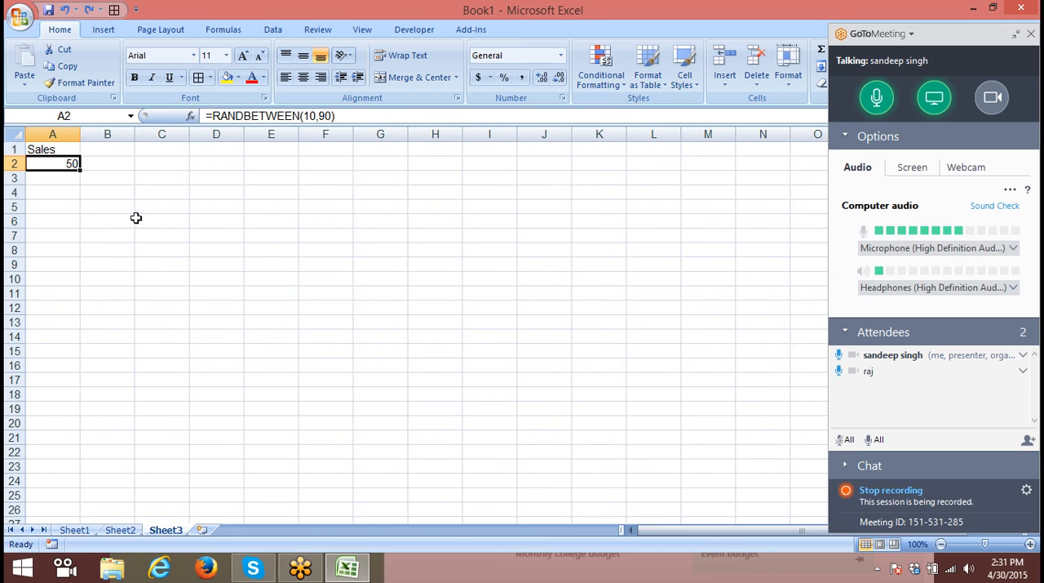
left_click_drag(83, 170, 70, 527)
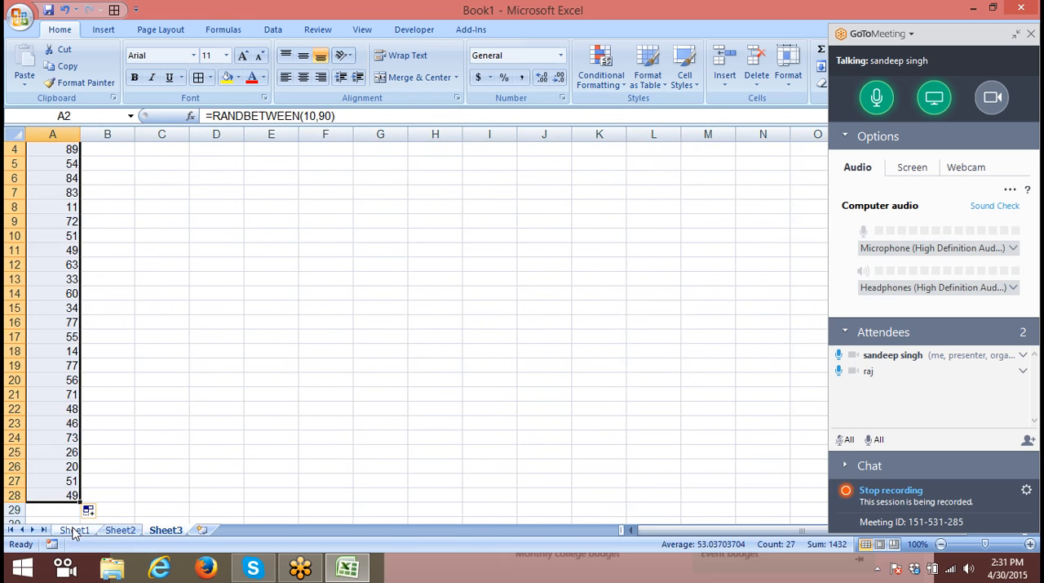
- Copy the target table F2:I18 from Sheet2 and paste it at A1 of a new worksheet
left_click(120, 533)
left_click_drag(320, 167, 483, 394)
key("ctrl+c")
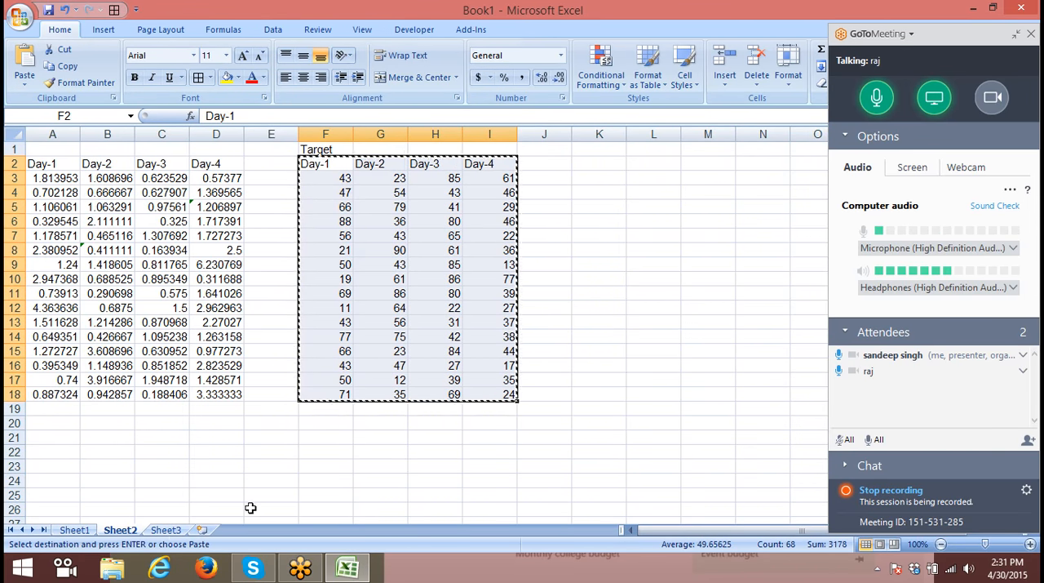
left_click(169, 532)
scroll(150, 435, "up", 1)
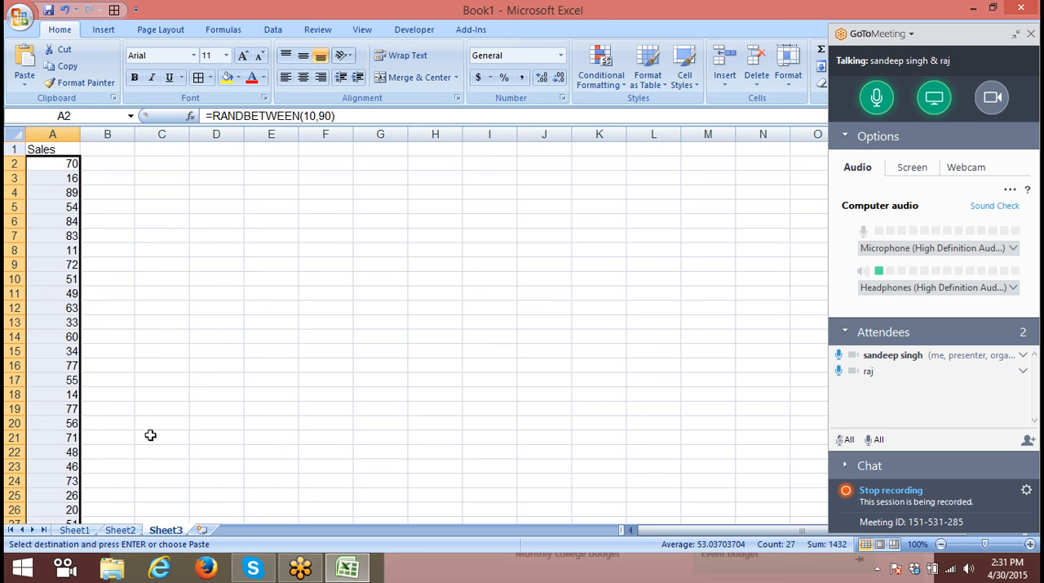
left_click(201, 530)
key("ctrl+v")
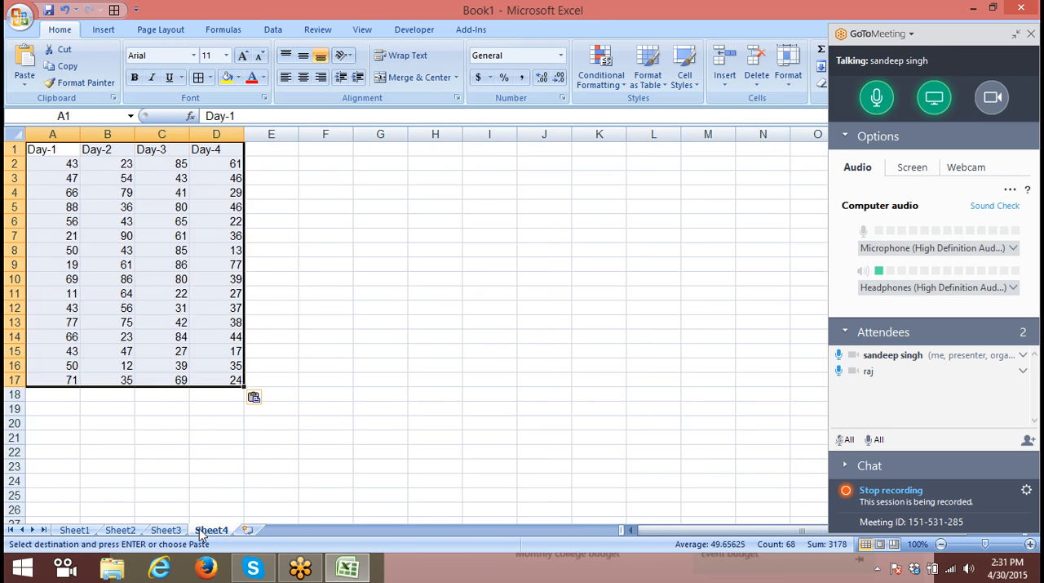
- Start a helper column beside the table with the heading No in E1, 1 in E2 and 2 in E3
left_click(275, 165)
type("1")
key("Return")
type("2")
left_click(237, 265)
left_click(264, 150)
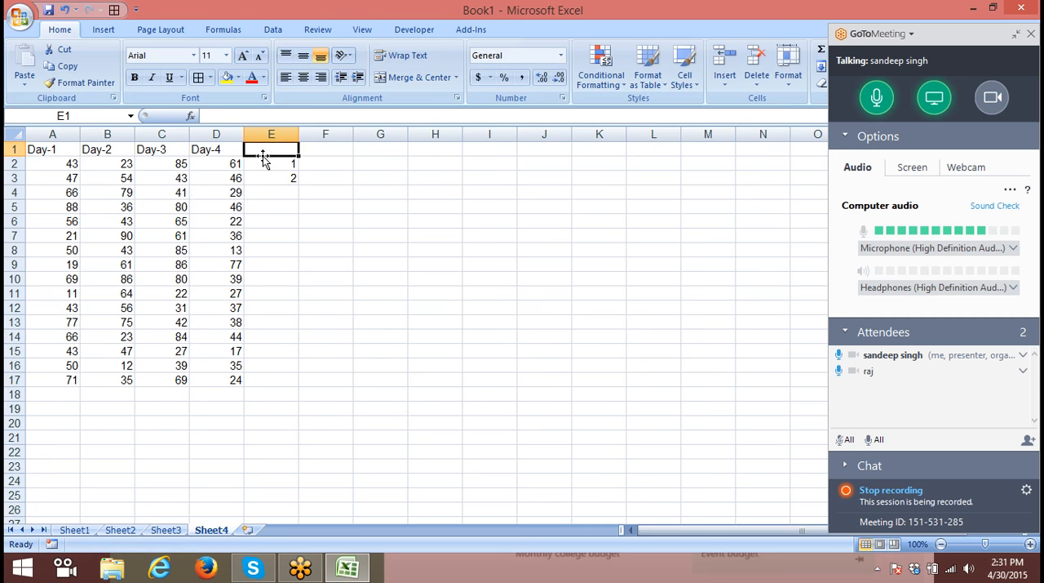
type("No")
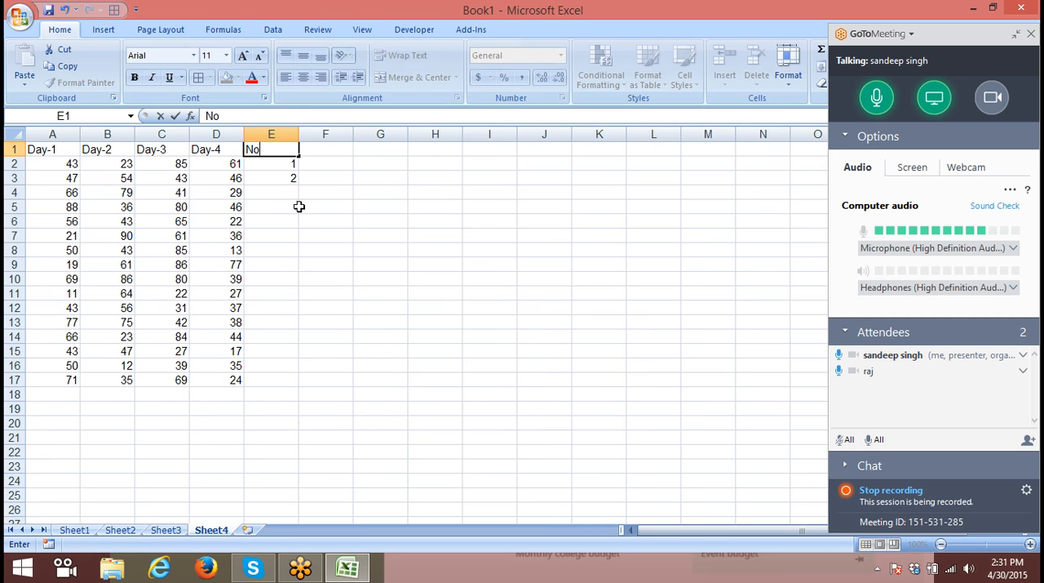
left_click(299, 206)
- Fill the No series down to E17 and paste a copy of E2:E17 directly below, starting at E18
left_click_drag(273, 164, 281, 178)
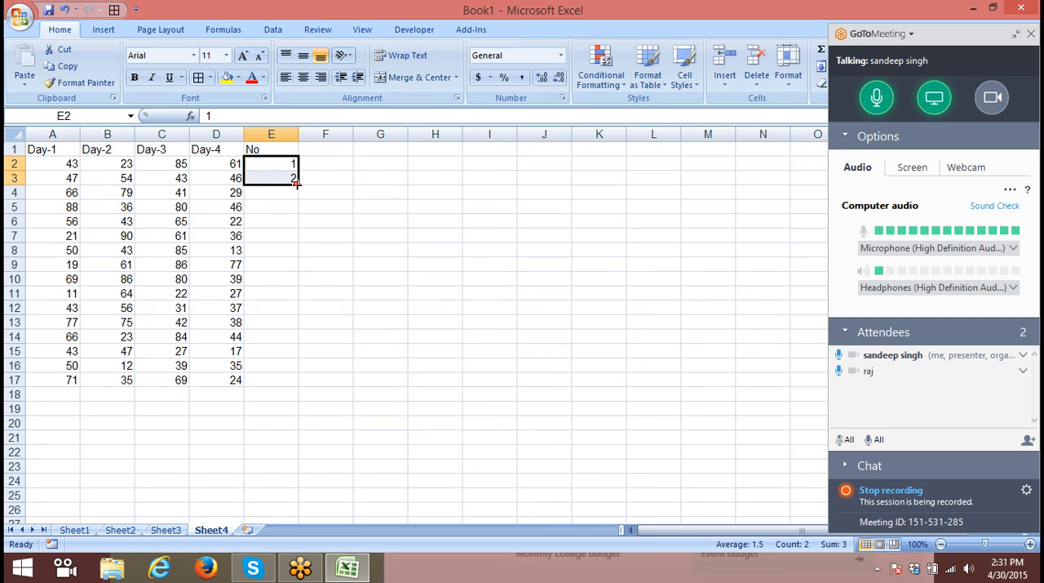
double_click(297, 183)
key("ctrl+c")
left_click(271, 397)
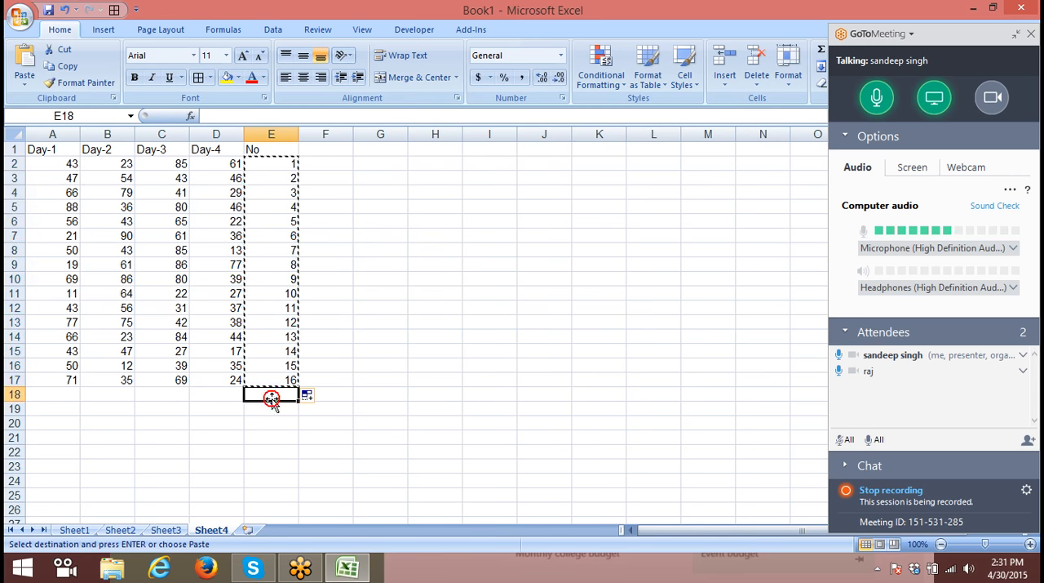
key("Return")
scroll(273, 400, "down", 3)
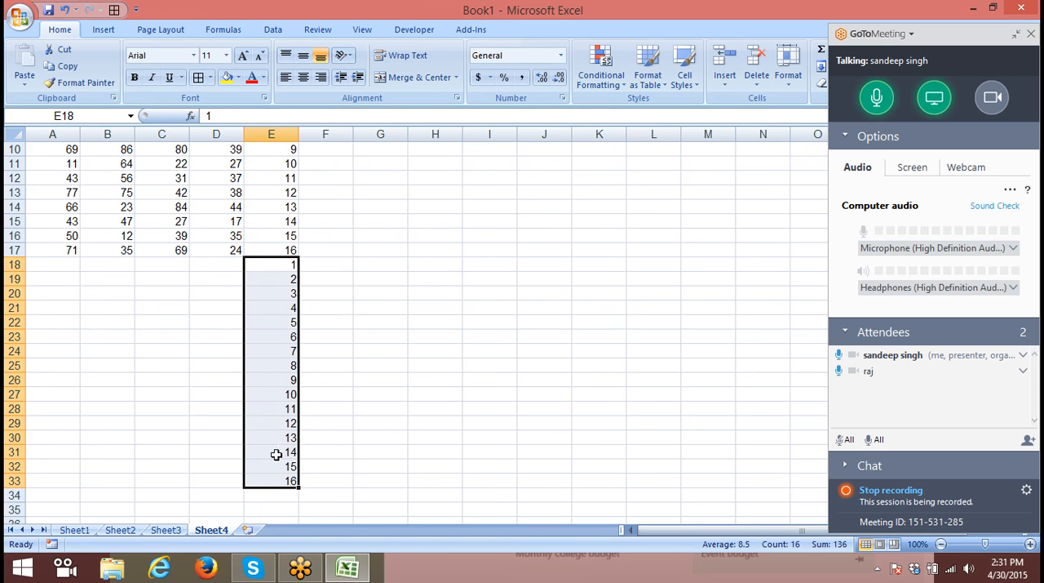
- Sort the range A1:E33 by the No column from smallest to largest to interleave blank rows
left_click_drag(282, 480, 51, 70)
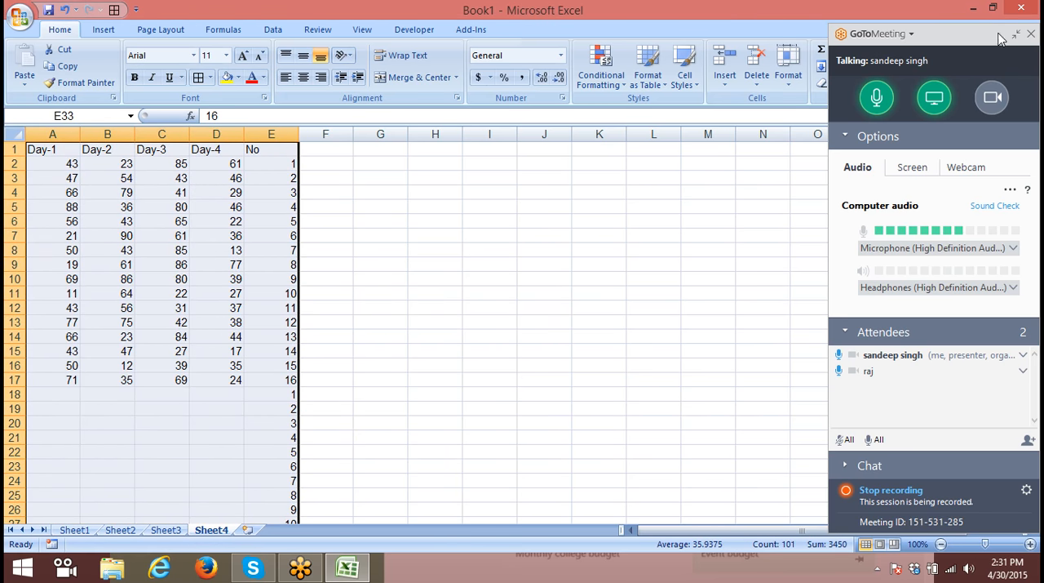
left_click(1013, 37)
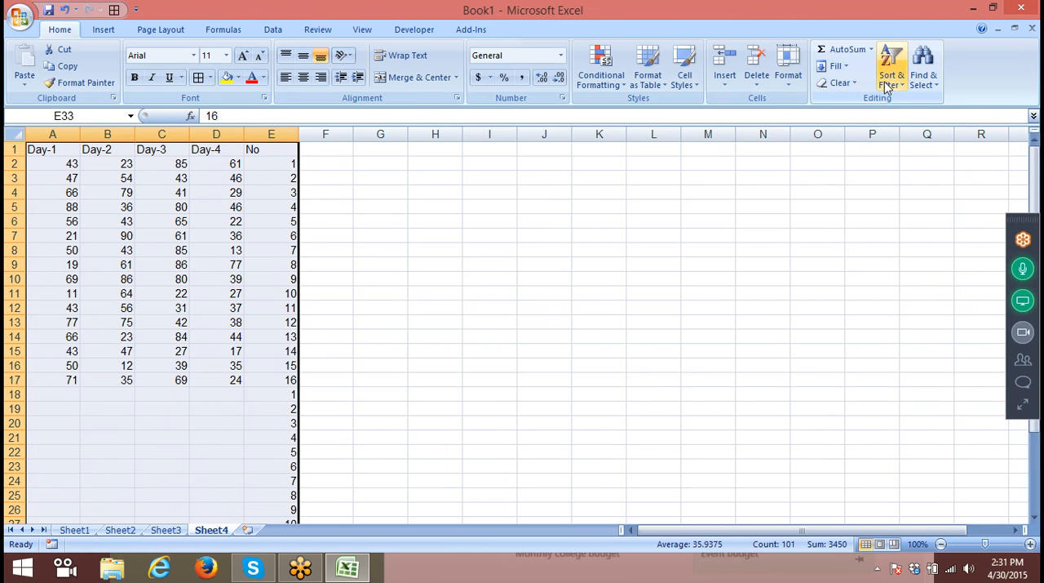
left_click(889, 78)
left_click(913, 134)
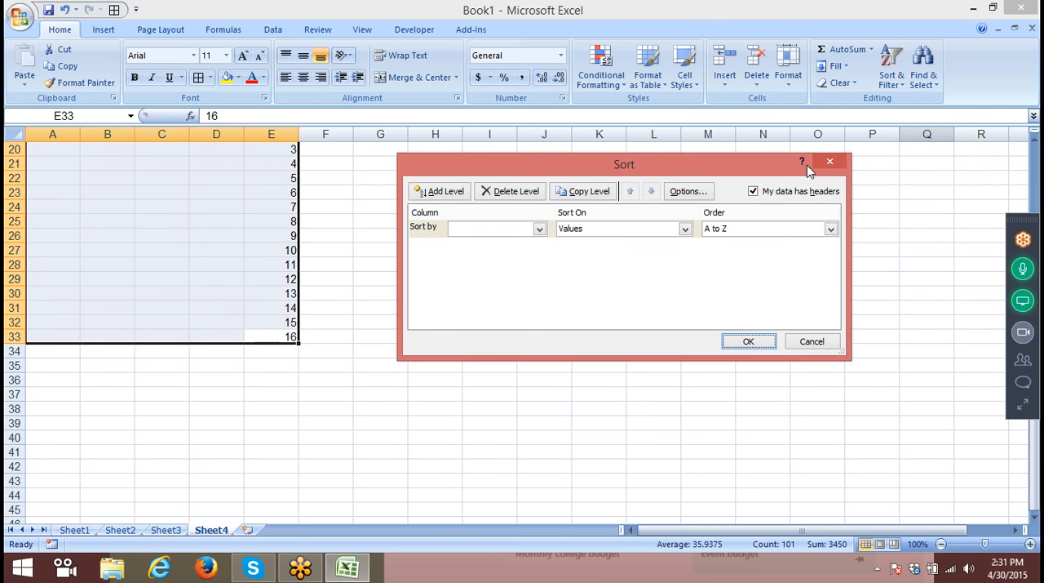
left_click(497, 229)
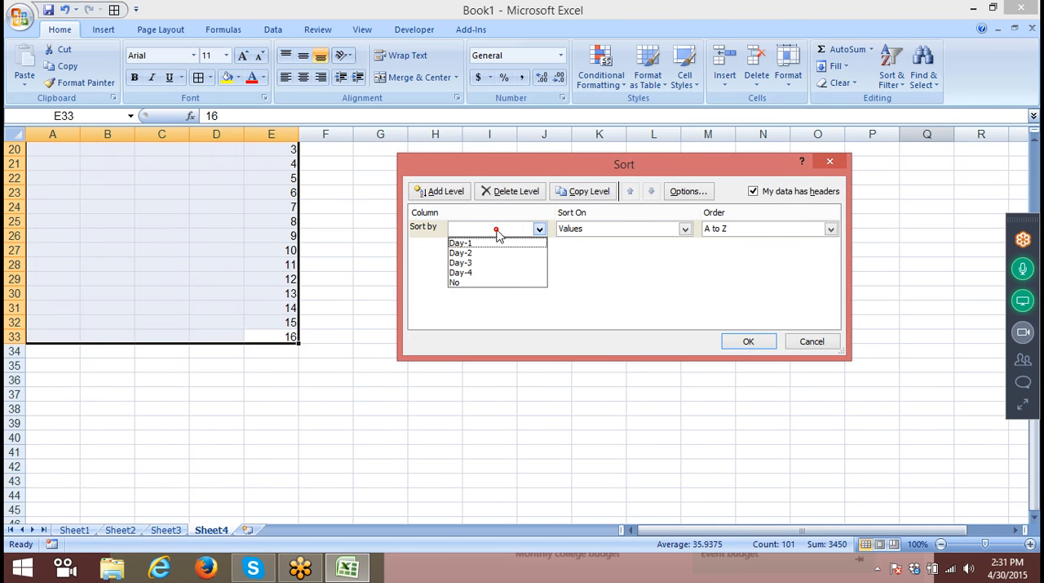
left_click(478, 282)
left_click(479, 233)
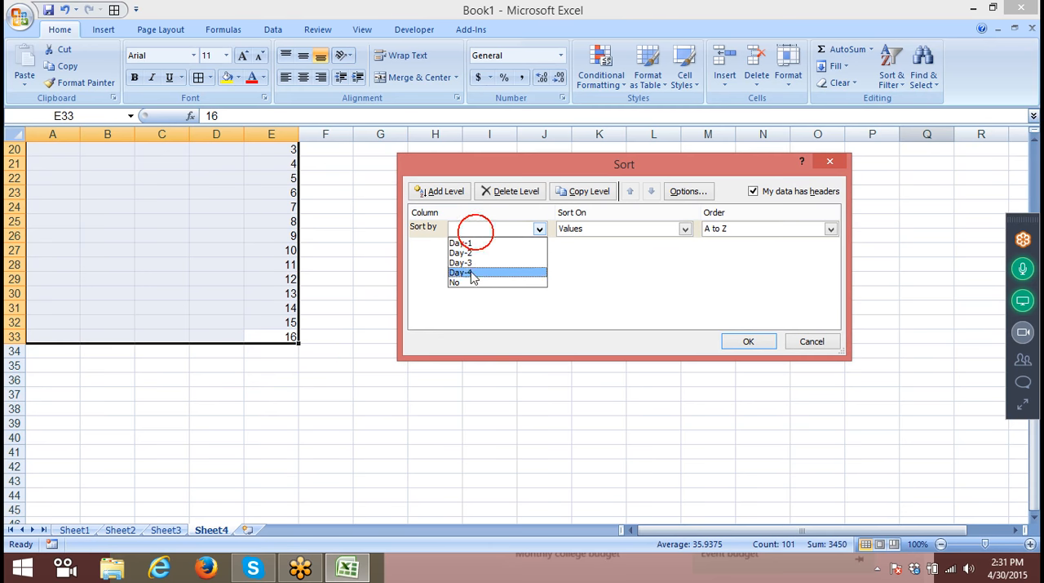
left_click(466, 285)
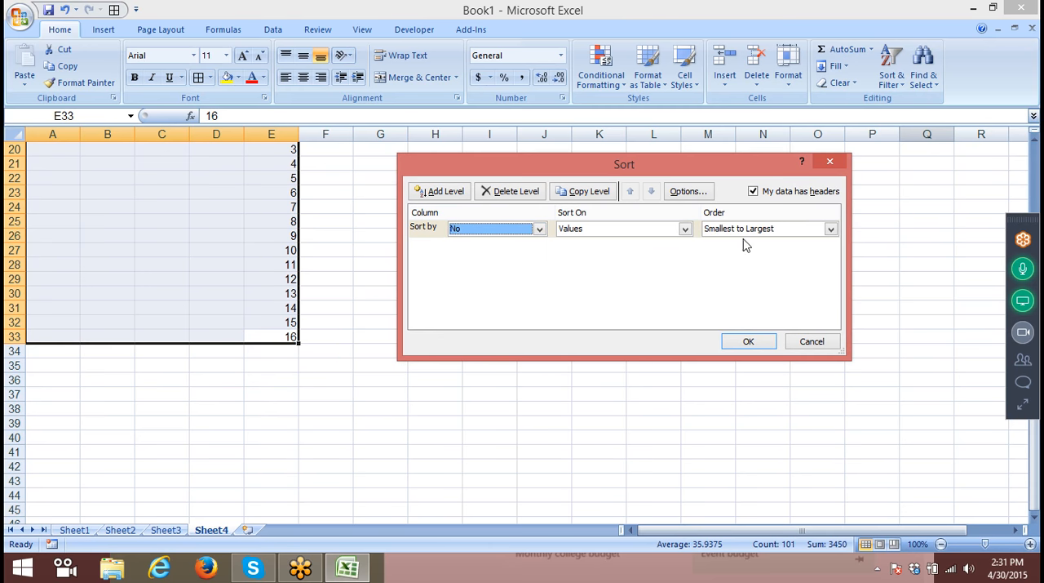
left_click(749, 342)
scroll(735, 323, "up", 7)
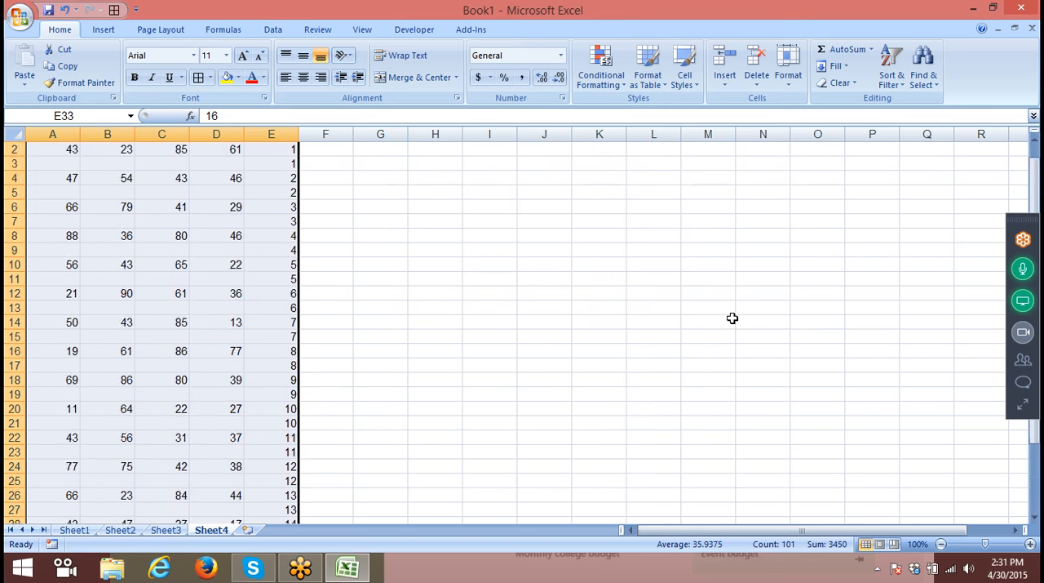
- Clear the helper numbers and heading from column E
left_click(269, 136)
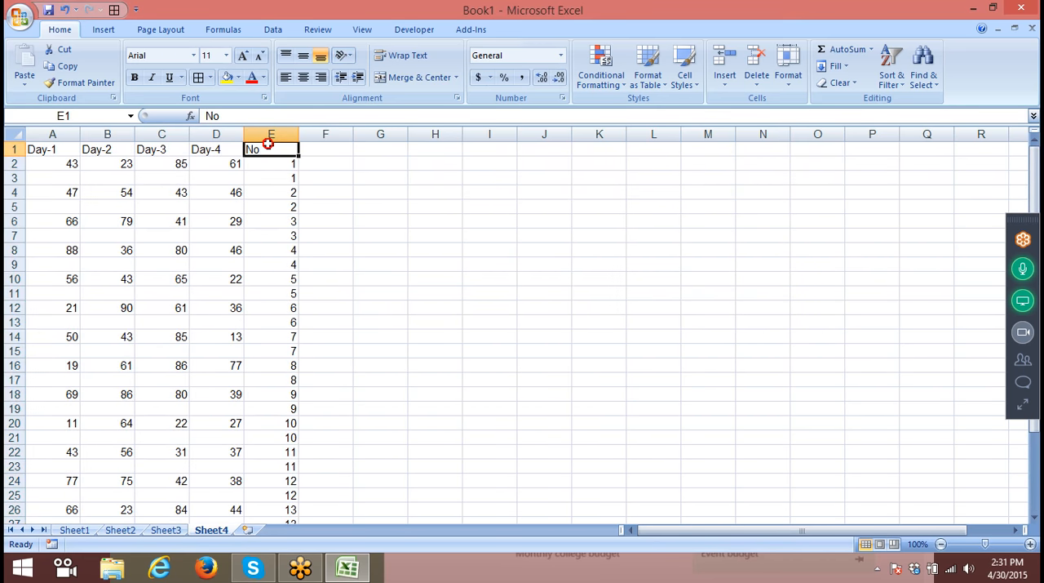
key("Delete")
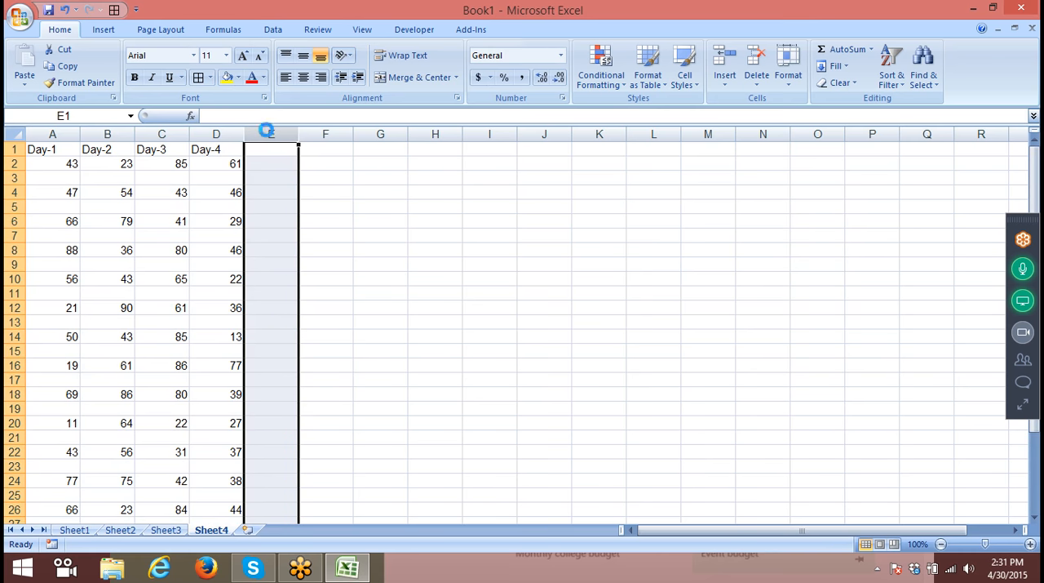
left_click(508, 252)
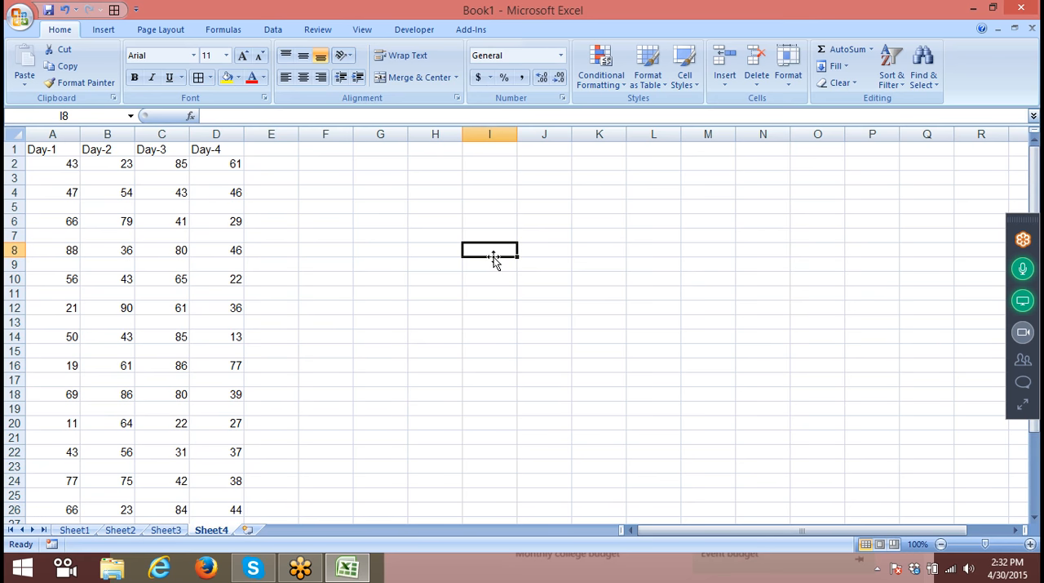
- Undo the column clearing and the sort, and empty the No column in its unsorted state
key("ctrl+z")
key("ctrl+z")
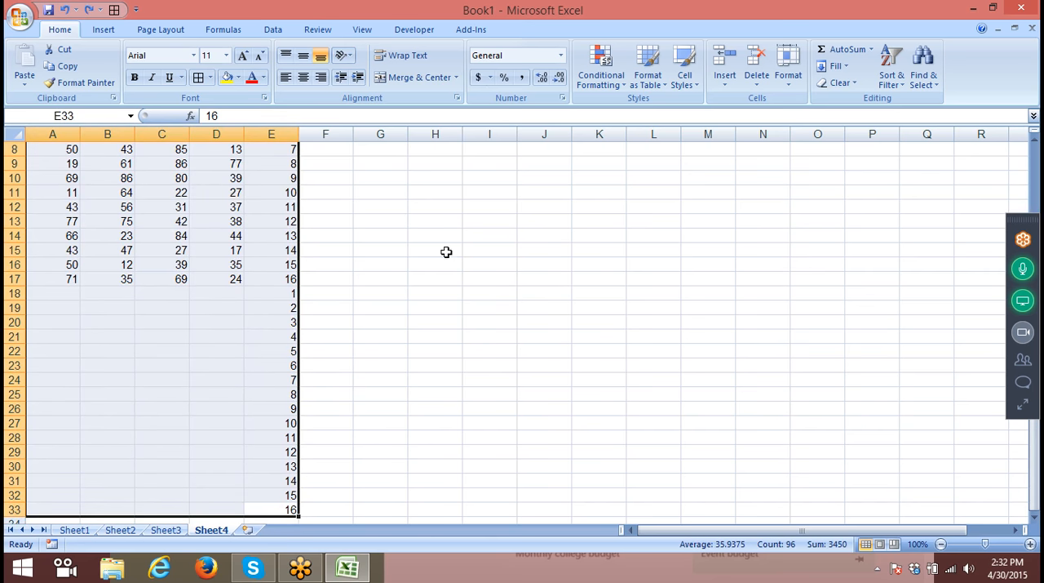
scroll(255, 168, "up", 3)
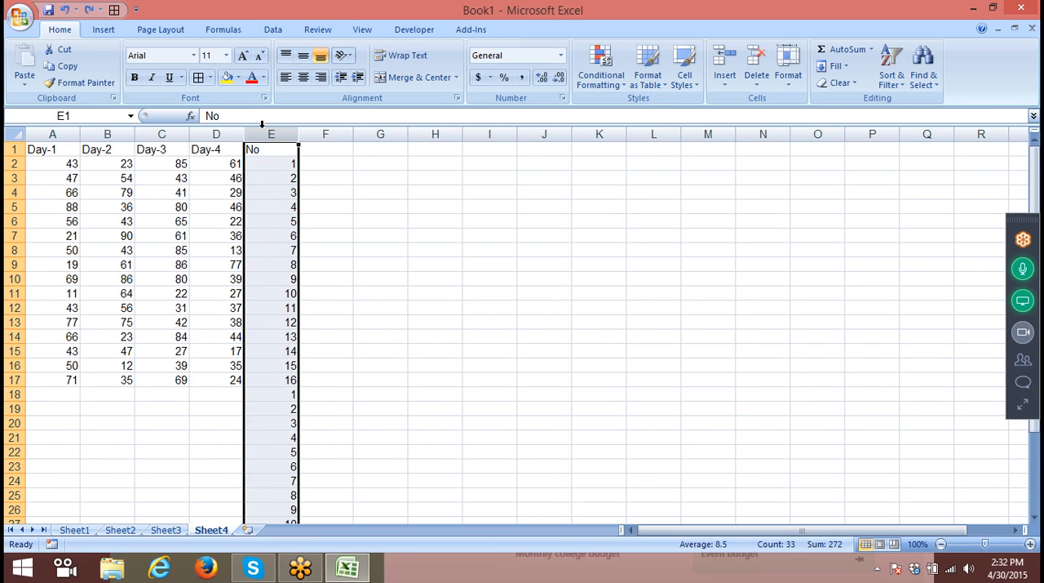
key("Delete")
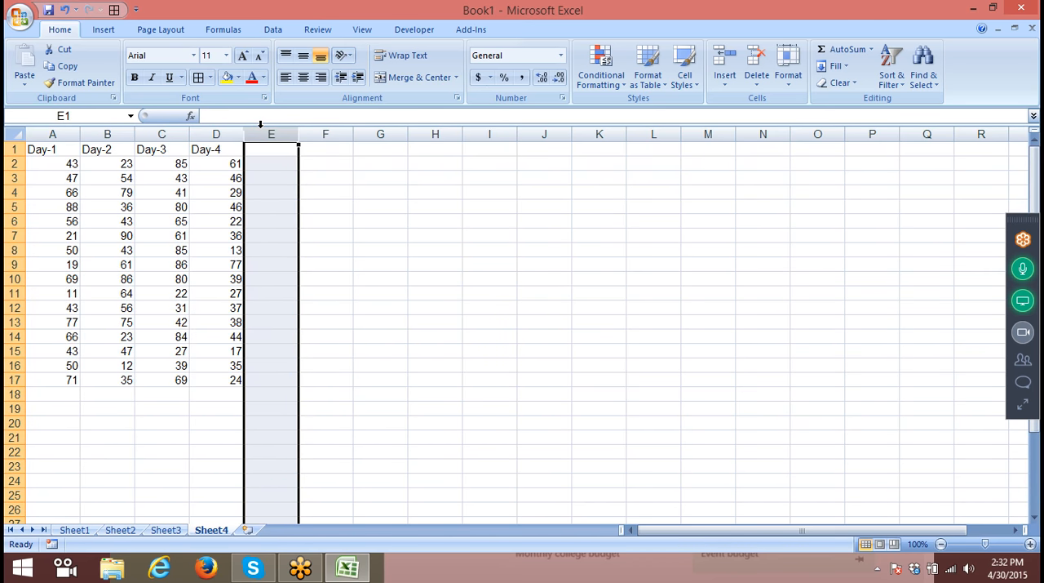
- Extend the RANDBETWEEN formula in Sheet3's Sales column from A28 down to A42
left_click(181, 530)
scroll(253, 249, "down", 6)
scroll(235, 258, "up", 6)
scroll(196, 269, "down", 4)
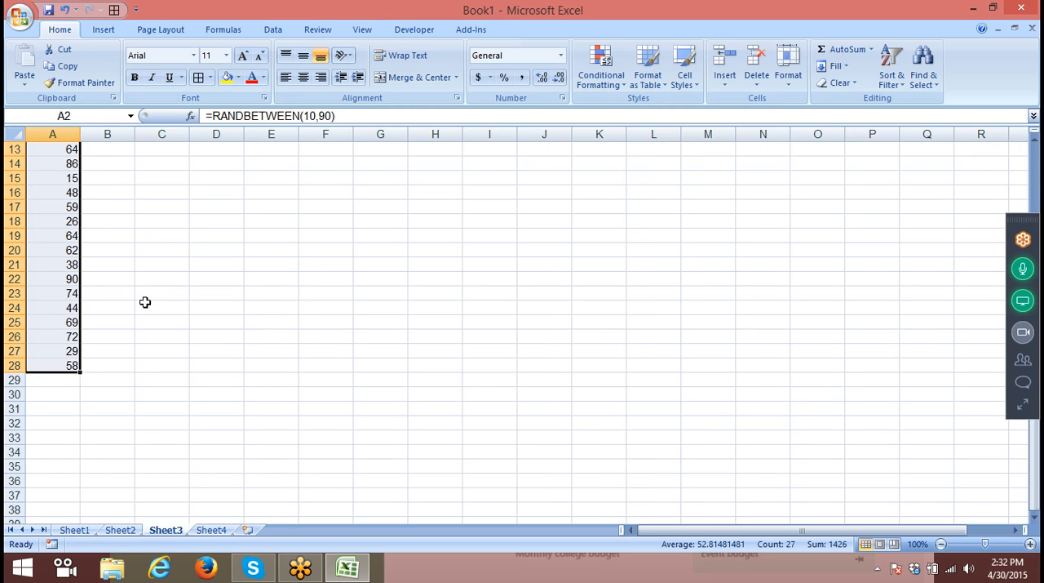
left_click(51, 321)
scroll(52, 322, "down", 3)
left_click(70, 235)
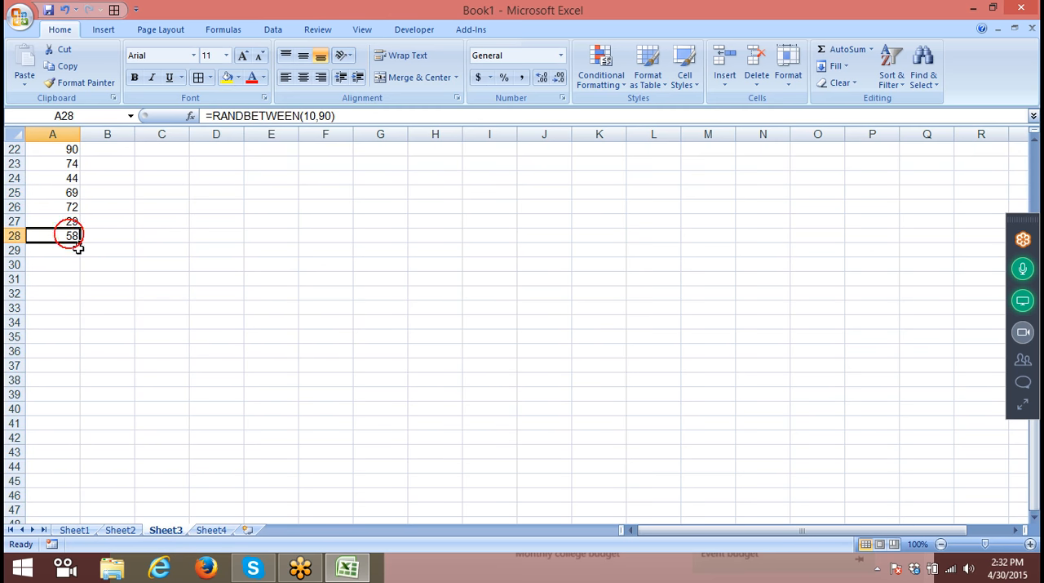
left_click_drag(79, 244, 112, 424)
scroll(112, 427, "up", 7)
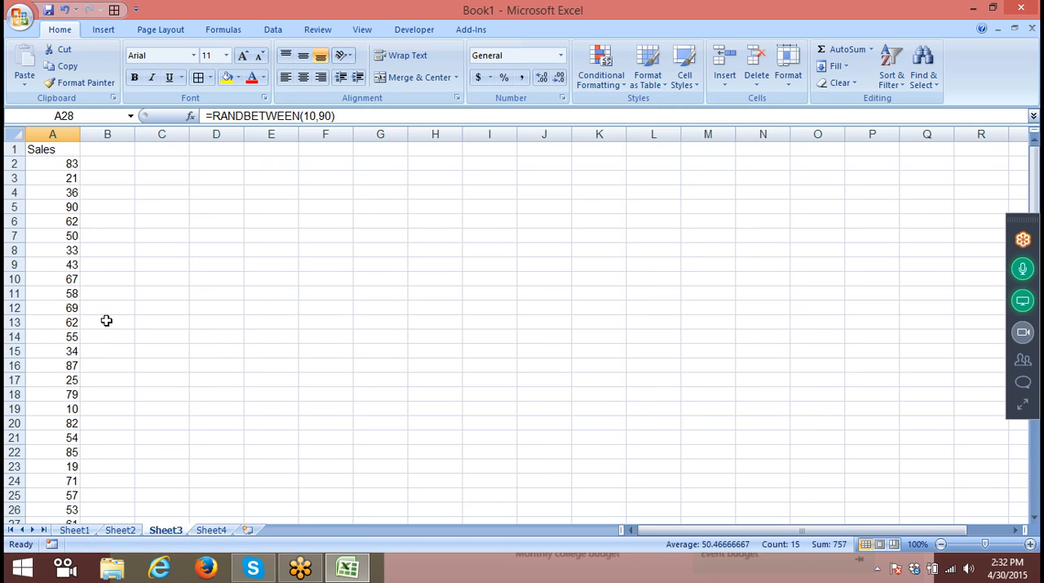
- Convert the random formulas in Sheet3's column A to fixed numbers by pasting them in place as values
left_click(73, 134)
key("ctrl+c")
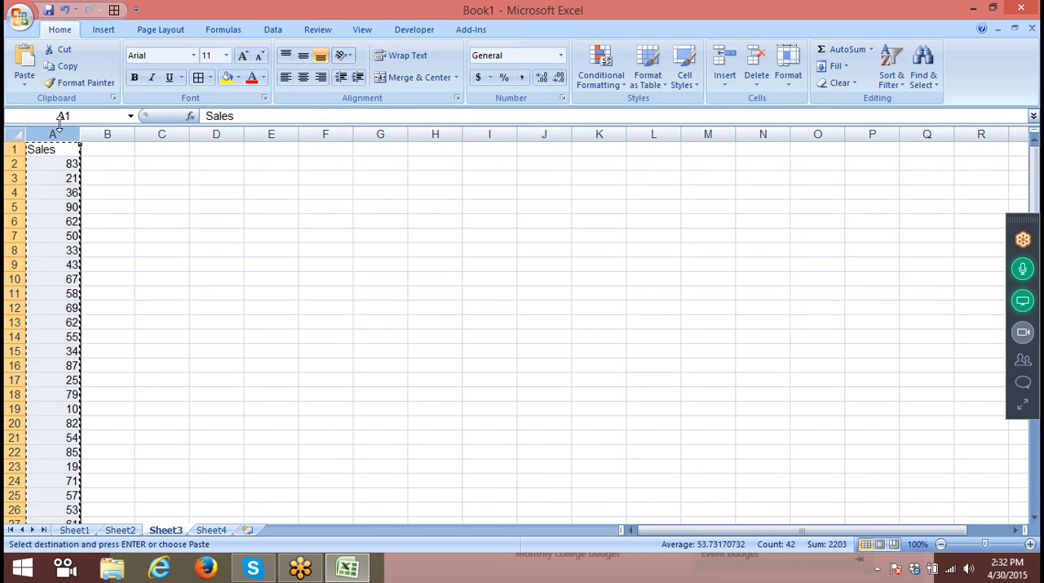
left_click(25, 81)
left_click(37, 135)
key("Escape")
scroll(86, 221, "down", 3)
scroll(86, 228, "up", 3)
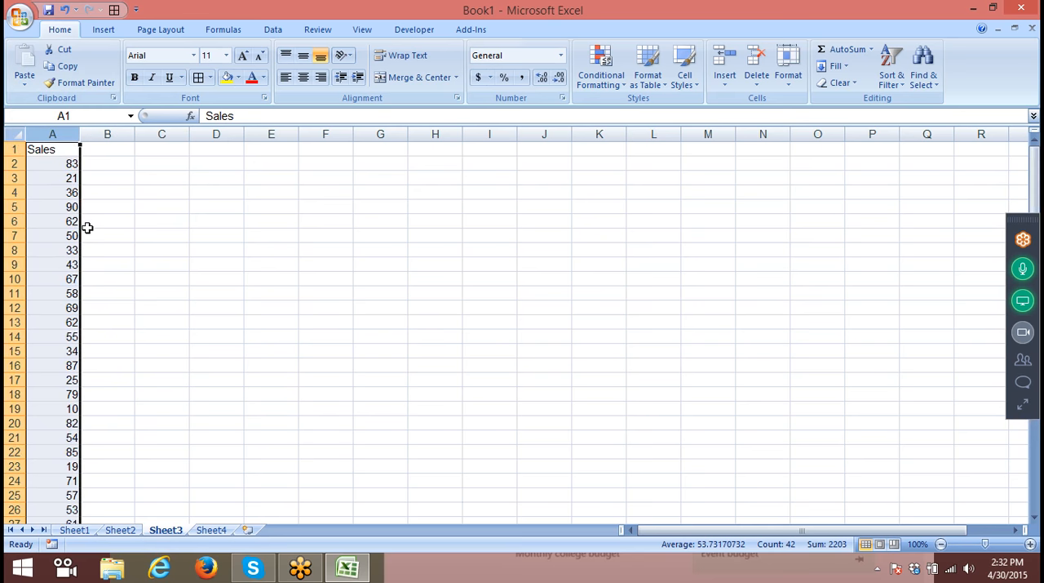
key("Right")
key("Left")
key("Down")
key("Down")
key("Down")
key("Down")
key("Down")
key("ctrl+Down")
key("ctrl+Up")
key("Right")
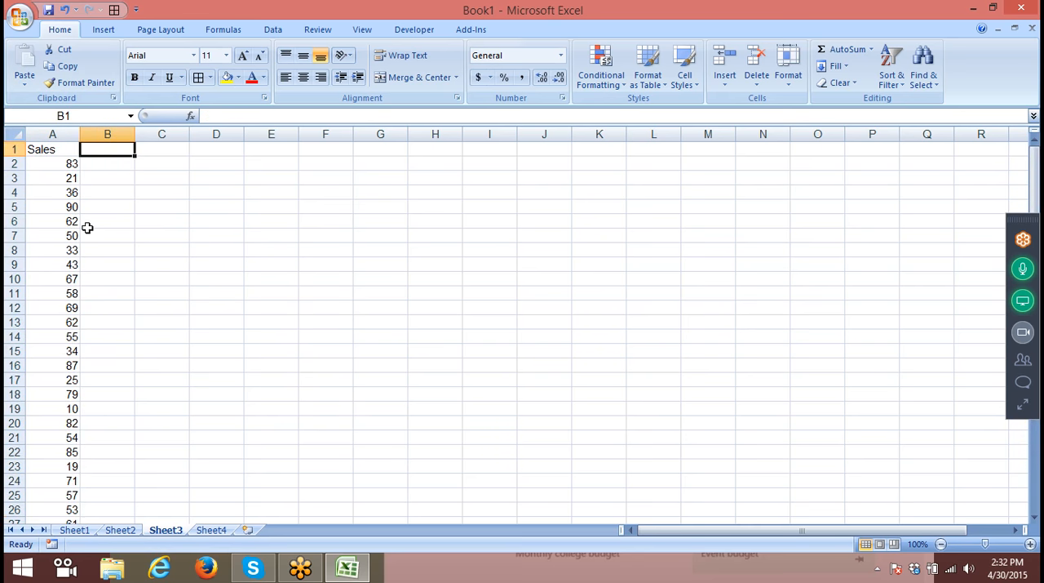
key("Down")
key("Down")
key("Down")
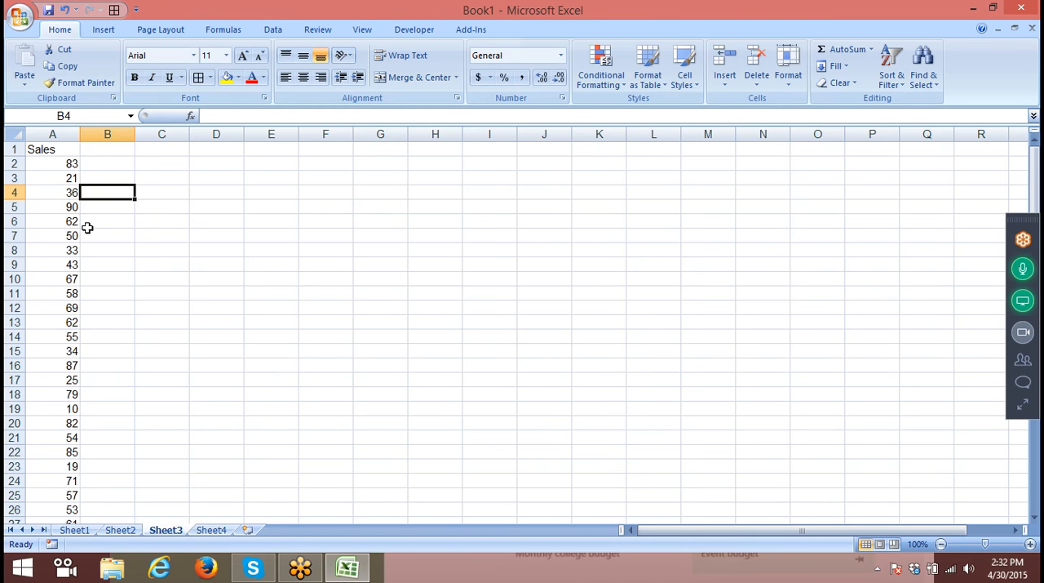
- Enter 55 in B7, 60 in B11 and 50 in B13 beside the Sales numbers
left_click(87, 228)
left_click(90, 234)
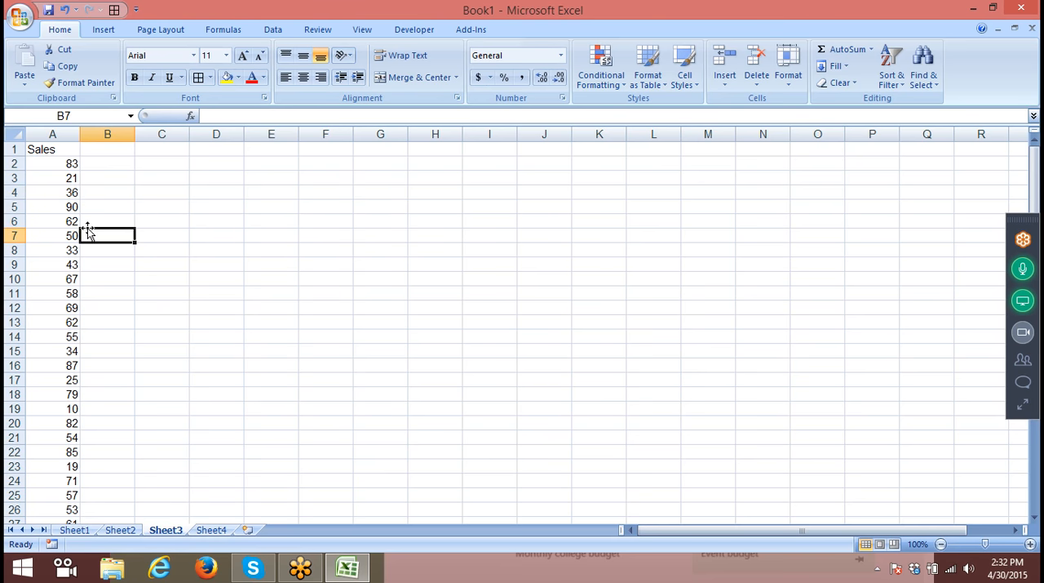
type("55")
key("Return")
key("Return")
key("Return")
key("Return")
type("60")
key("Return")
key("Return")
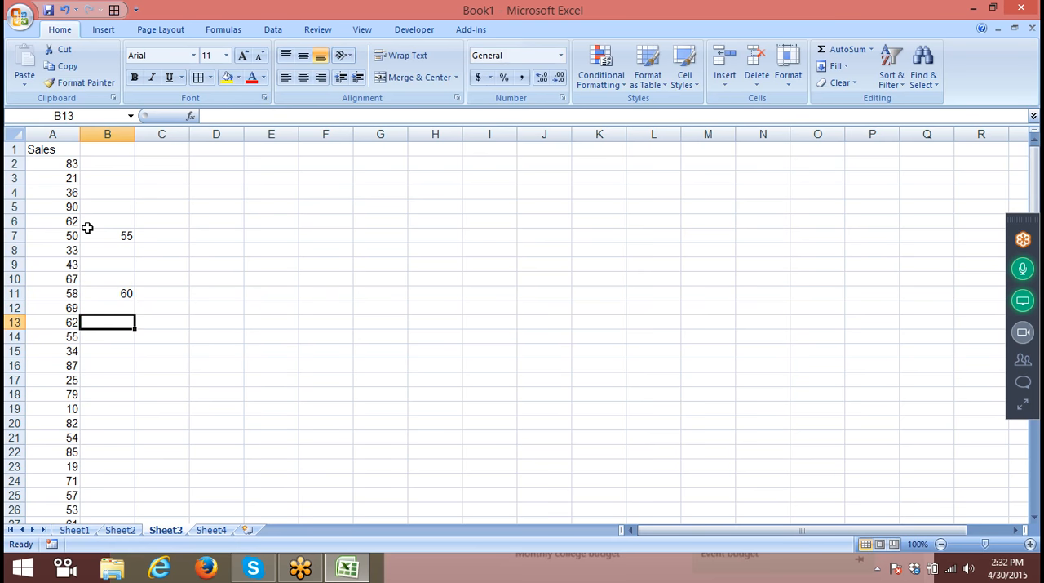
type("50")
key("Return")
key("Return")
key("Return")
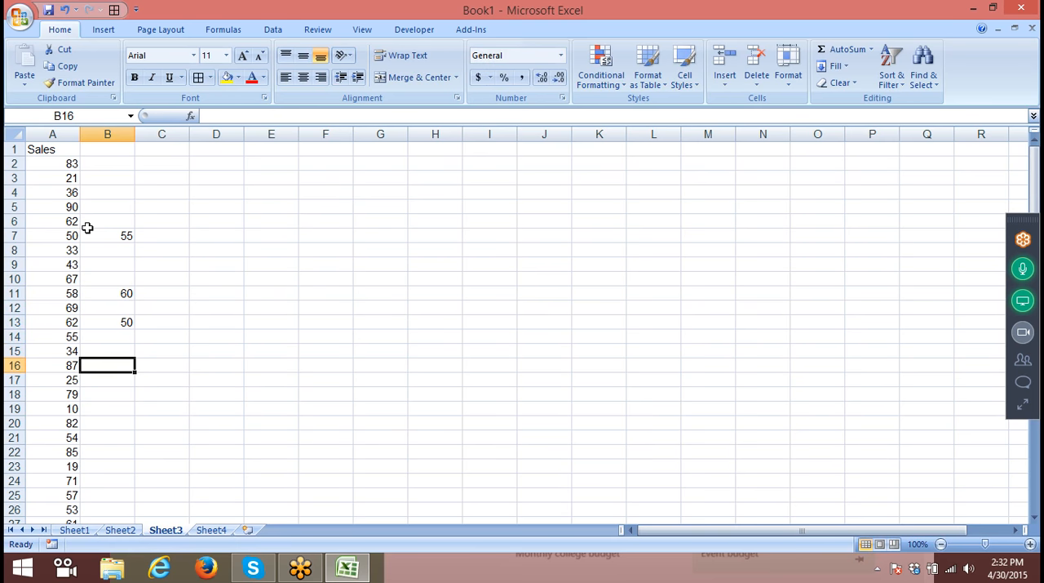
- Enter 58 in B16, 60 in B23 and 58 in B28 beside the Sales numbers
type("58")
key("Return")
key("Return")
key("Return")
key("Return")
key("Return")
key("Return")
key("Return")
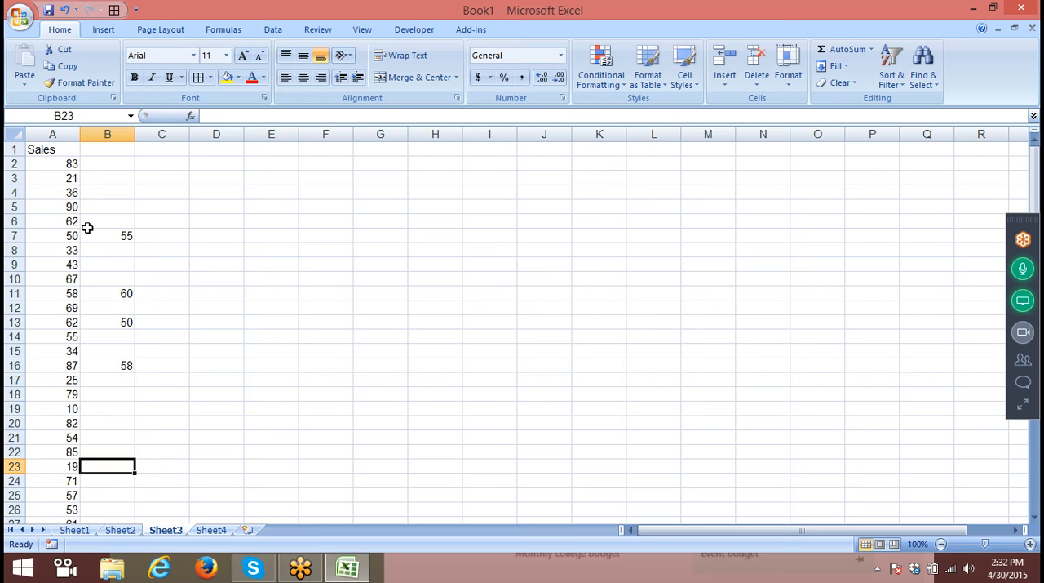
type("60")
key("Return")
key("Return")
key("Return")
key("Return")
key("Return")
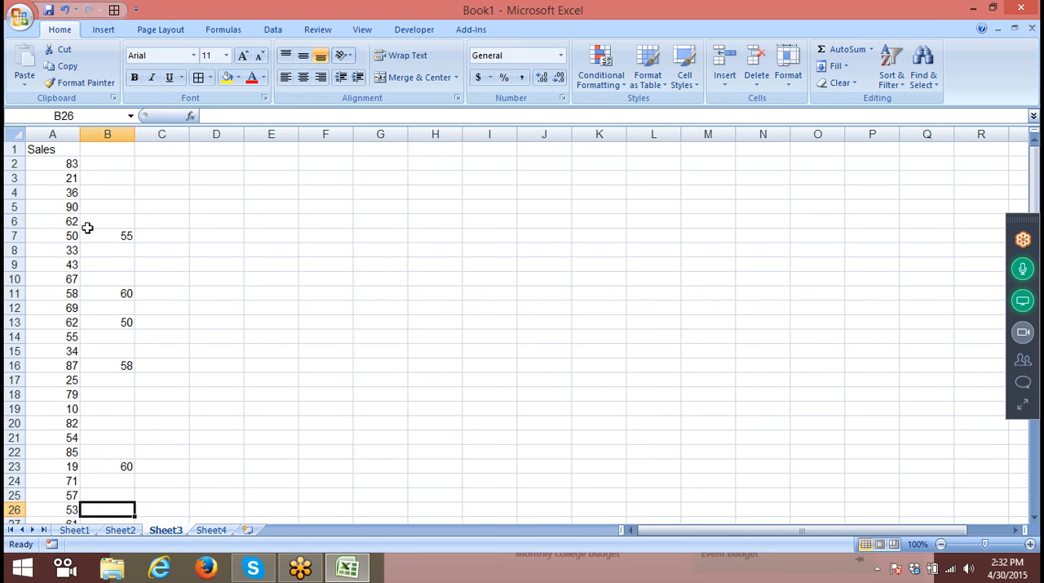
type("58")
key("Up")
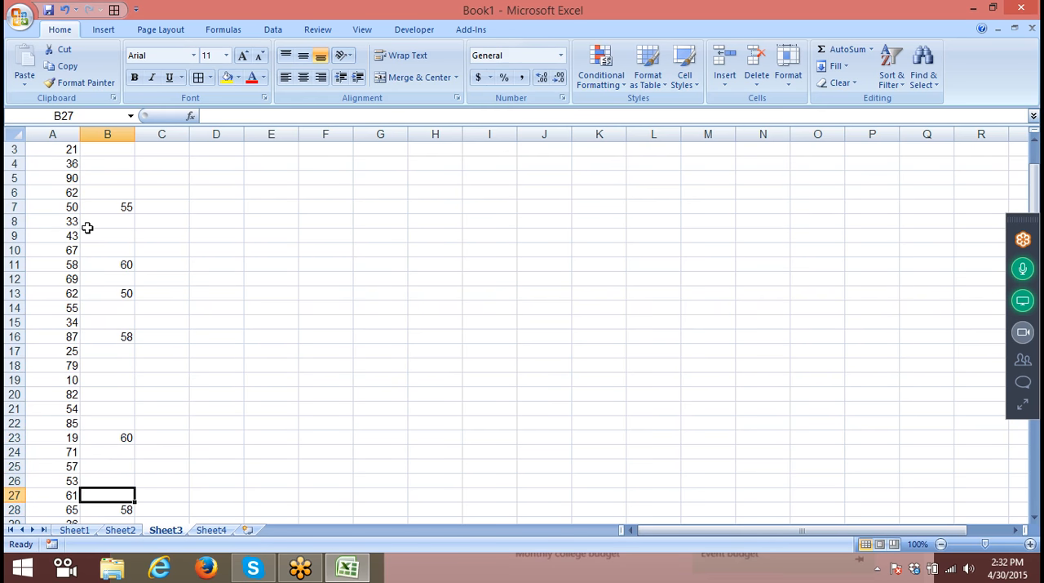
key("Down")
key("Down")
key("Down")
key("Up")
key("Up")
key("Up")
key("Up")
key("Up")
key("Up")
key("Up")
key("Up")
key("Up")
key("Up")
key("Up")
key("Up")
key("Up")
key("Up")
key("Up")
key("Up")
key("Up")
key("Up")
key("Up")
key("Up")
key("Up")
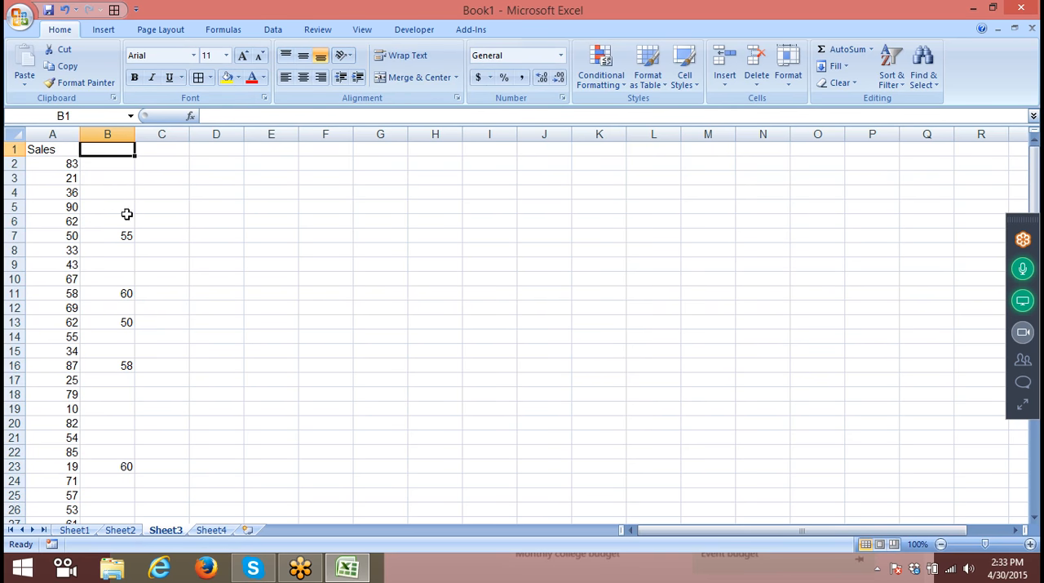
- Compare the replacement values and blank cells in column B with the adjacent Sales numbers in column A, down to row 28
left_click(128, 235)
left_click(72, 235)
left_click(112, 293)
left_click(70, 293)
left_click(108, 322)
left_click(64, 324)
left_click(113, 365)
left_click(69, 365)
left_click(118, 464)
left_click(68, 465)
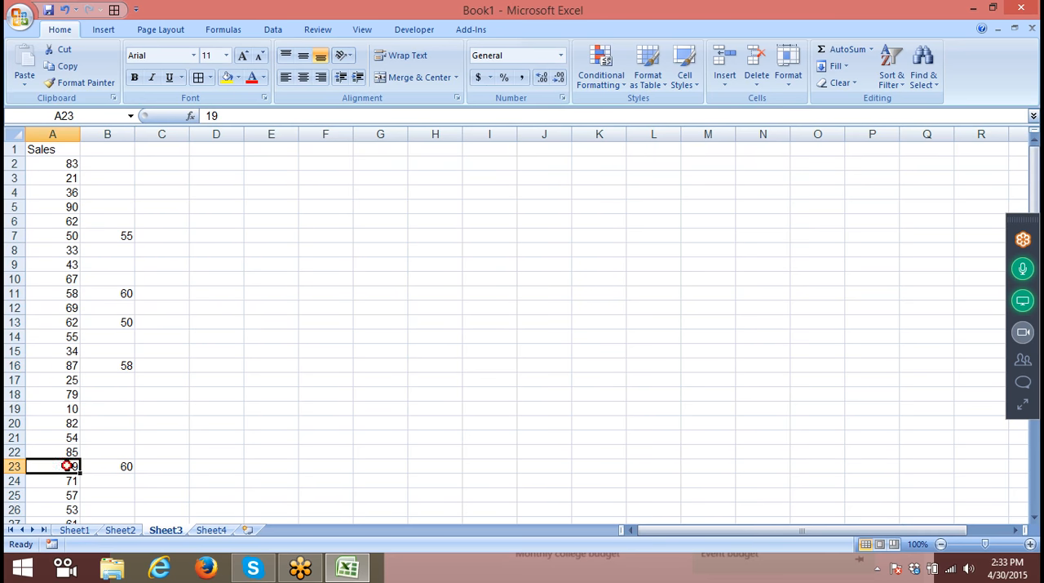
scroll(135, 208, "down", 5)
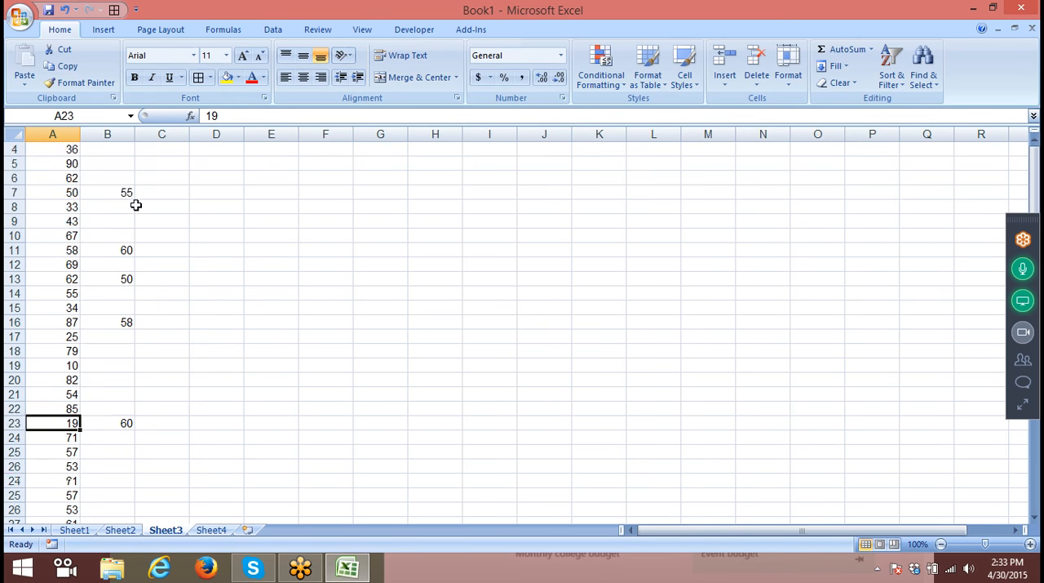
left_click(108, 321)
left_click(71, 321)
scroll(78, 320, "down", 3)
scroll(78, 320, "up", 8)
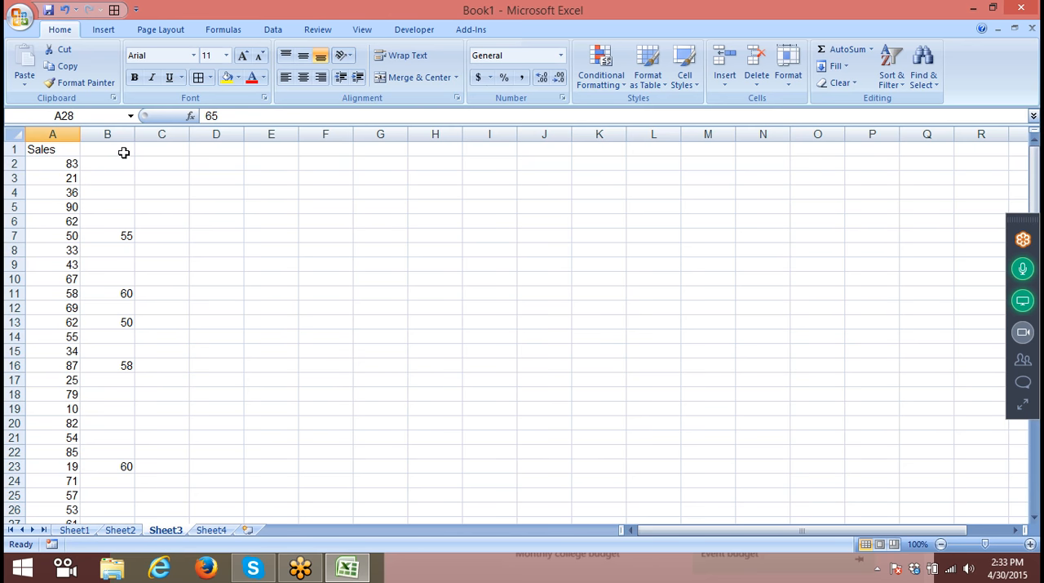
left_click(122, 134)
left_click(65, 135)
left_click_drag(96, 172, 54, 167)
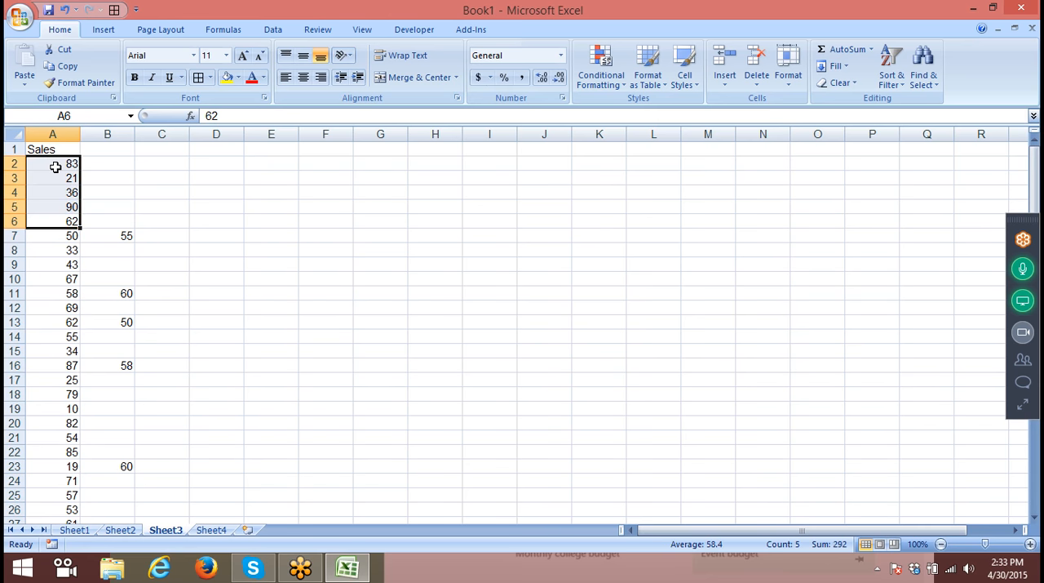
- Copy all of column B and set up a Paste Special onto column A with Skip blanks enabled
left_click(122, 163)
left_click(113, 147)
left_click(113, 133)
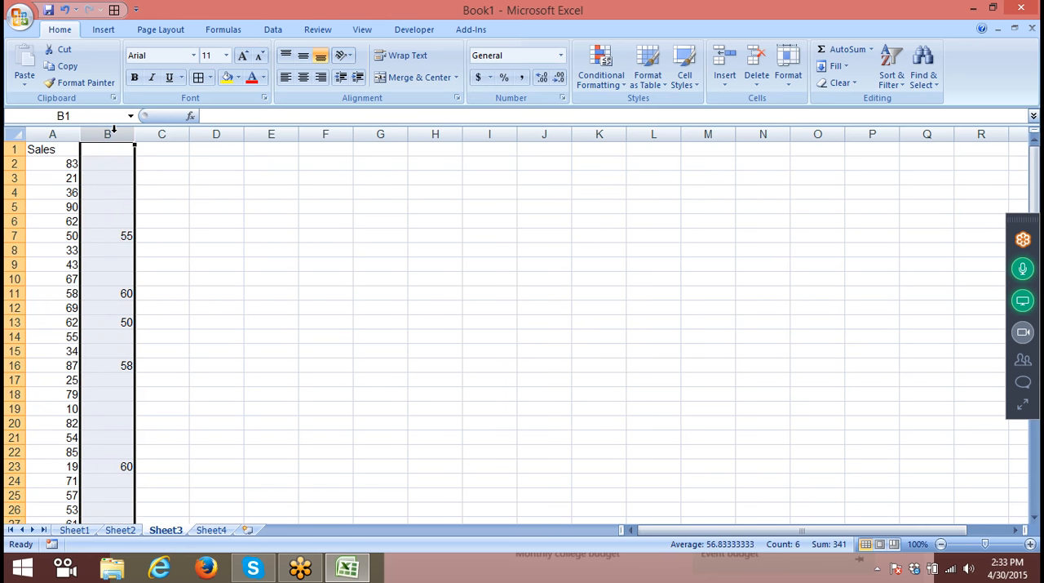
key("ctrl+c")
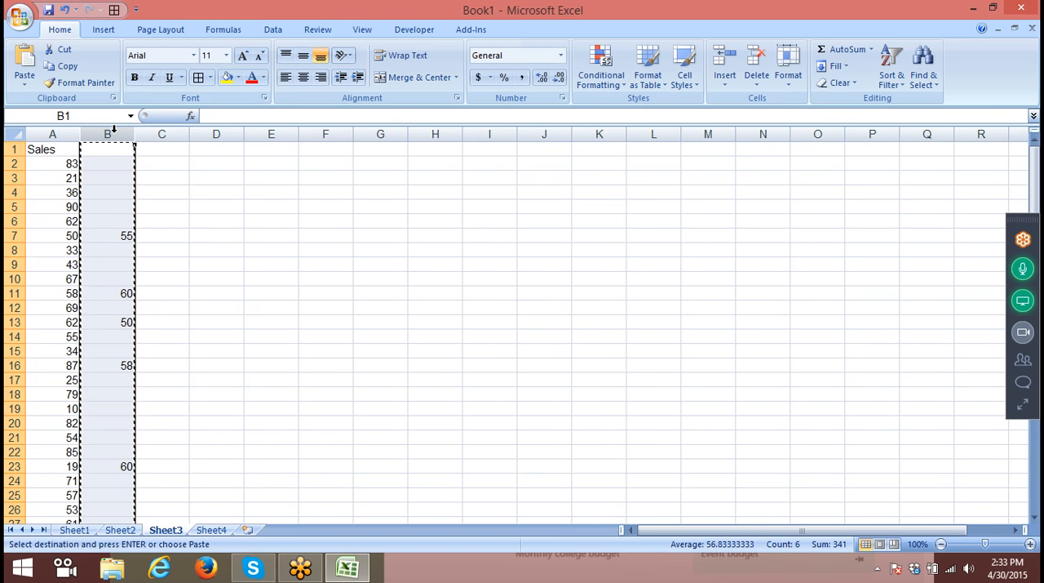
left_click(67, 128)
right_click(67, 132)
left_click(122, 198)
left_click(52, 273)
left_click_drag(126, 75, 276, 69)
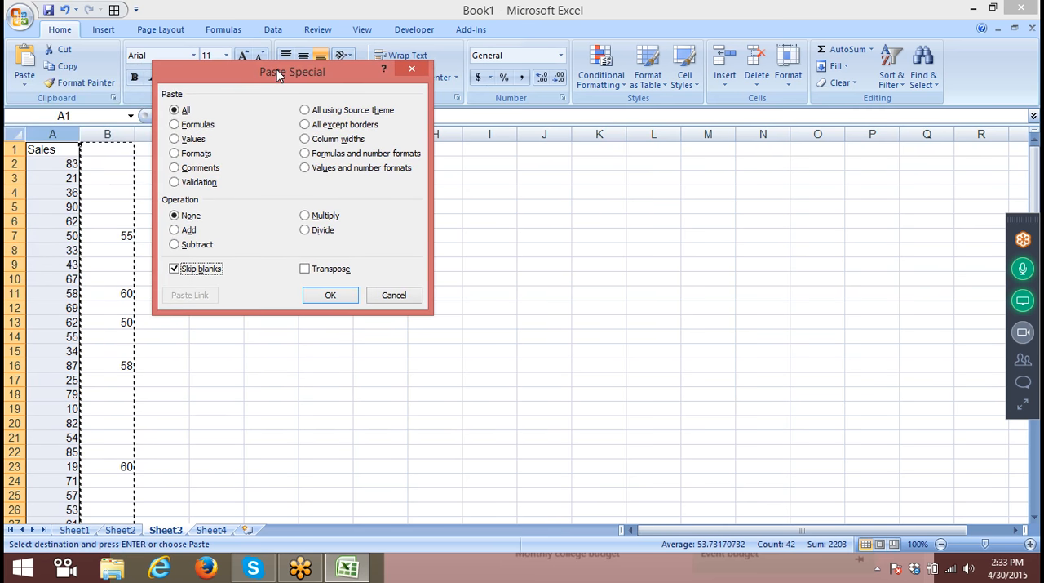
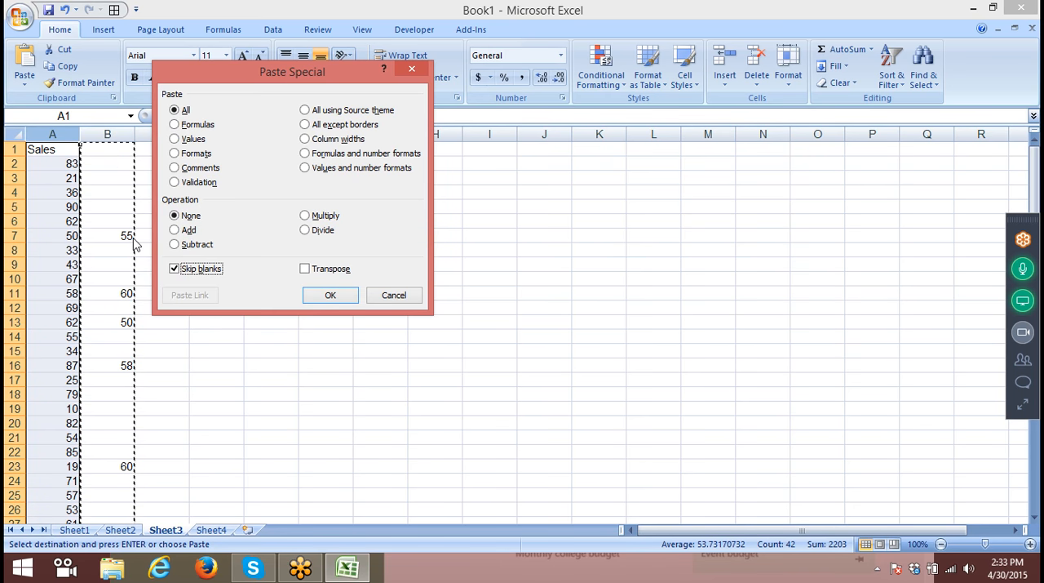
- Paste column B's replacement values over the Sales numbers in column A, skipping the blanks
left_click(133, 237)
left_click(331, 299)
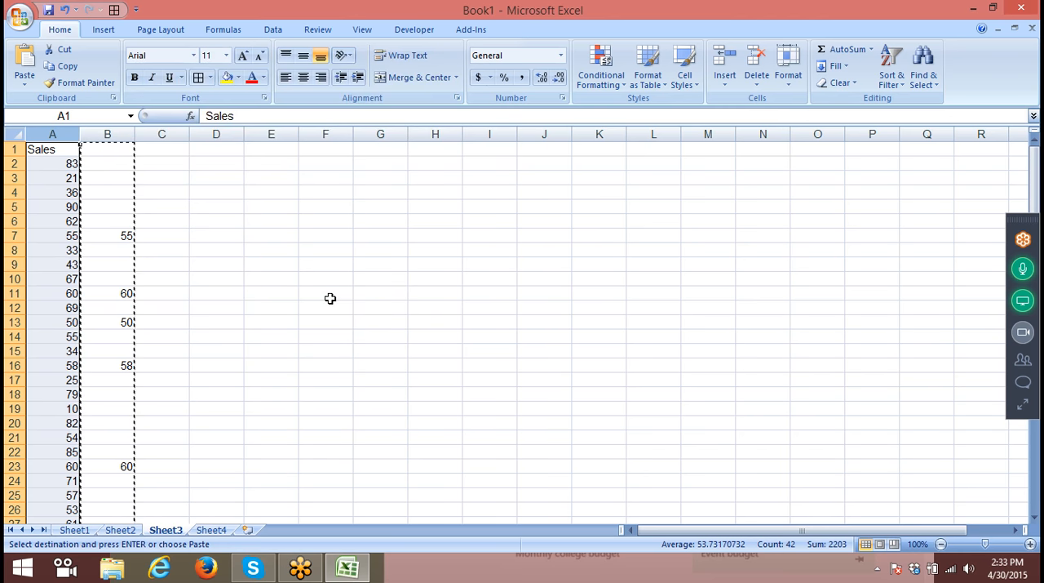
- On Sheet1, copy the table A1:D8 and paste it transposed at B12
left_click(82, 529)
left_click(211, 343)
left_click_drag(60, 150, 149, 258)
right_click(75, 309)
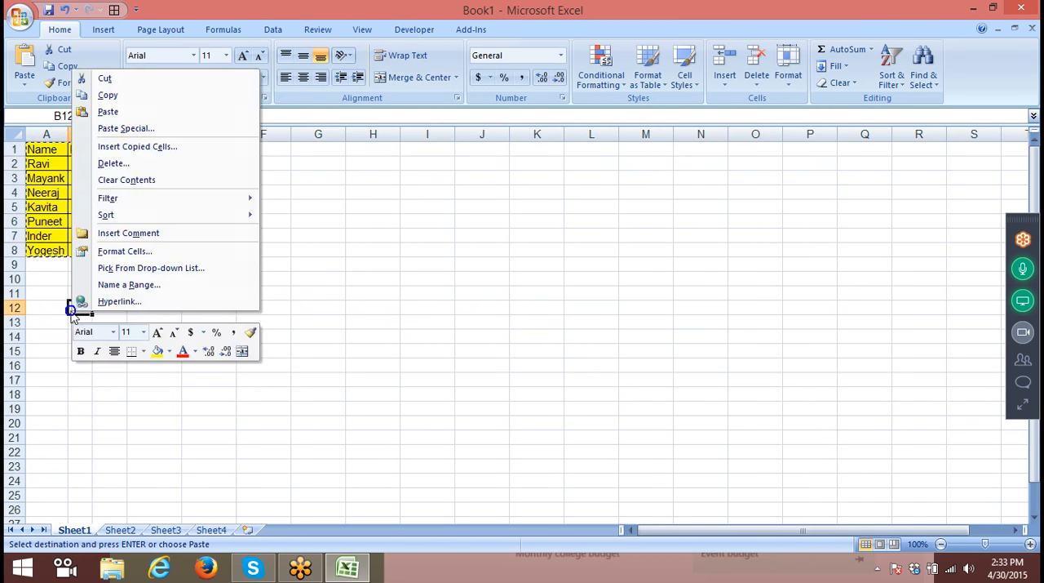
left_click(127, 129)
left_click(167, 204)
left_click(171, 227)
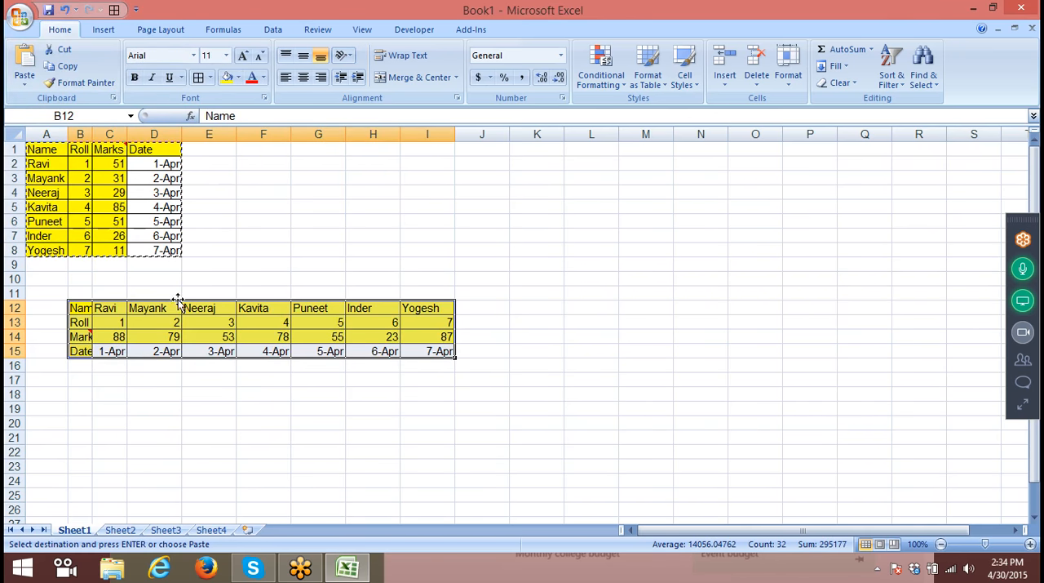
- Copy the transposed table and paste it transposed back to a vertical layout at B19
key("ctrl+c")
right_click(86, 403)
left_click(145, 219)
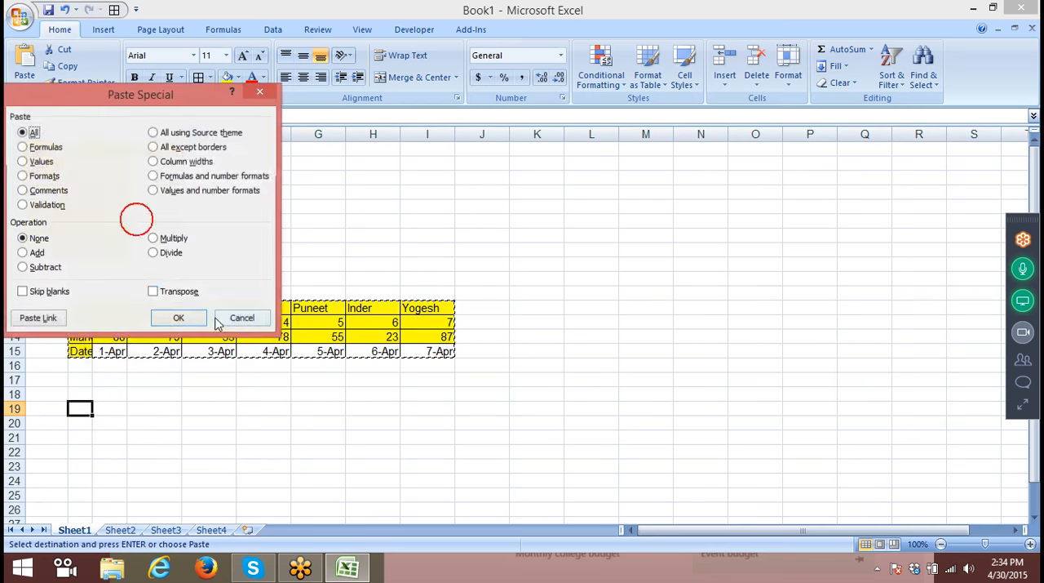
left_click(153, 292)
key("Return")
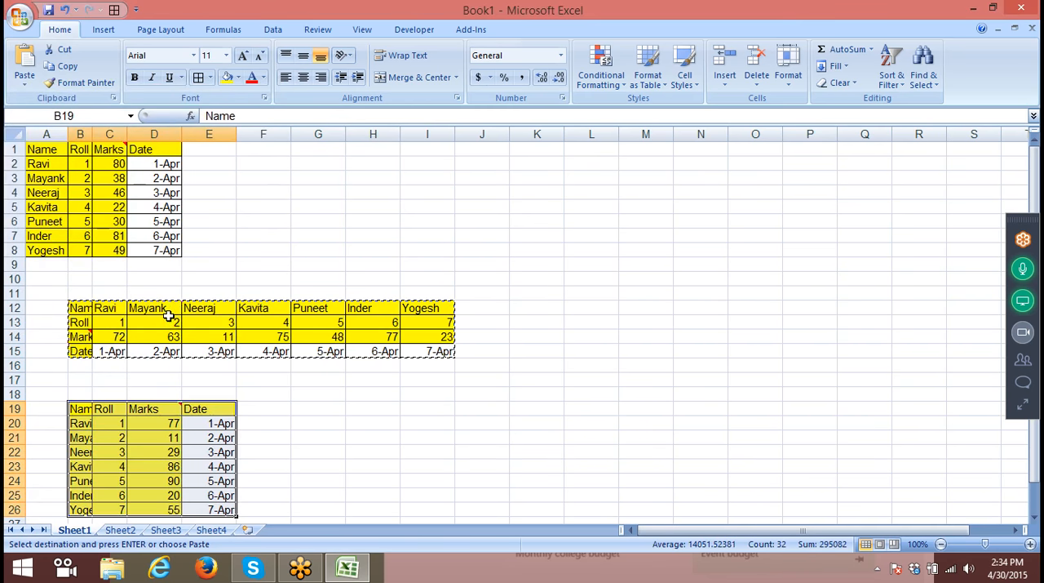
- Delete the rows from 12 downward that hold the two transposed tables
left_click_drag(8, 307, 15, 512)
key("ctrl+minus")
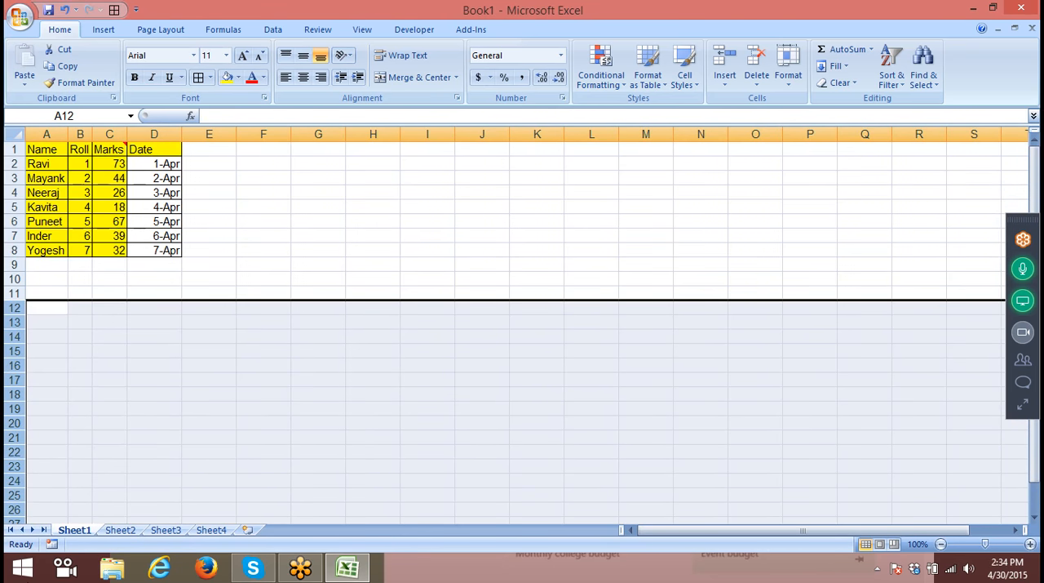
left_click(351, 266)
left_click(399, 150)
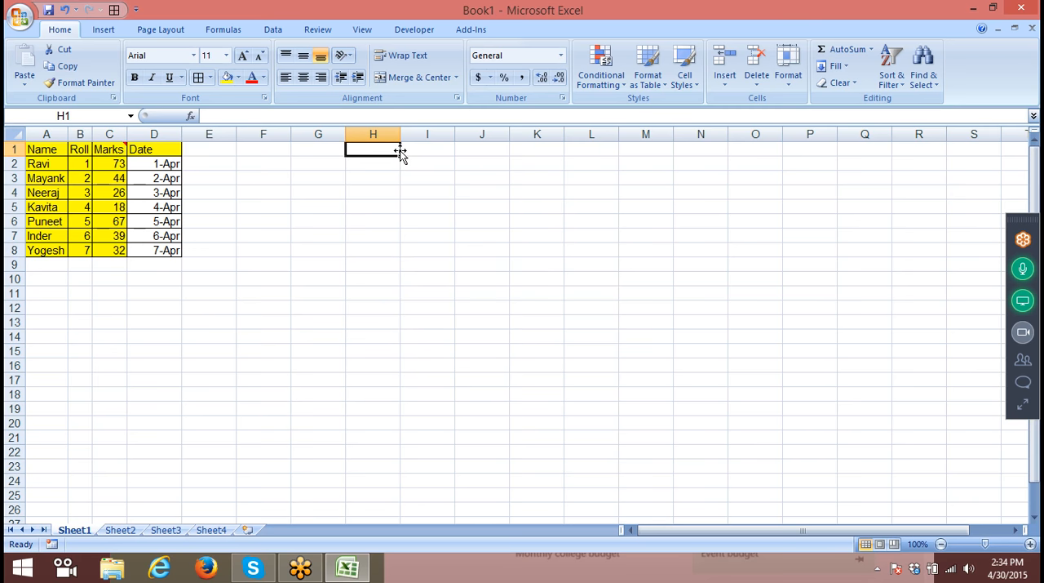
- Link K1 to the table's Name header with the formula =A1
left_click_drag(37, 152, 148, 251)
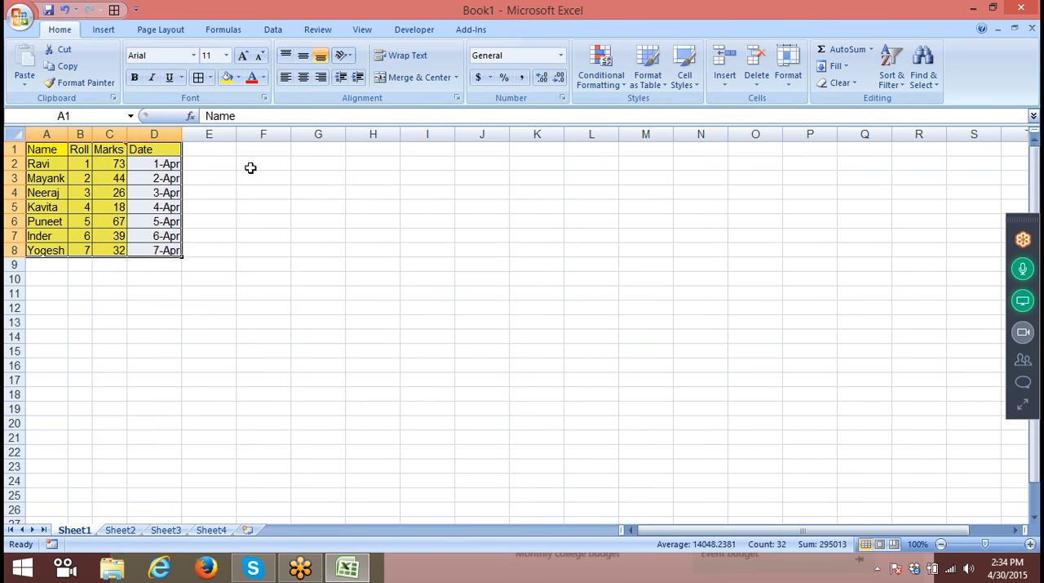
left_click(541, 152)
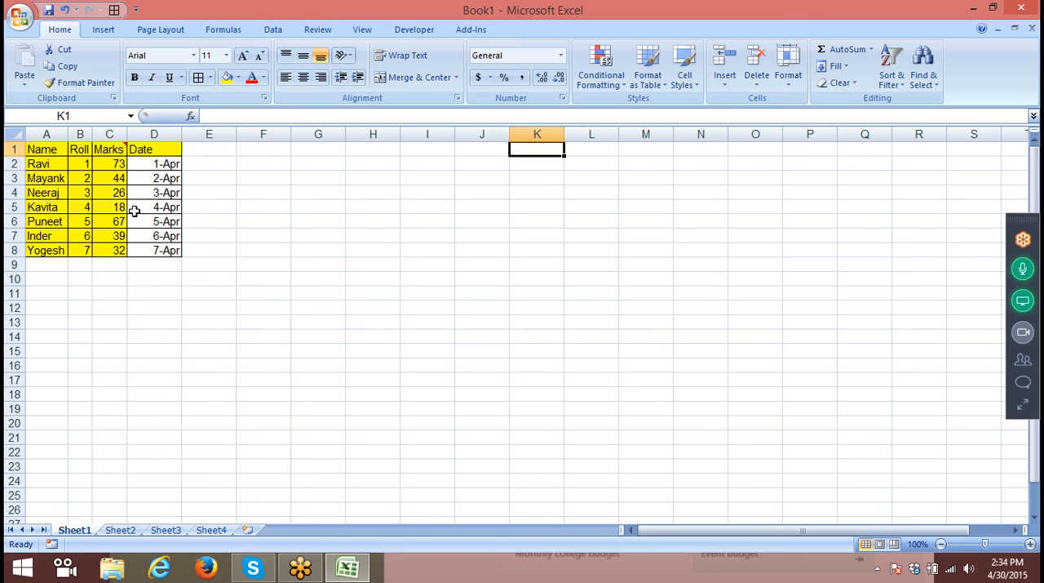
type("=")
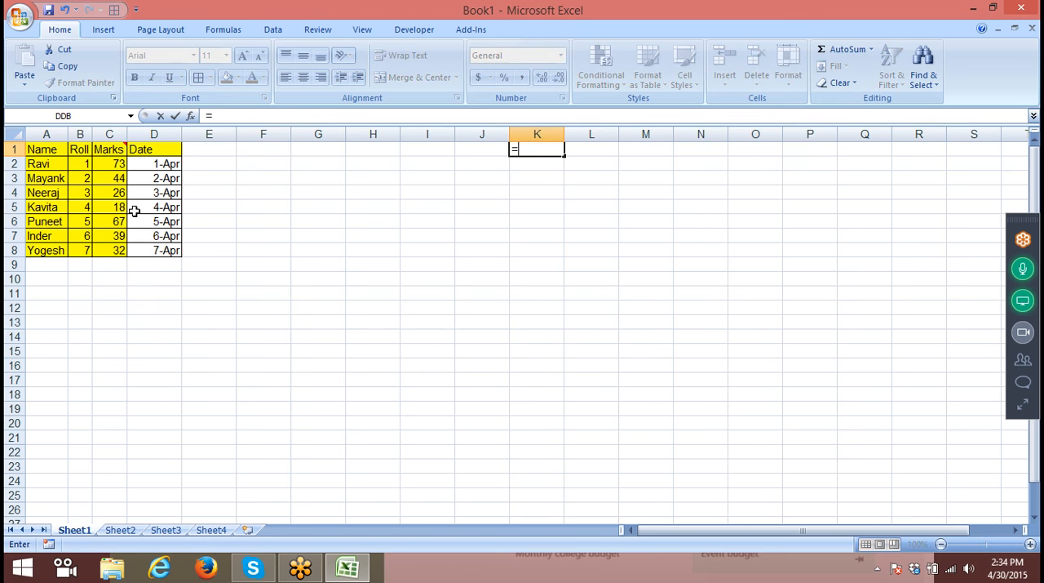
left_click(43, 152)
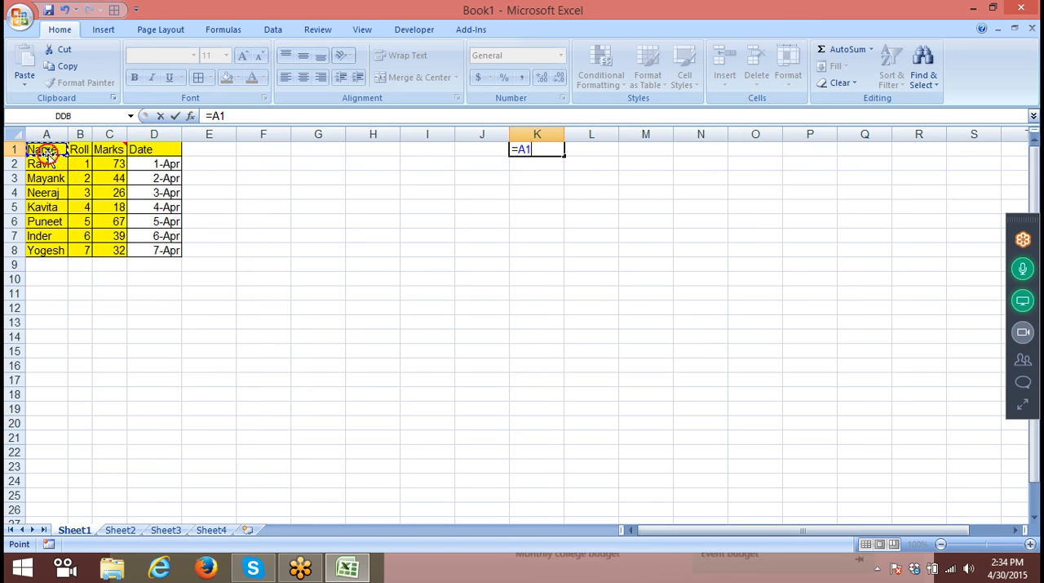
key("Return")
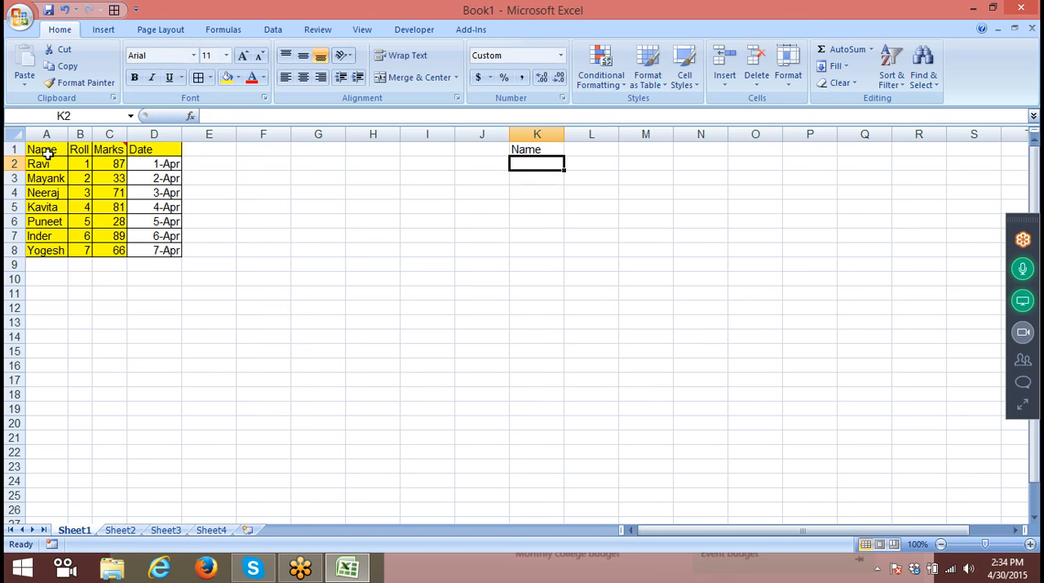
- Fill the K1 link formula across to column M and down to row 8
key("Up")
key("shift+Right")
key("shift+Right")
key("ctrl+r")
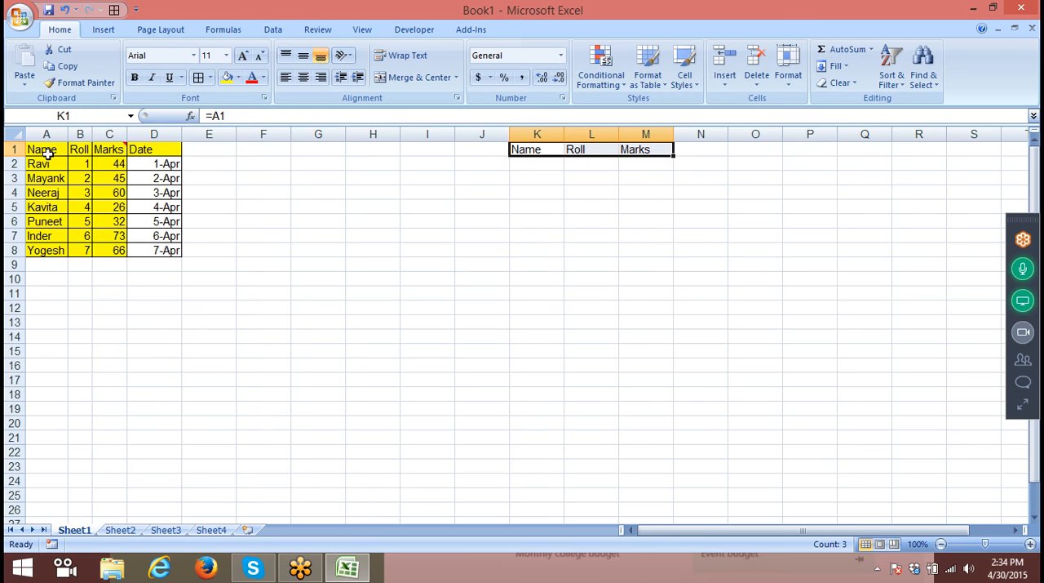
key("shift+Down")
key("shift+Down")
key("shift+Down")
key("shift+Down")
key("shift+Down")
key("shift+Down")
key("shift+Down")
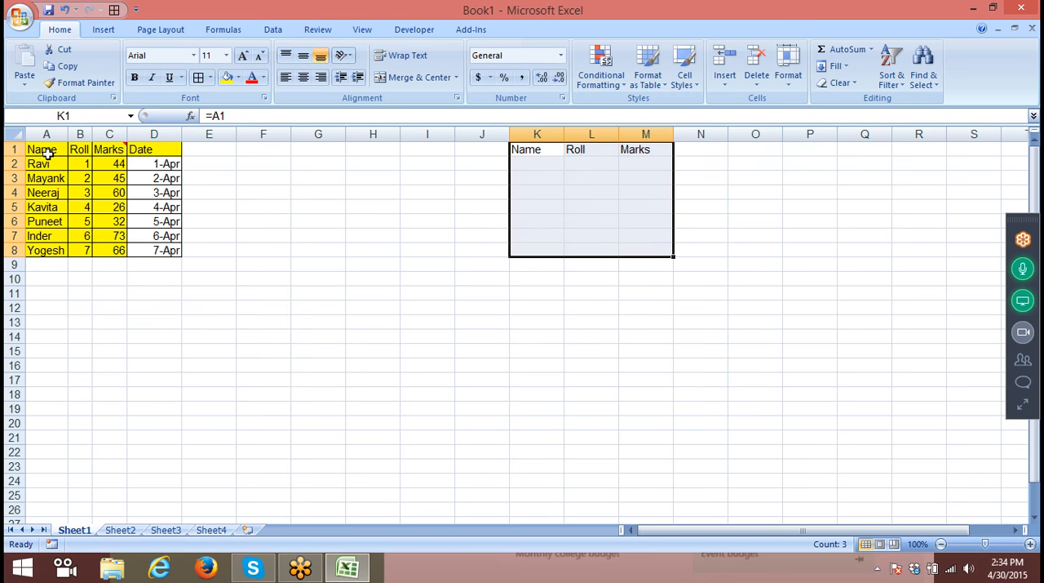
key("ctrl+d")
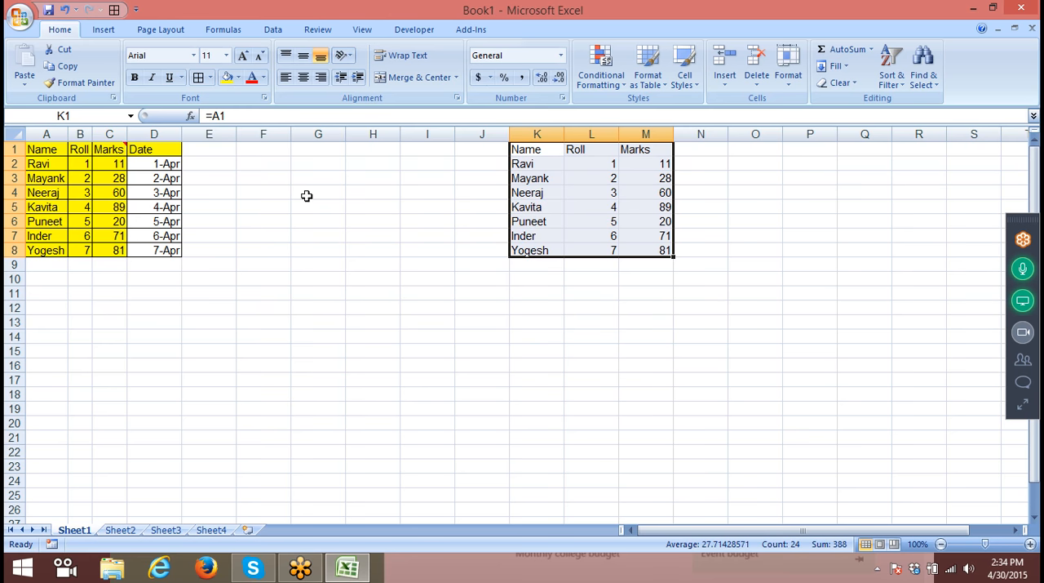
- Re-enter =A1 in K1 and compare cells of the linked copy with the original table
left_click(101, 204)
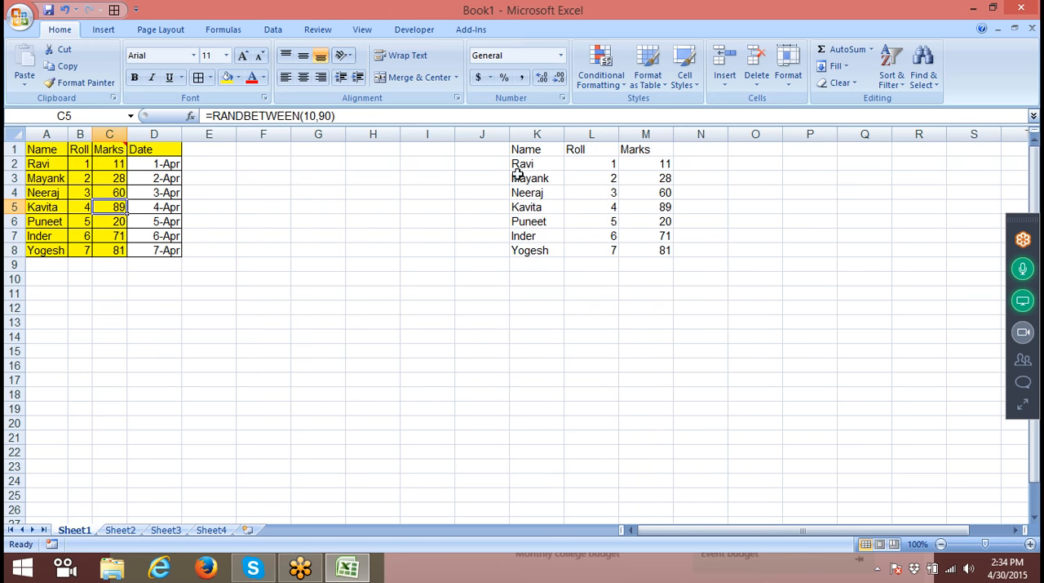
left_click(525, 150)
type("=")
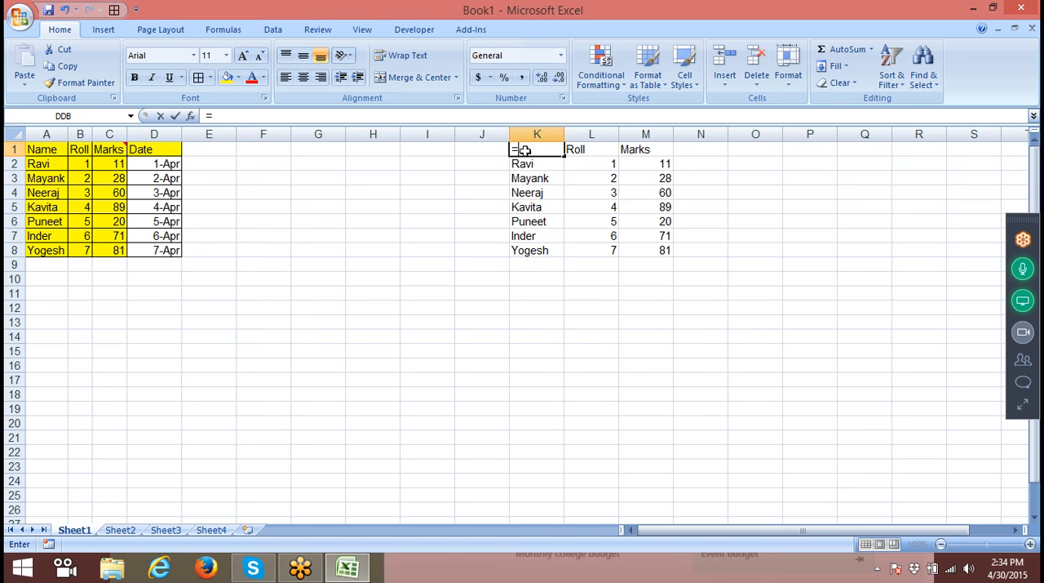
left_click(51, 150)
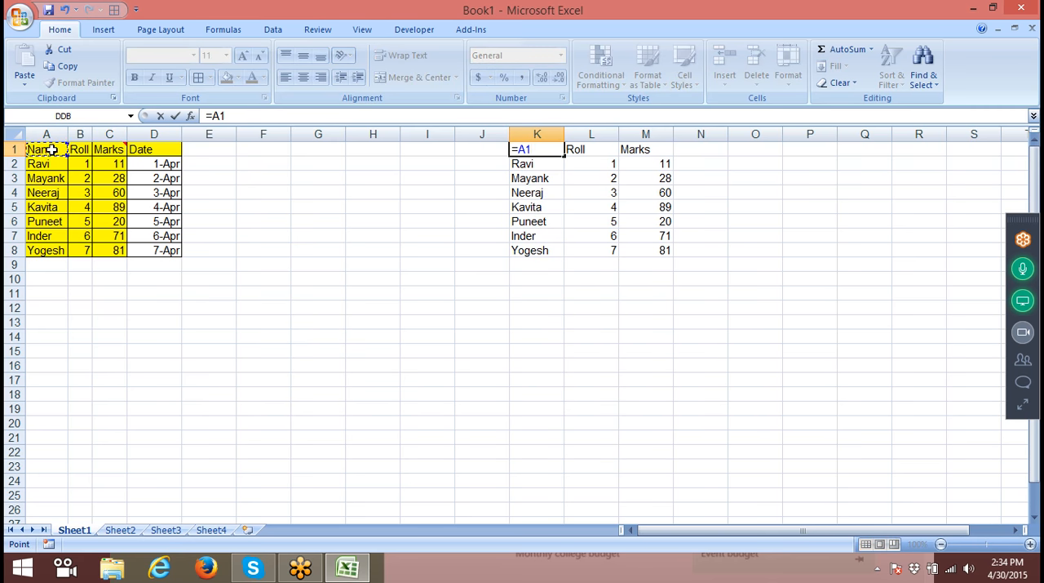
key("Return")
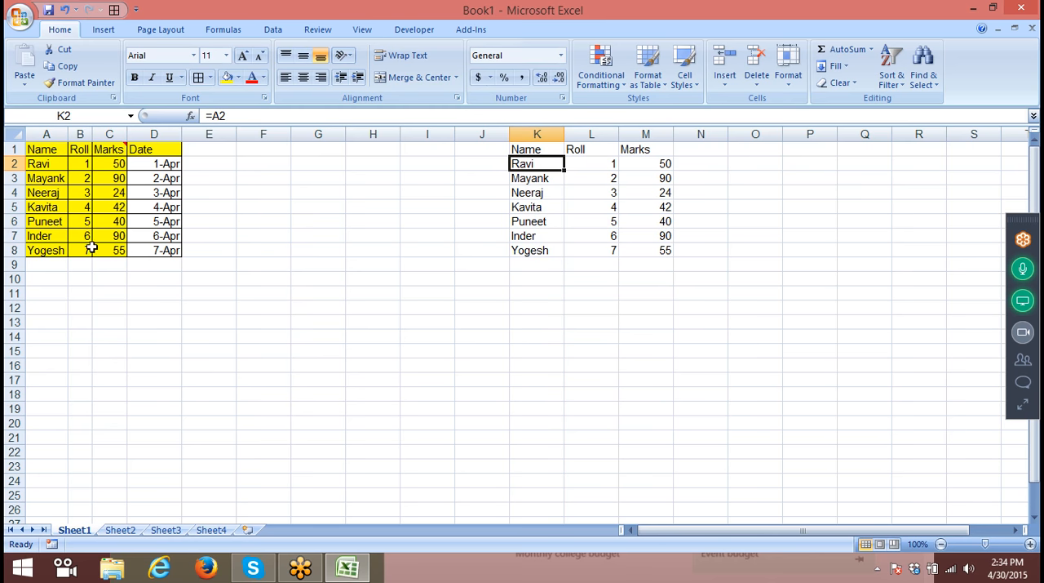
left_click(664, 177)
left_click(662, 206)
left_click(82, 206)
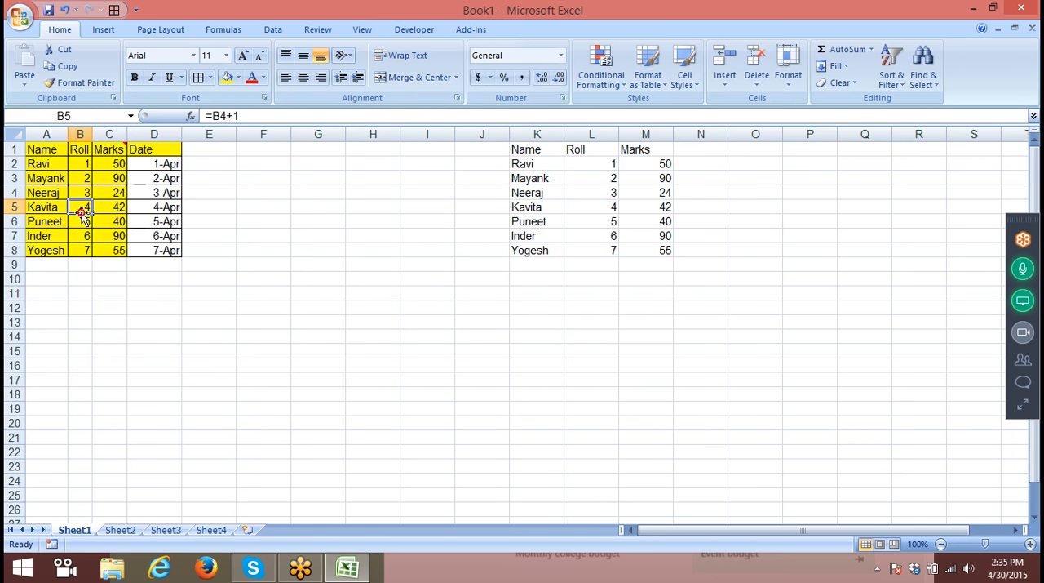
left_click(692, 292)
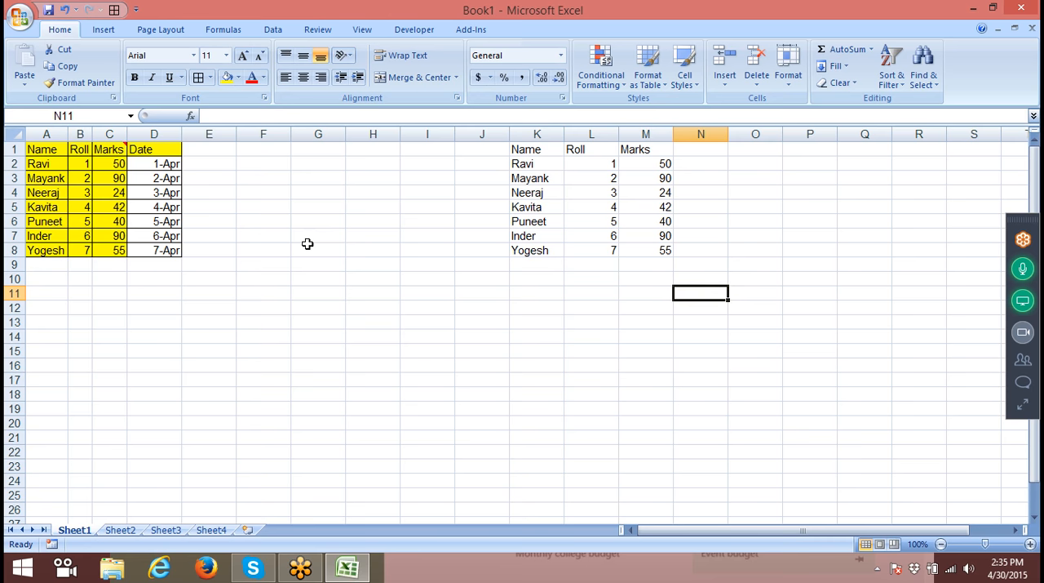
- Convert the table A1:D8 to static values in place and check the Marks cells for remaining formulas
left_click_drag(47, 152, 168, 259)
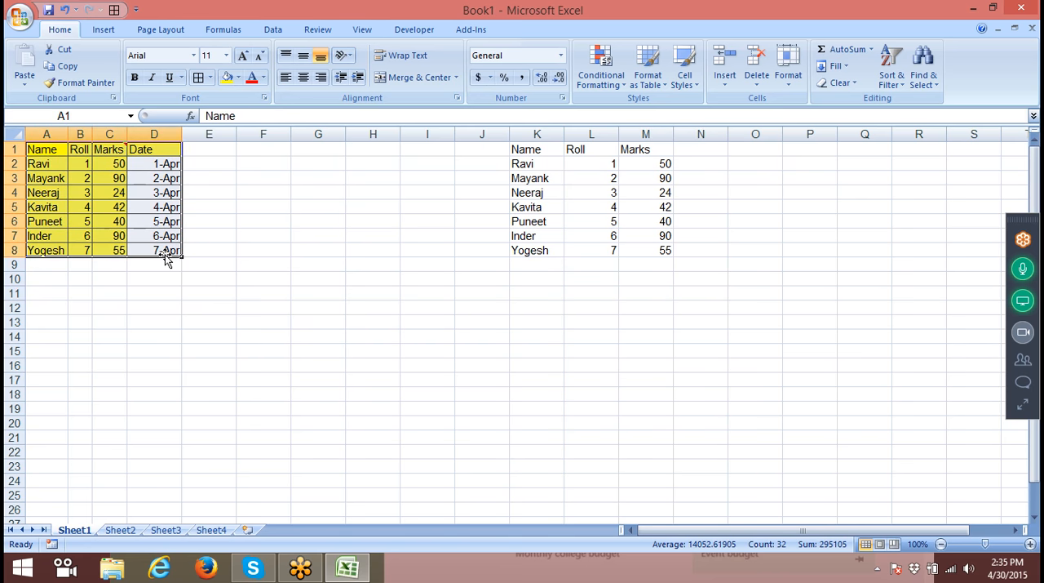
key("ctrl+c")
left_click(81, 82)
left_click(31, 86)
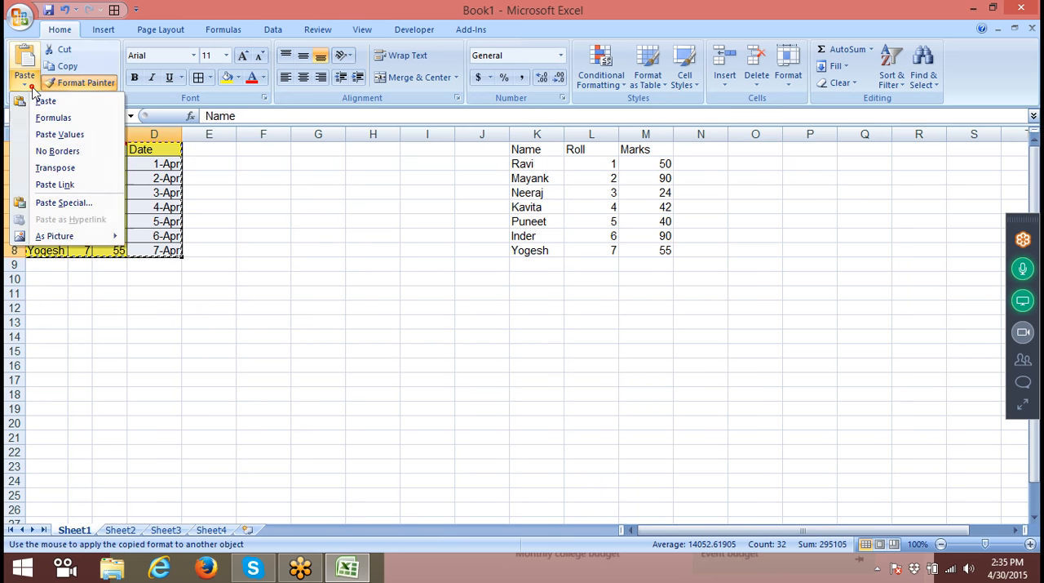
left_click(47, 134)
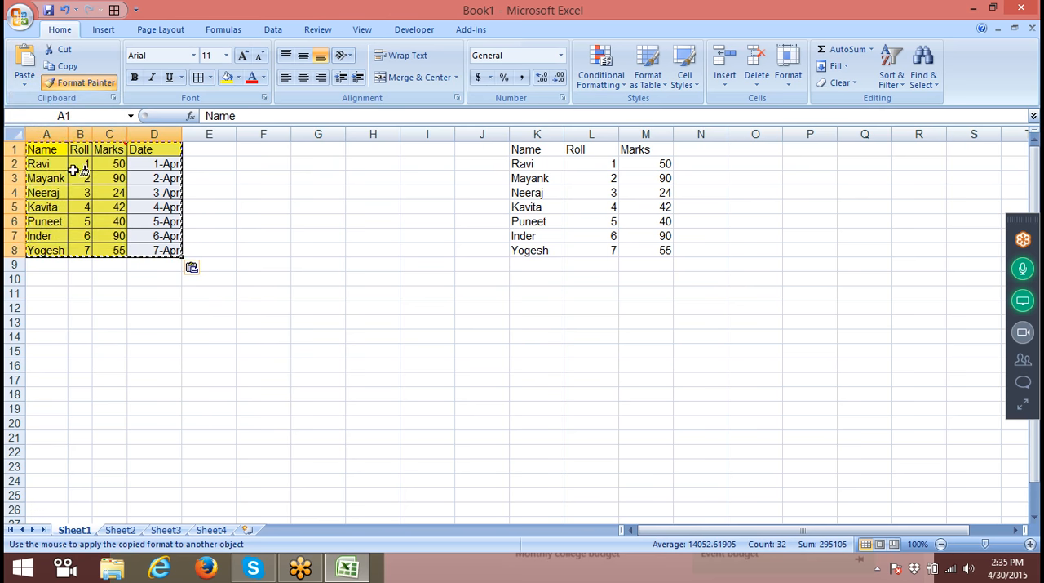
key("Escape")
left_click(104, 189)
left_click(109, 235)
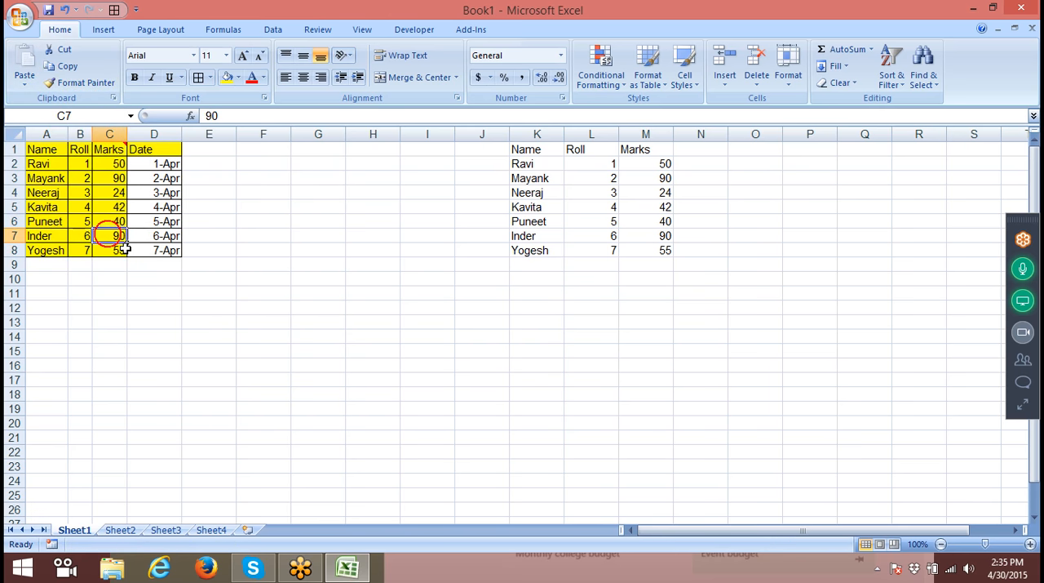
- Clear the linked copy in K1:M8
left_click_drag(506, 191, 679, 202)
left_click_drag(537, 150, 636, 250)
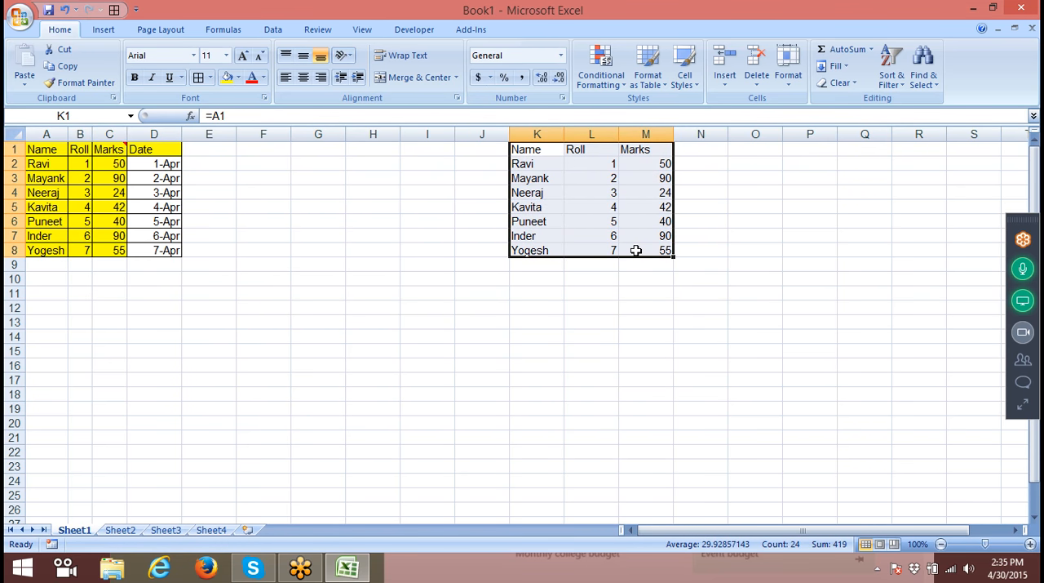
key("Delete")
left_click(224, 193)
- Copy the header with rows 2 to 4 and 6 to 7 of the table, paste them as links at J1, and check J5's formula
left_click_drag(37, 152, 153, 150)
left_click_drag(38, 164, 165, 193)
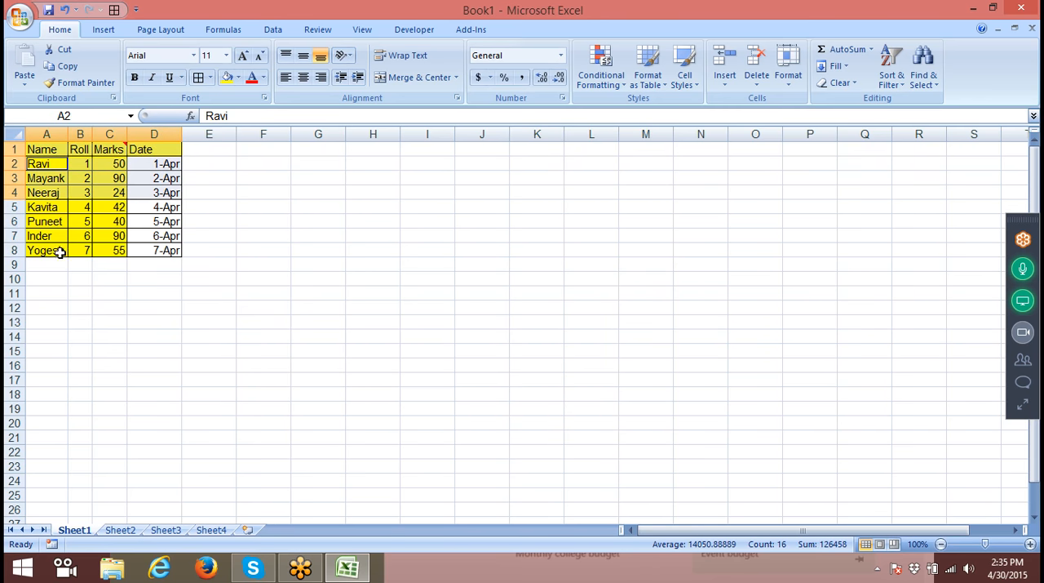
left_click_drag(34, 222, 168, 235)
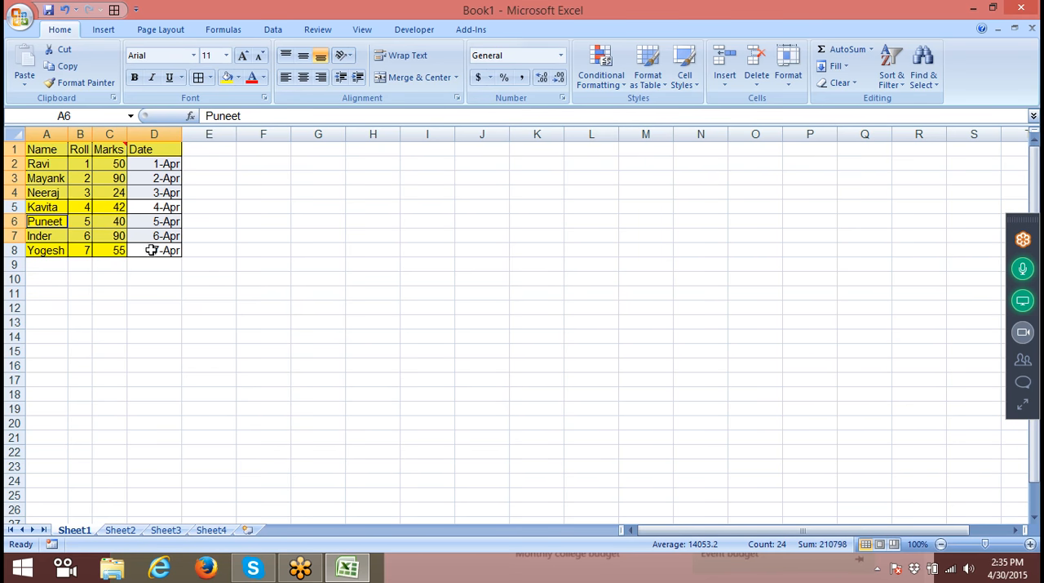
key("ctrl+c")
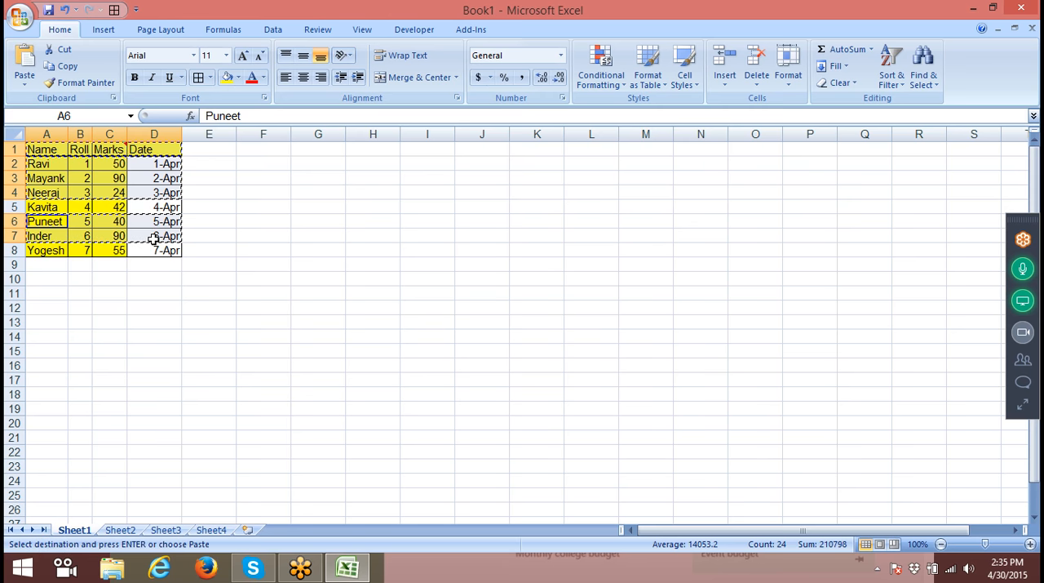
left_click(464, 152)
right_click(464, 152)
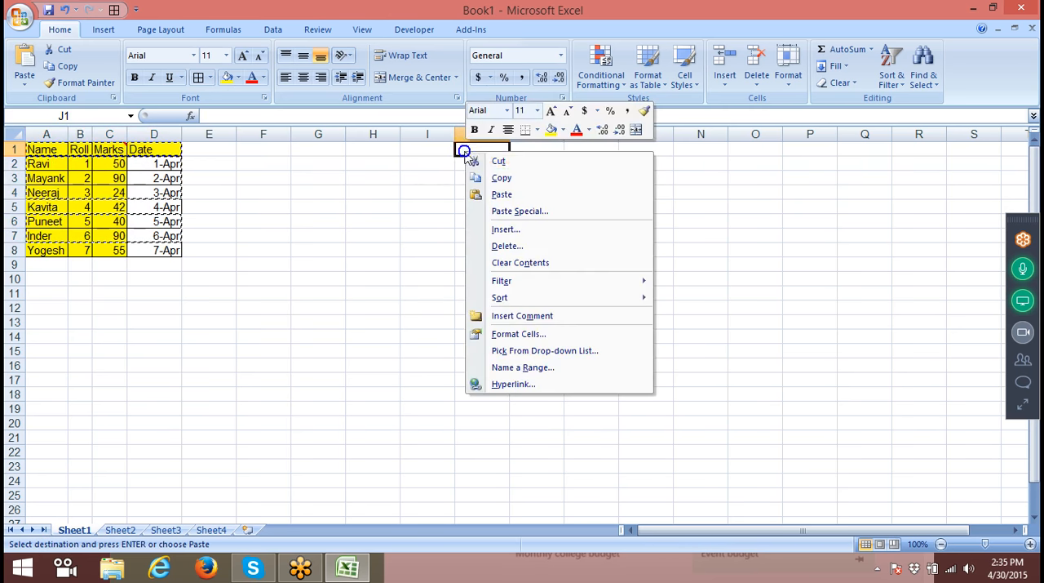
left_click(516, 211)
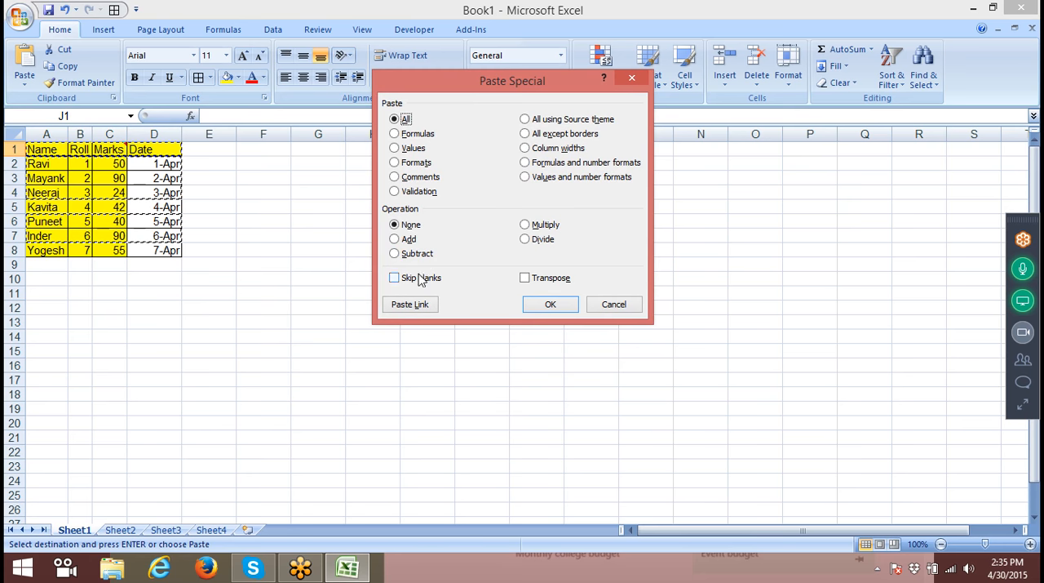
left_click(411, 304)
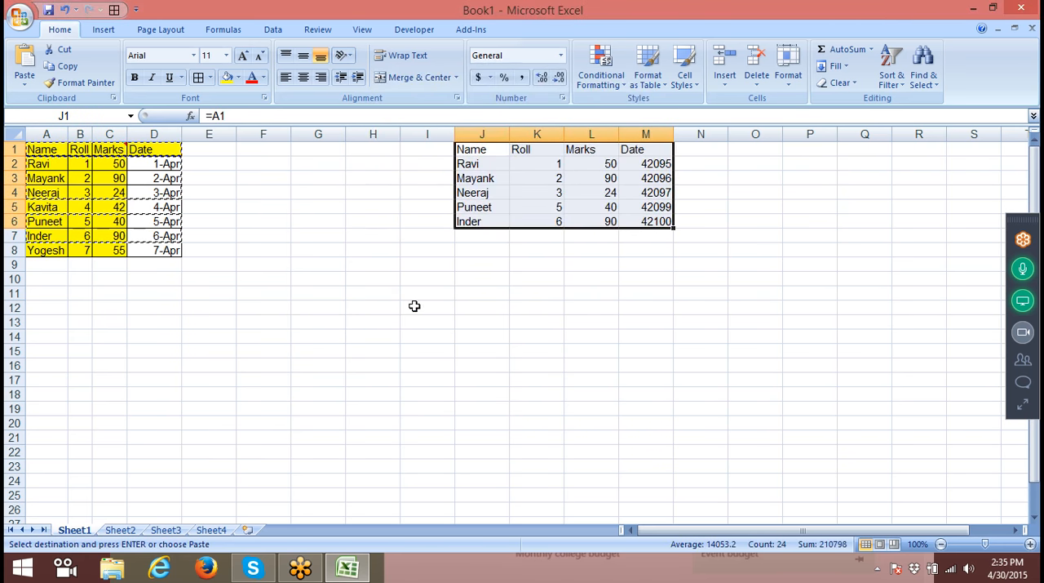
key("Escape")
left_click(488, 208)
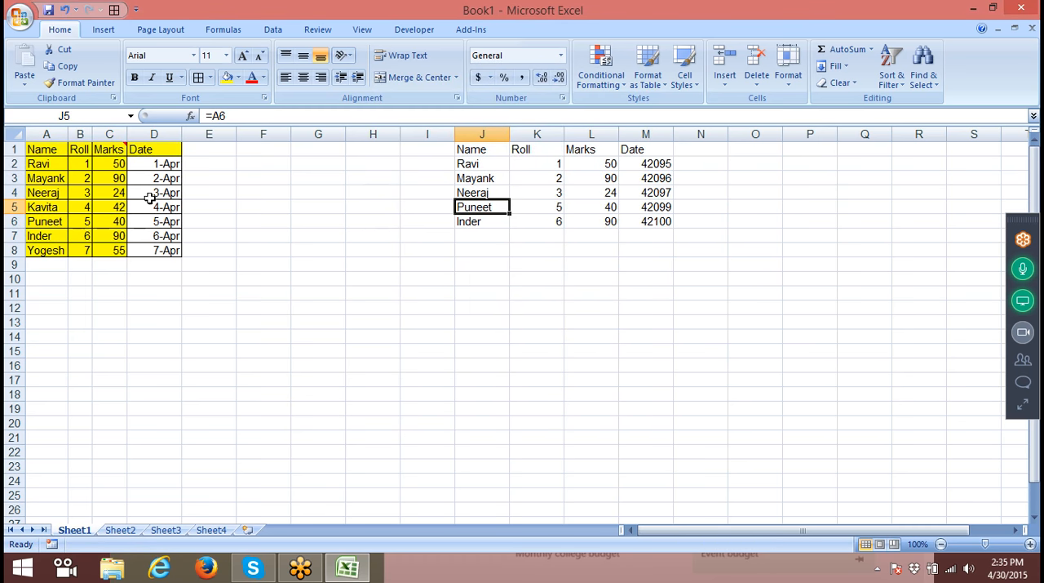
- Set the first Marks value in C2 to 60 and check the linked cell L2
left_click(118, 173)
left_click(118, 167)
type("60")
key("Return")
key("Return")
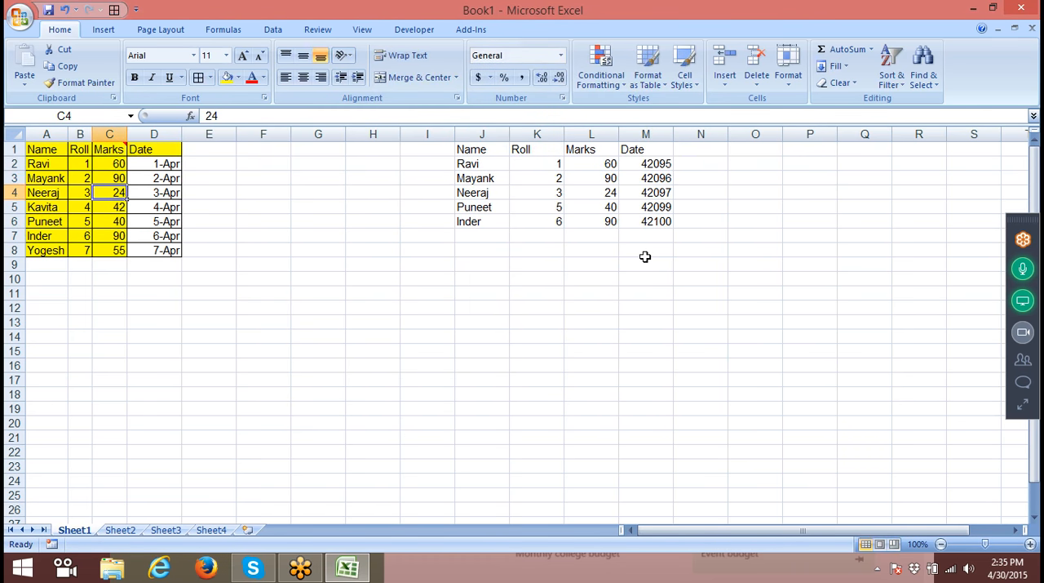
left_click(601, 162)
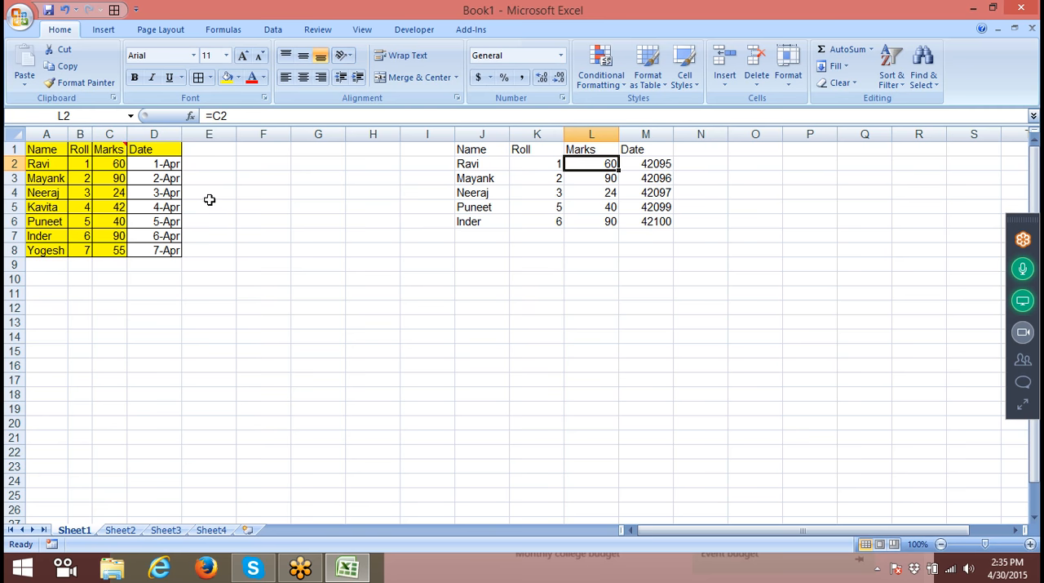
- Fill the whole table A1:D8 with yellow
left_click_drag(41, 149, 159, 250)
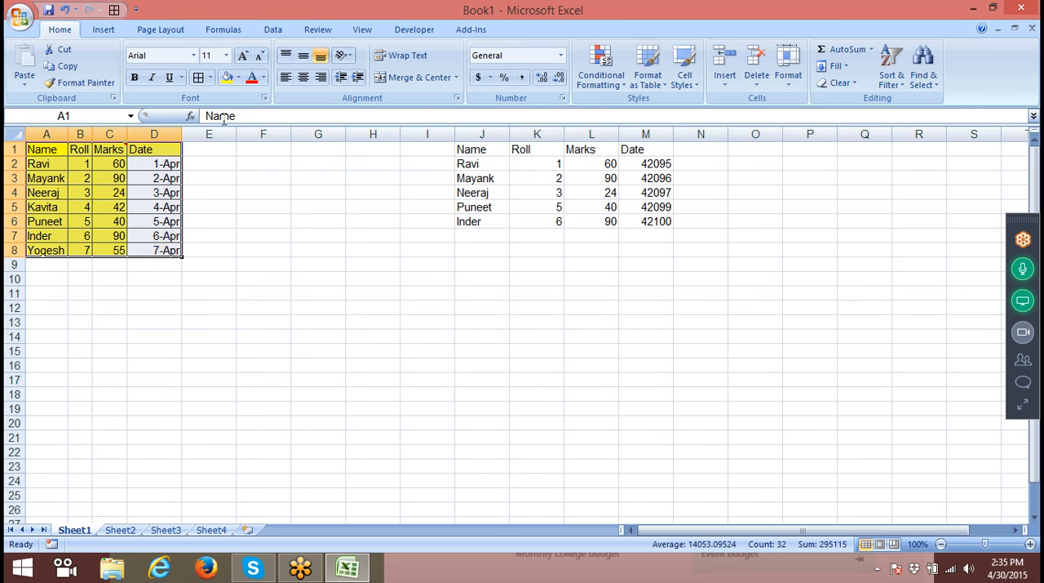
left_click(227, 77)
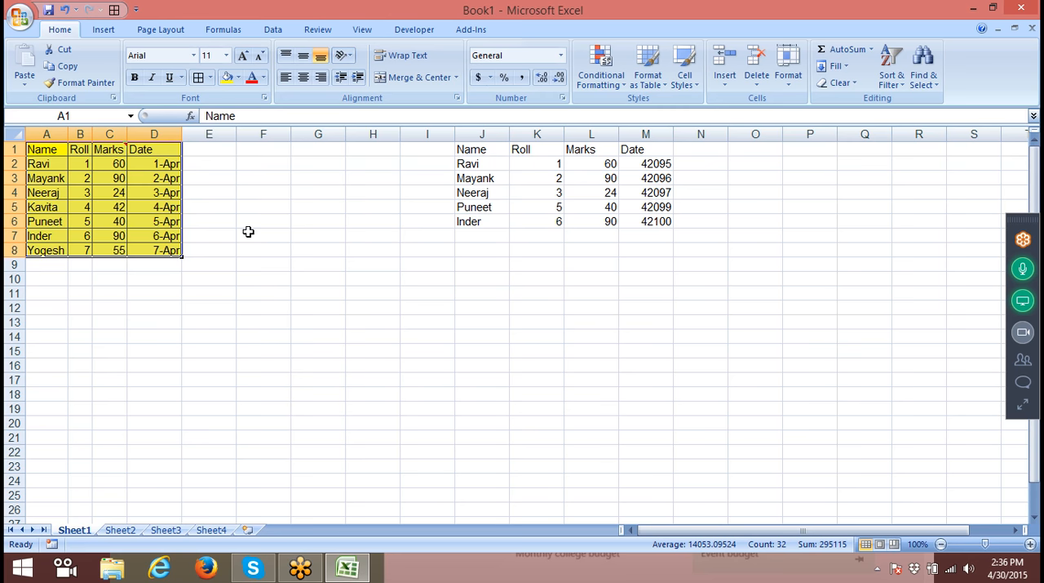
left_click(491, 280)
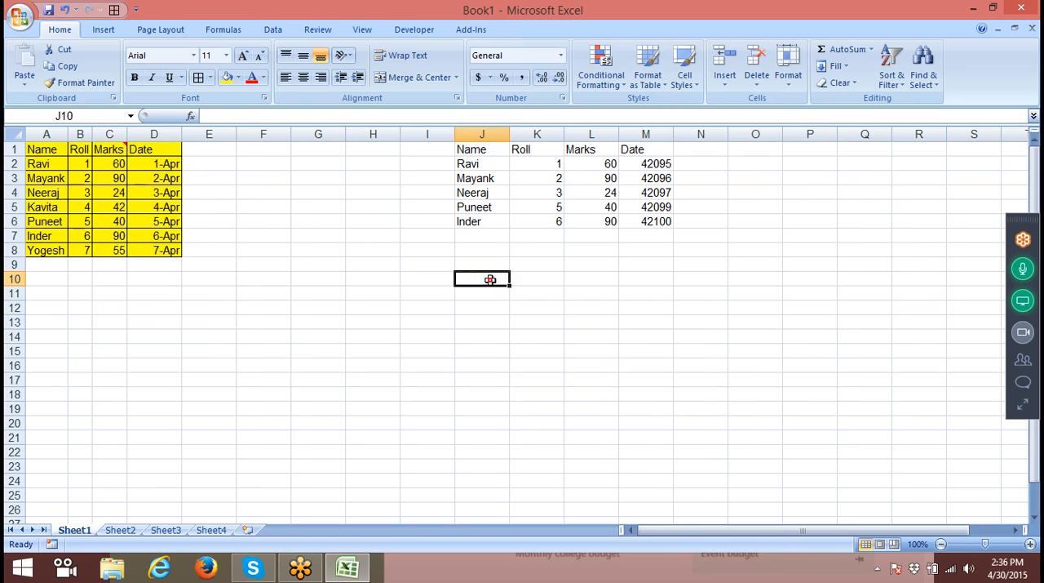
- Narrow column J, select J10:M10, and fit column J's width to its contents
left_click_drag(507, 135, 488, 135)
left_click_drag(463, 282, 630, 280)
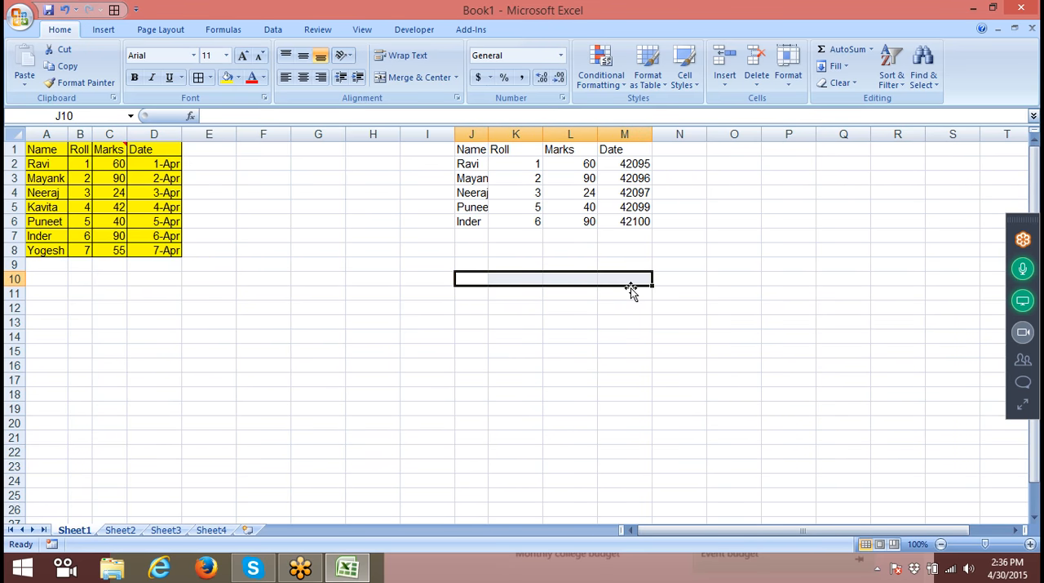
double_click(487, 135)
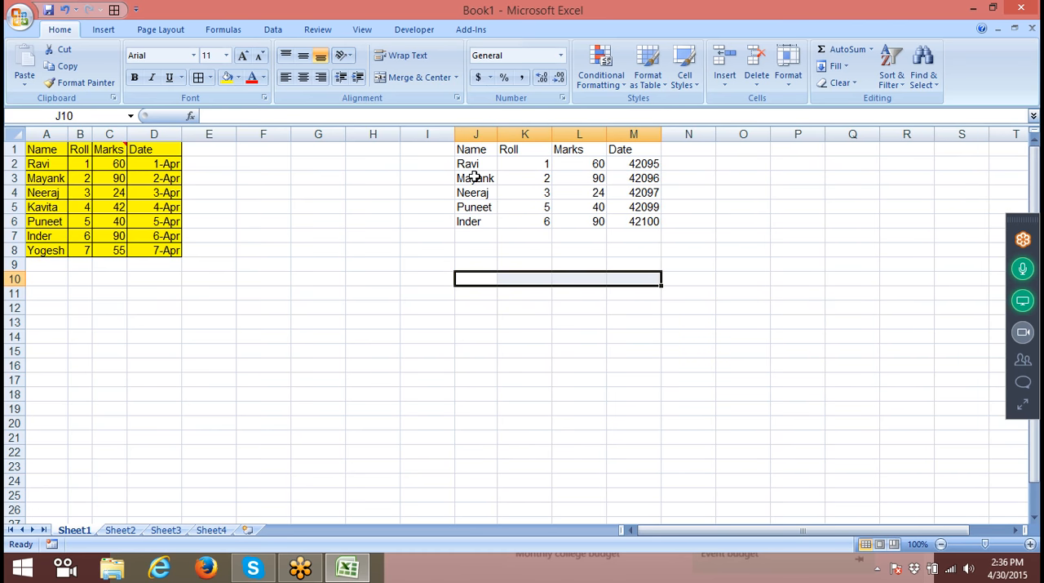
- Copy the table A1:D8 and paste it as a picture at I9
left_click_drag(55, 151, 140, 248)
key("ctrl+c")
left_click(444, 265)
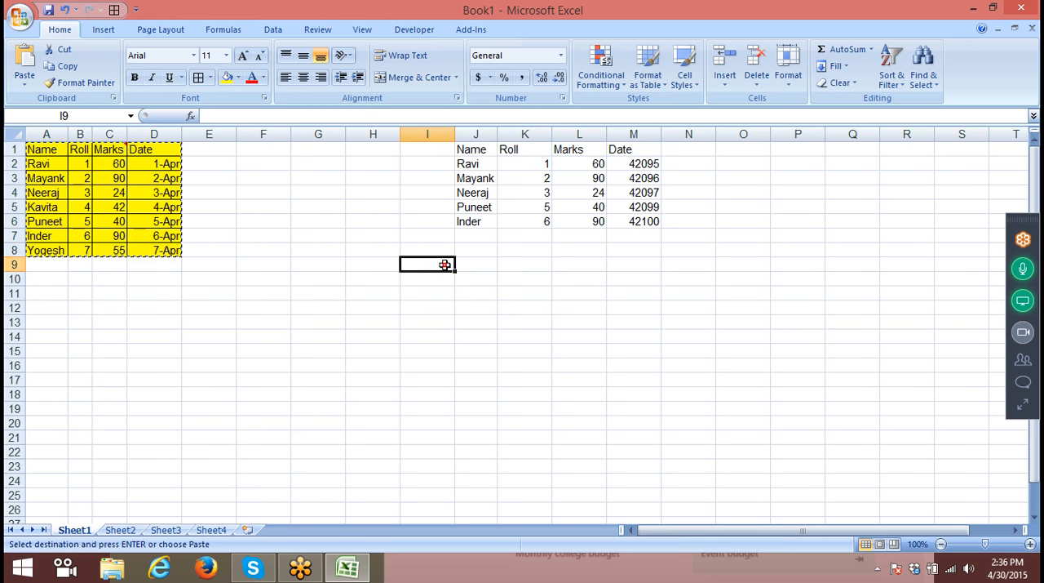
left_click(25, 82)
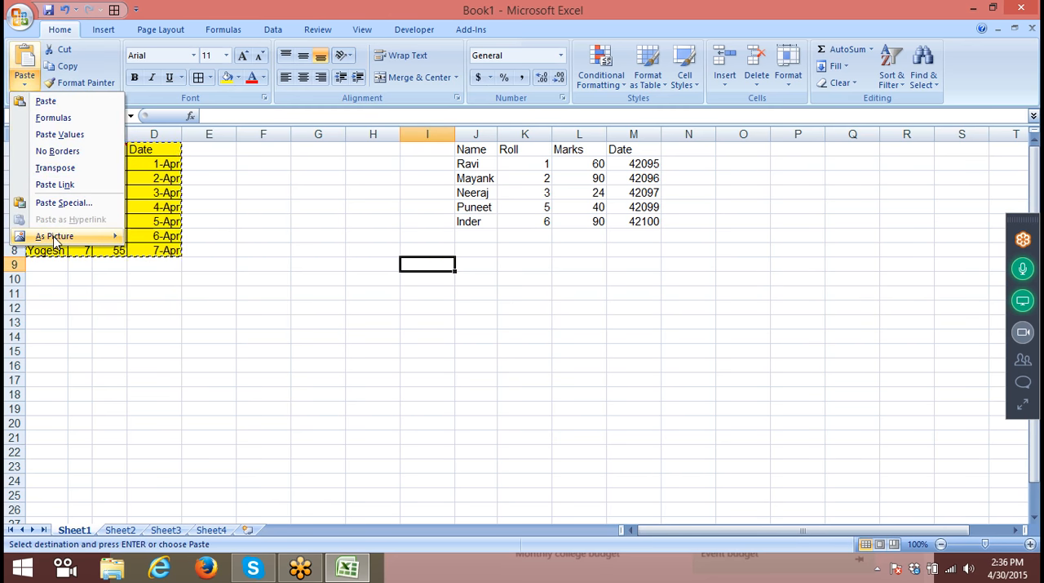
mouse_move(55, 241)
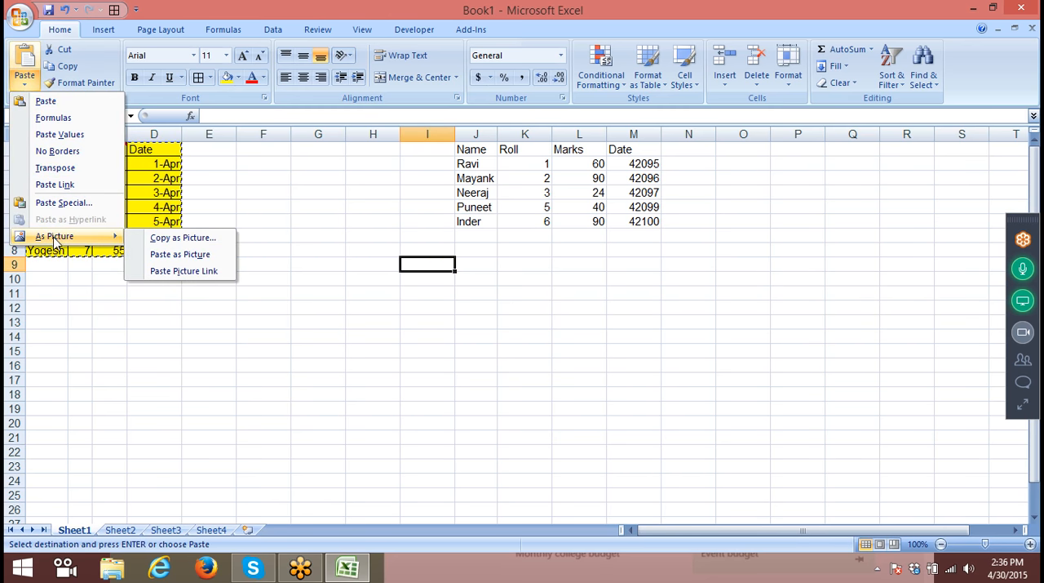
left_click(187, 257)
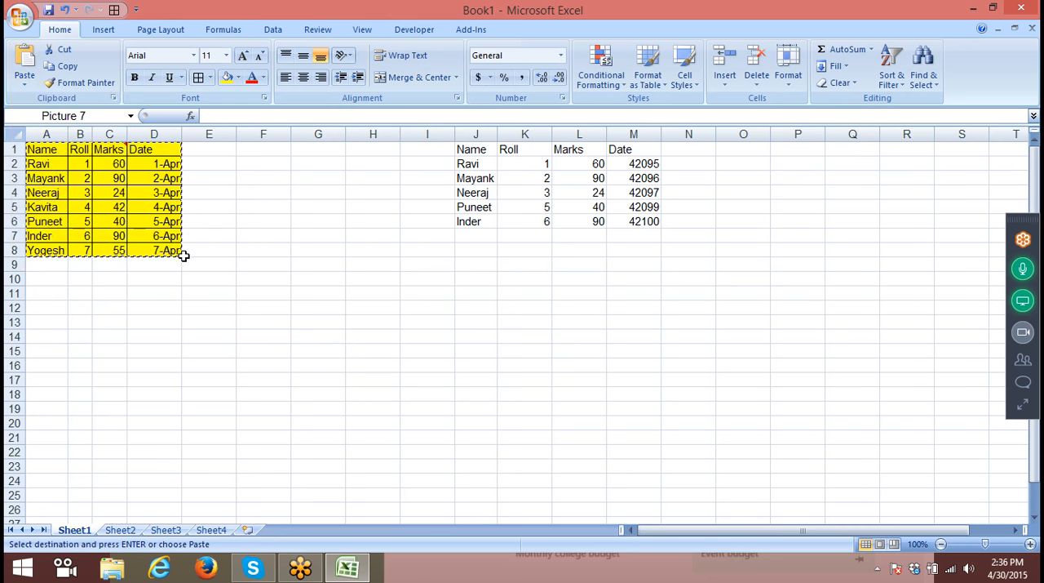
- Shrink the pasted table picture from its corner and move it just below the linked rows in columns J to M
left_click(600, 310)
left_click(478, 338)
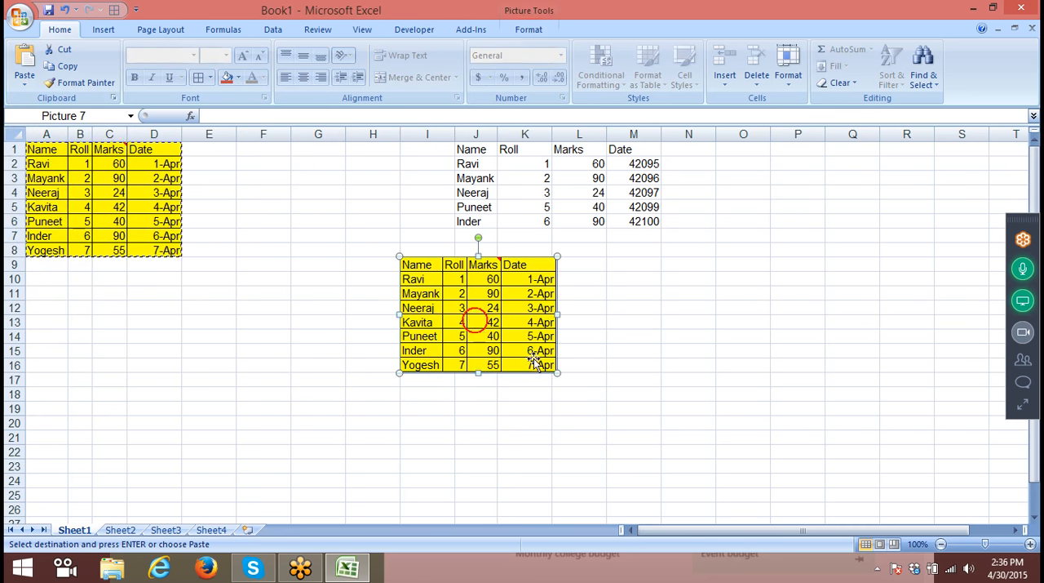
left_click_drag(555, 373, 496, 328)
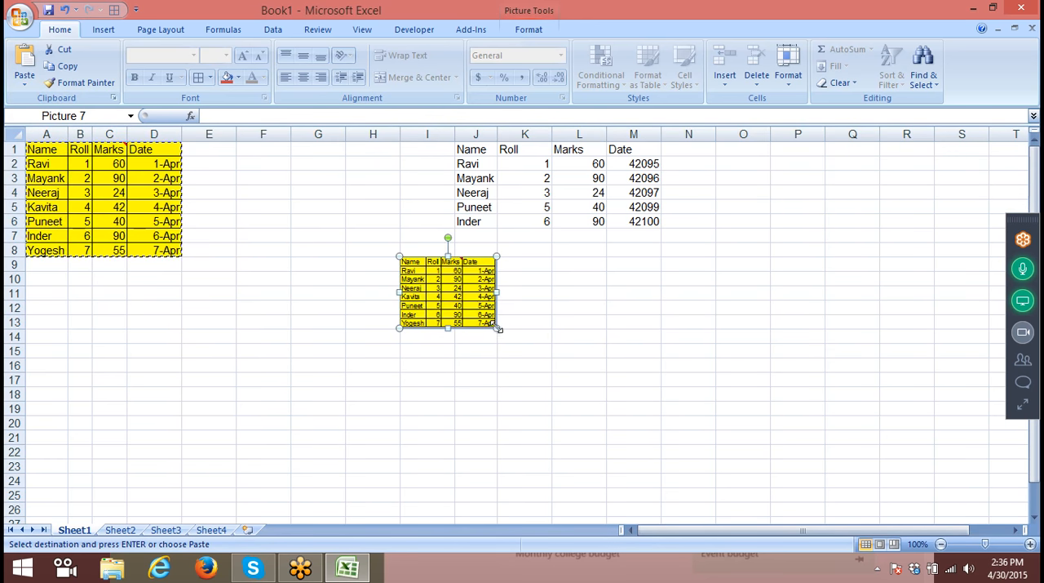
left_click(612, 347)
left_click_drag(438, 277, 369, 190)
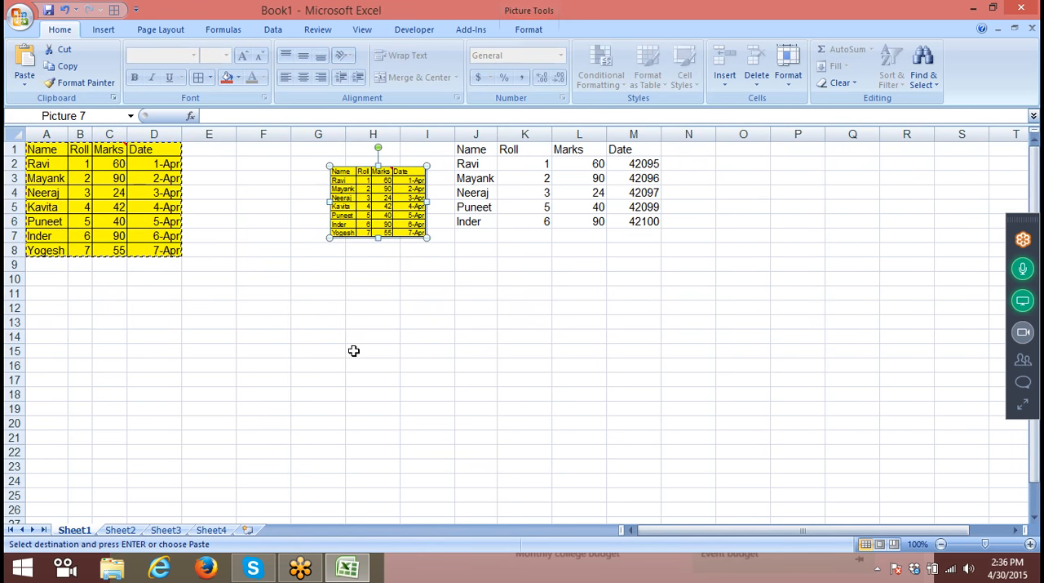
left_click_drag(360, 210, 475, 281)
- Delete the shrunken table picture below the linked rows
left_click(114, 194)
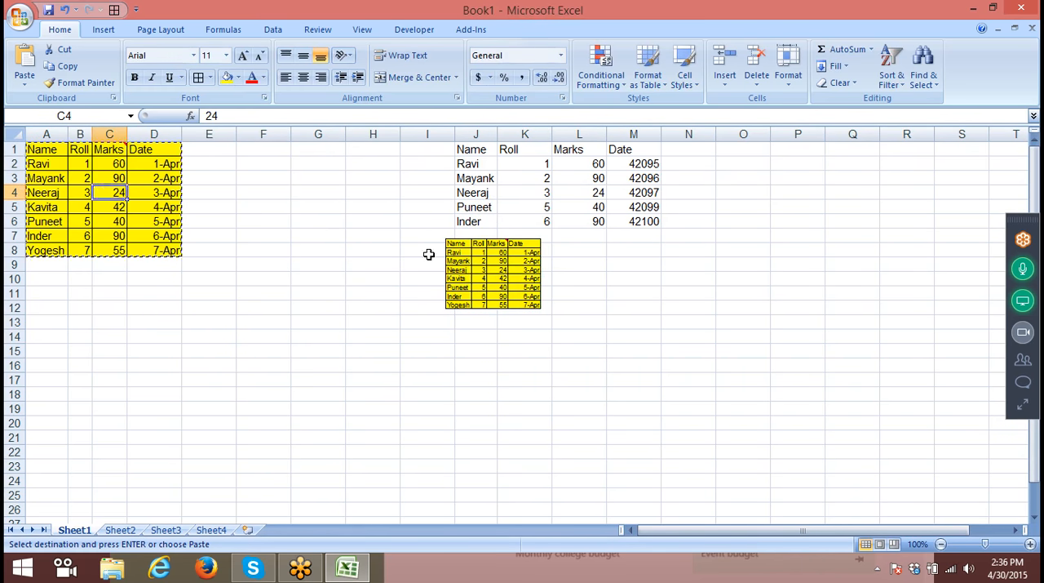
left_click(461, 258)
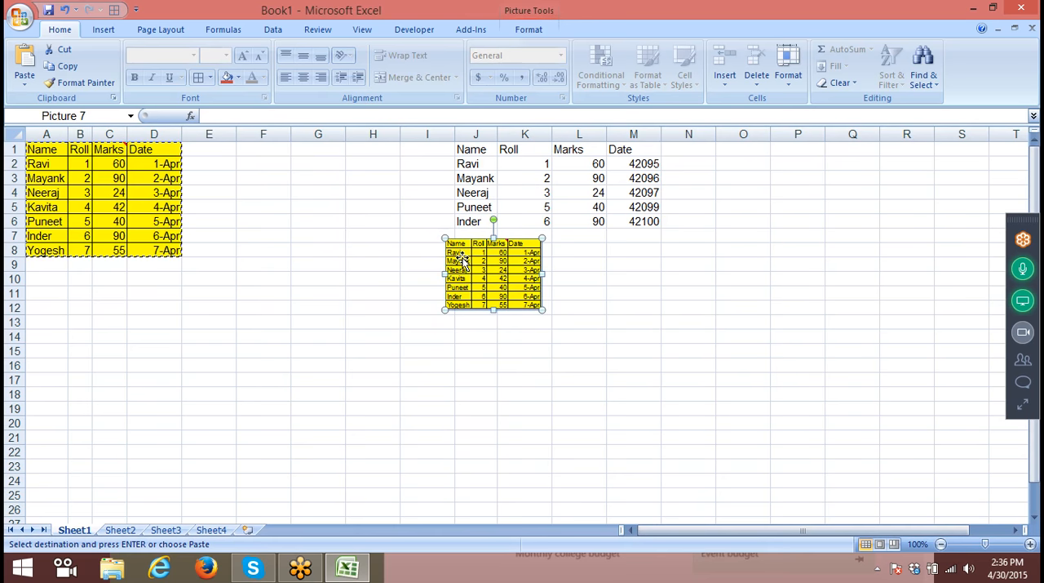
key("Delete")
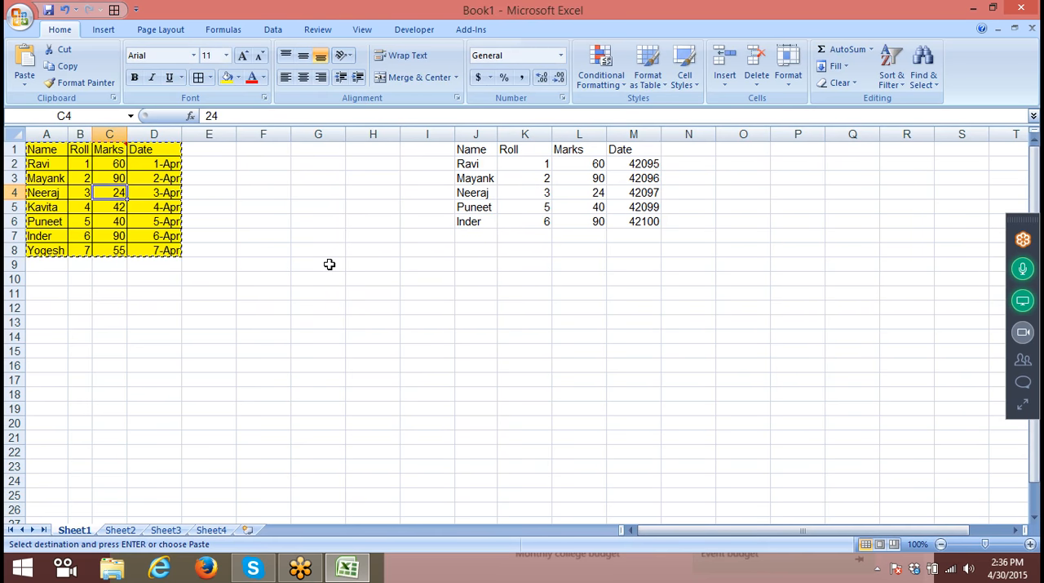
- Paste the copied table as a linked picture at H10 and move it below the linked rows in columns J to M
left_click(396, 278)
left_click(25, 83)
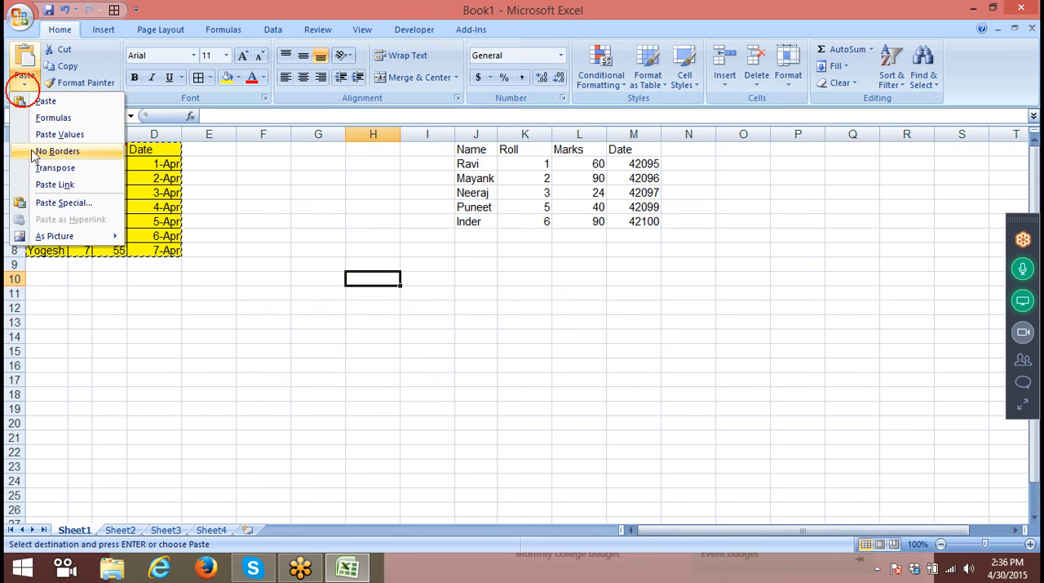
mouse_move(59, 232)
left_click(186, 270)
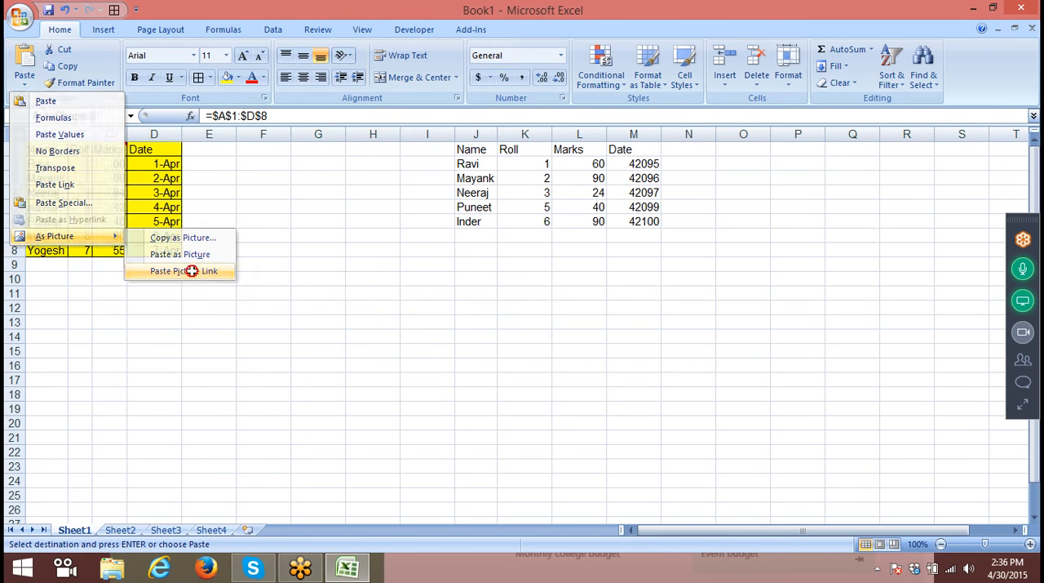
left_click_drag(434, 352, 521, 340)
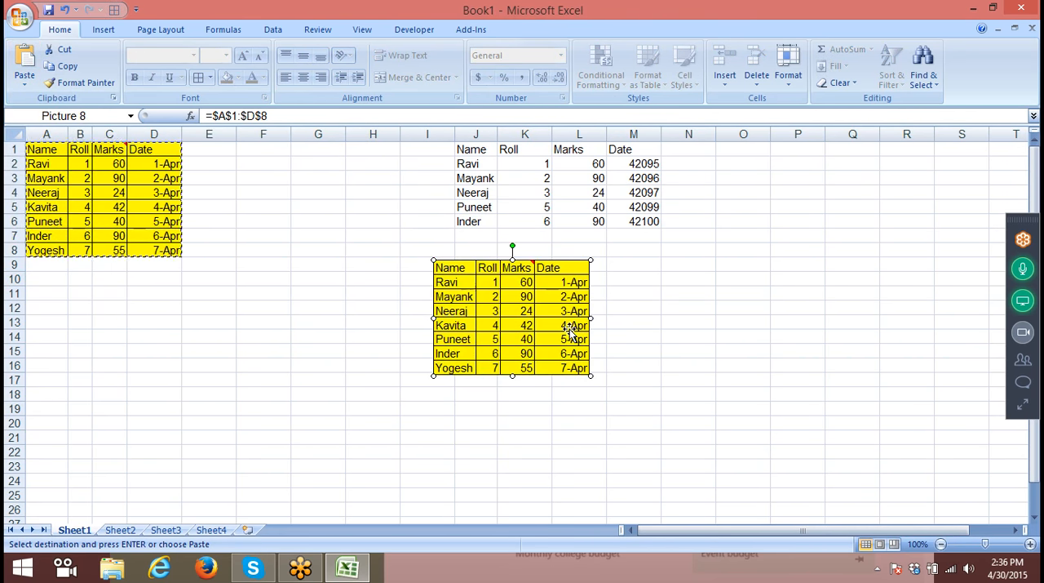
- End the copy mode and set the Marks value in C4 to 240
left_click(371, 294)
key("Escape")
left_click(81, 195)
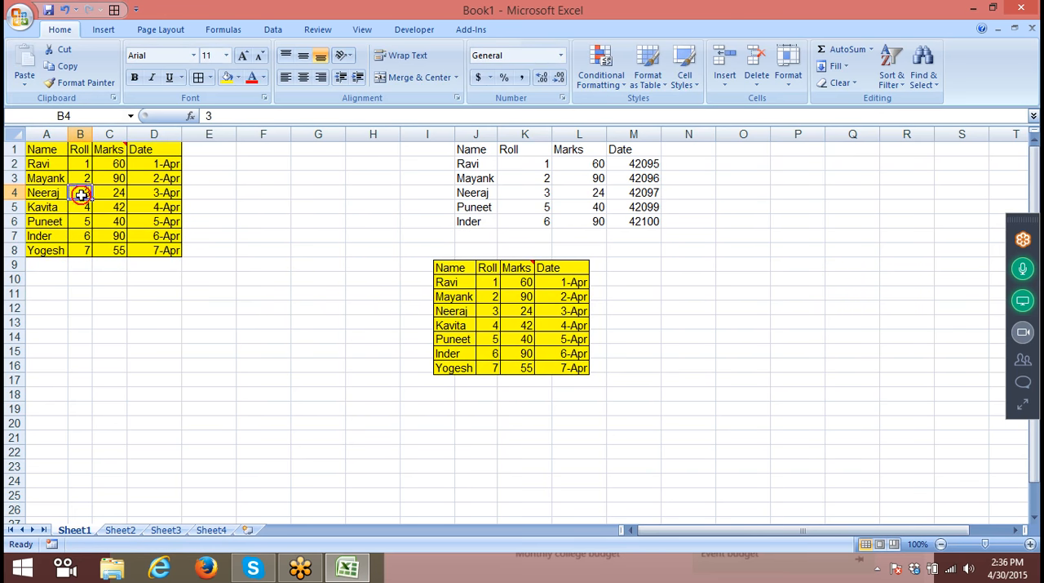
key("Down")
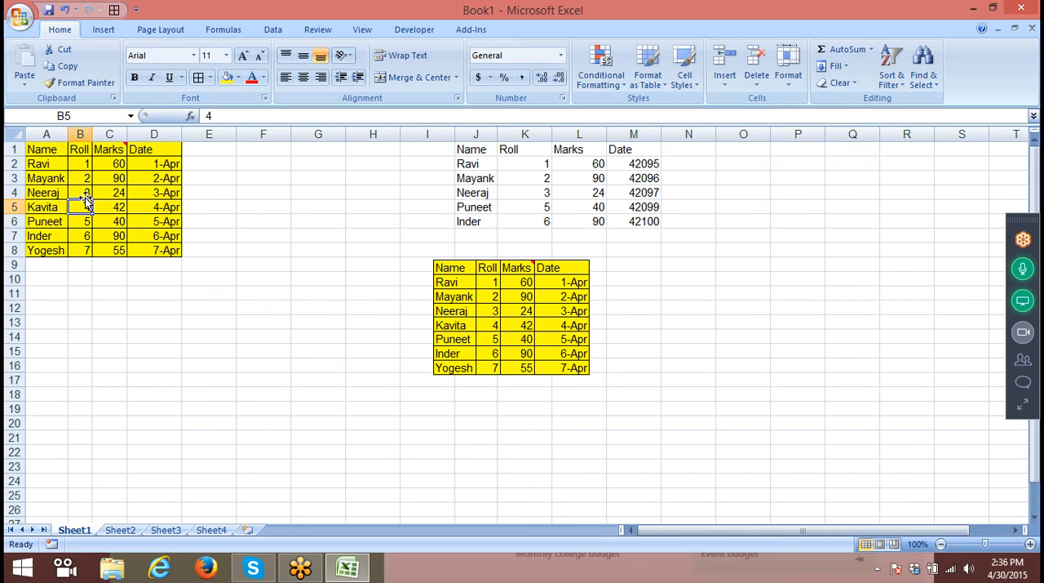
key("Up")
key("Right")
type("240")
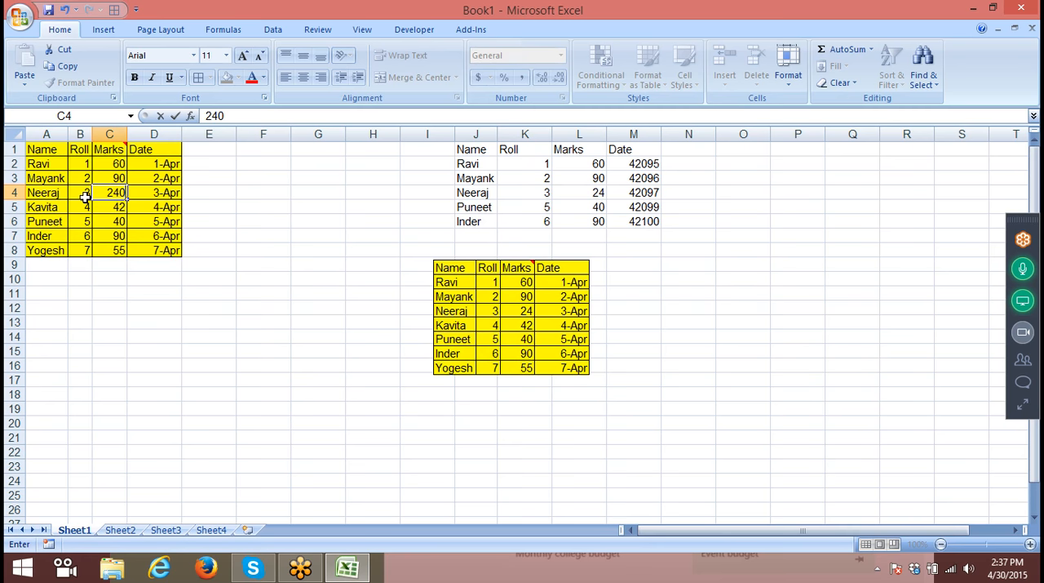
key("Return")
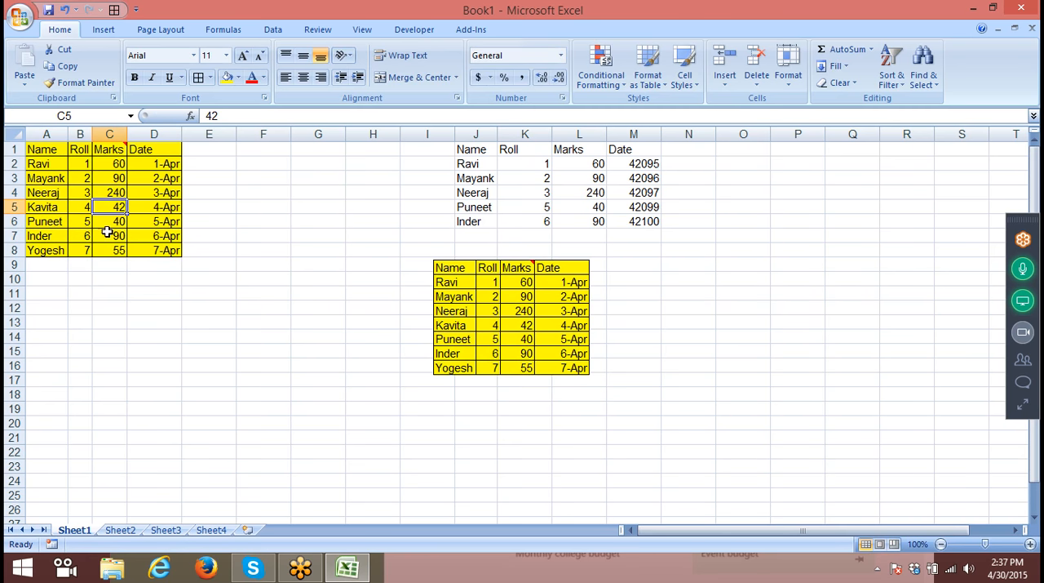
- Fill table row A5:D5 with the standard blue colour
left_click_drag(74, 207, 37, 206)
left_click(187, 204)
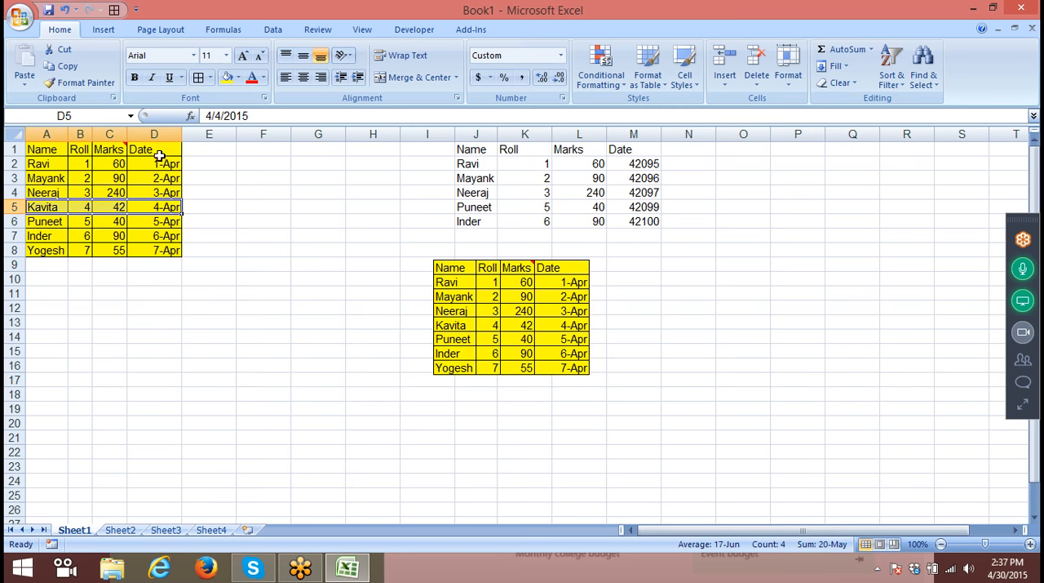
left_click(237, 78)
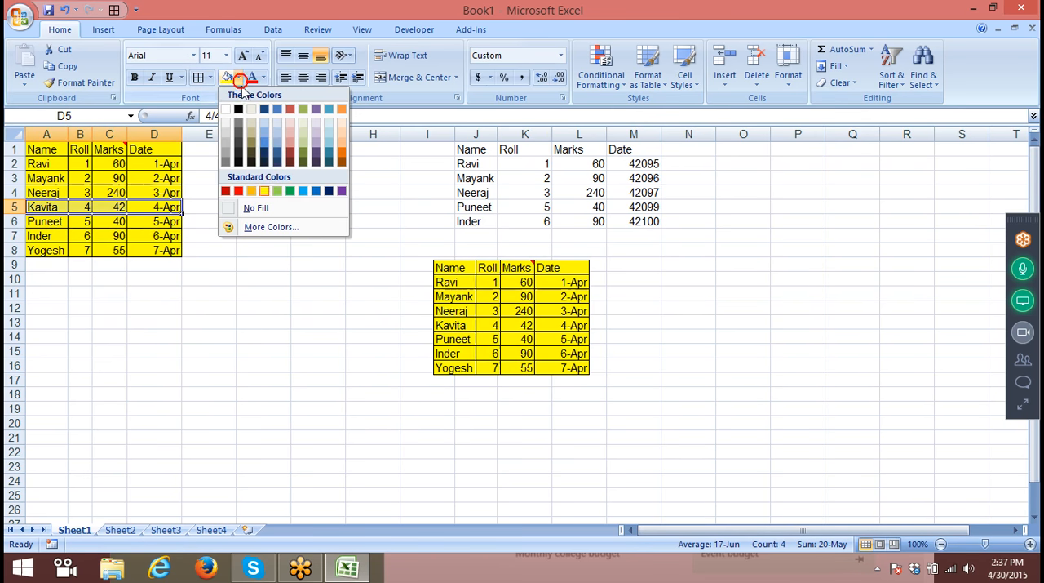
left_click(315, 191)
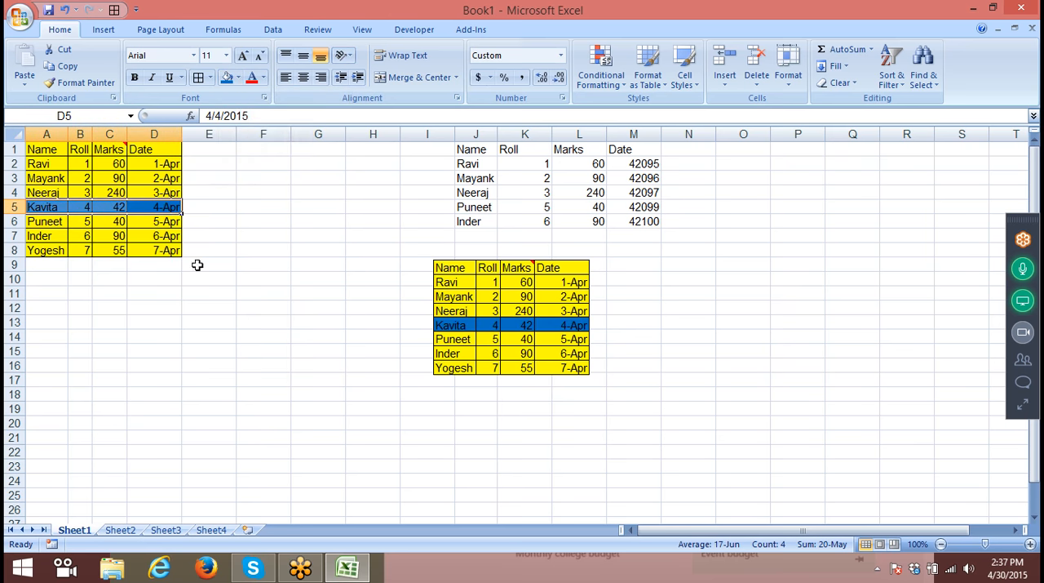
left_click(243, 276)
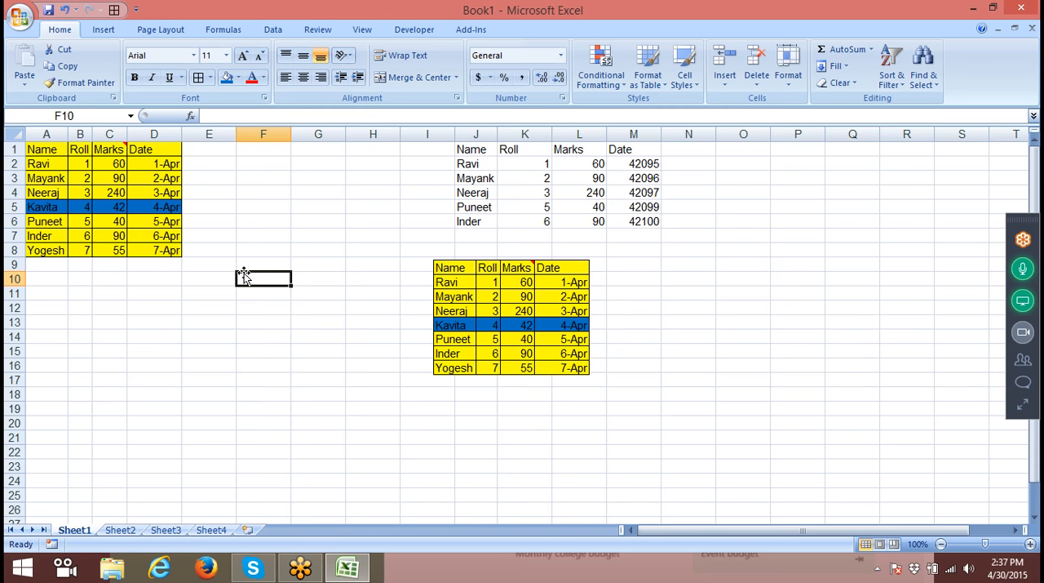
- Delete the linked picture and paste copies of the table A1:D8 at A11 and A21
left_click(562, 360)
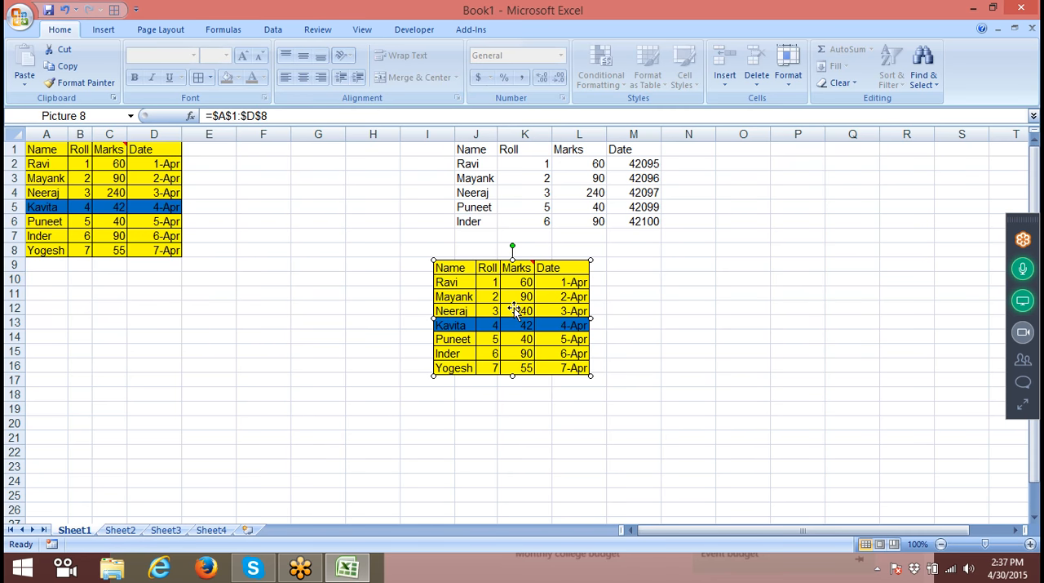
key("Delete")
left_click_drag(33, 151, 156, 251)
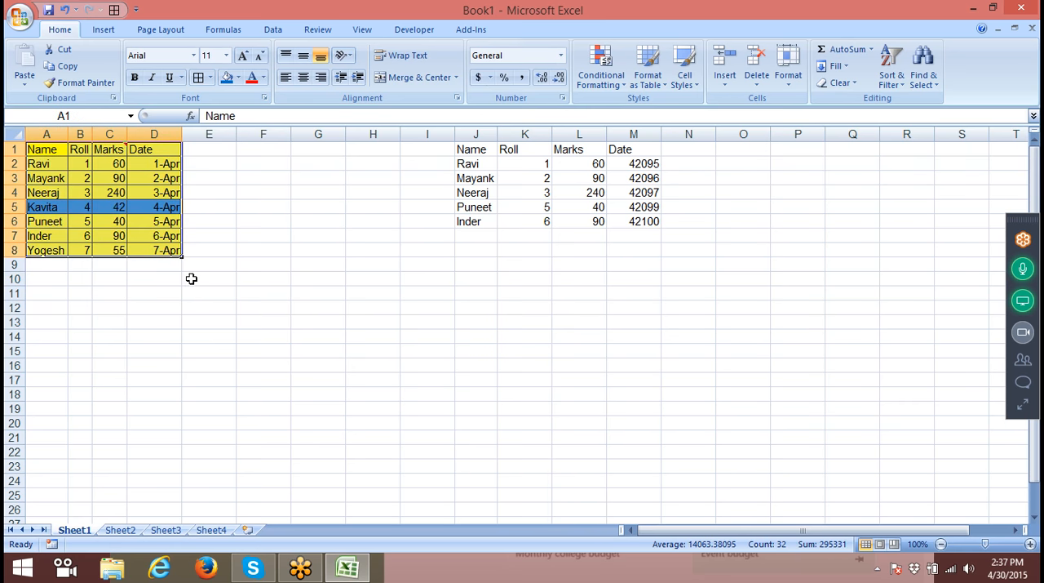
key("ctrl+c")
left_click(46, 295)
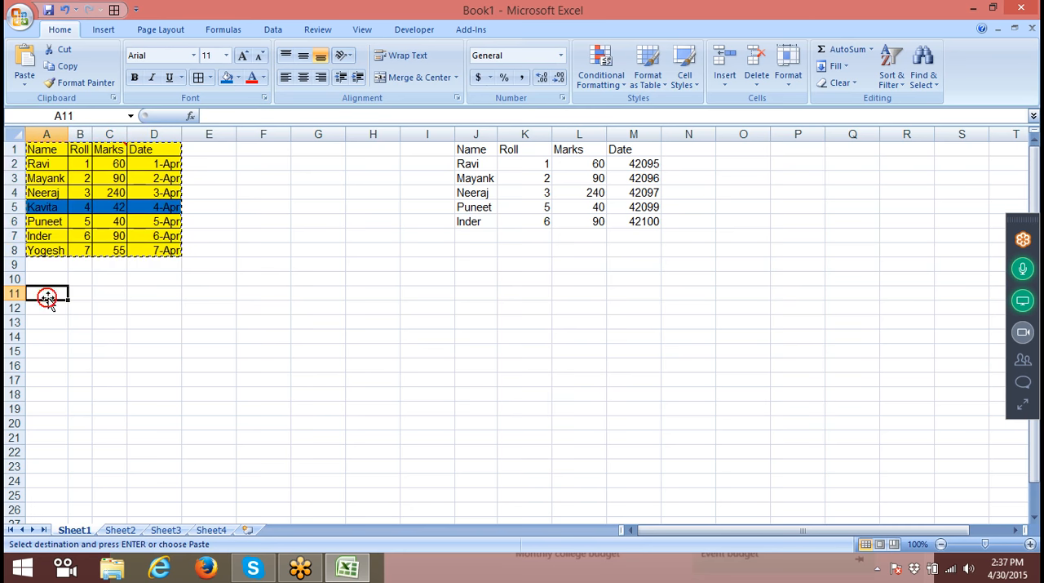
key("ctrl+v")
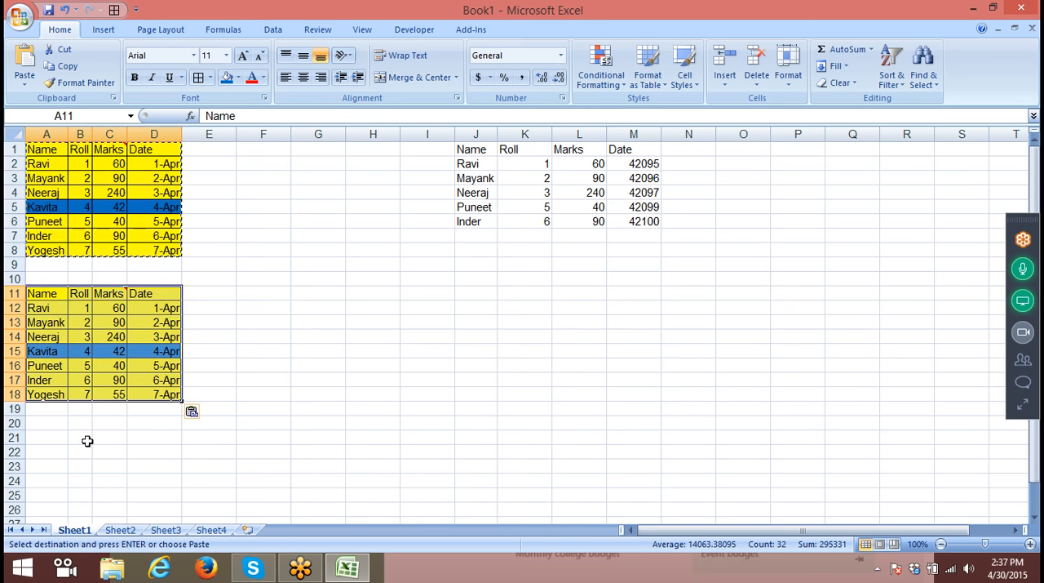
left_click(60, 435)
key("ctrl+v")
- Fill the table copy A11:D18 with blue and the copy A21:D28 with standard purple
left_click_drag(41, 295, 173, 393)
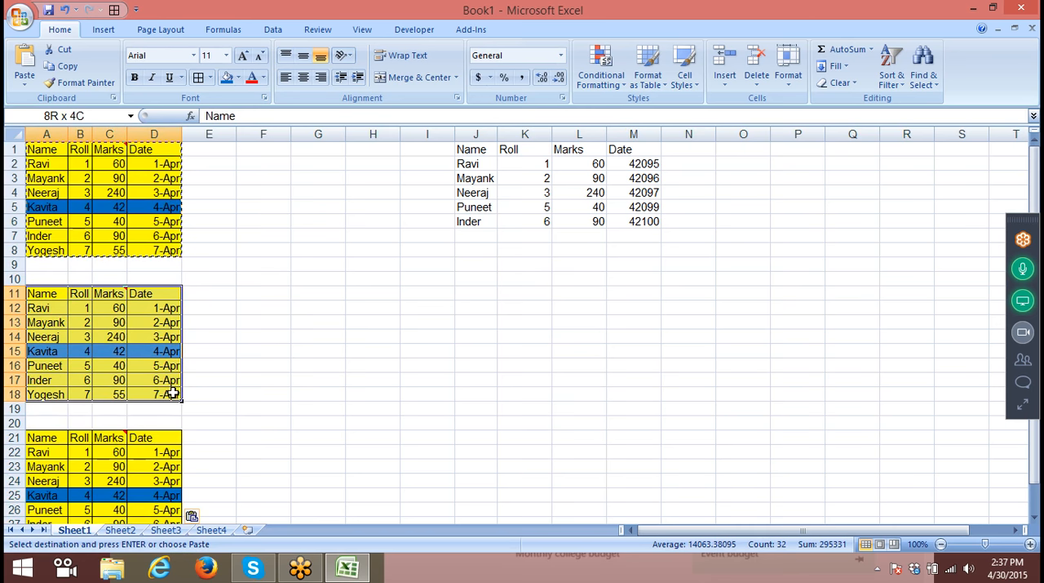
left_click(226, 76)
scroll(76, 335, "down", 2)
left_click_drag(49, 351, 165, 449)
left_click(237, 77)
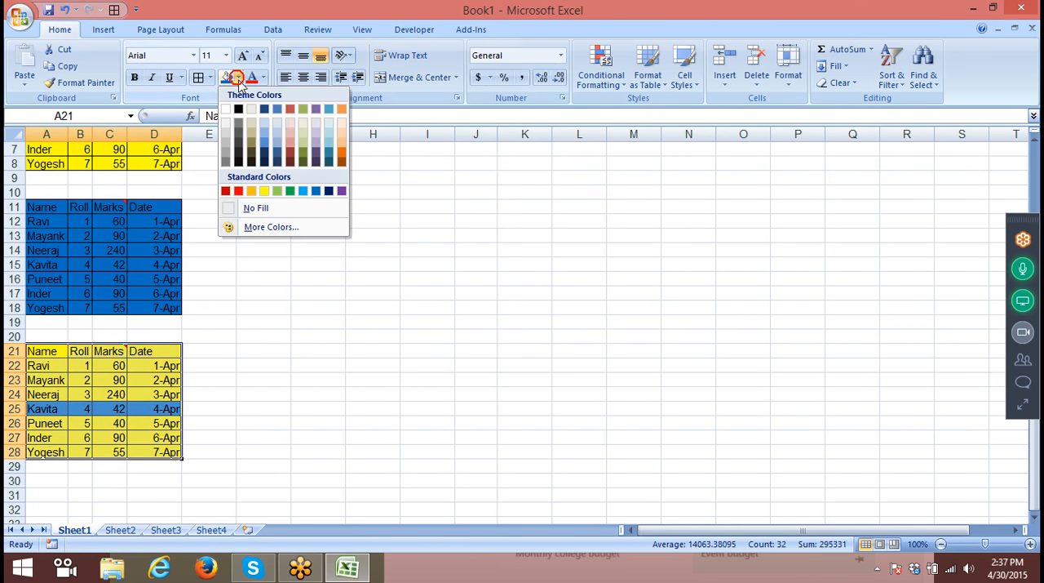
left_click(341, 191)
left_click(448, 286)
scroll(371, 387, "up", 2)
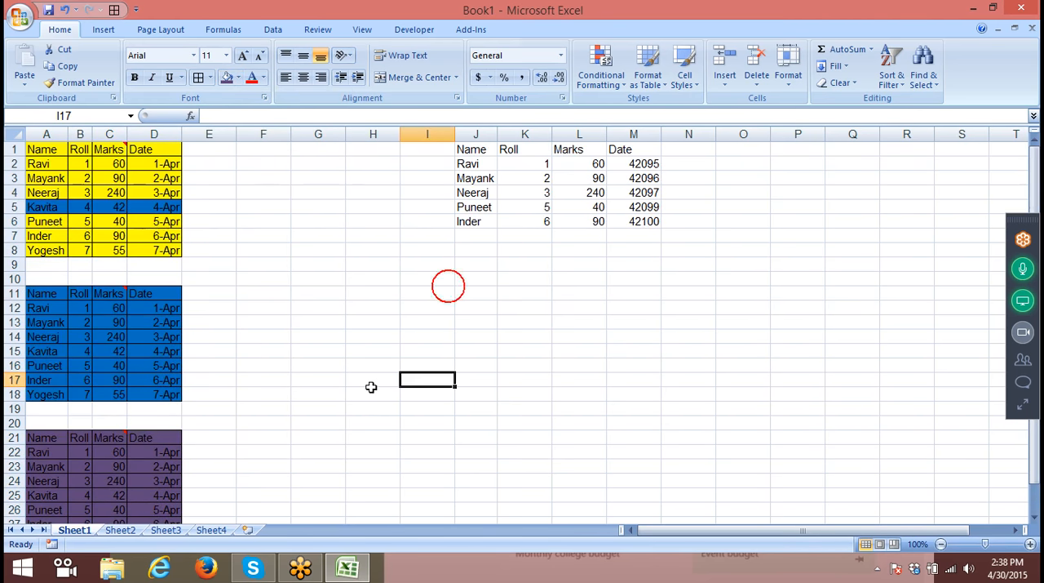
- Name the range A1:D8 Delhi
left_click_drag(40, 149, 152, 251)
left_click(71, 115)
type("De")
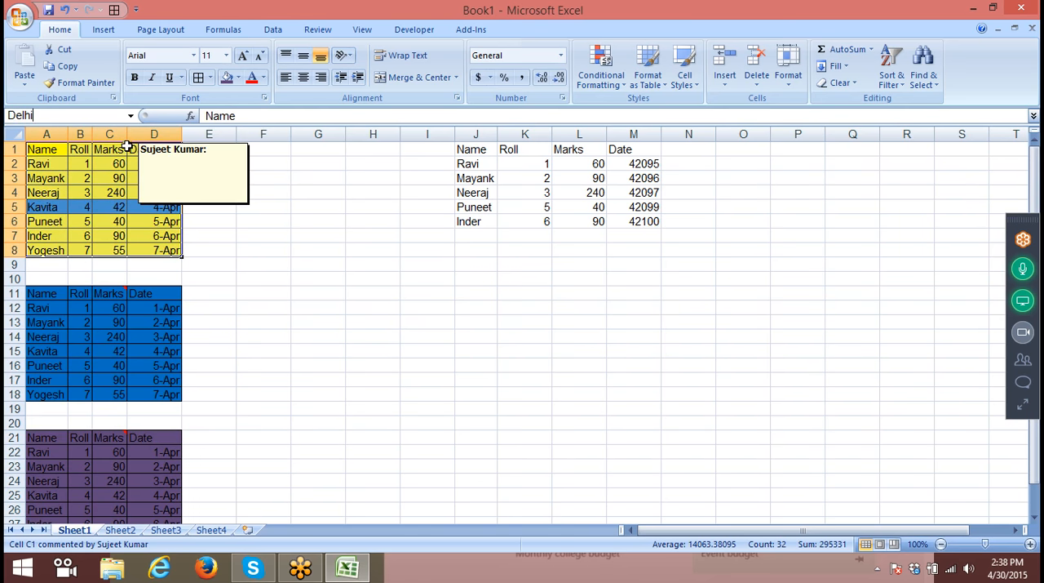
type("lhi")
key("Return")
- Define the name Pune for the blue table A11:D18
left_click_drag(49, 294, 174, 406)
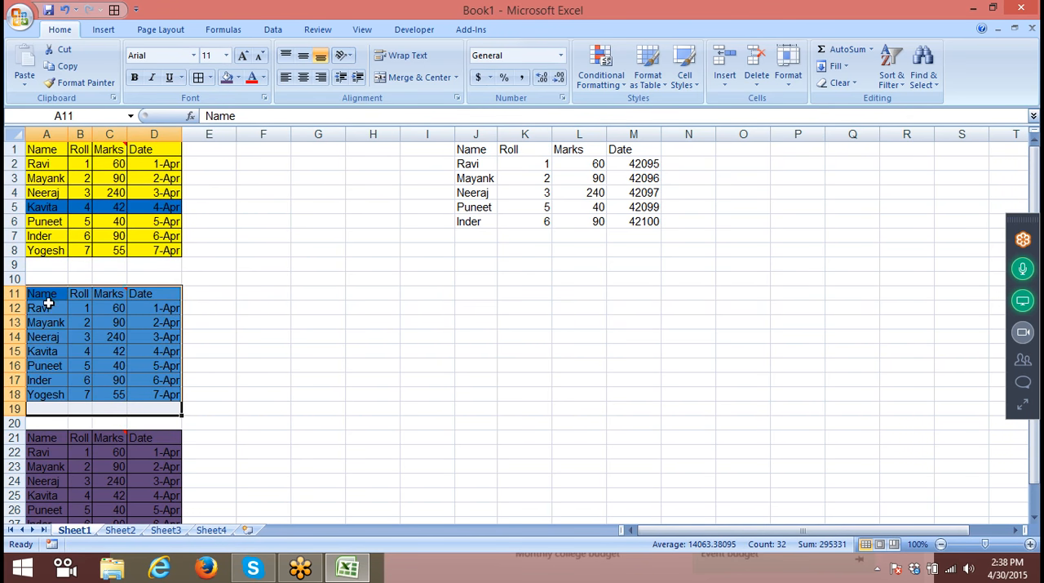
left_click_drag(47, 296, 154, 393)
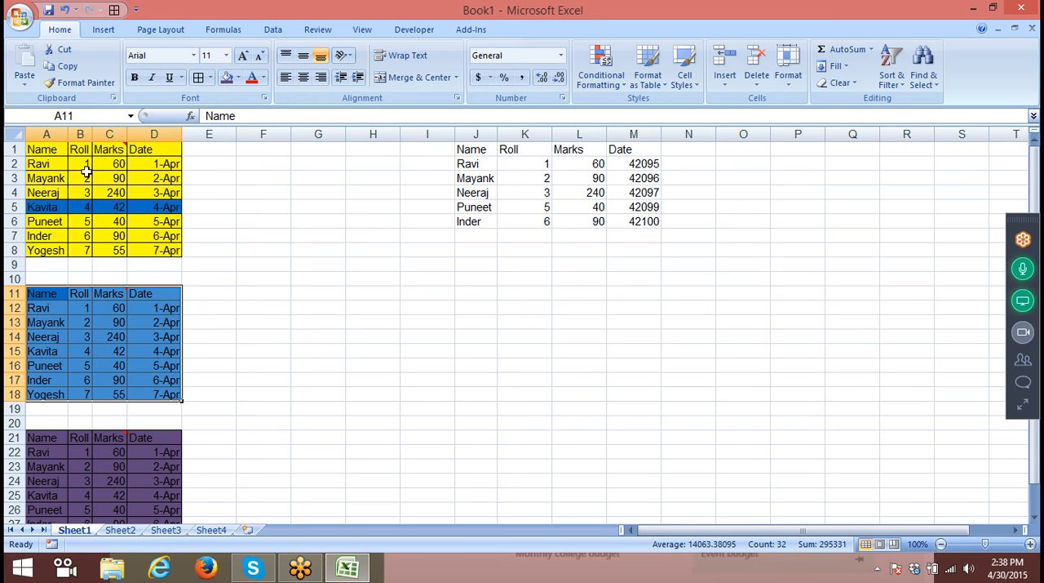
left_click(223, 29)
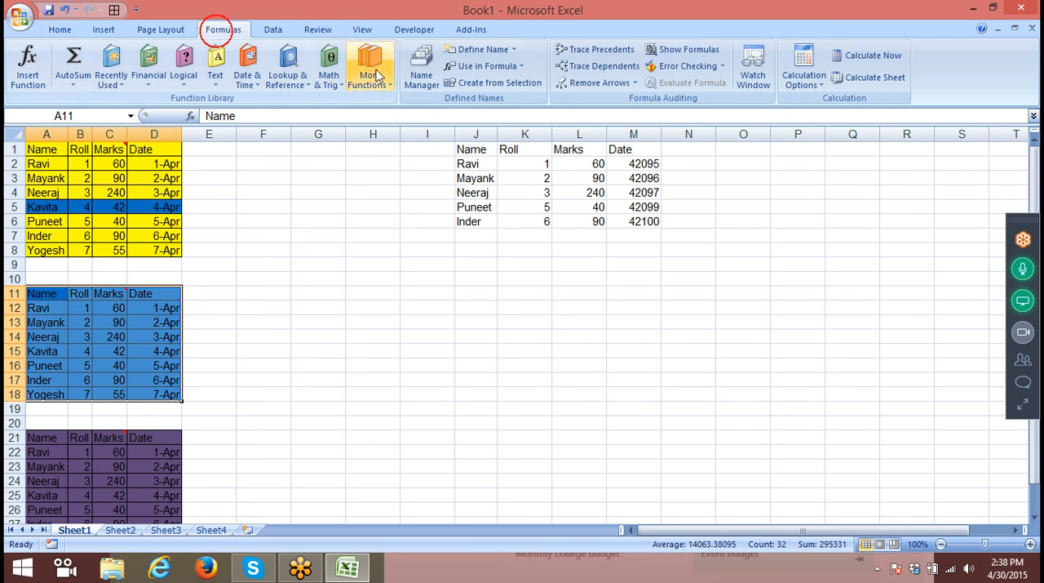
left_click(480, 50)
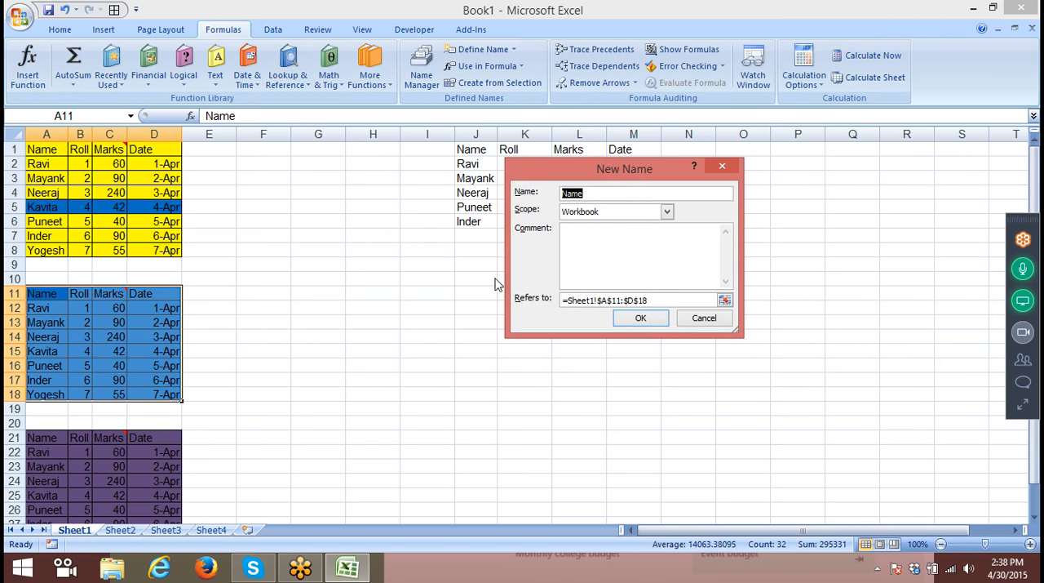
type("Pune")
key("Return")
- Define the name Noida for the purple table A21:D28
scroll(109, 434, "down", 1)
left_click_drag(61, 402, 140, 494)
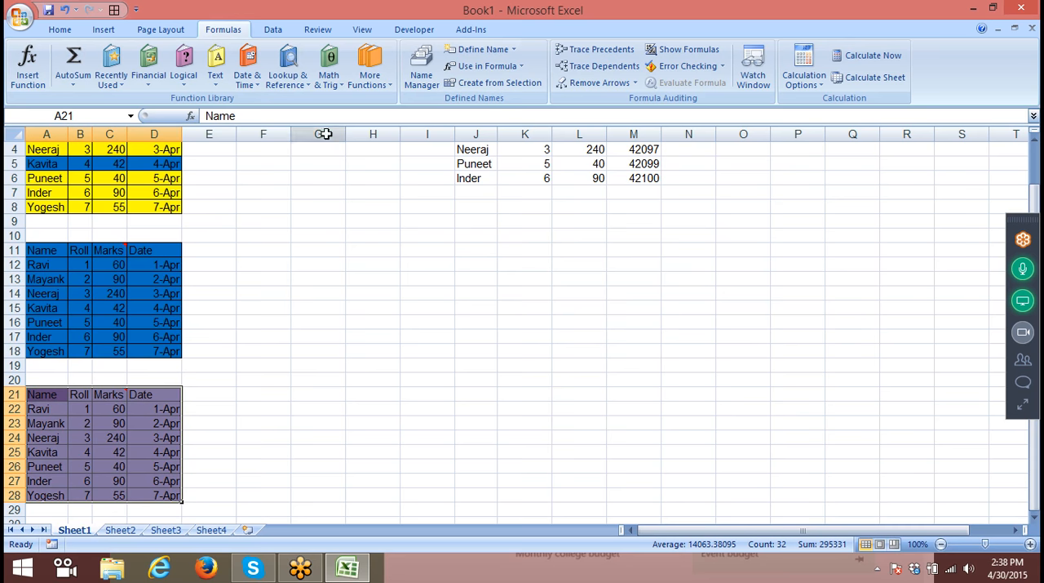
left_click(462, 49)
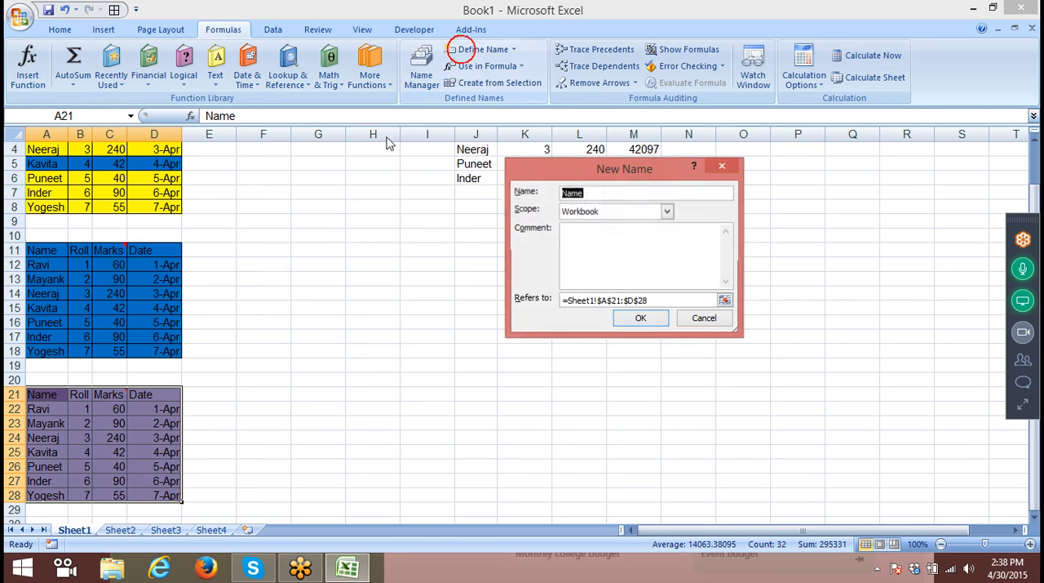
type("Noid")
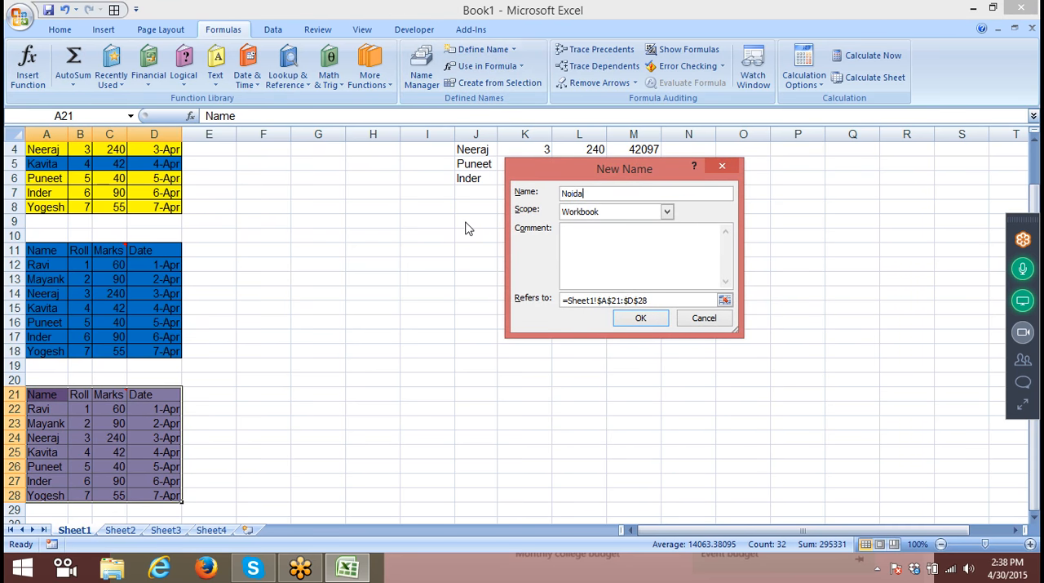
left_click(645, 319)
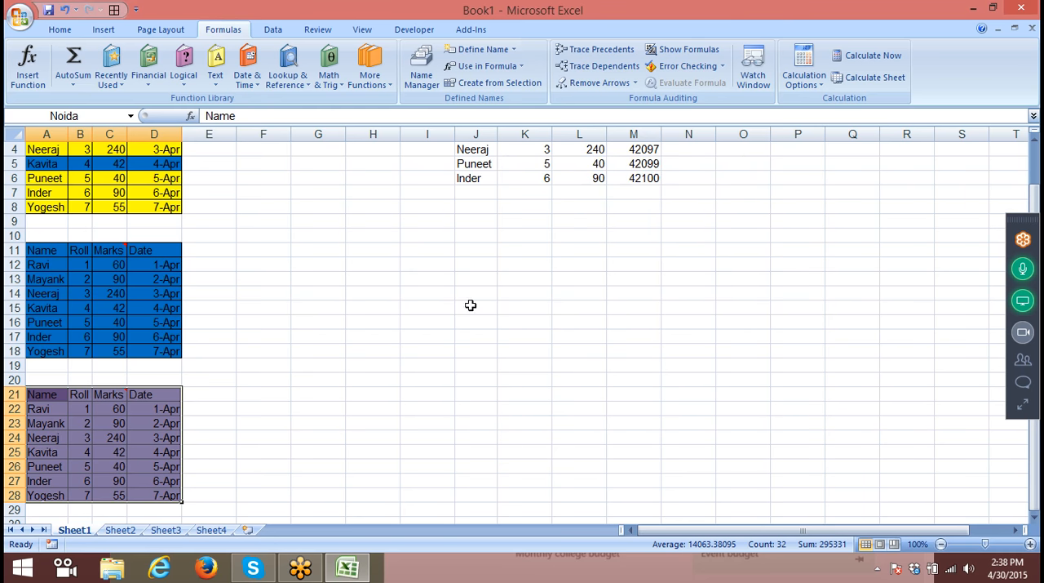
- Copy the table A1:D8 and paste it as a linked picture at I9
scroll(415, 297, "up", 1)
left_click_drag(37, 151, 151, 250)
key("ctrl+c")
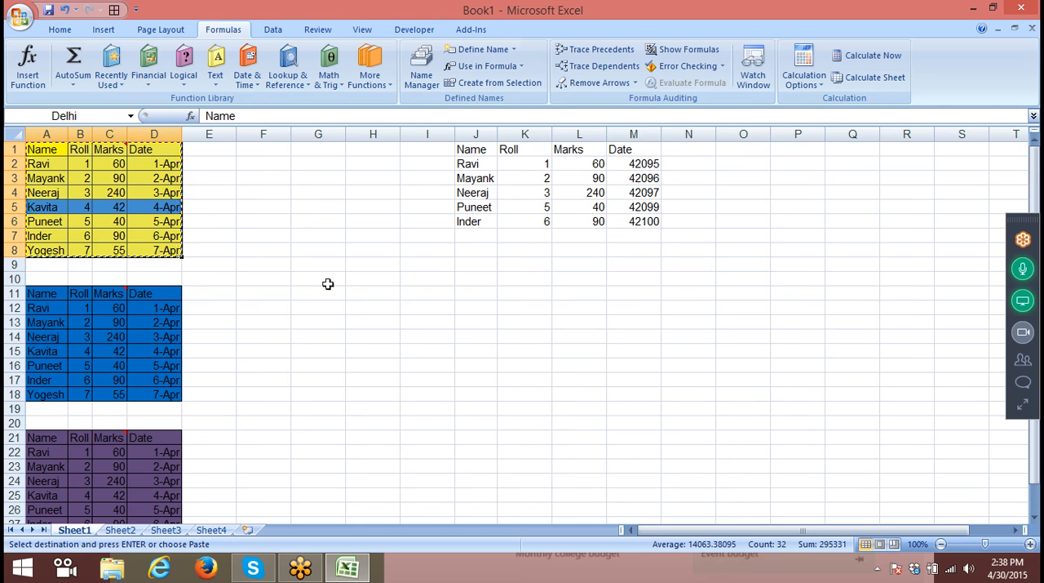
left_click(427, 264)
left_click(60, 29)
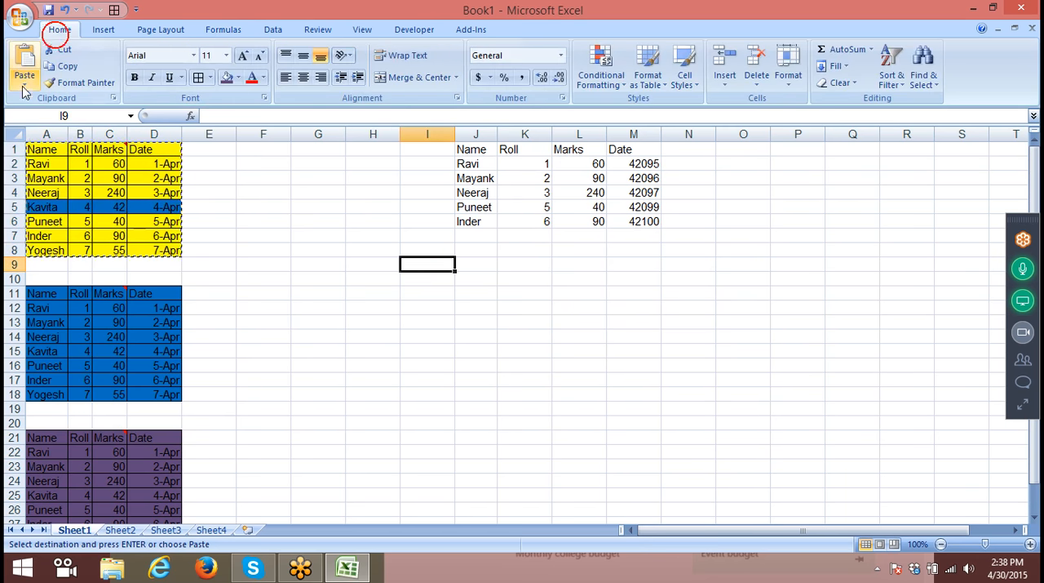
left_click(24, 84)
mouse_move(62, 237)
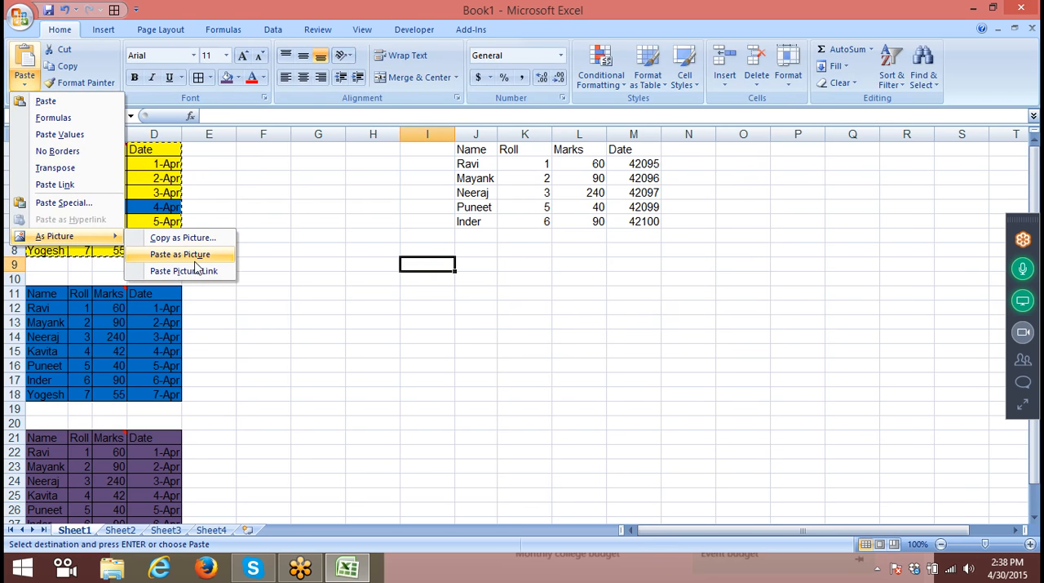
left_click(184, 270)
left_click(229, 263)
left_click(386, 291)
left_click(416, 293)
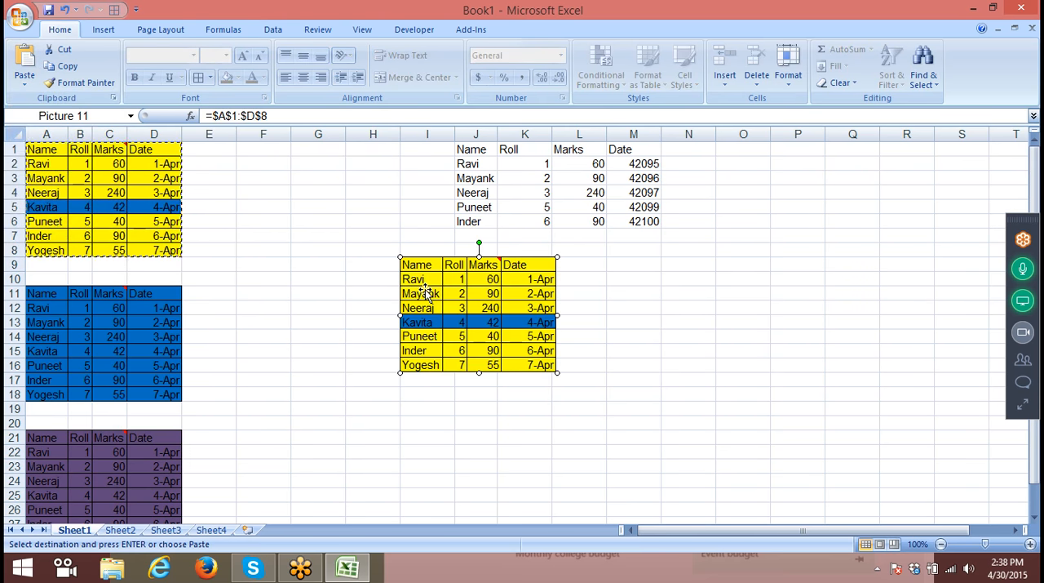
- Replace the linked picture's cell reference with the named range Delhi
left_click_drag(271, 117, 214, 116)
type("delhi")
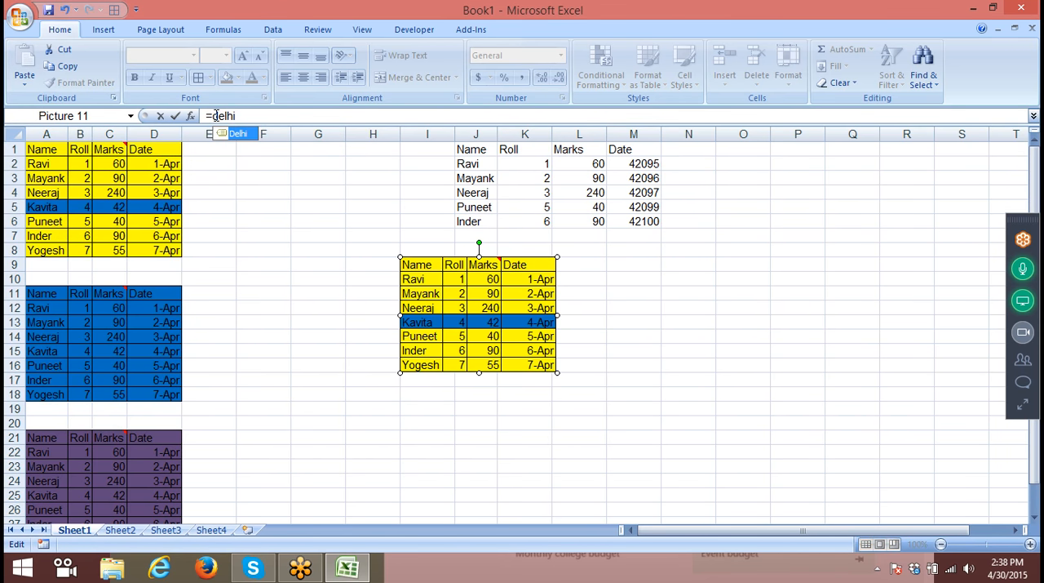
key("Return")
- Change the linked picture's formula to =Pune
left_click(242, 116)
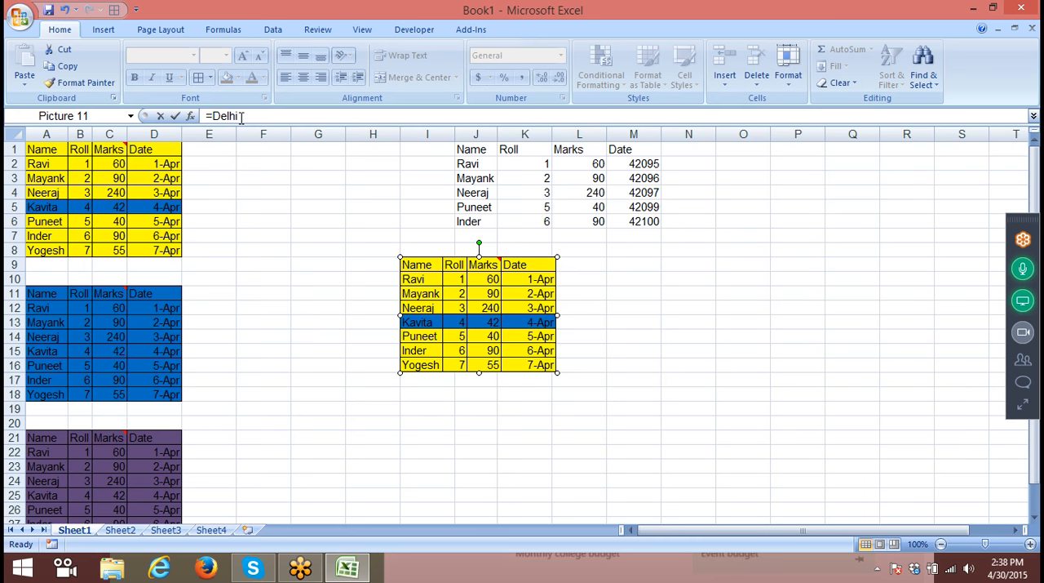
key("BackSpace")
key("BackSpace")
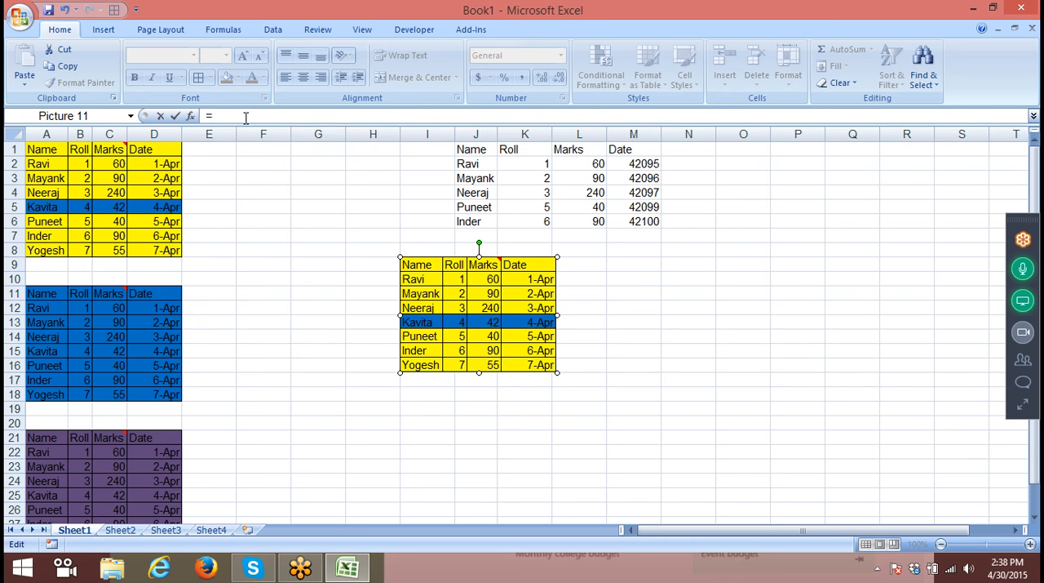
type("PI")
key("BackSpace")
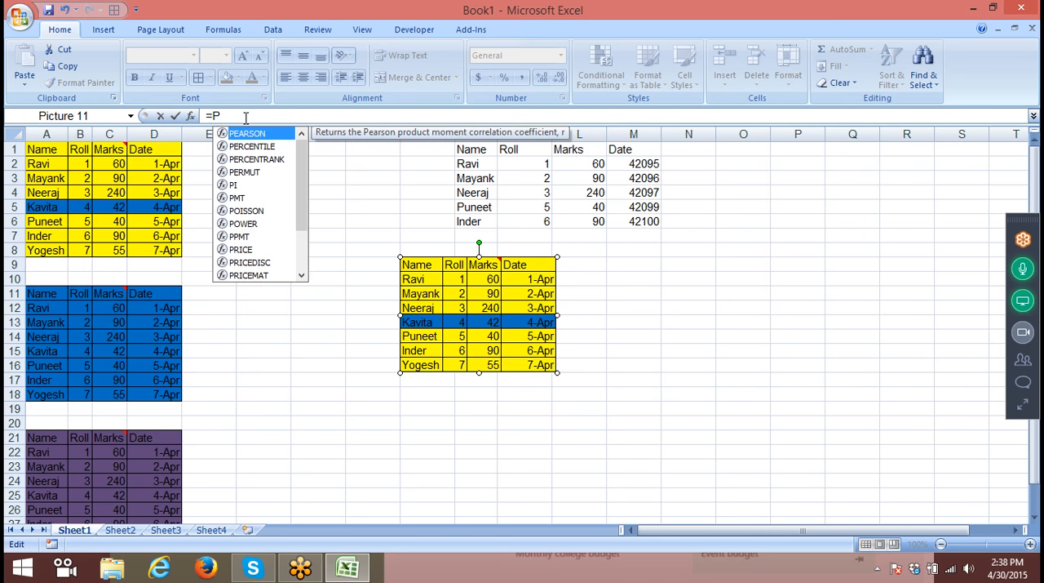
type("une")
key("Return")
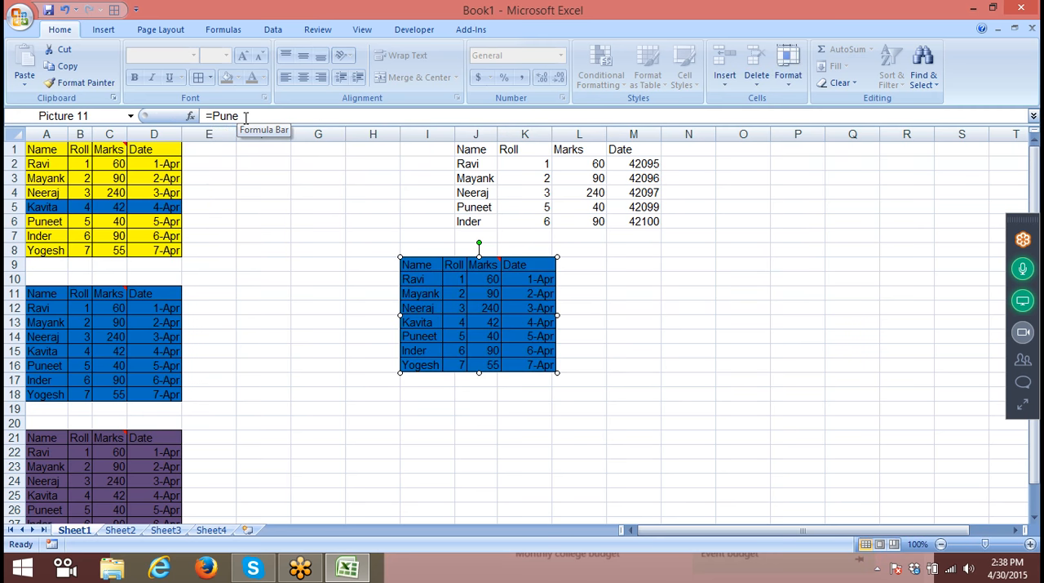
- Change the linked picture's formula to =Noida
left_click(246, 117)
key("BackSpace")
key("BackSpace")
key("BackSpace")
key("BackSpace")
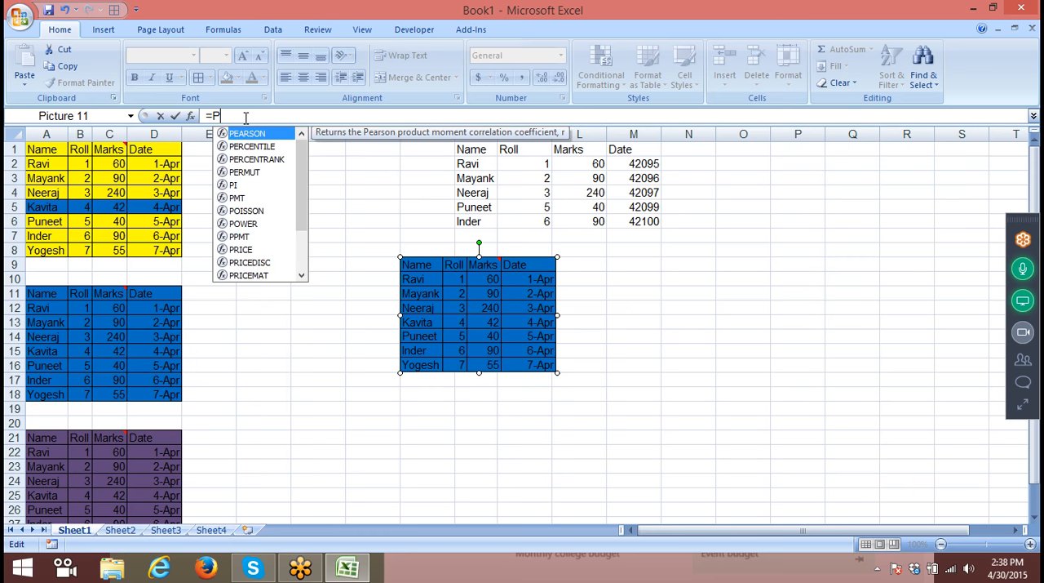
type("Noida")
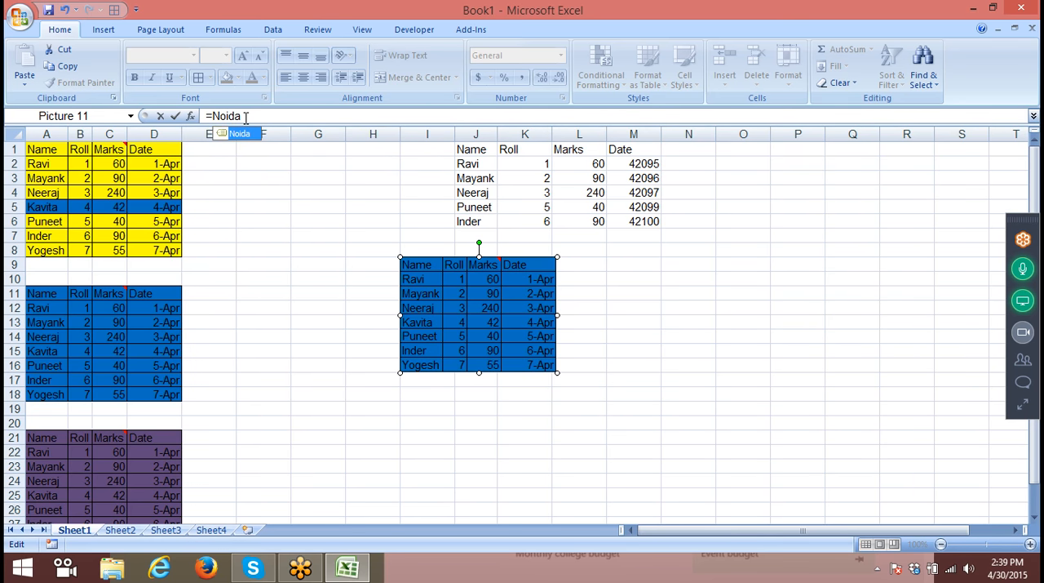
key("Return")
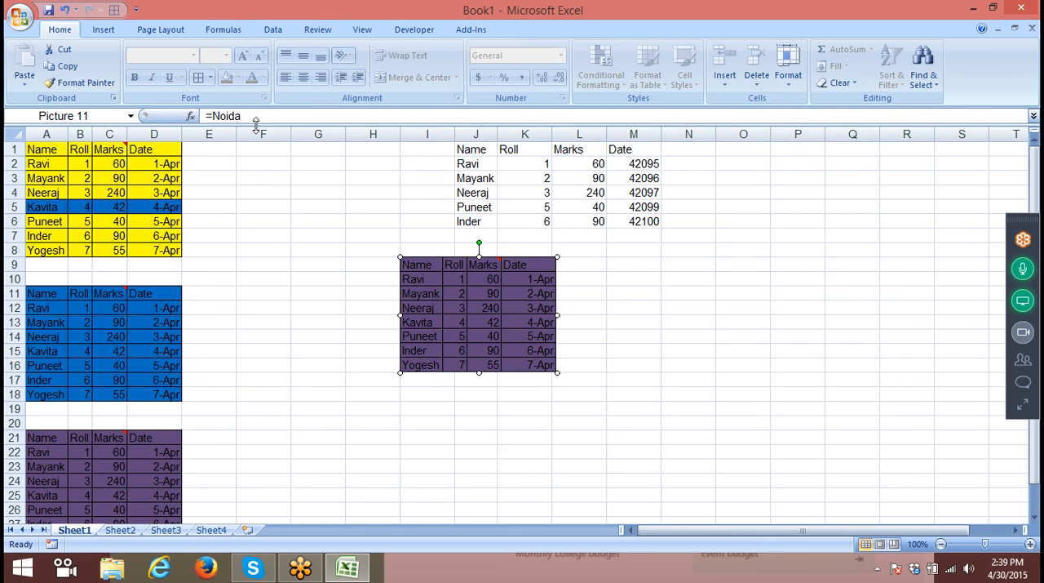
- Move the linked picture so its upper-left corner sits in about cell J10, and select cell H9
left_click(674, 316)
left_click_drag(476, 297, 540, 299)
left_click(395, 266)
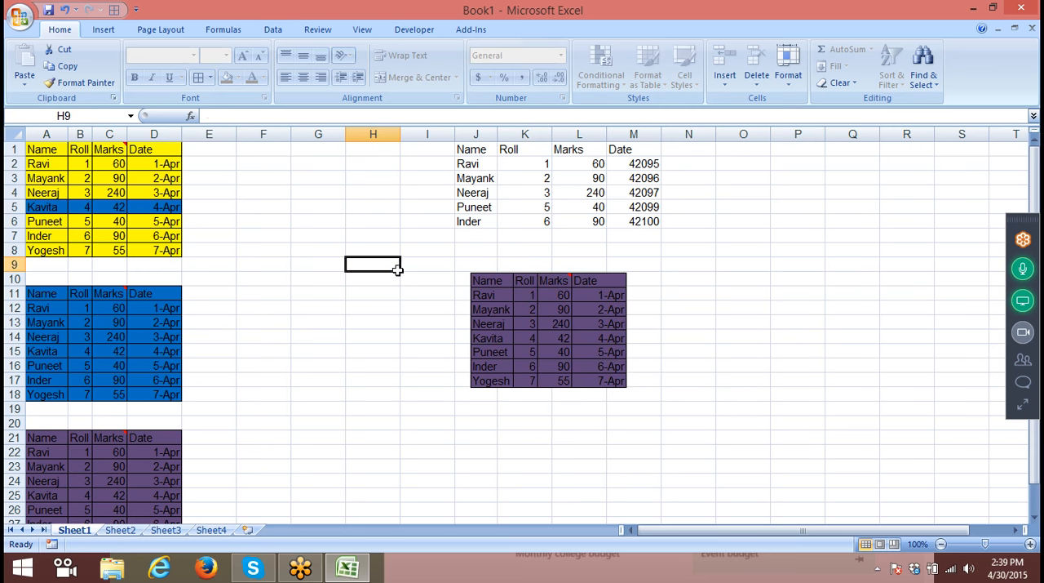
- Define a workbook name NN that refers to =INDIRECT(Sheet1!$H$9)
left_click(225, 30)
left_click(481, 49)
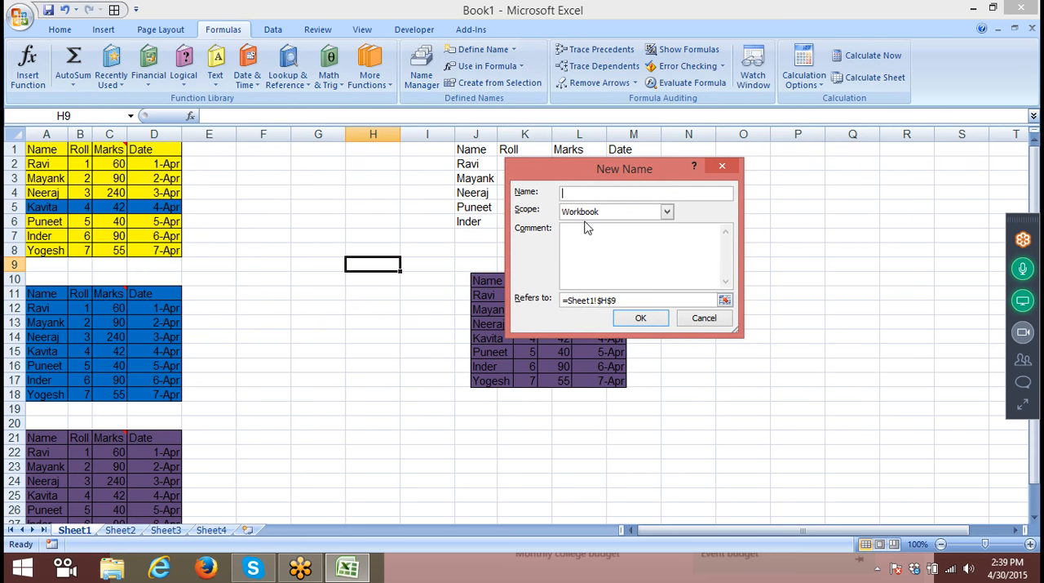
type("NN")
left_click(624, 300)
key("BackSpace")
key("BackSpace")
key("BackSpace")
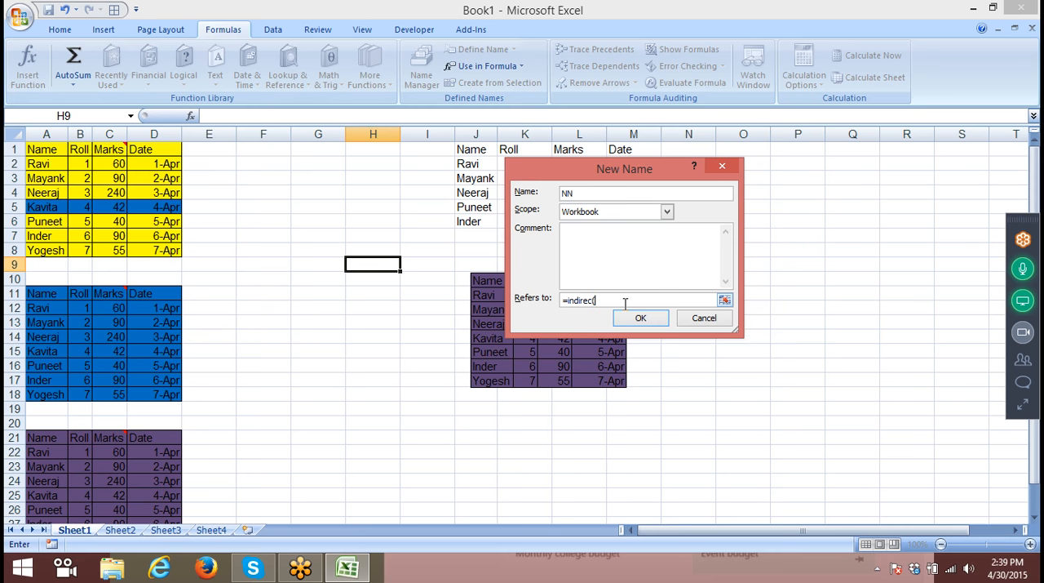
left_click(372, 265)
type(")")
left_click(593, 300)
type("t")
left_click(626, 321)
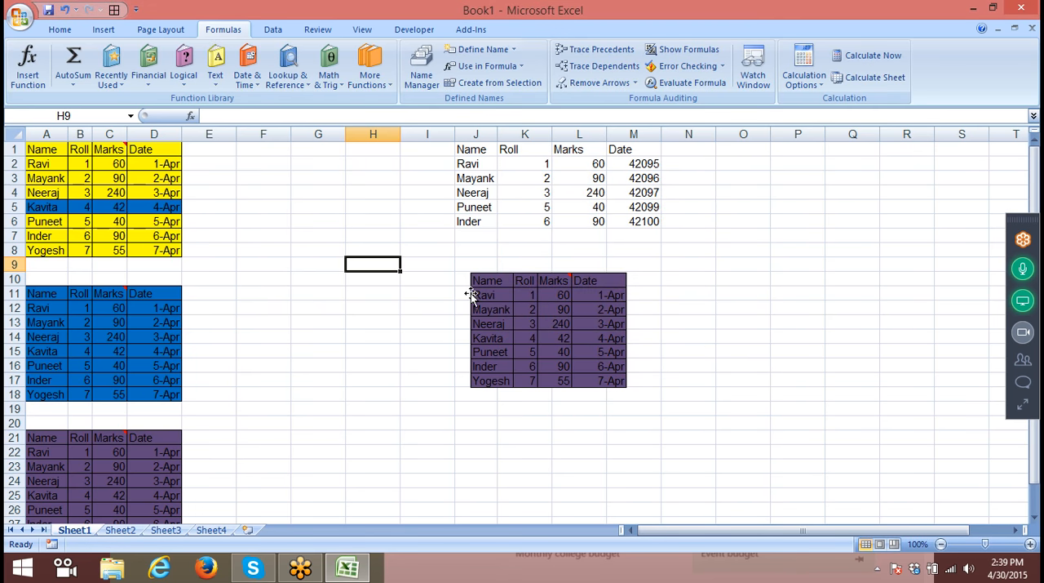
- Enter pune in cell H8
key("Up")
type("p")
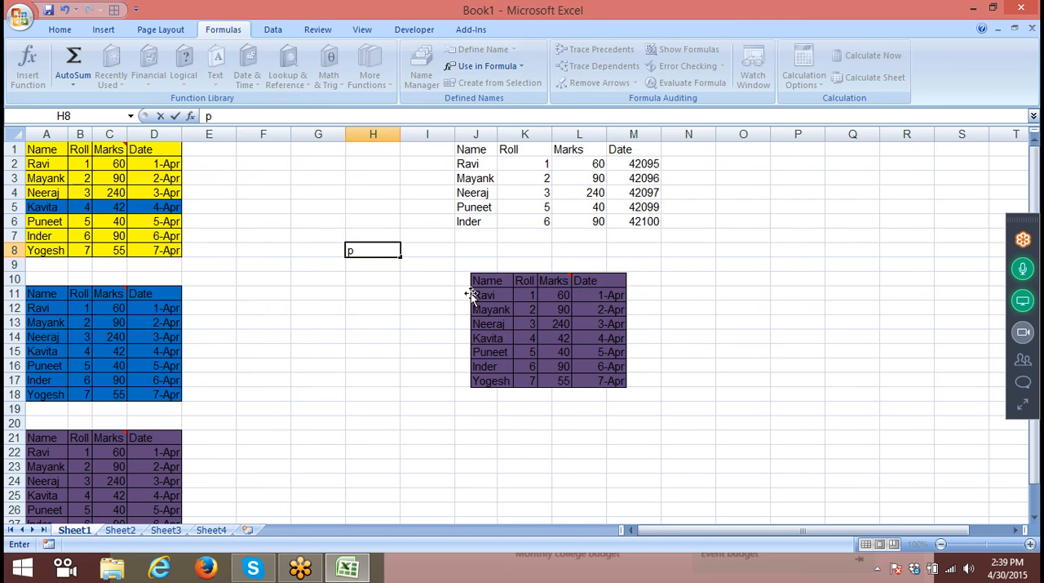
type("une")
key("Return")
left_click(367, 246)
- Change the linked picture's formula to =NN
left_click(512, 297)
left_click(243, 116)
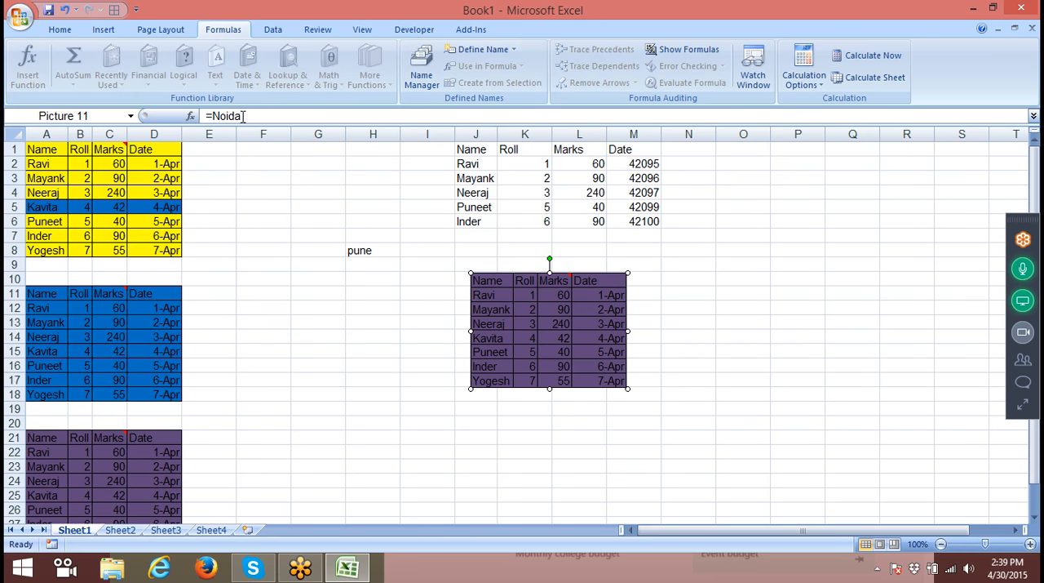
key("BackSpace")
key("BackSpace")
key("BackSpace")
key("BackSpace")
key("BackSpace")
type("NN")
key("Return")
left_click(502, 314)
left_click(378, 324)
- Check which cell the name NN refers to in the Name Manager
left_click(351, 250)
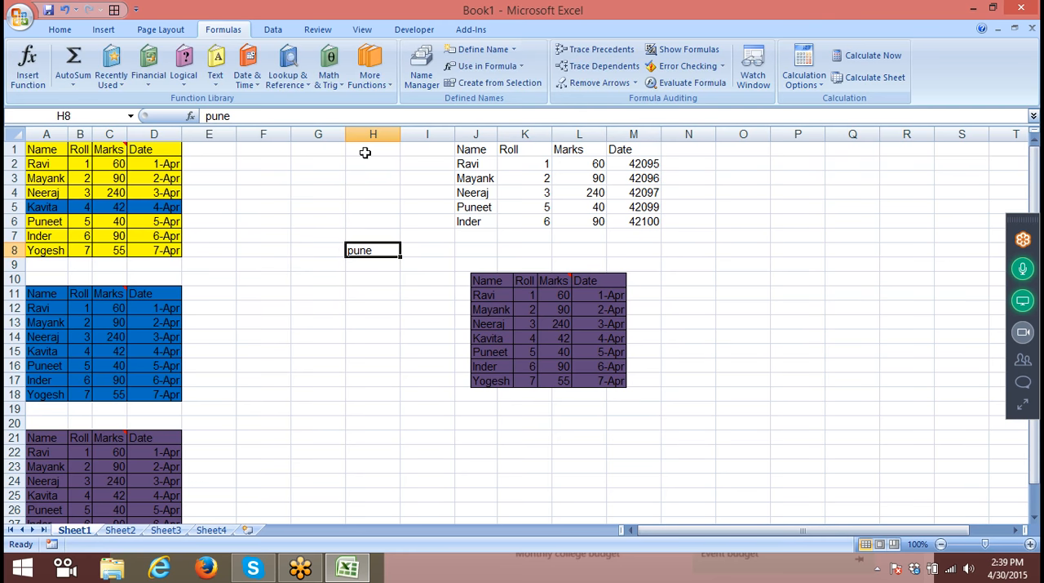
left_click(422, 71)
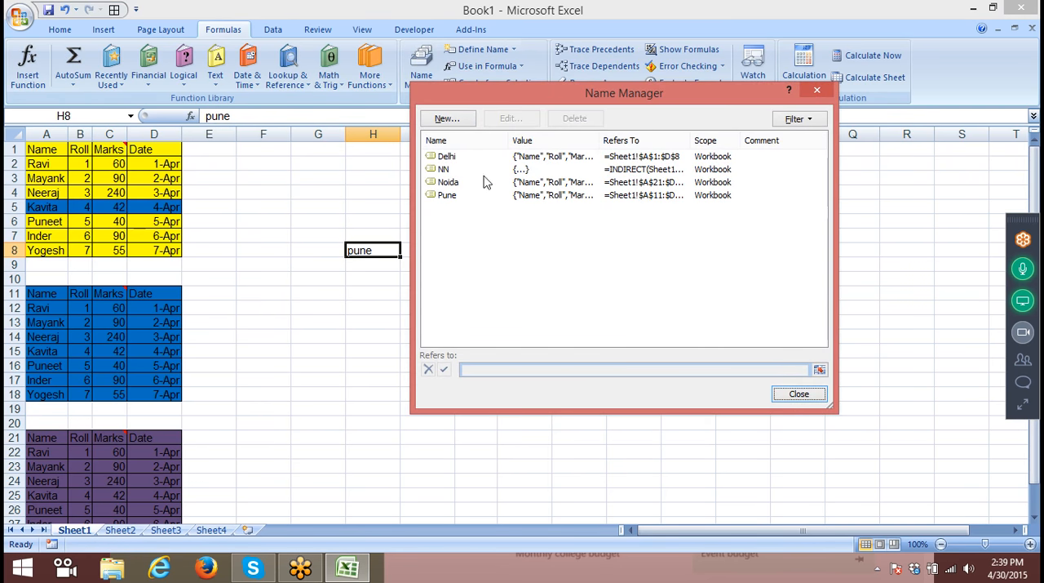
left_click(480, 169)
left_click(503, 370)
left_click(503, 369)
left_click(552, 370)
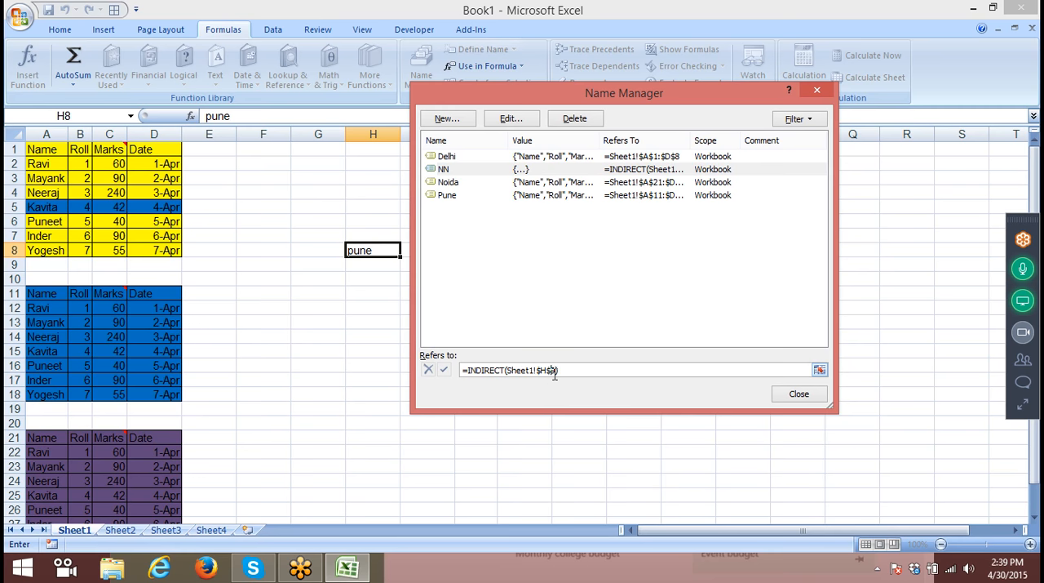
left_click(470, 317)
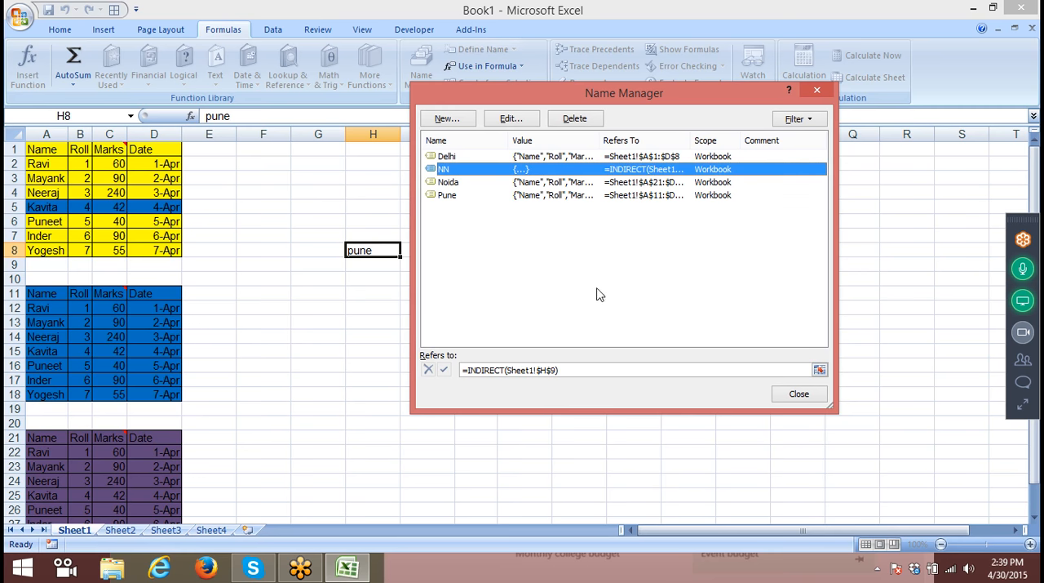
key("Escape")
- Clear cell H8 and enter Pune in H9 instead
key("Delete")
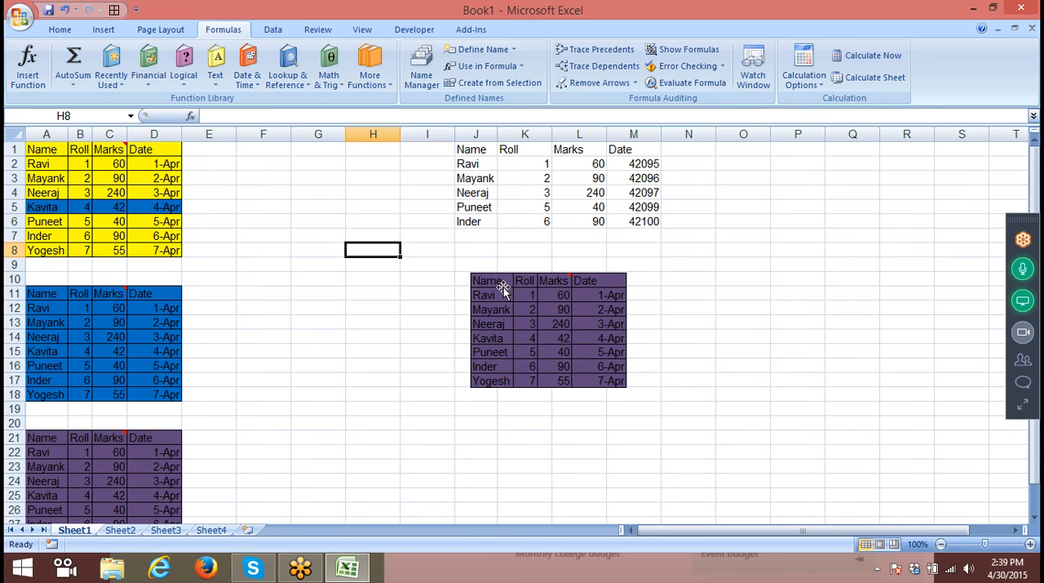
key("Down")
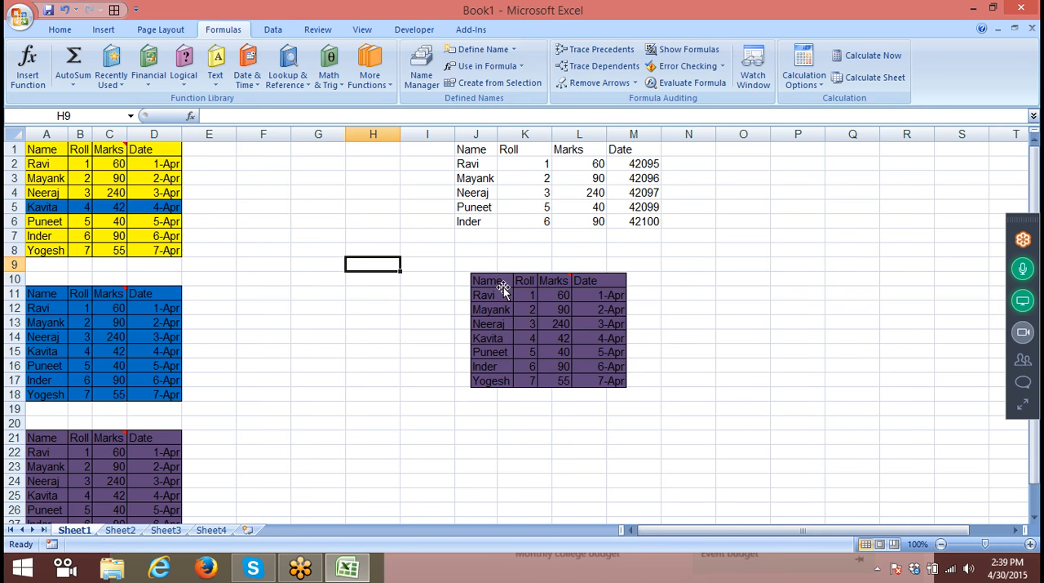
type("Pune")
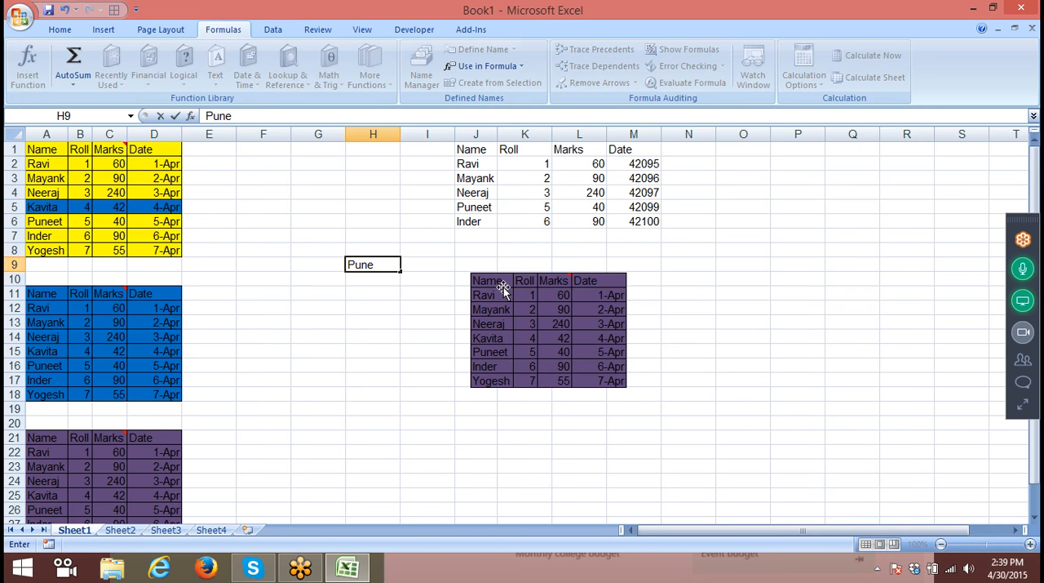
key("Return")
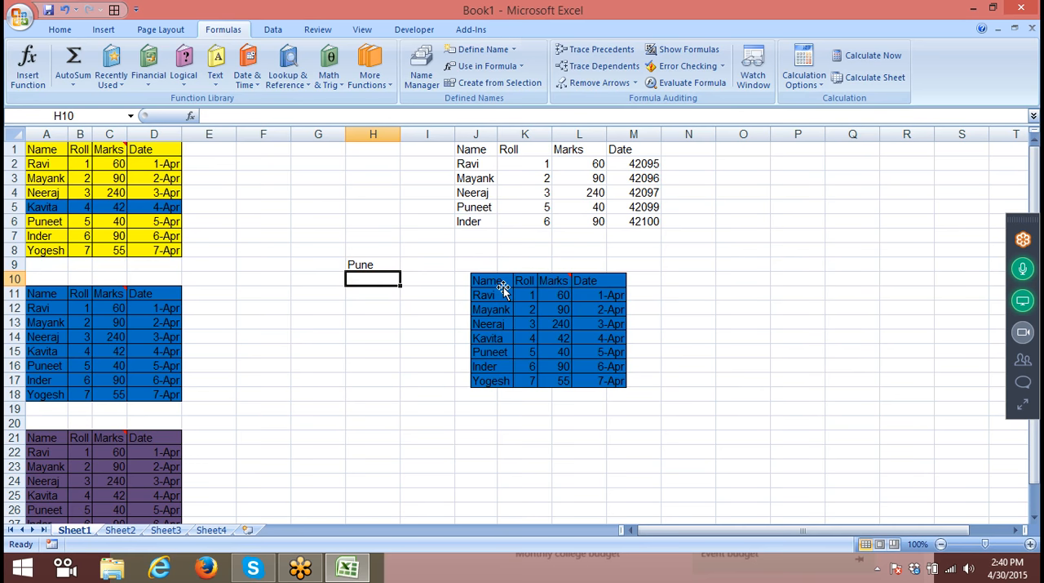
- Enter Delhi in cell H9 and replace it with Noida to switch the table shown in the linked picture
key("Up")
type("Delhi")
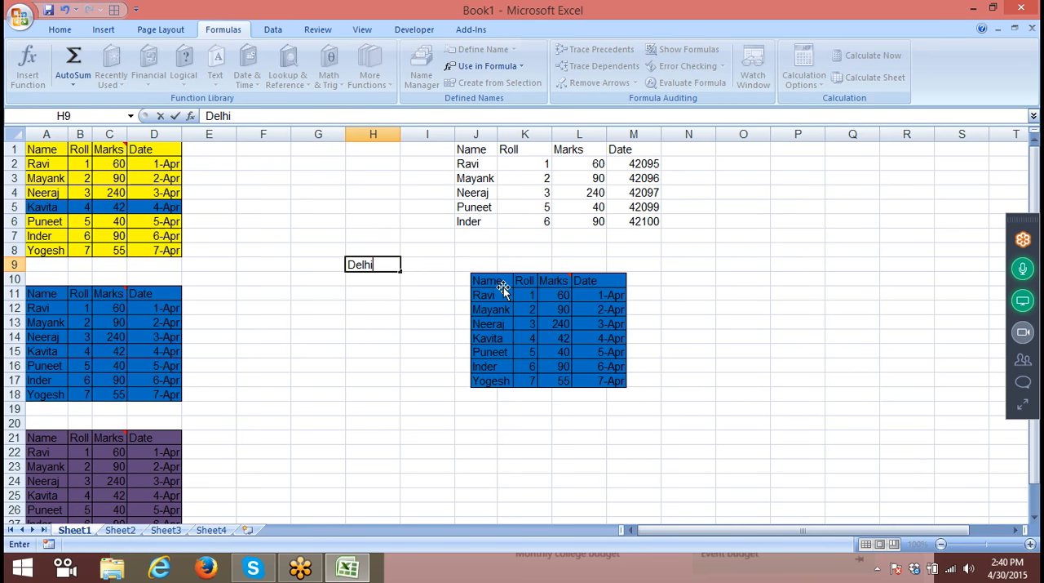
key("Return")
key("Up")
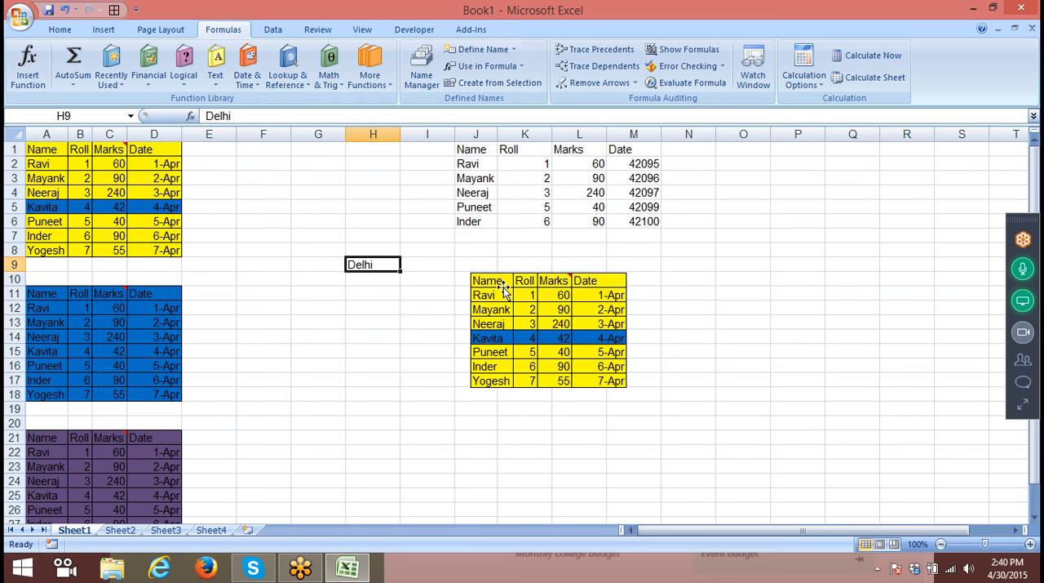
type("Noida")
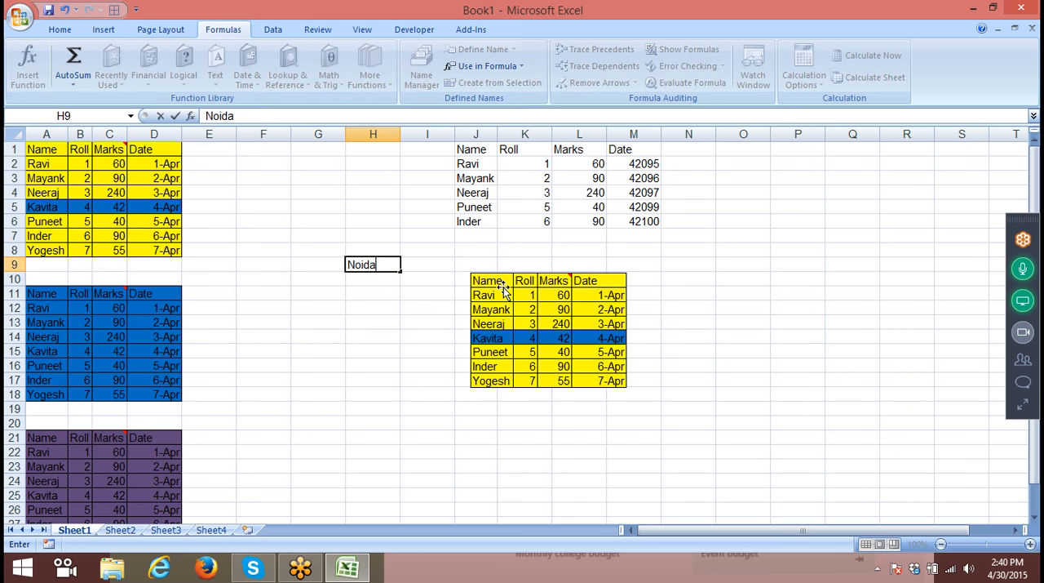
key("Return")
- Move the linked picture slightly upward, closer to the pasted values table in columns J to M, and deselect it
left_click_drag(503, 288, 511, 263)
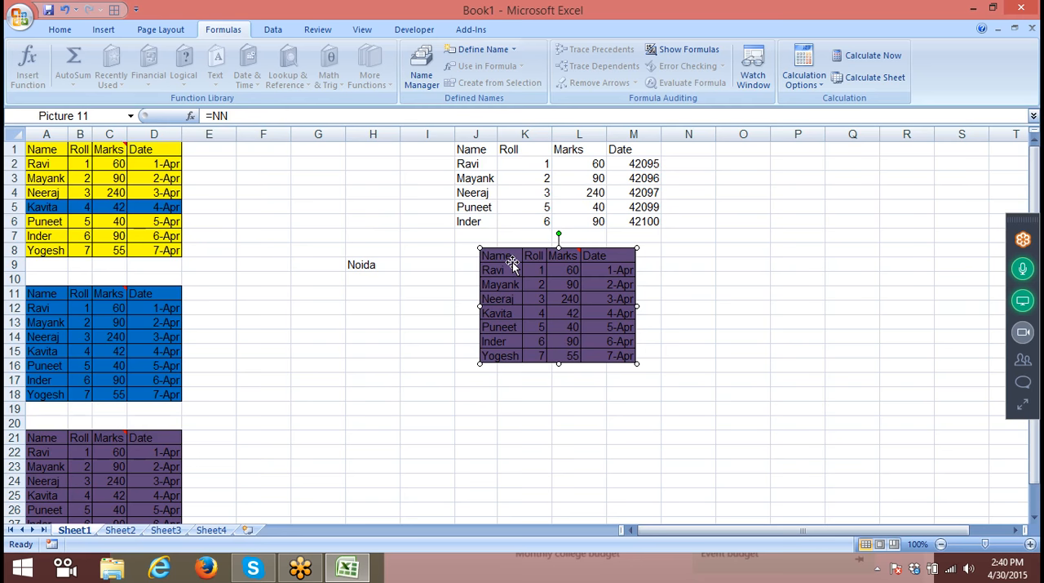
left_click(384, 322)
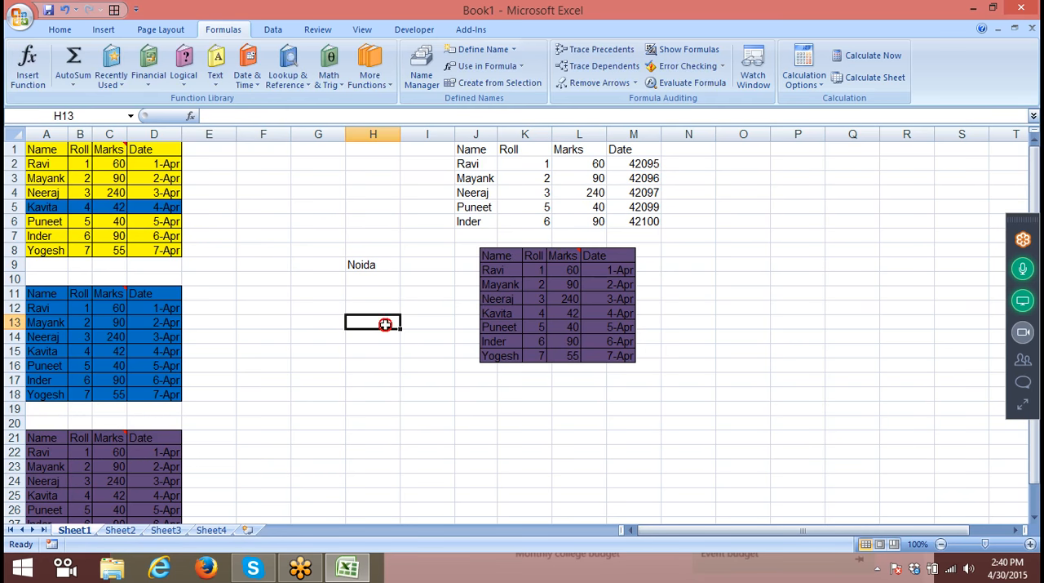
- Show the Office Clipboard on Sheet2 and copy the Target header and first data row, F2:I3, into it
left_click(50, 32)
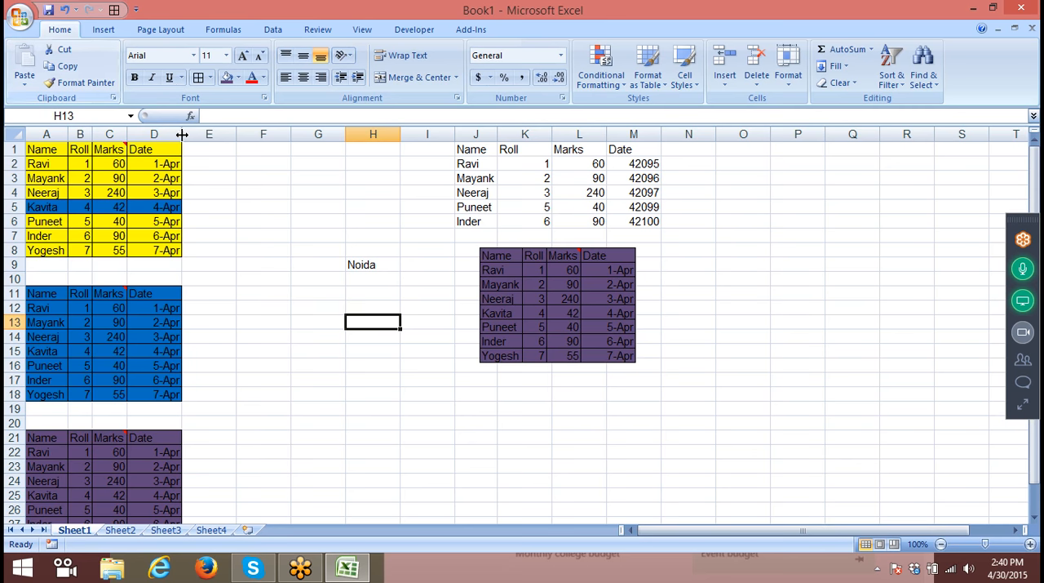
left_click(267, 217)
left_click(246, 194)
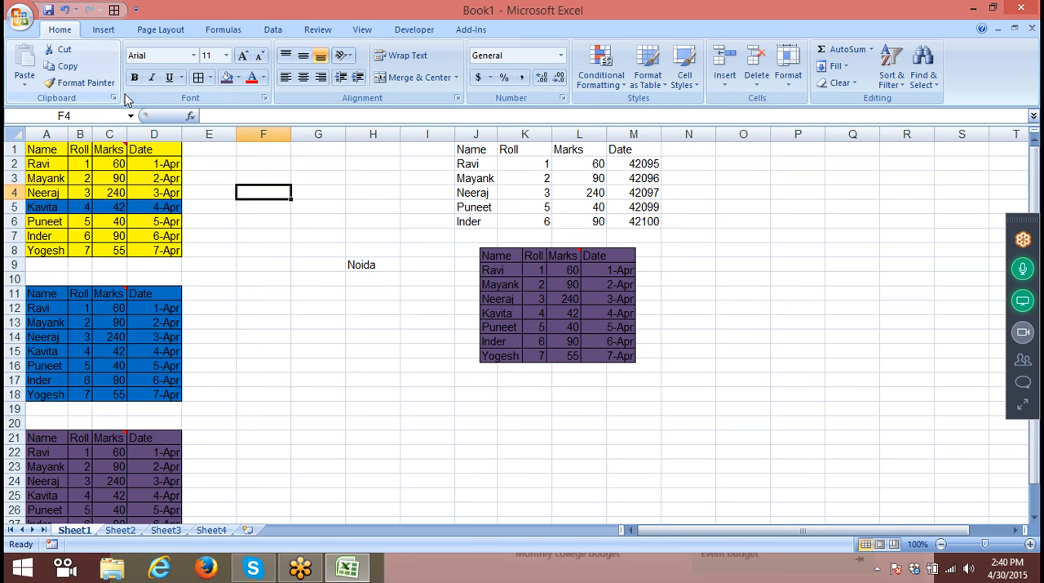
left_click(120, 531)
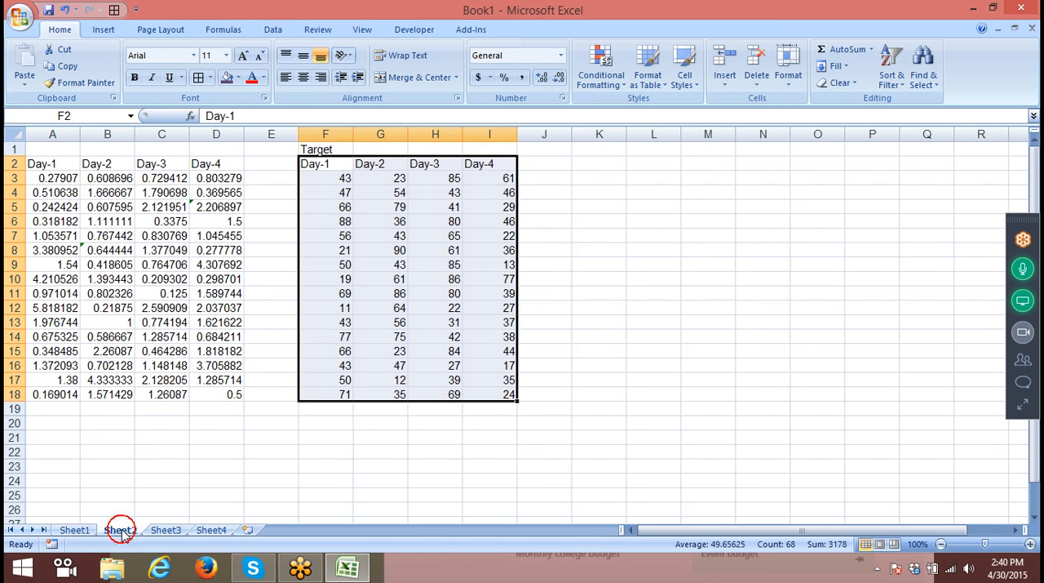
left_click(113, 97)
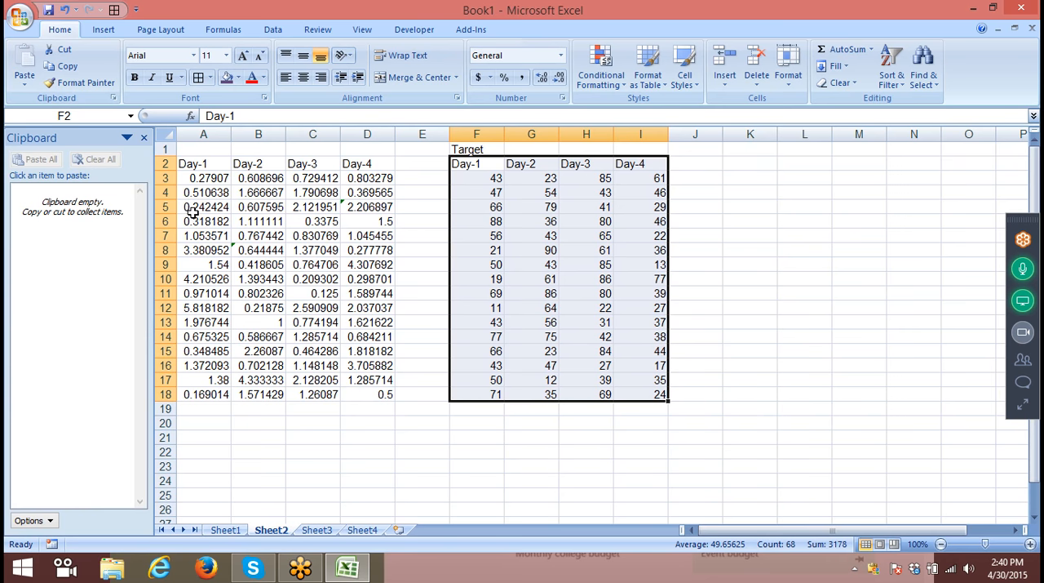
left_click(479, 164)
left_click_drag(479, 165, 635, 180)
key("ctrl+c")
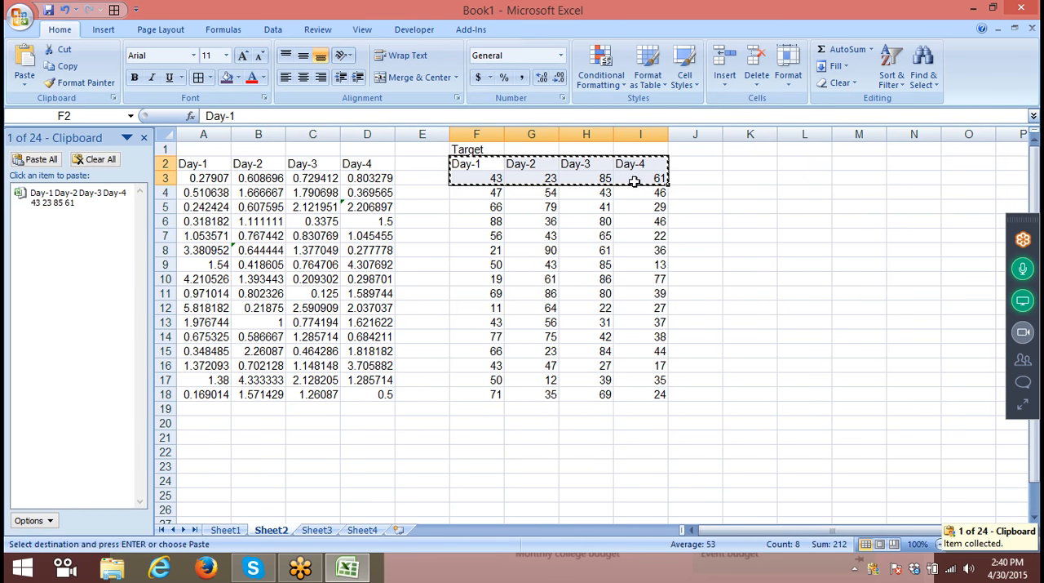
- Copy the Target rows F5:I5, F7:I7, F9:I9, F12:I12 and F14:I14 one at a time into the Office Clipboard
left_click_drag(486, 203, 625, 206)
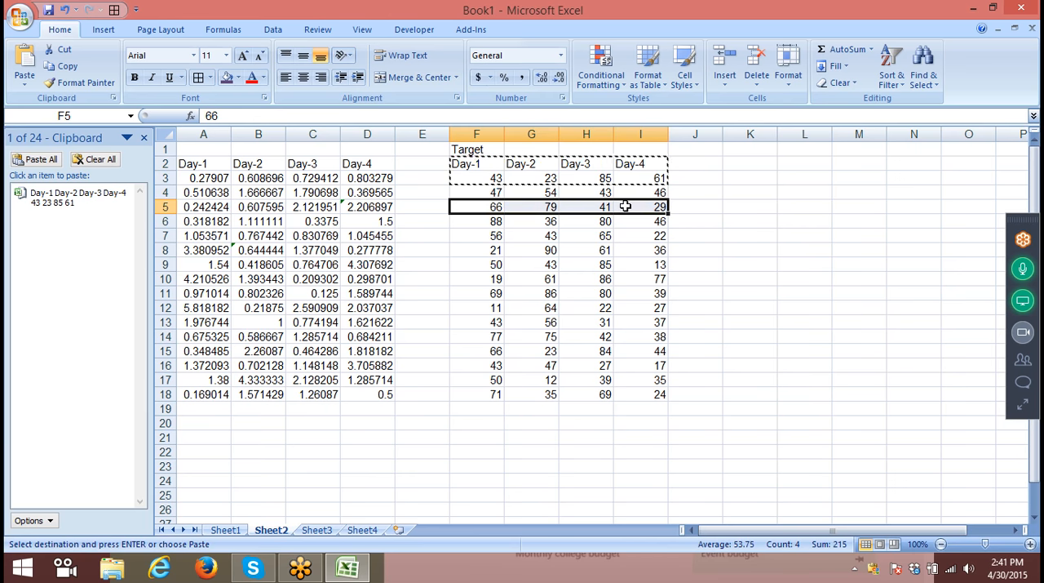
key("ctrl+c")
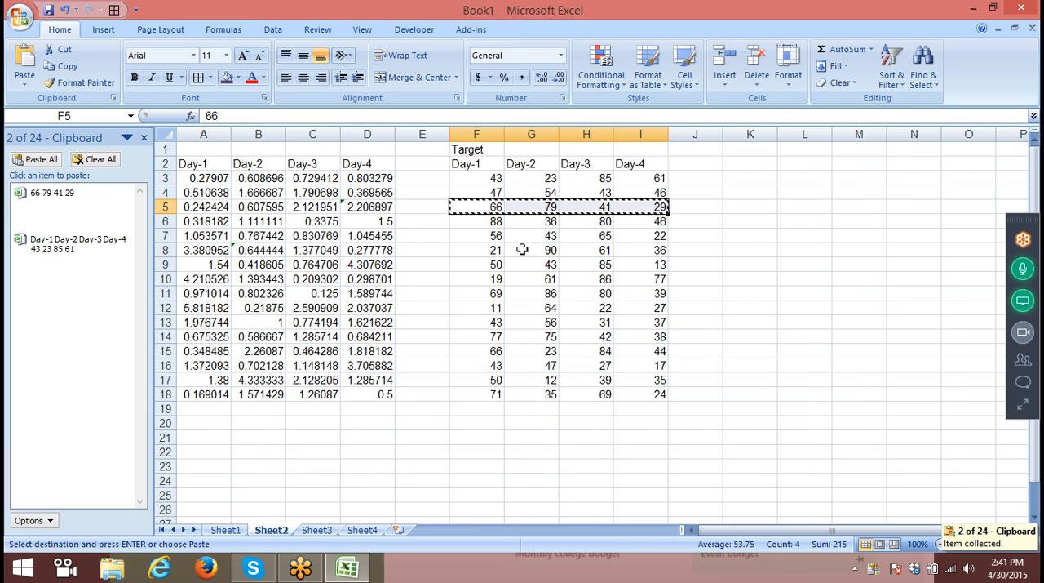
left_click(493, 235)
left_click_drag(493, 236, 632, 235)
key("ctrl+c")
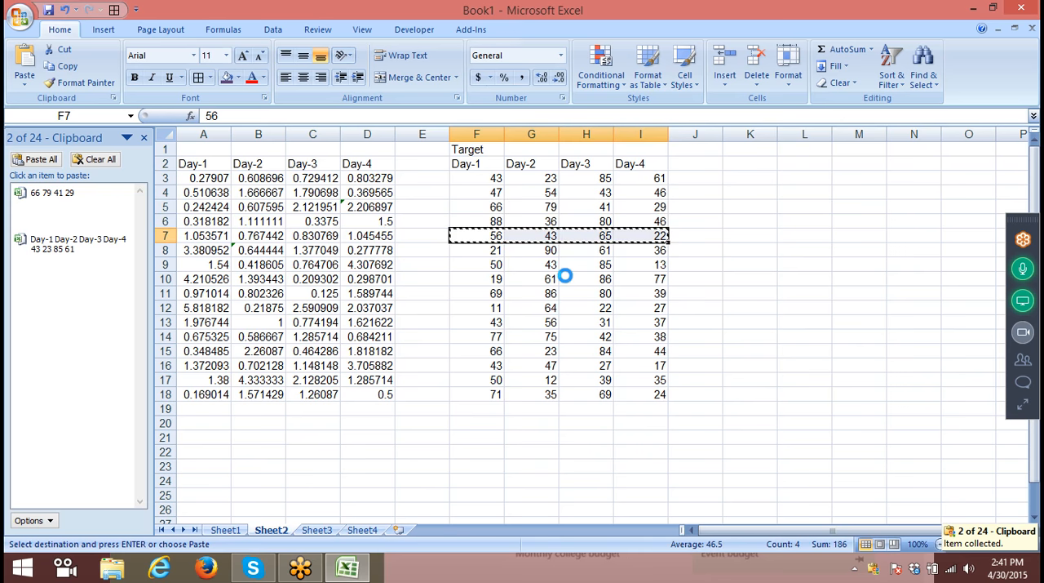
left_click_drag(473, 266, 634, 264)
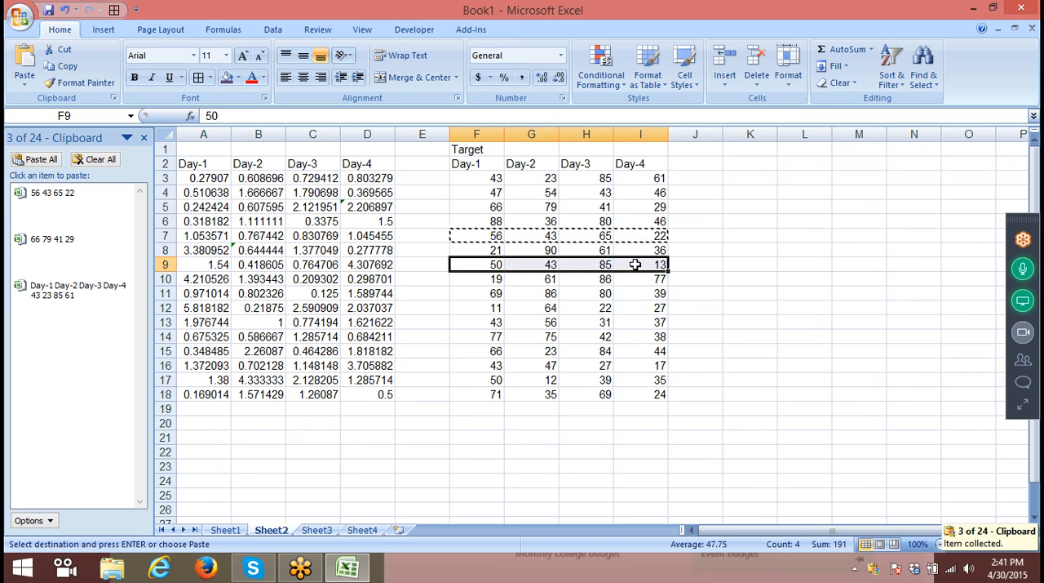
key("ctrl+c")
left_click_drag(493, 308, 620, 311)
key("ctrl+c")
left_click_drag(493, 337, 625, 343)
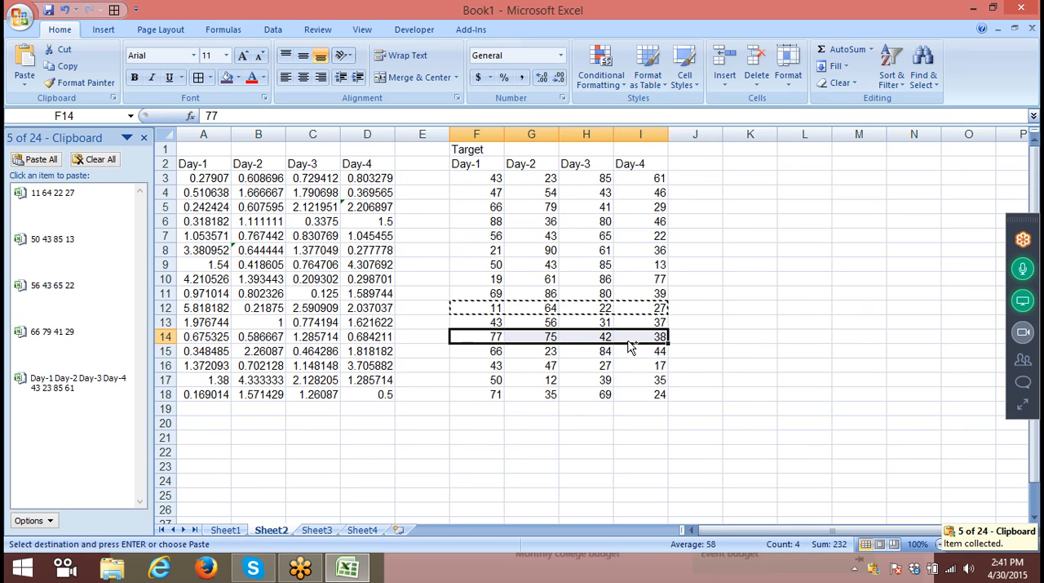
key("ctrl+c")
- Paste all collected clipboard items together starting at cell A27 on Sheet2
left_click(258, 452)
scroll(230, 447, "down", 4)
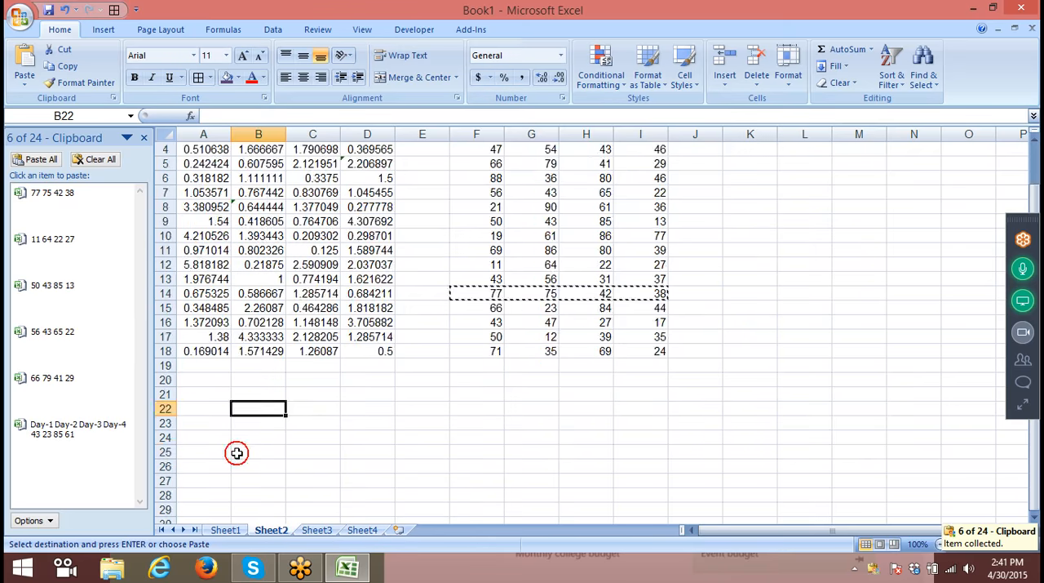
left_click(224, 308)
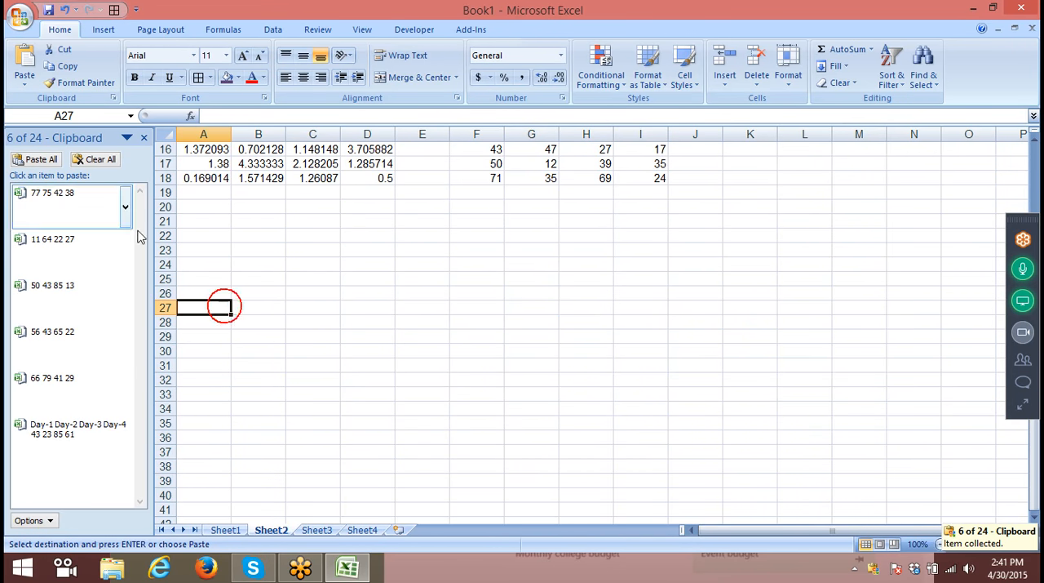
left_click(34, 160)
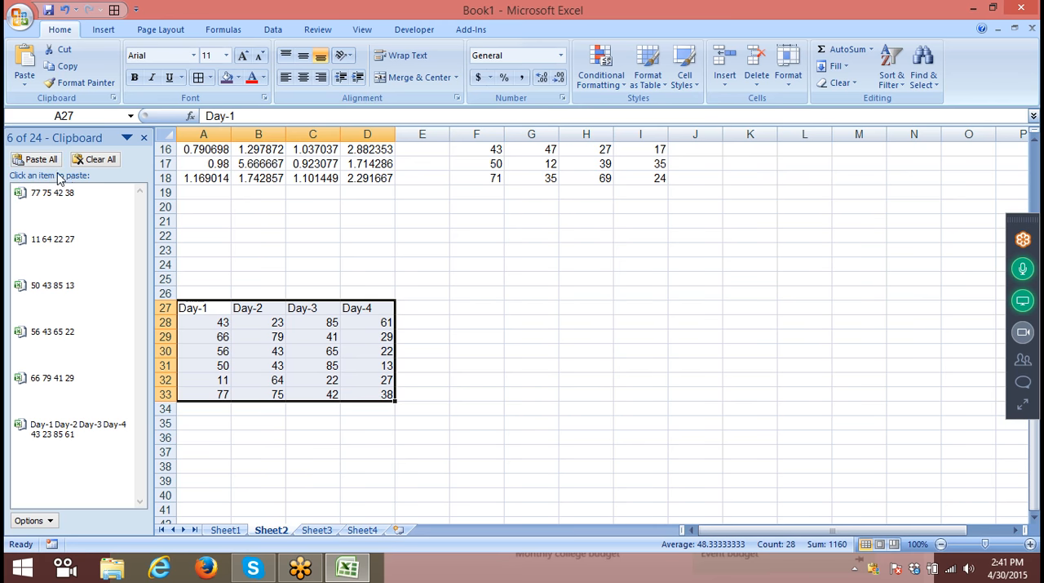
- Clear all items from the Office Clipboard, close it and deselect the pasted range
left_click(85, 160)
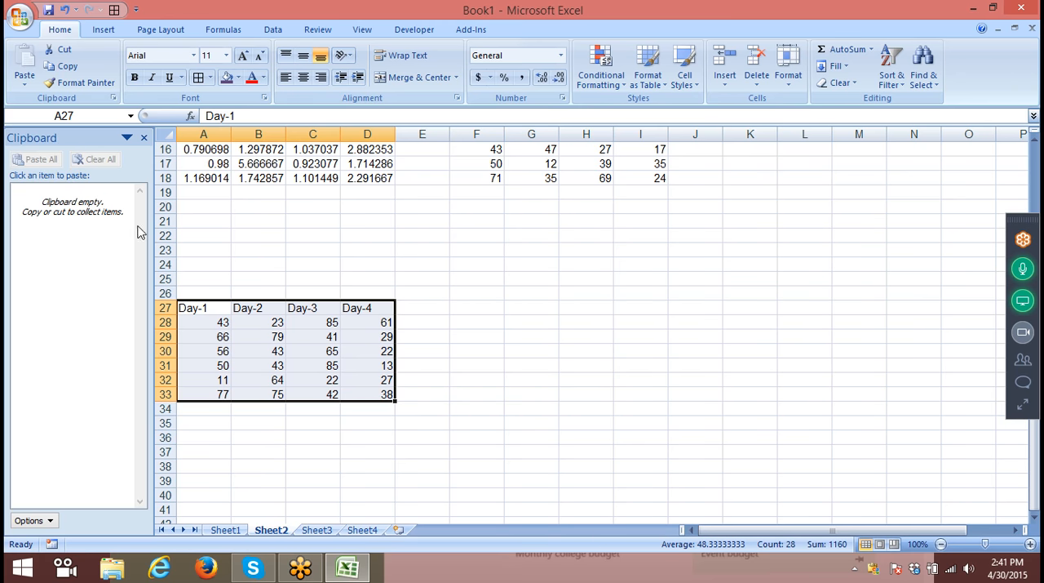
left_click(143, 137)
left_click(272, 220)
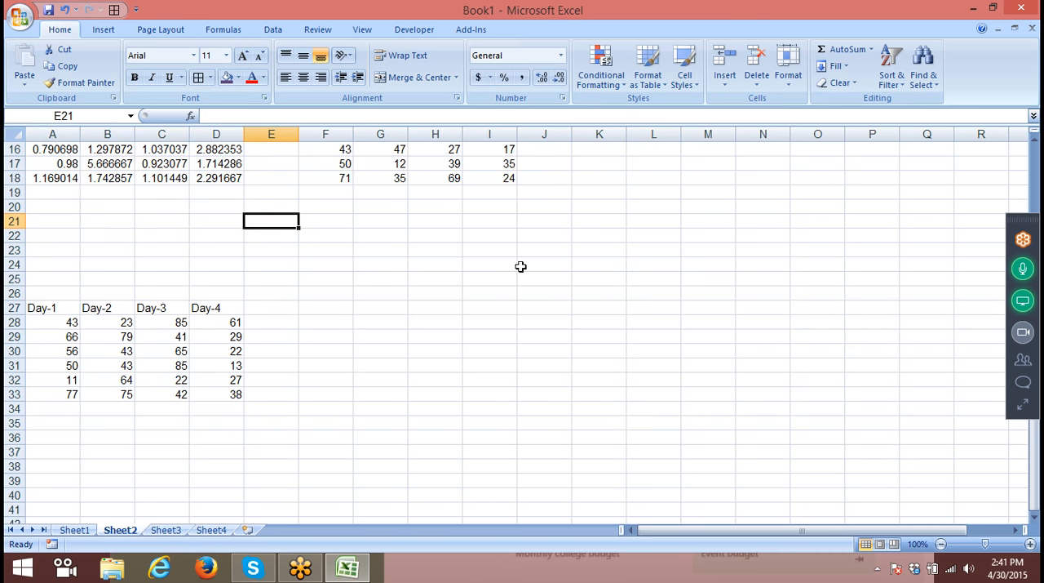
left_click(1020, 406)
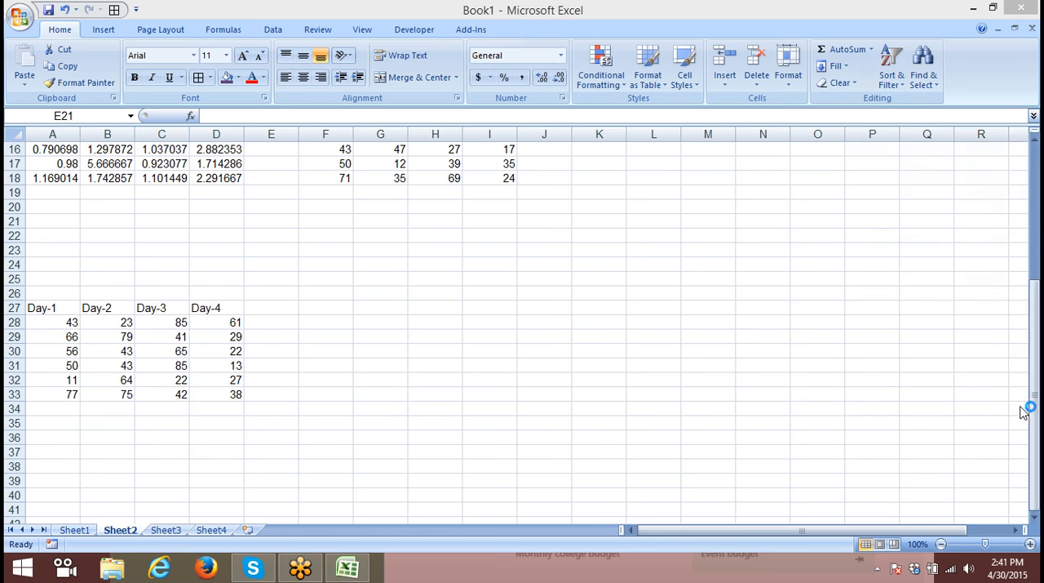